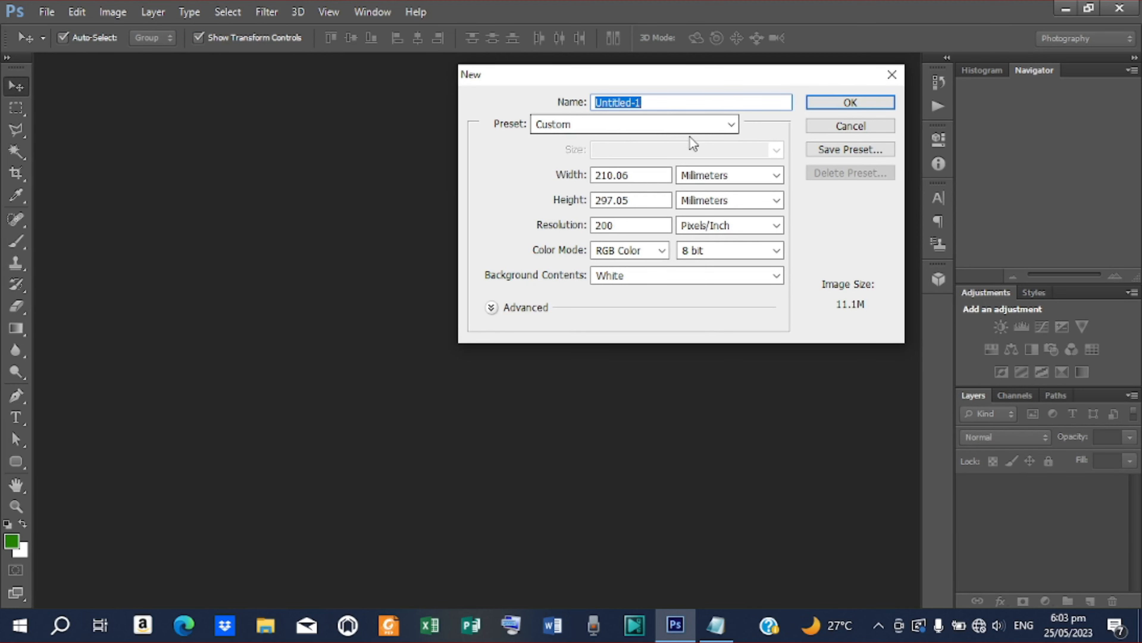
- Create a new document from the International Paper preset in DL size, 110 × 220 mm at 300 pixels/inch
left_click(730, 129)
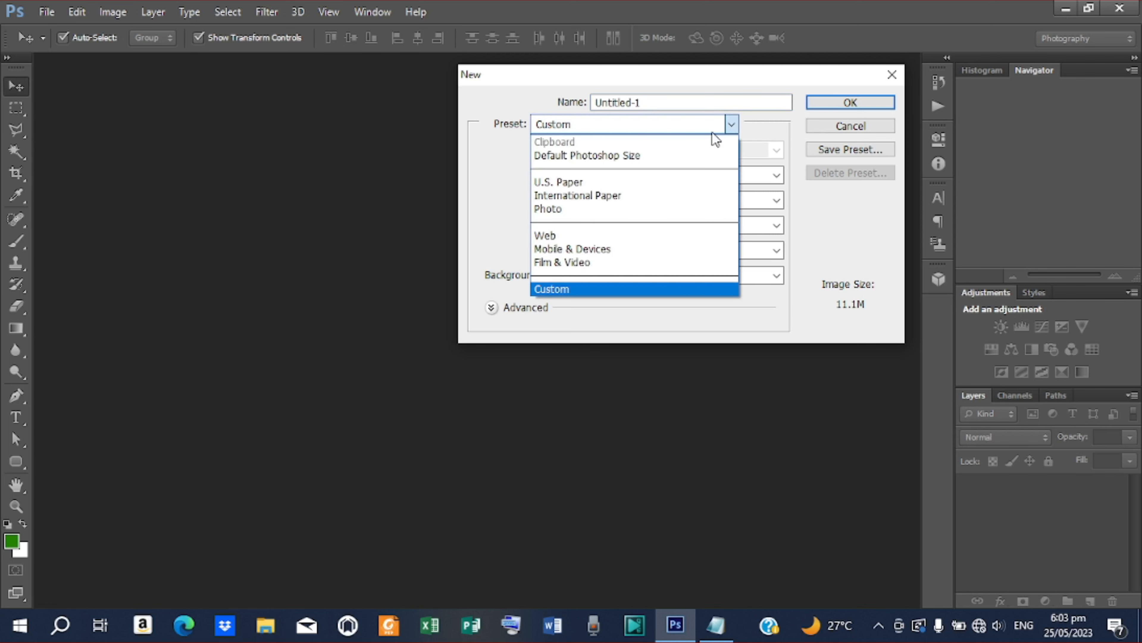
left_click(620, 199)
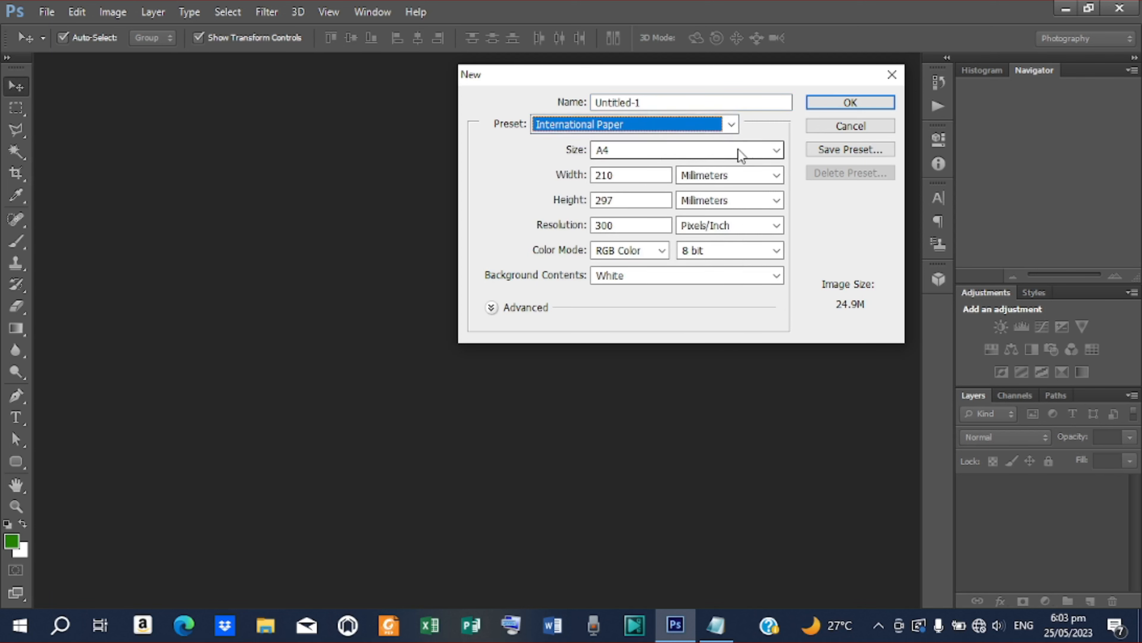
left_click(777, 151)
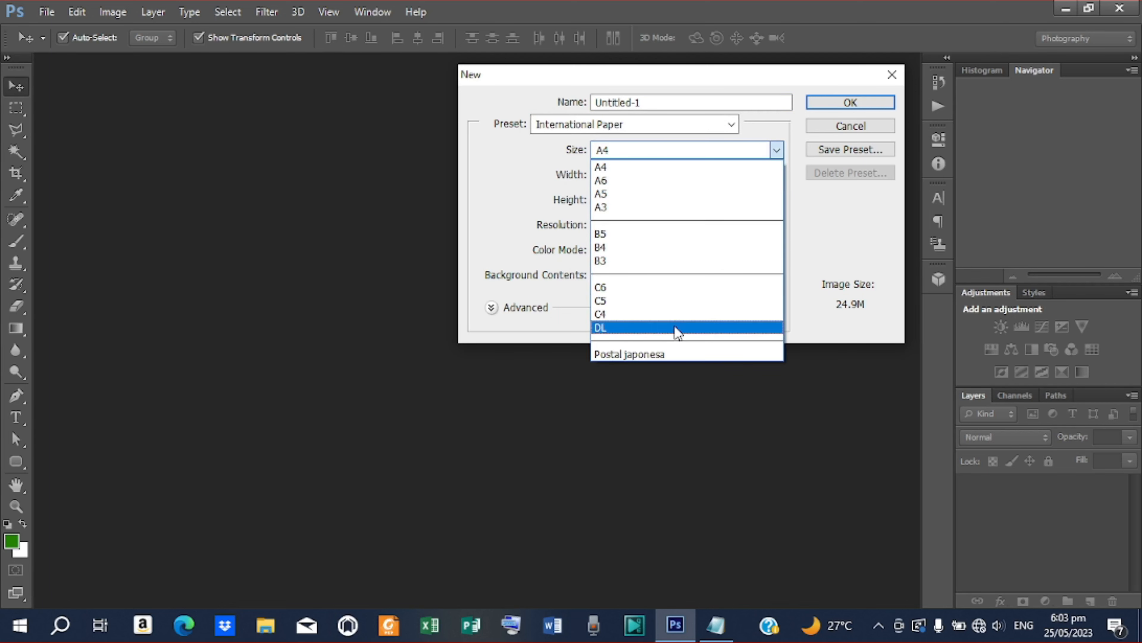
left_click(674, 327)
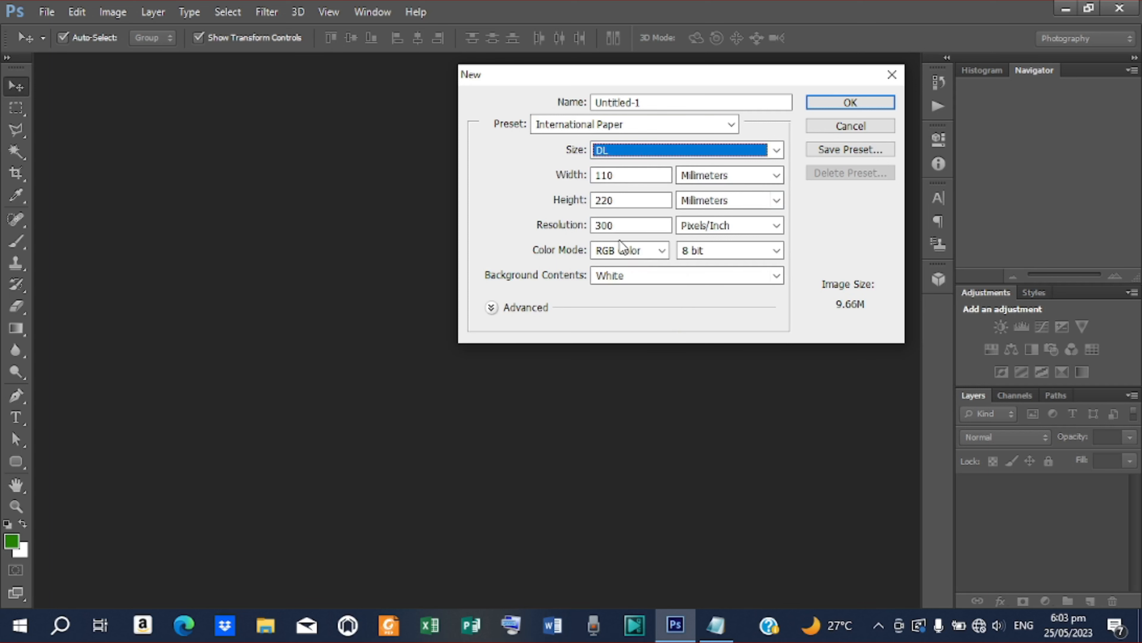
left_click(847, 102)
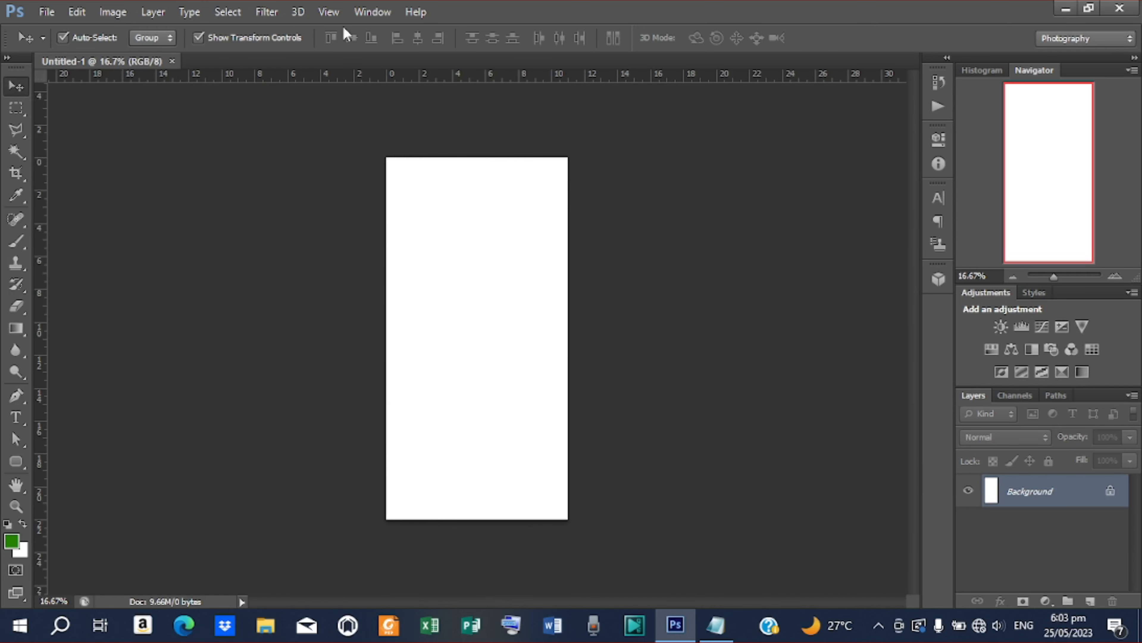
- Rotate the whole canvas 90° clockwise to landscape orientation
left_click(113, 11)
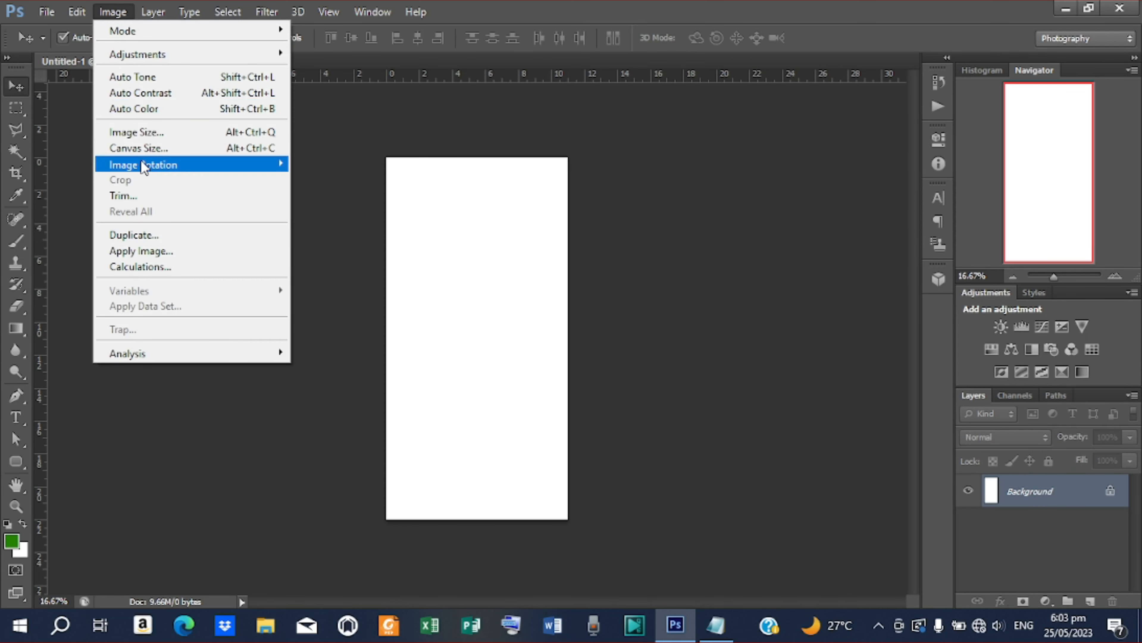
mouse_move(144, 168)
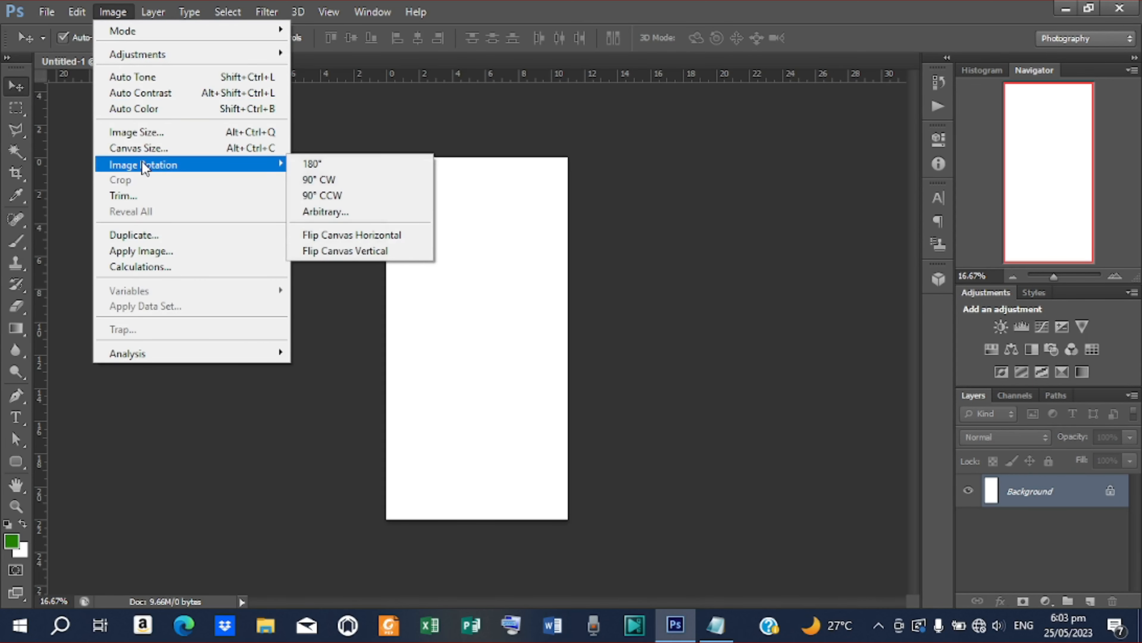
left_click(327, 180)
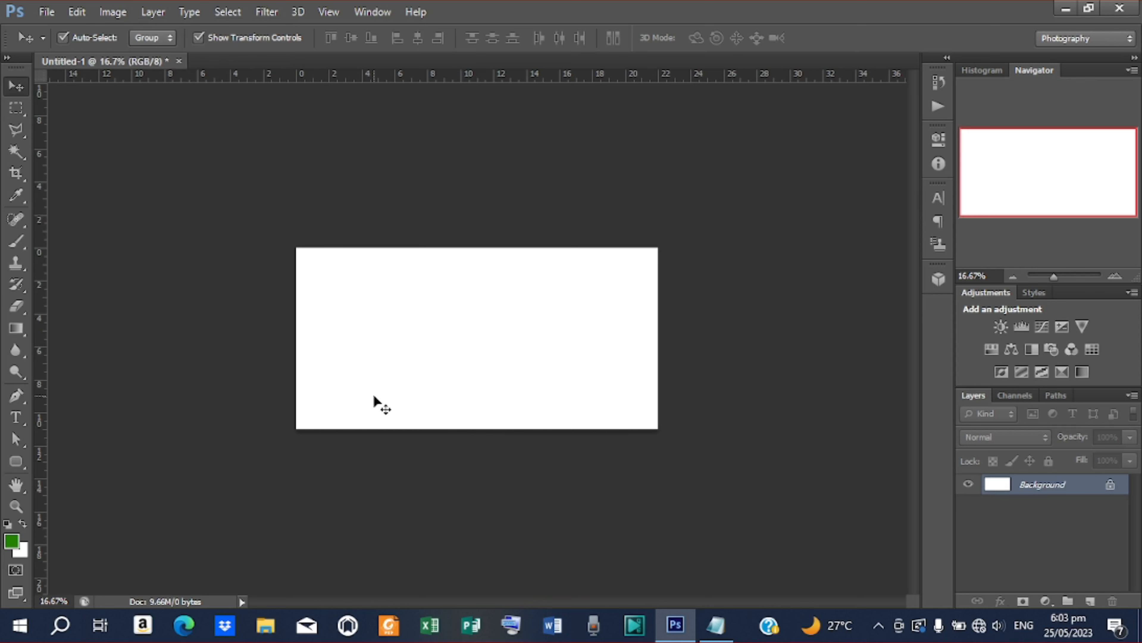
key("ctrl+plus")
key("ctrl+plus")
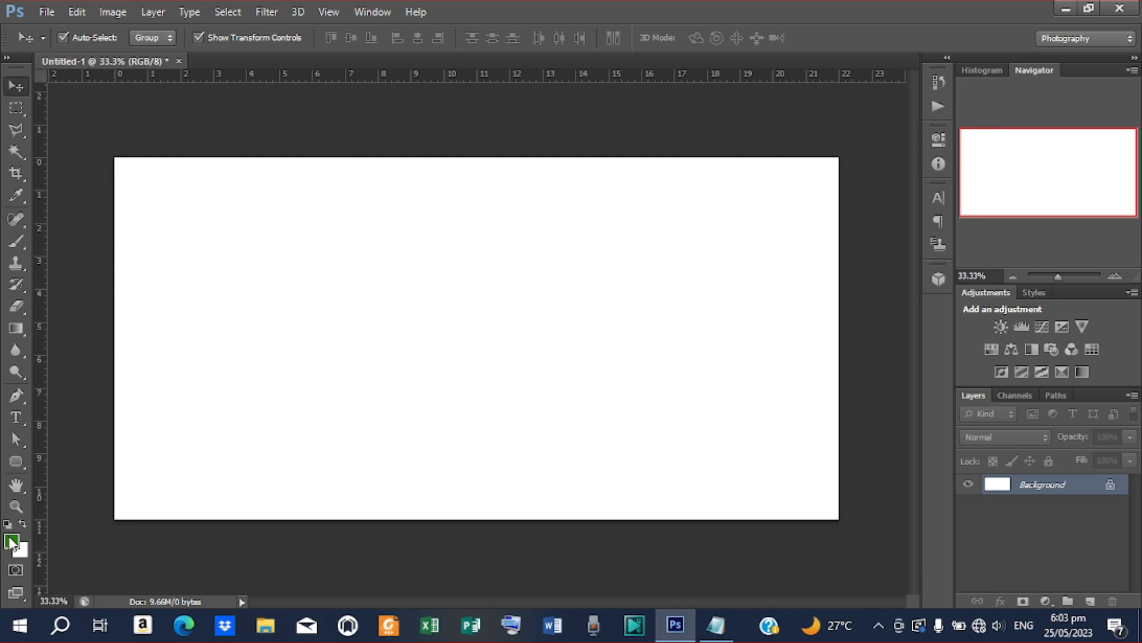
- Draw a rounded rectangle of about 2712 × 1404 px covering the whole canvas, filled with green #248100
left_click(16, 461)
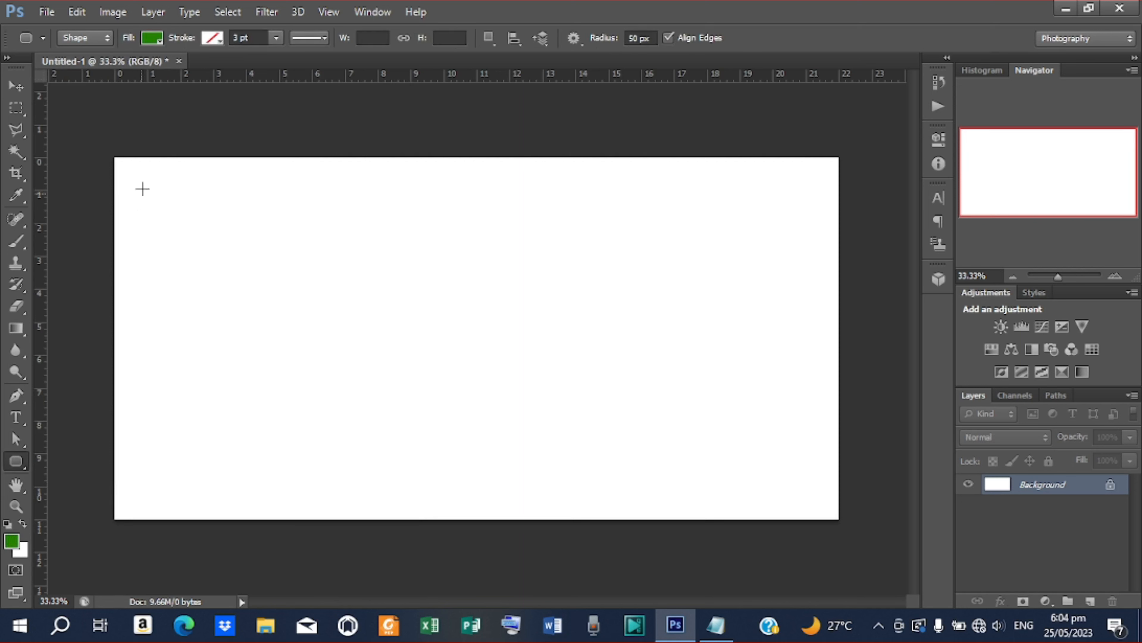
left_click_drag(103, 148, 857, 538)
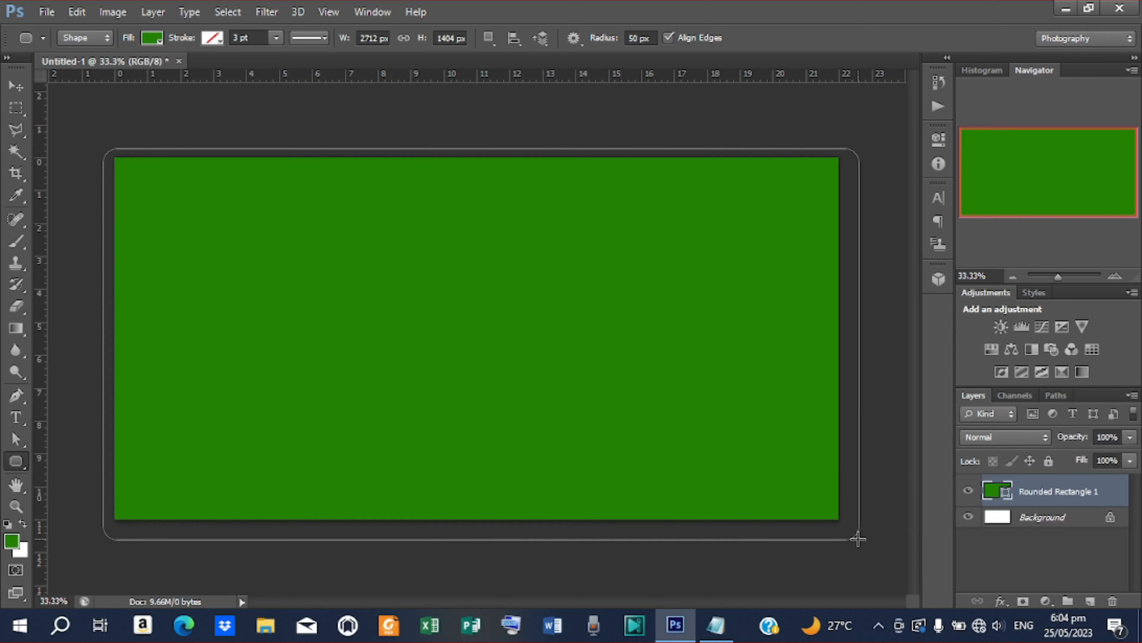
double_click(1003, 492)
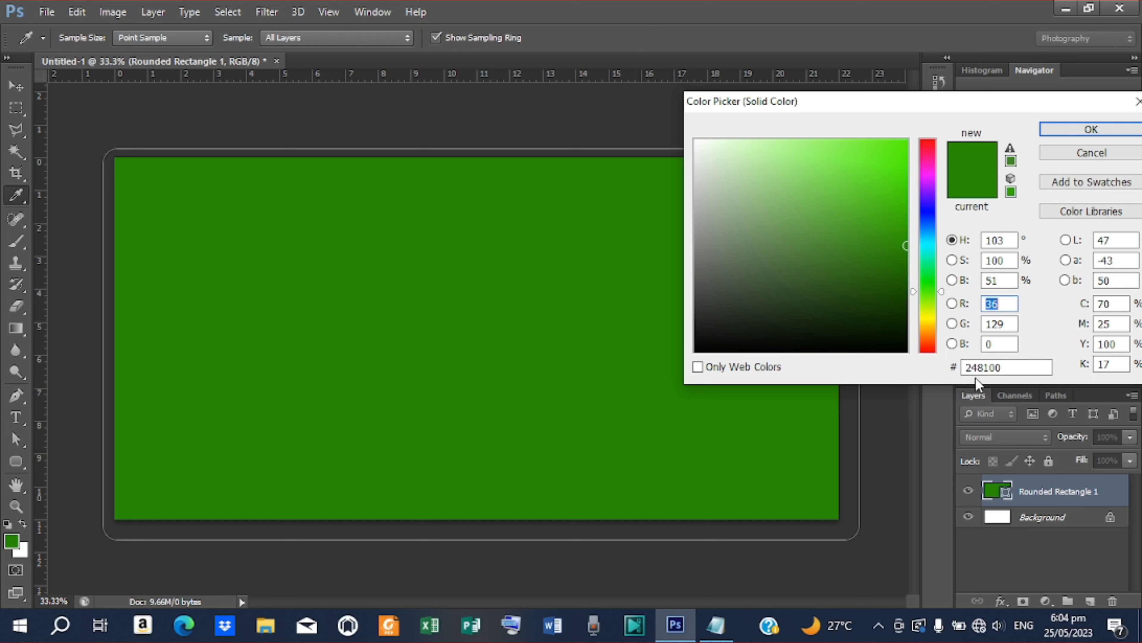
left_click(1091, 130)
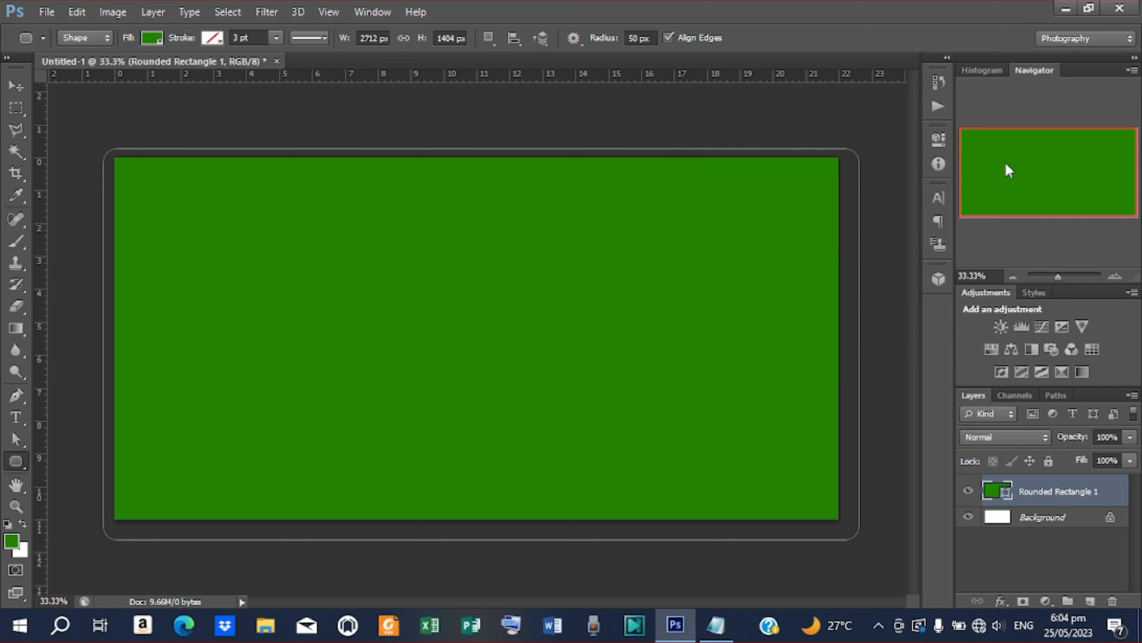
key("v")
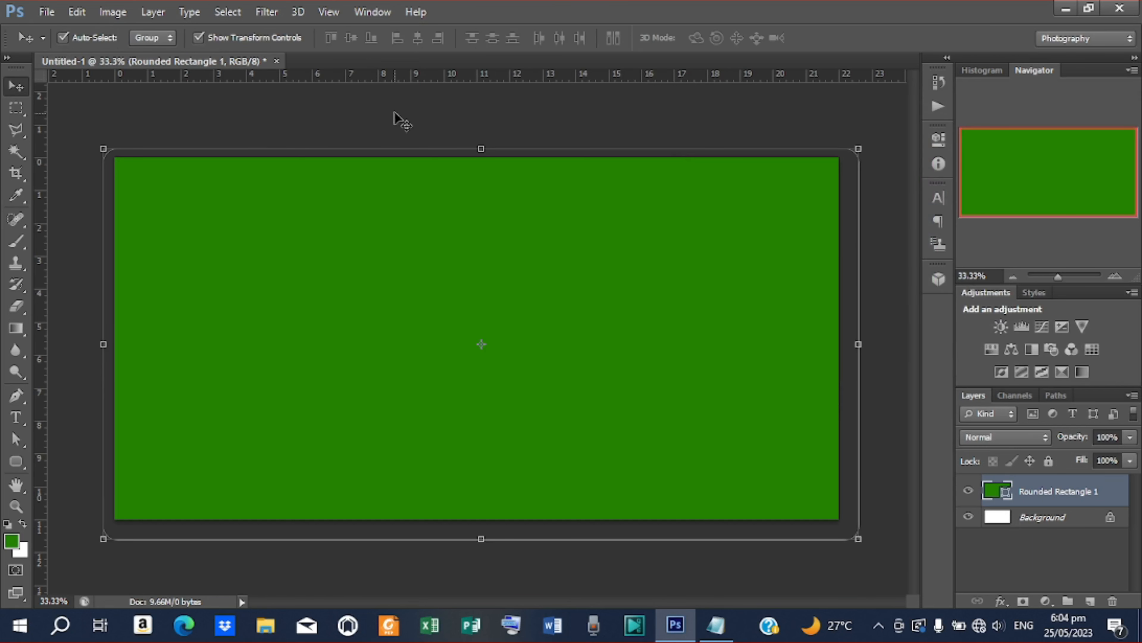
left_click(396, 113)
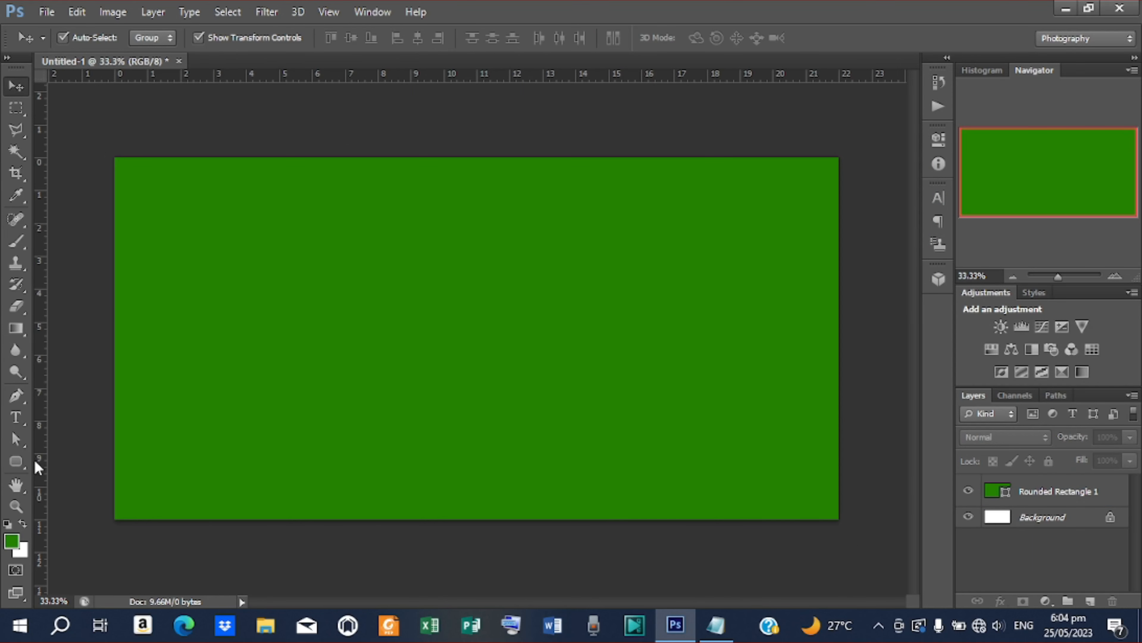
- Draw a rounded rectangle of about 2508 × 1236 px just inside the canvas edges and fill it with white #ffffff
left_click(21, 462)
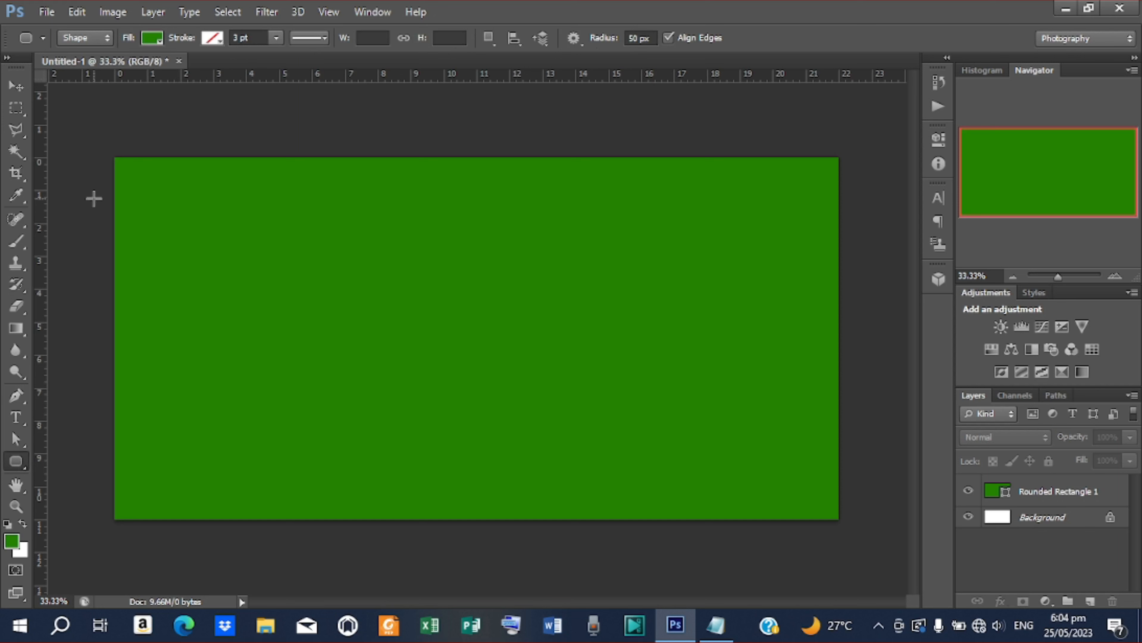
left_click_drag(126, 168, 823, 511)
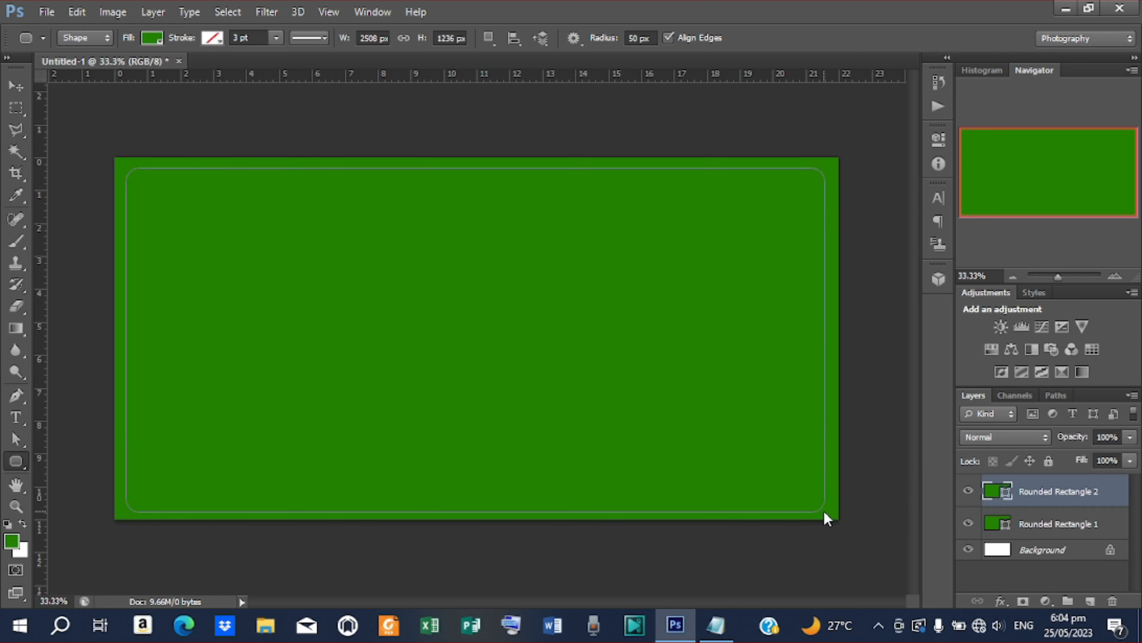
left_click(155, 39)
left_click(231, 70)
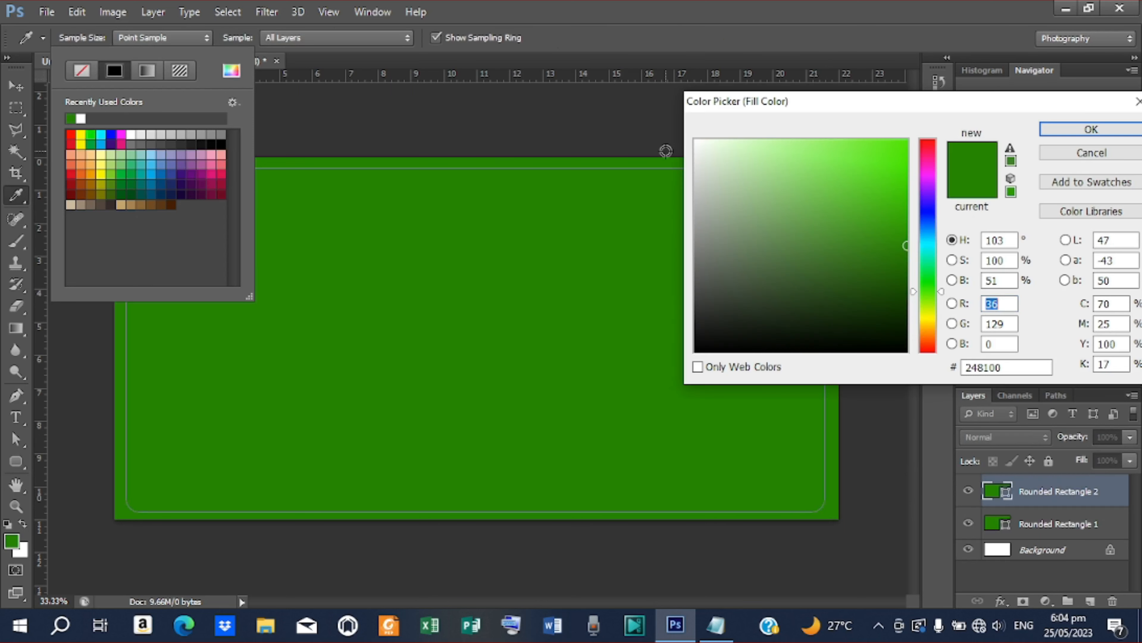
left_click_drag(752, 165, 682, 133)
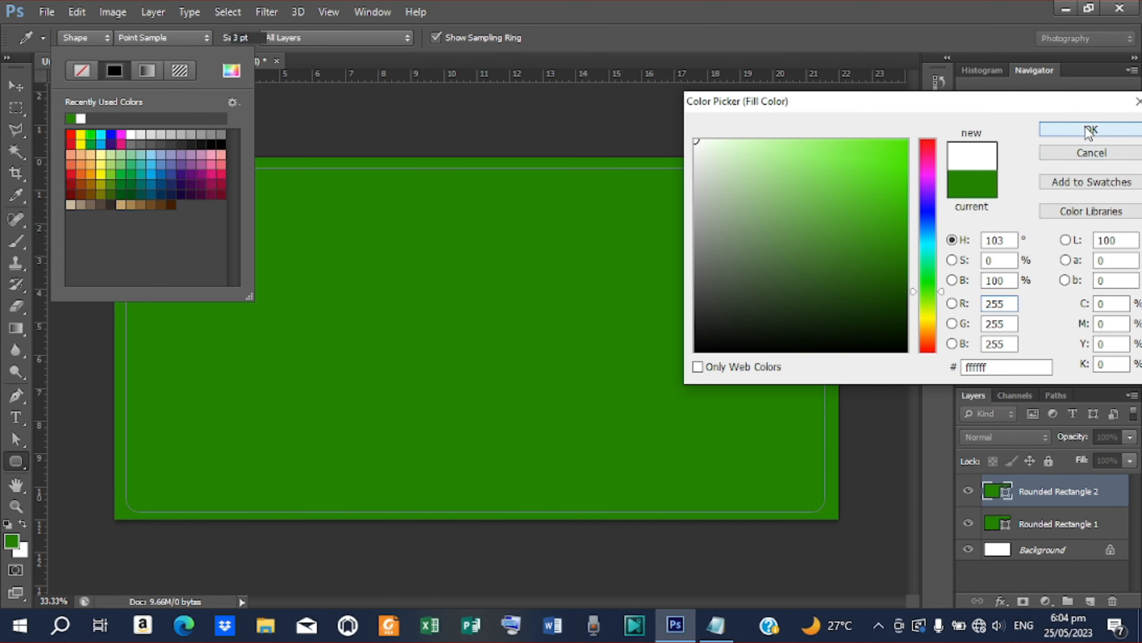
left_click(1091, 129)
- Align the white and green rounded rectangles to each other on their vertical and horizontal centers
left_click(15, 86)
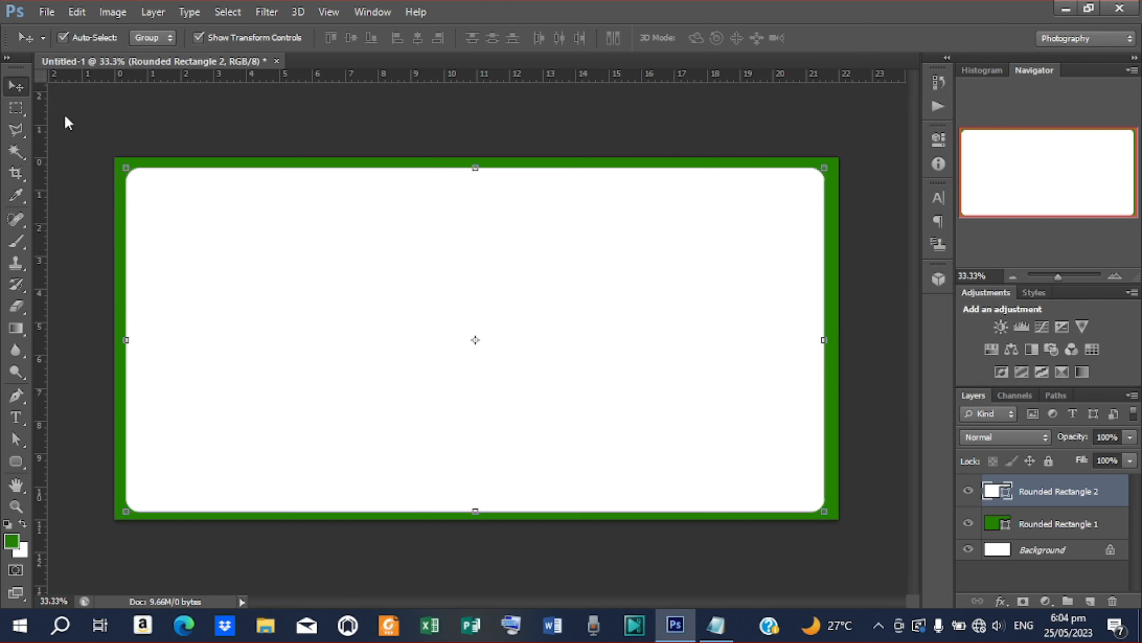
left_click(1025, 528, "shift")
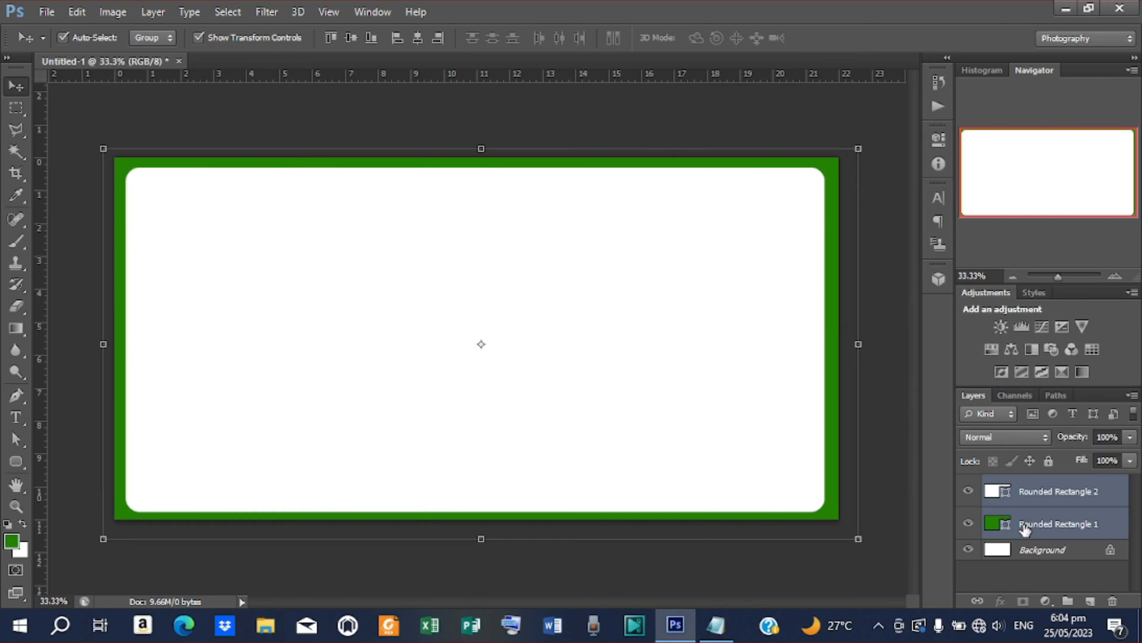
left_click(351, 38)
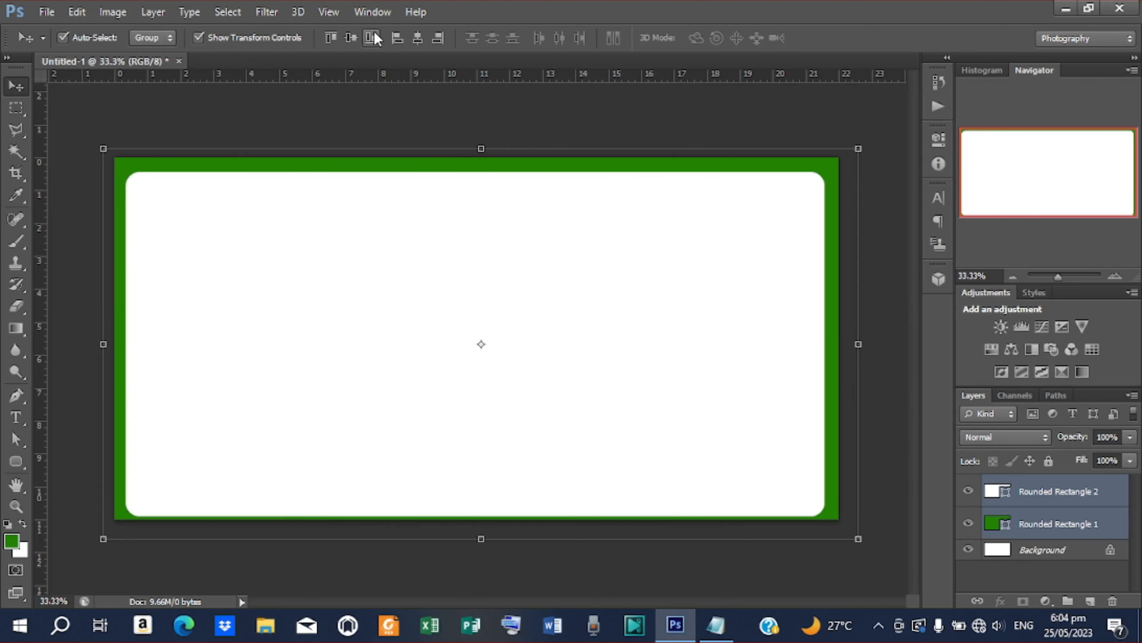
left_click(426, 36)
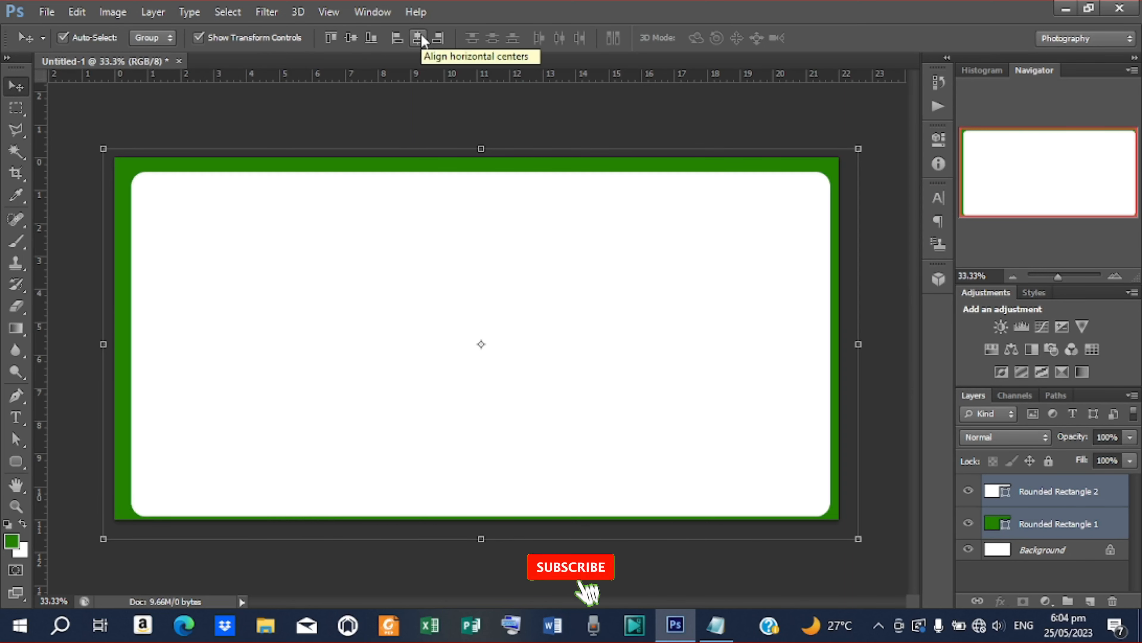
- Center both rounded rectangles on the Background layer vertically and horizontally, and deselect the layers
left_click(1048, 548, "shift")
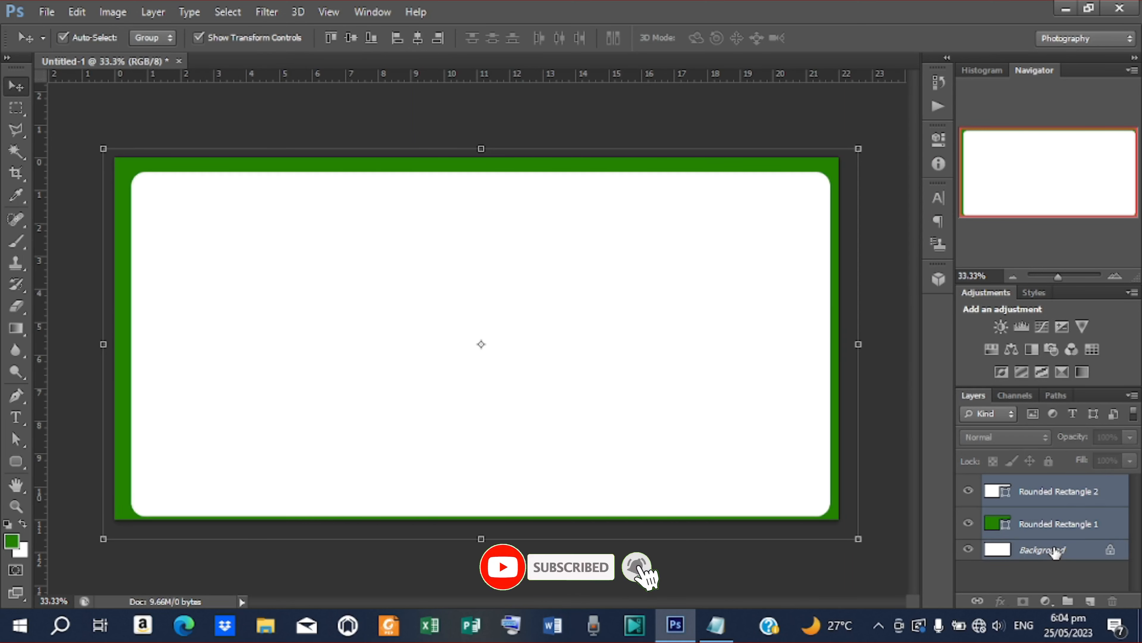
left_click(351, 38)
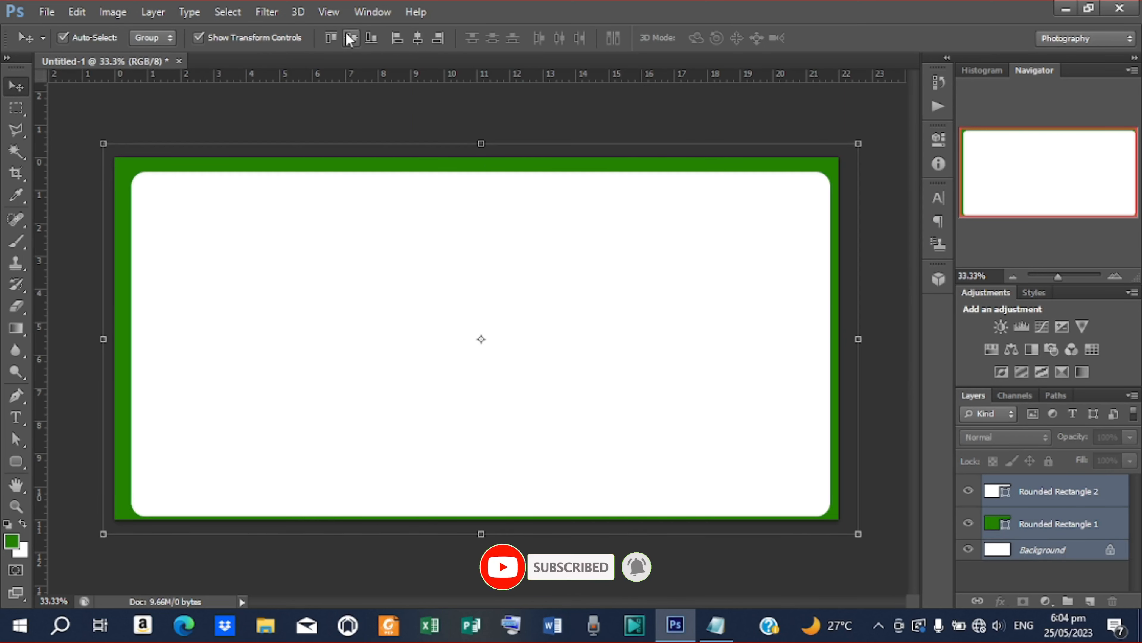
left_click(420, 33)
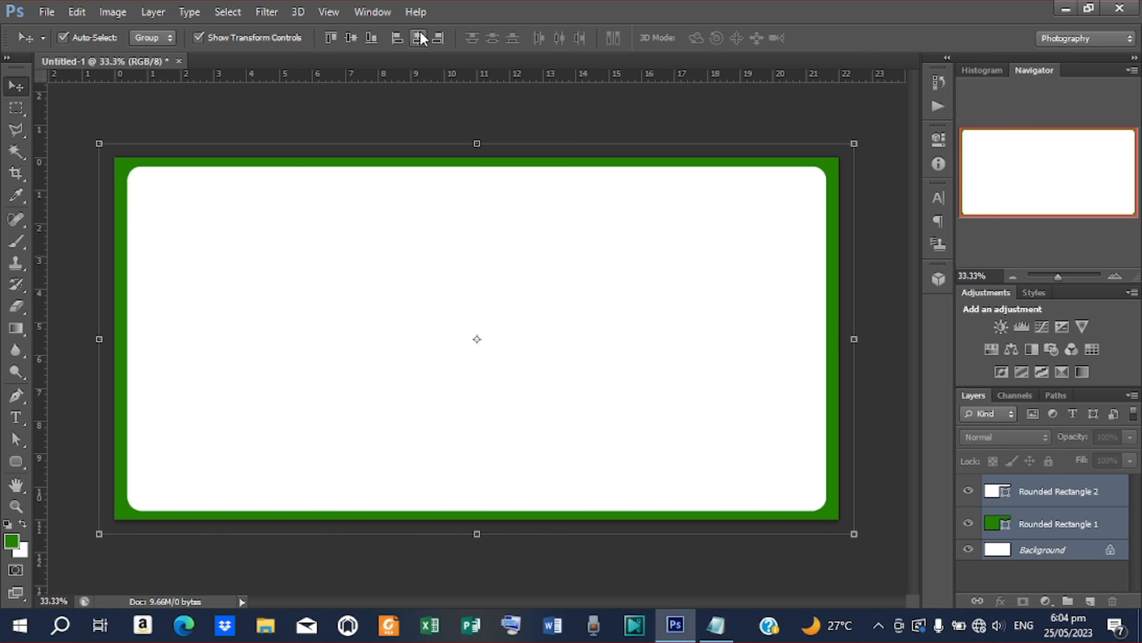
left_click(836, 118)
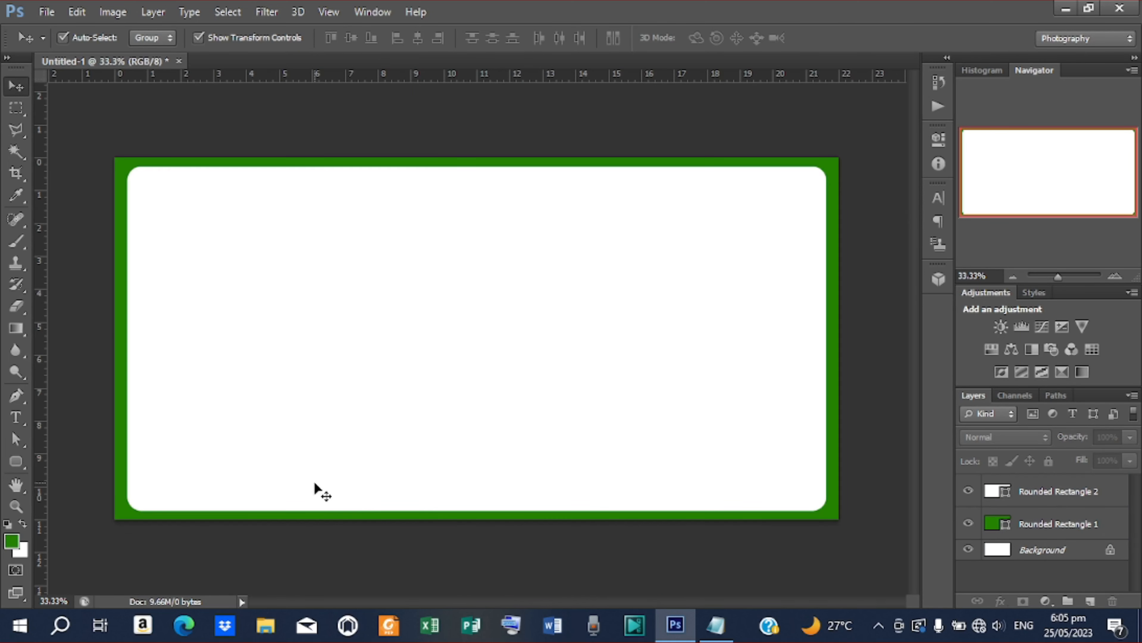
- Draw a green ellipse of about 687 × 675 px overlapping the lower-right corner of the canvas
left_click(13, 466)
right_click(13, 467)
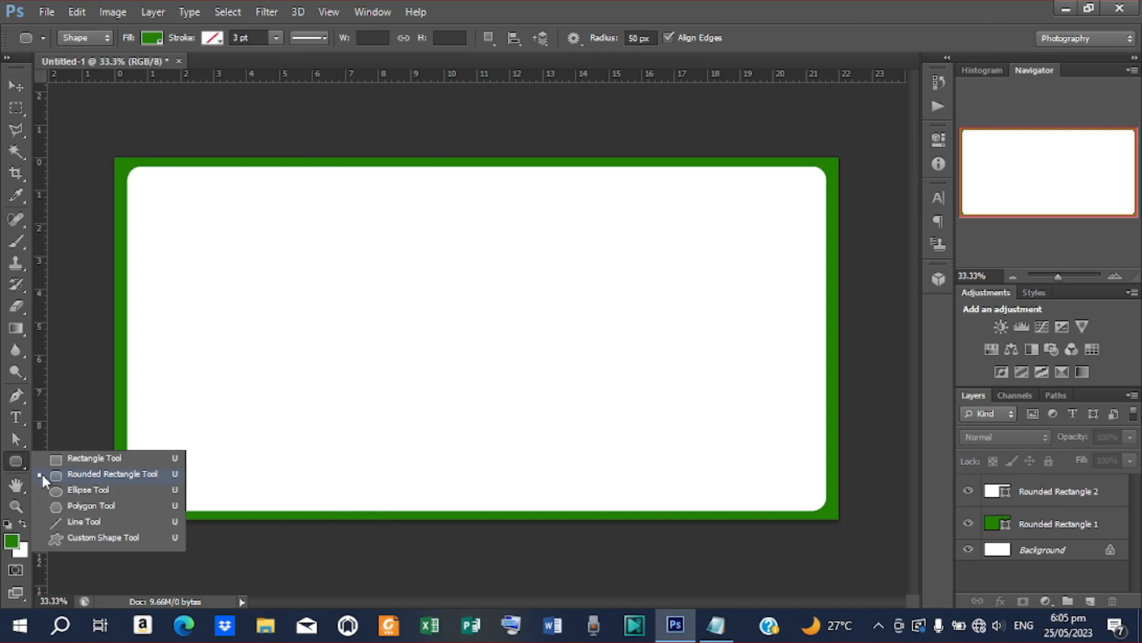
left_click(100, 496)
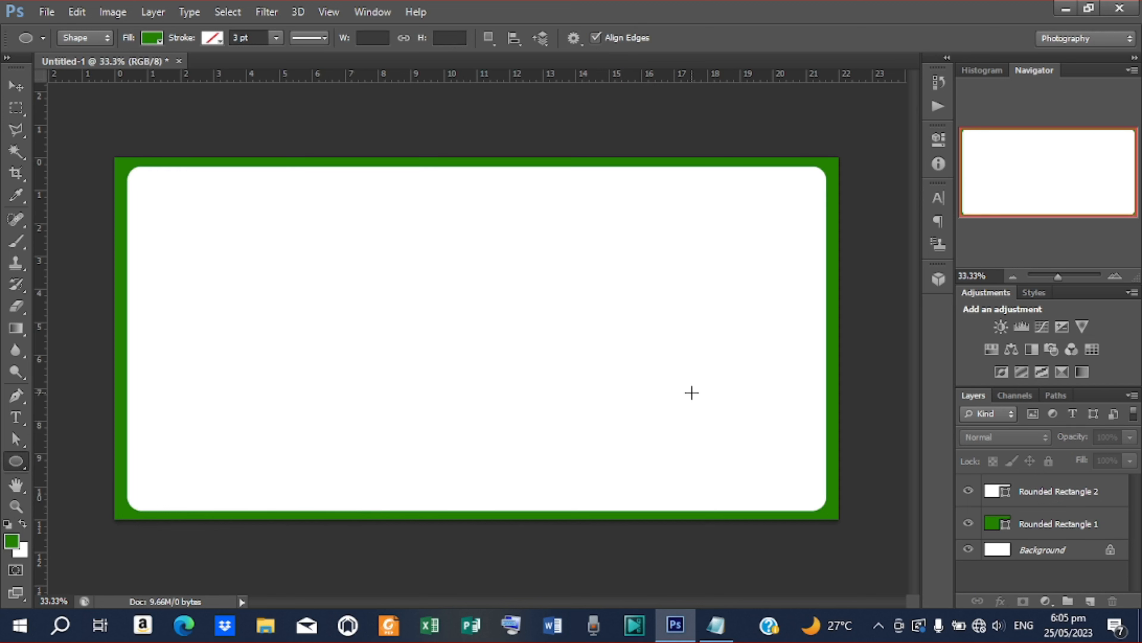
left_click_drag(691, 393, 883, 581)
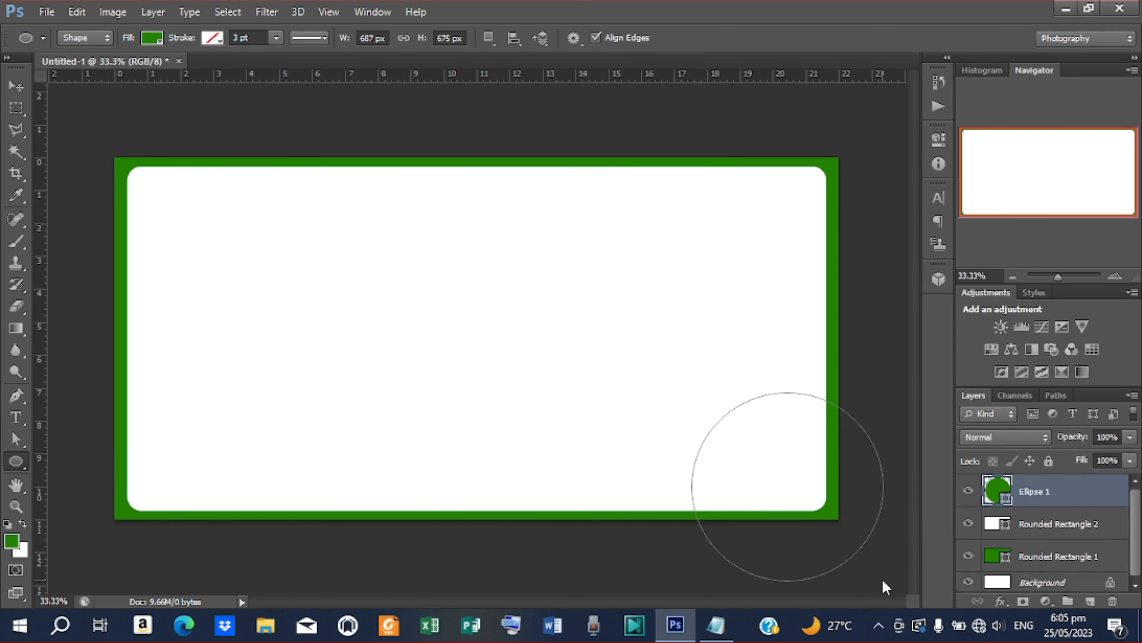
- Move the green ellipse up and left until its side meets the canvas's right edge, scaling it to 88.65% width and 104.44% height
left_click(16, 86)
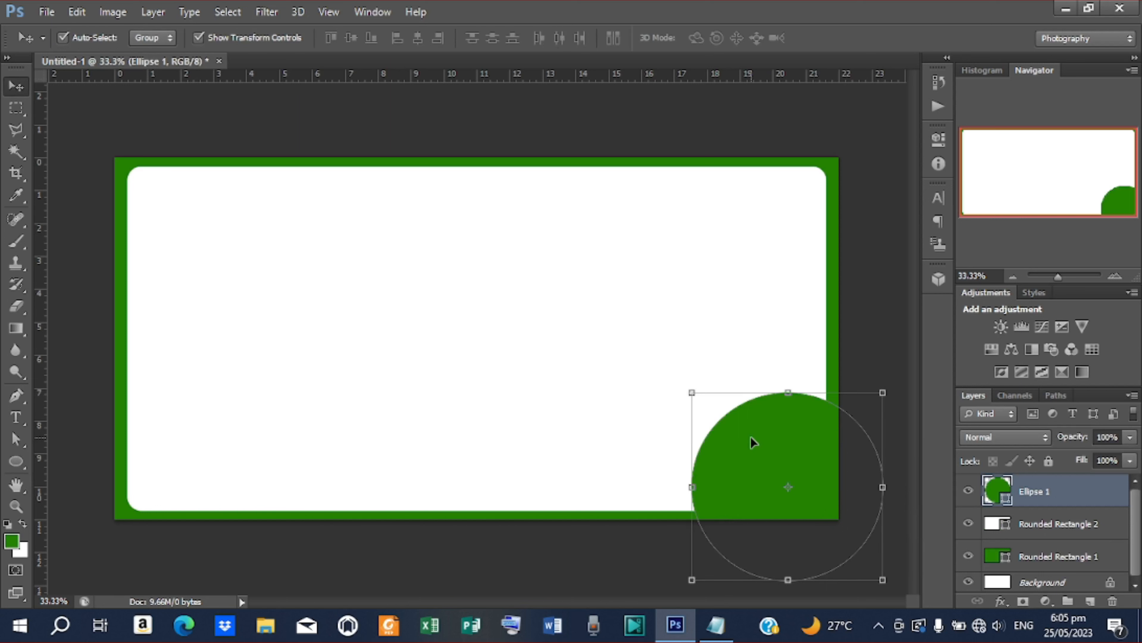
left_click_drag(749, 435, 722, 398)
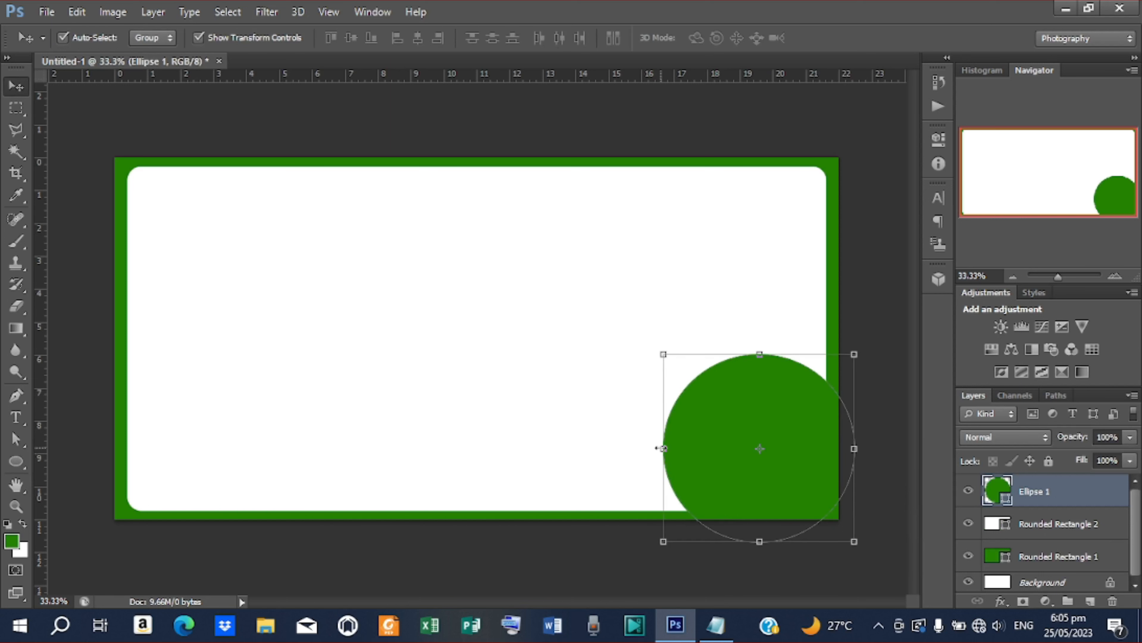
left_click_drag(661, 449, 683, 449)
mouse_move(853, 448)
left_mouse_down()
mouse_move(869, 449)
mouse_move(857, 448)
left_mouse_up()
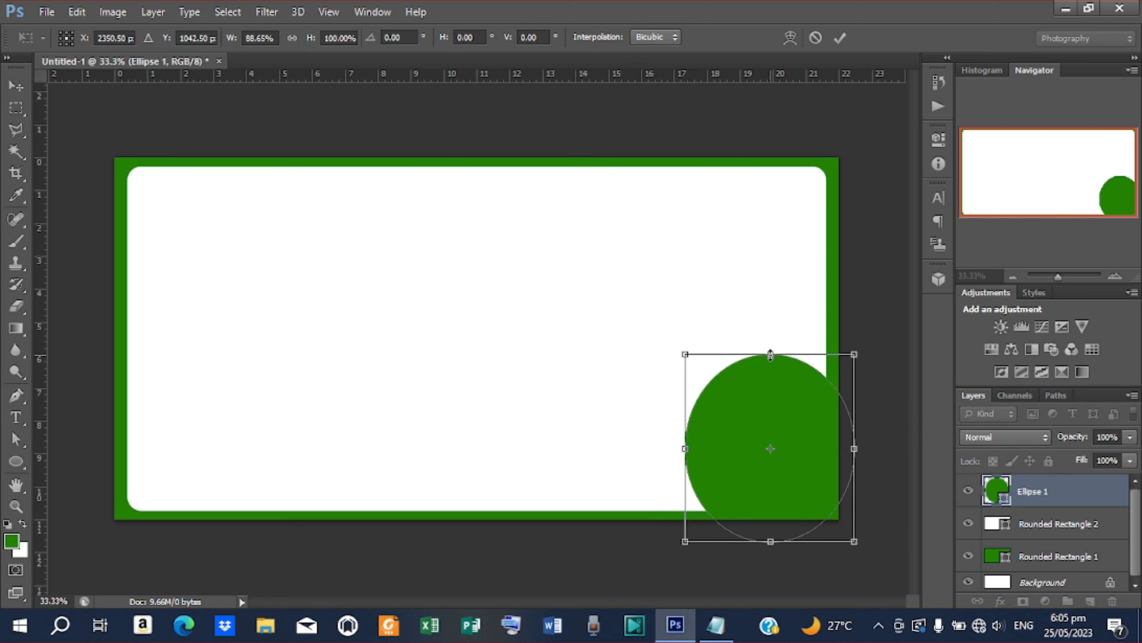
left_click_drag(770, 356, 771, 346)
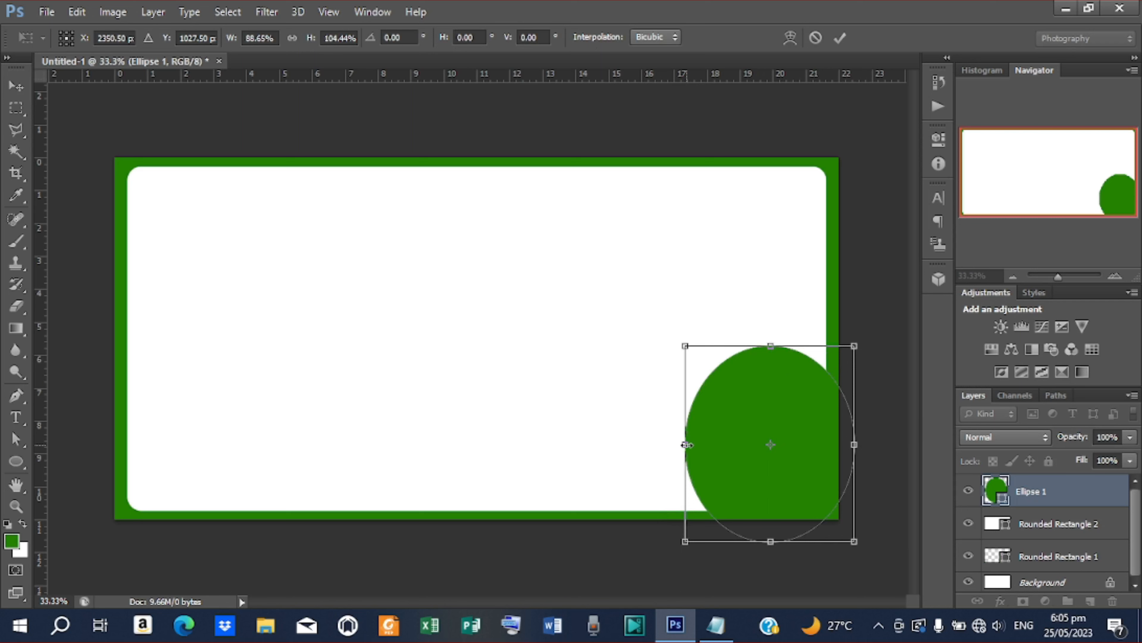
mouse_move(686, 445)
left_mouse_down()
mouse_move(642, 444)
mouse_move(689, 450)
left_mouse_up()
left_click_drag(775, 416, 766, 423)
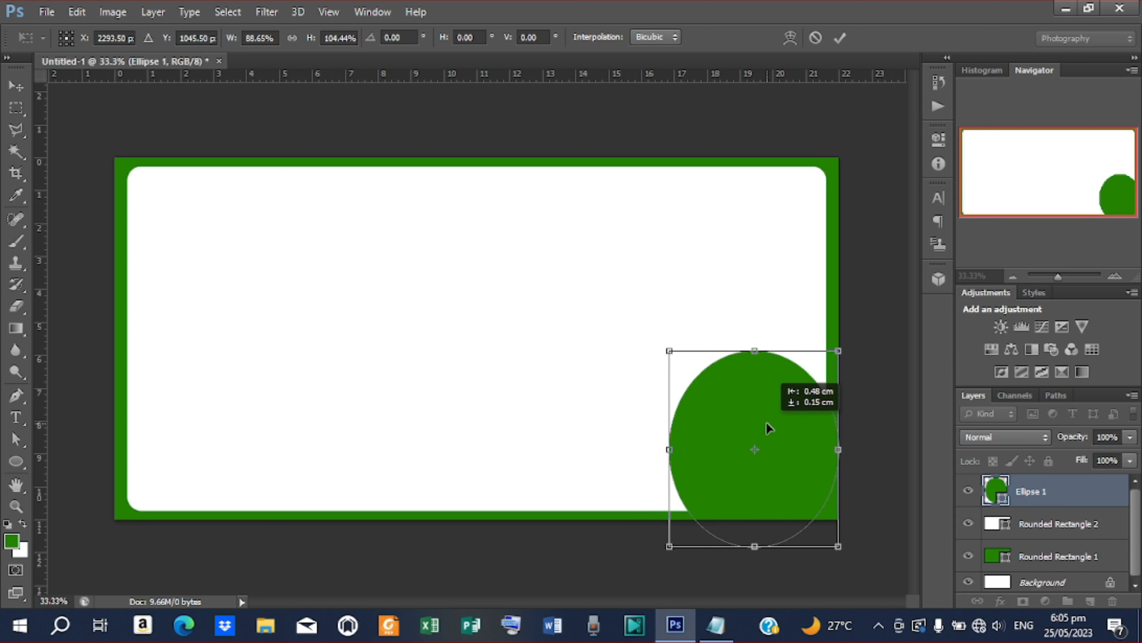
left_click(840, 37)
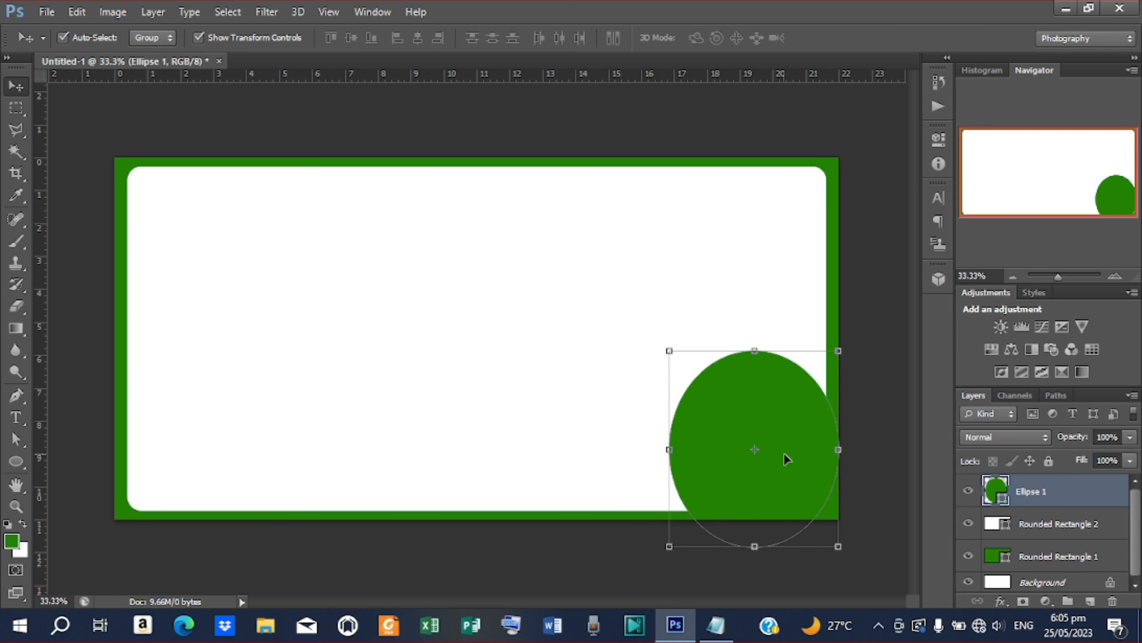
- Fill the green ellipse with #feb317 copied from the Notepad notes, and shift it slightly past the canvas's right edge
double_click(1004, 497)
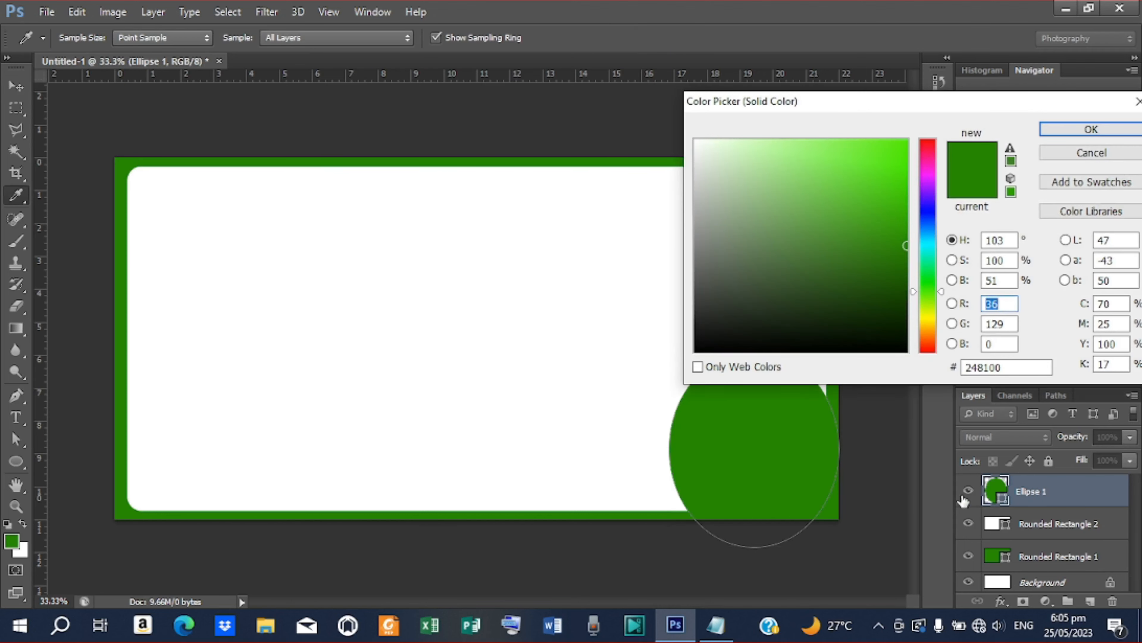
left_click(715, 624)
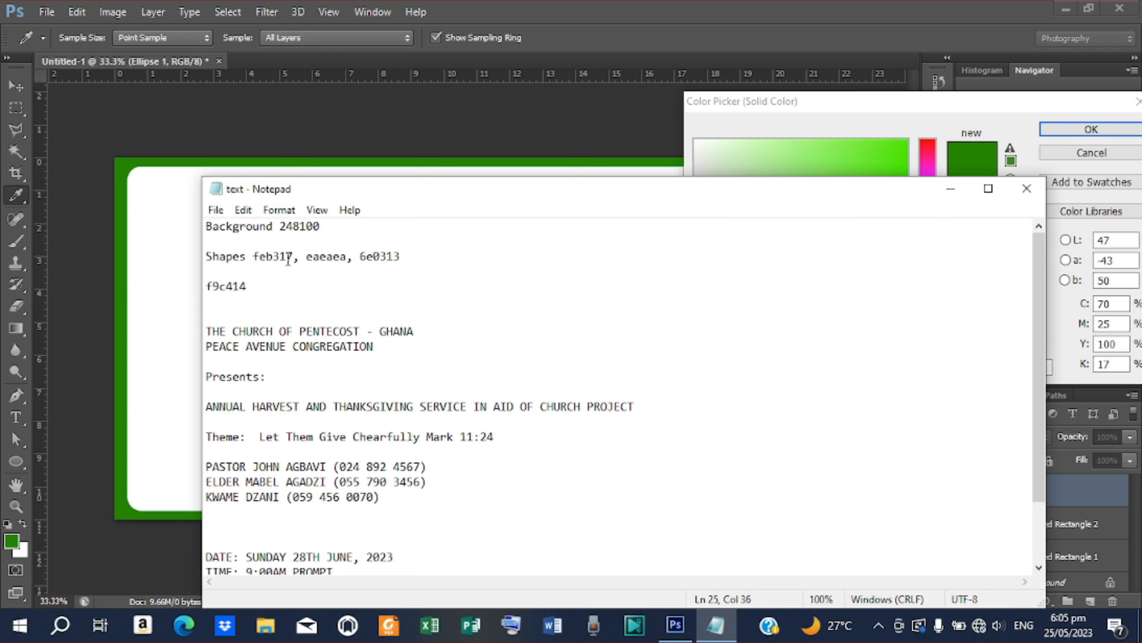
left_click_drag(293, 256, 259, 256)
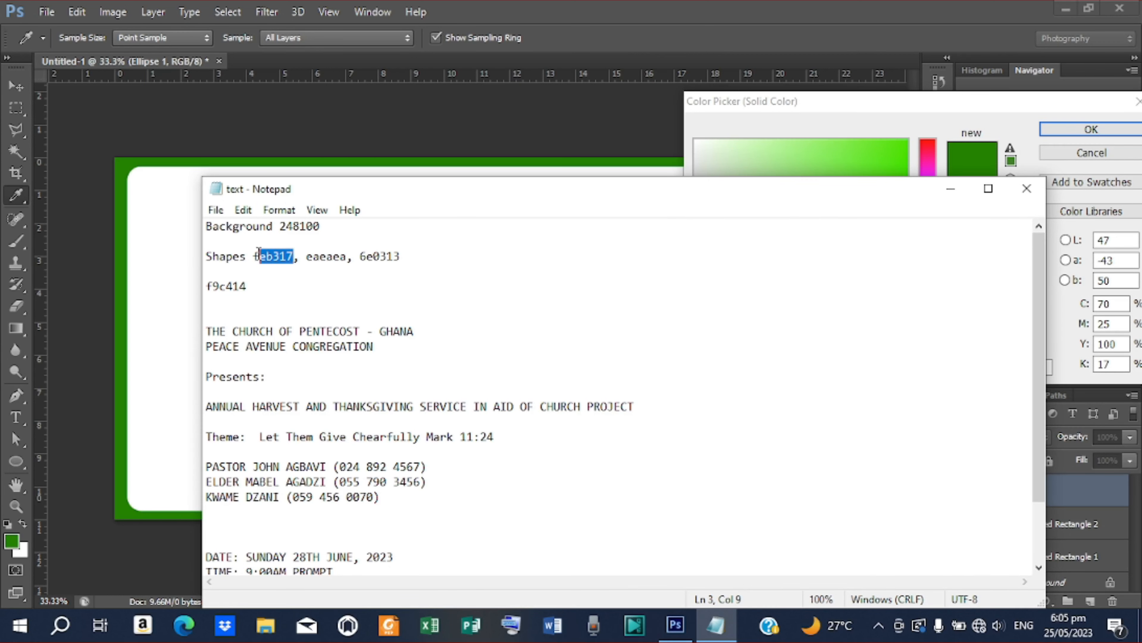
right_click(256, 252)
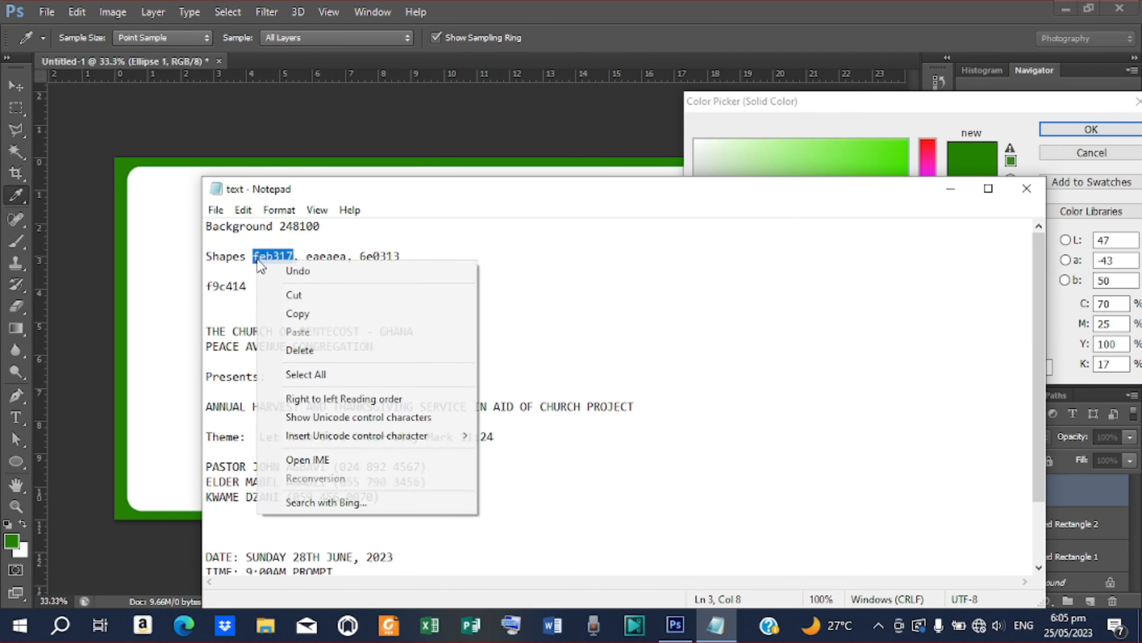
left_click(298, 315)
left_click(950, 188)
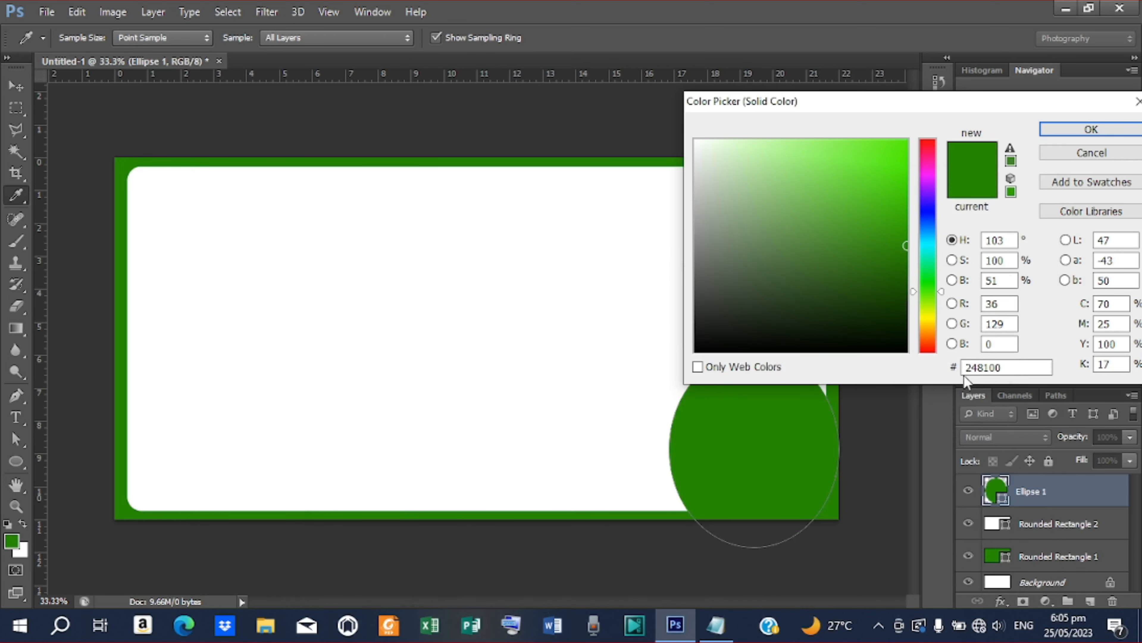
double_click(985, 368)
right_click(985, 368)
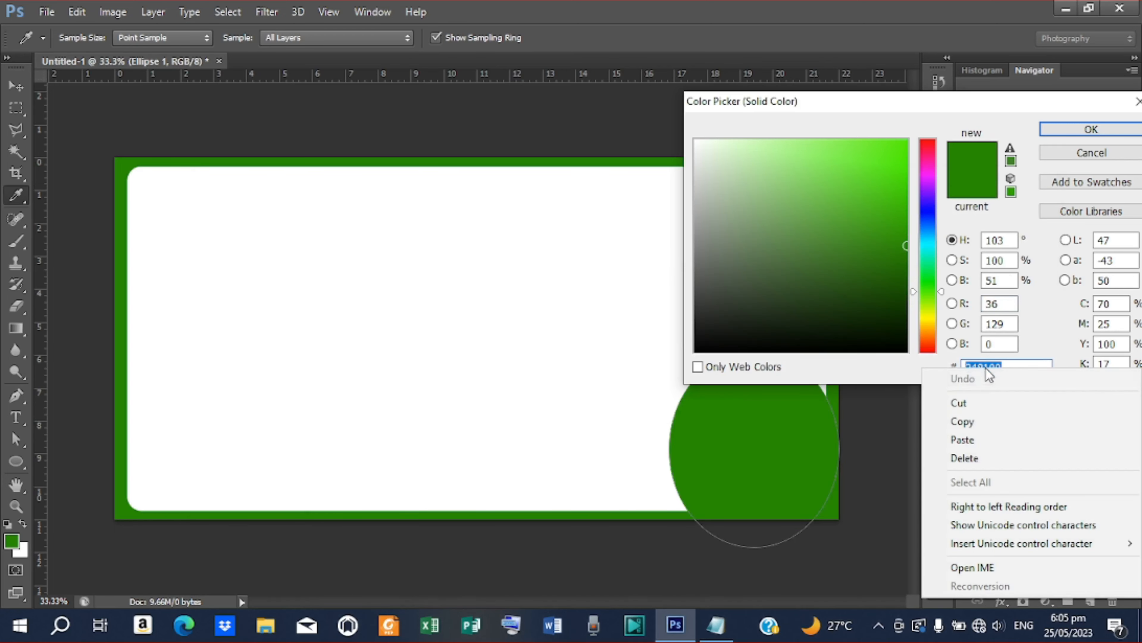
left_click(971, 433)
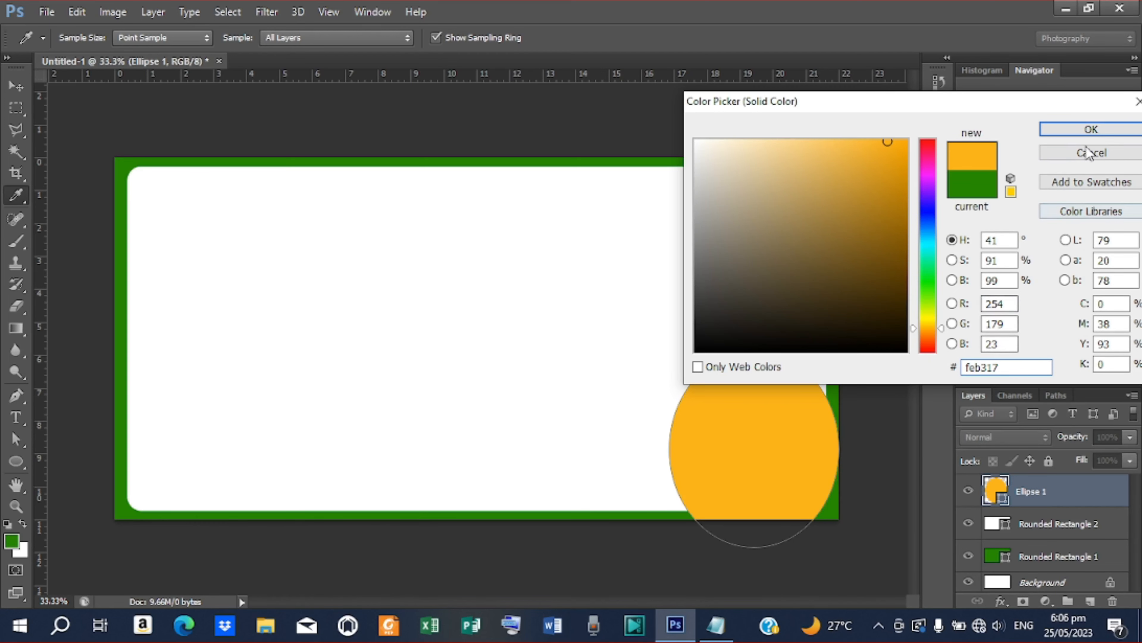
left_click(1090, 130)
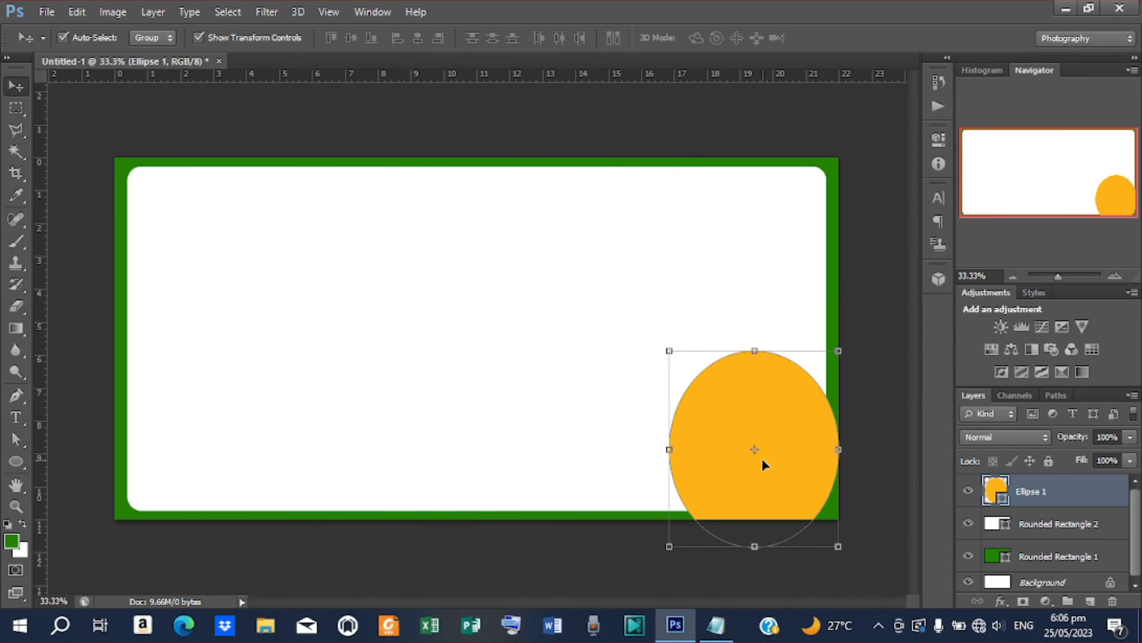
left_click_drag(790, 457, 805, 459)
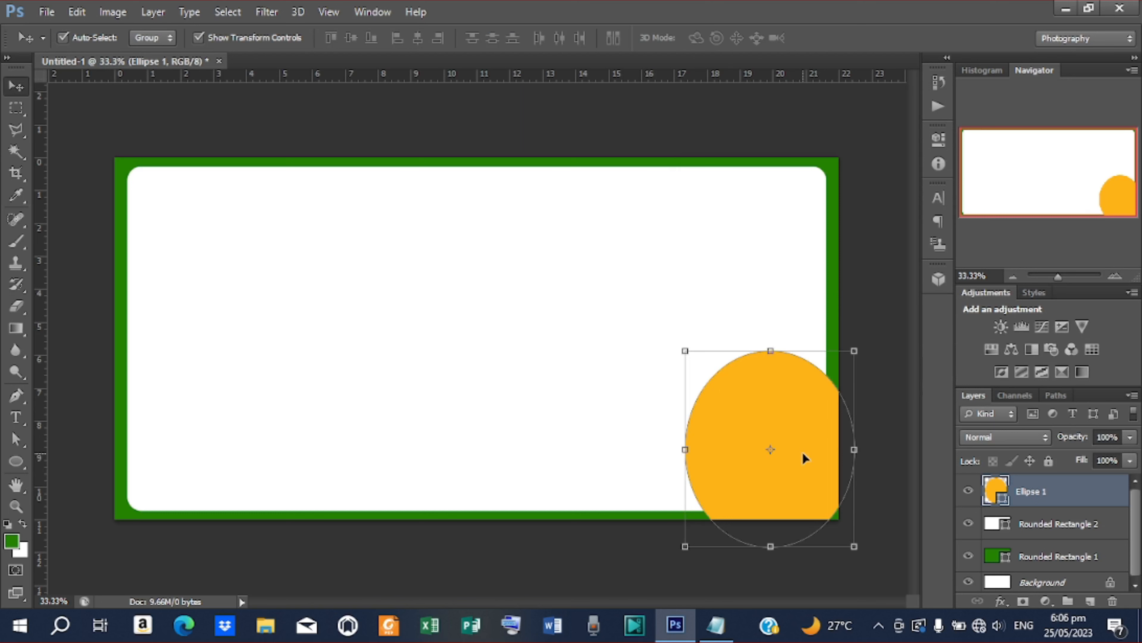
- Duplicate the orange ellipse layer and move the copy a little to the left of the original
right_click(1026, 494)
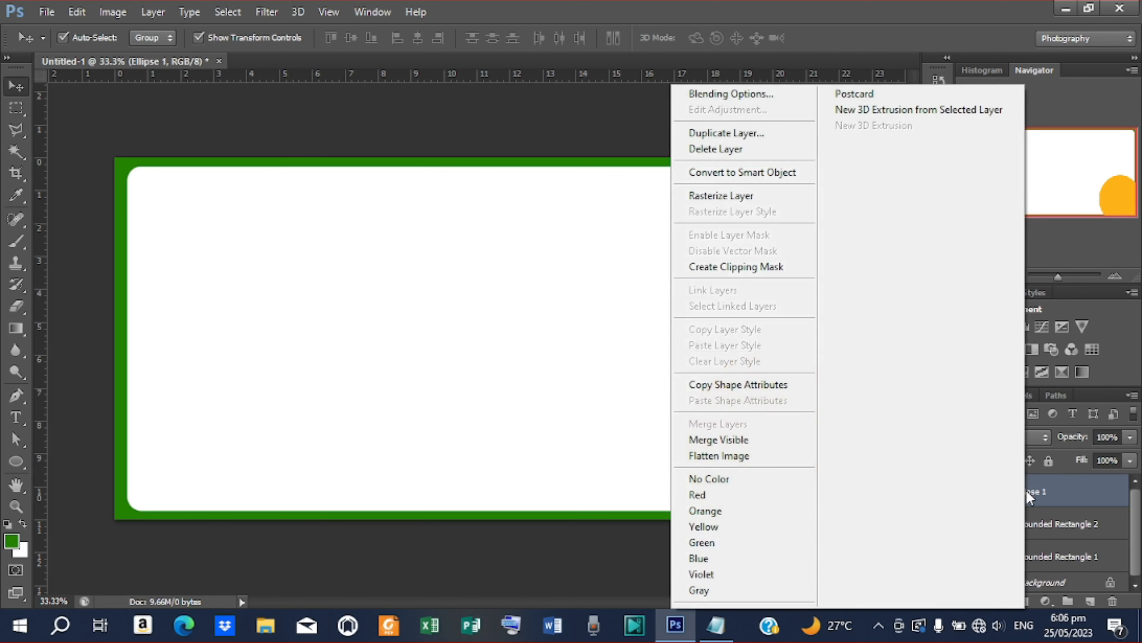
left_click(726, 133)
left_click(720, 187)
left_click_drag(786, 431, 760, 429)
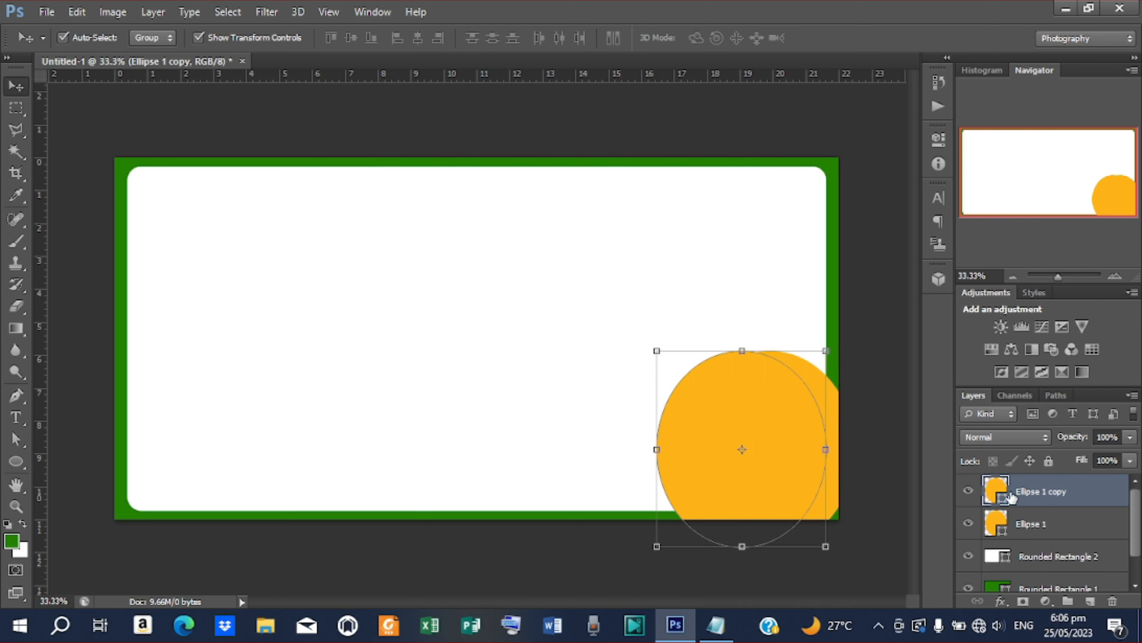
- Fill the copied ellipse with #6e0313 from the Notepad notes, and shift it further left to expose more of the orange ellipse
double_click(996, 492)
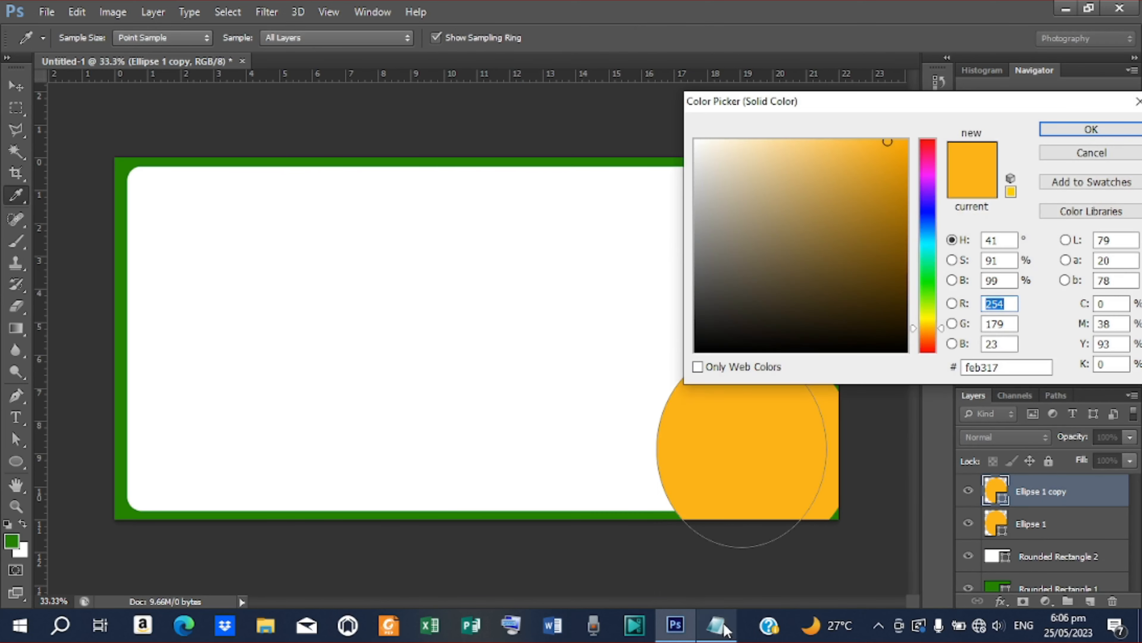
left_click(715, 625)
left_click_drag(361, 257, 399, 258)
right_click(394, 260)
left_click(447, 320)
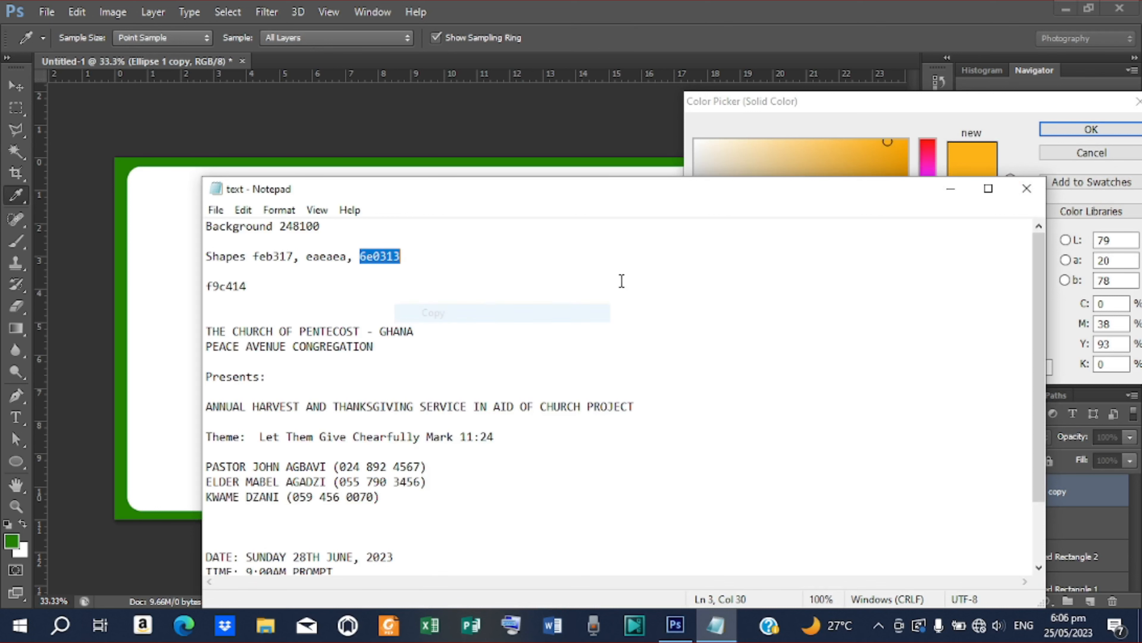
left_click(950, 188)
left_click_drag(1013, 371, 963, 367)
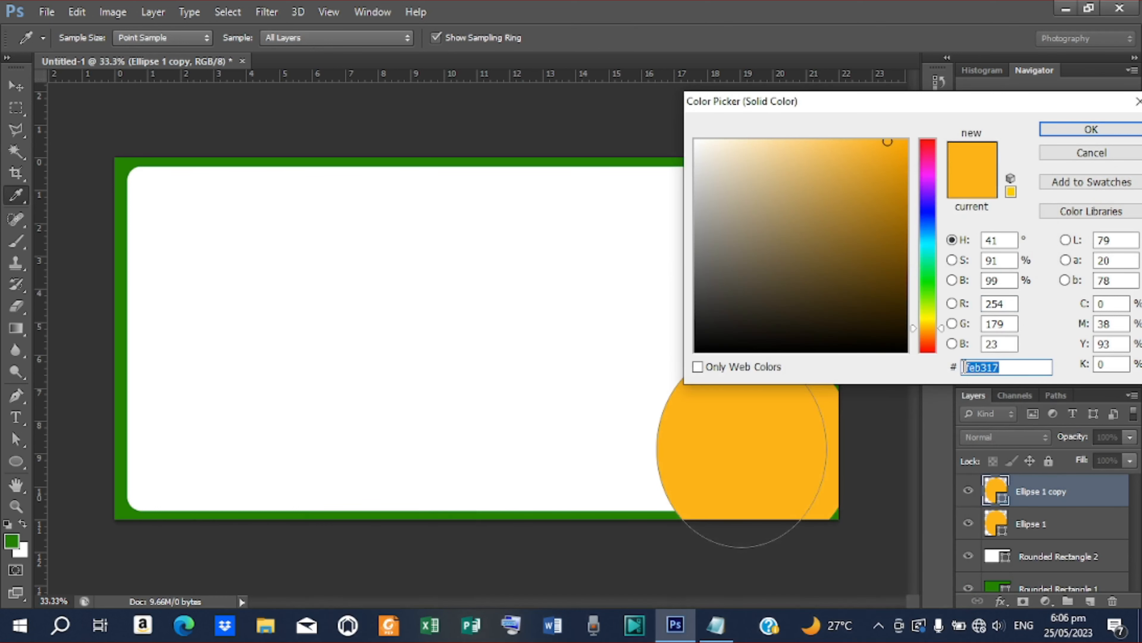
right_click(975, 371)
left_click(949, 440)
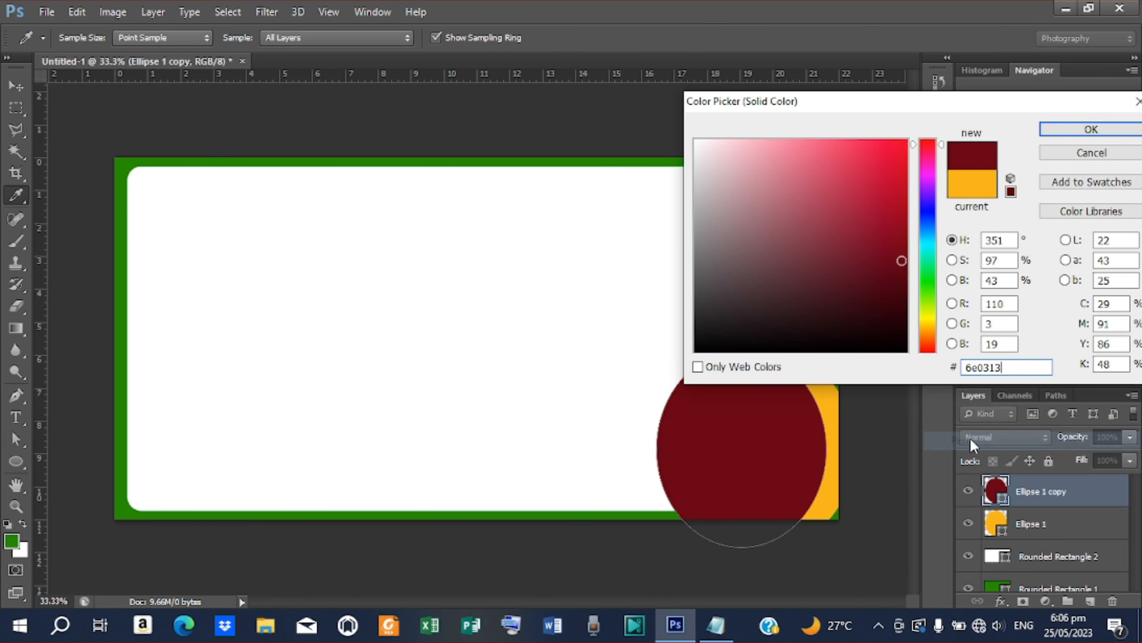
left_click(1075, 128)
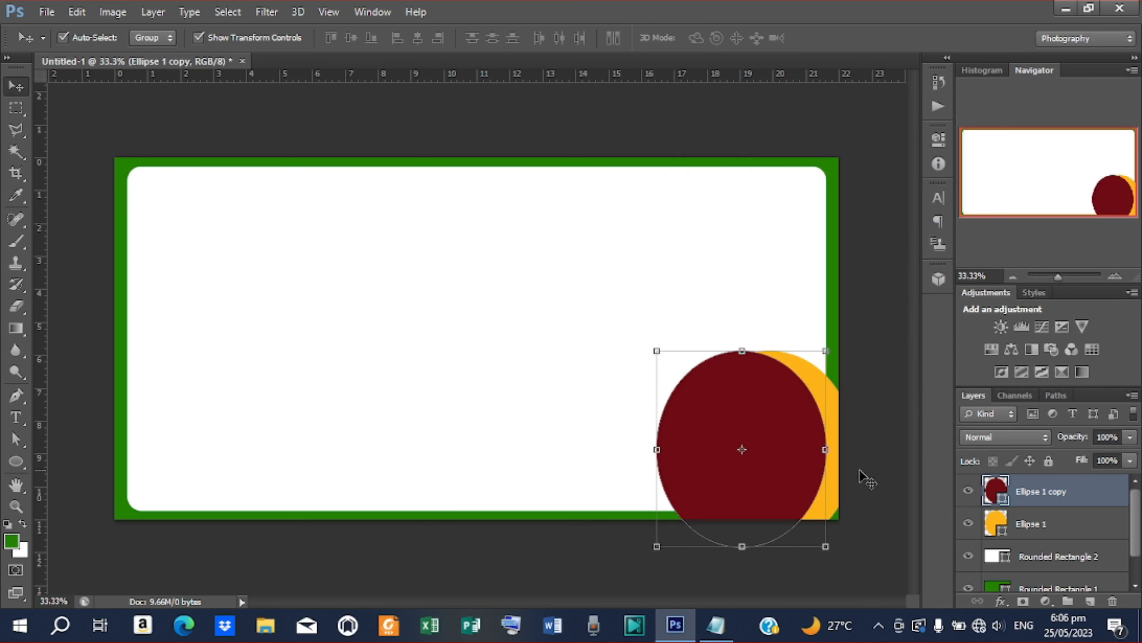
left_click_drag(786, 451, 764, 447)
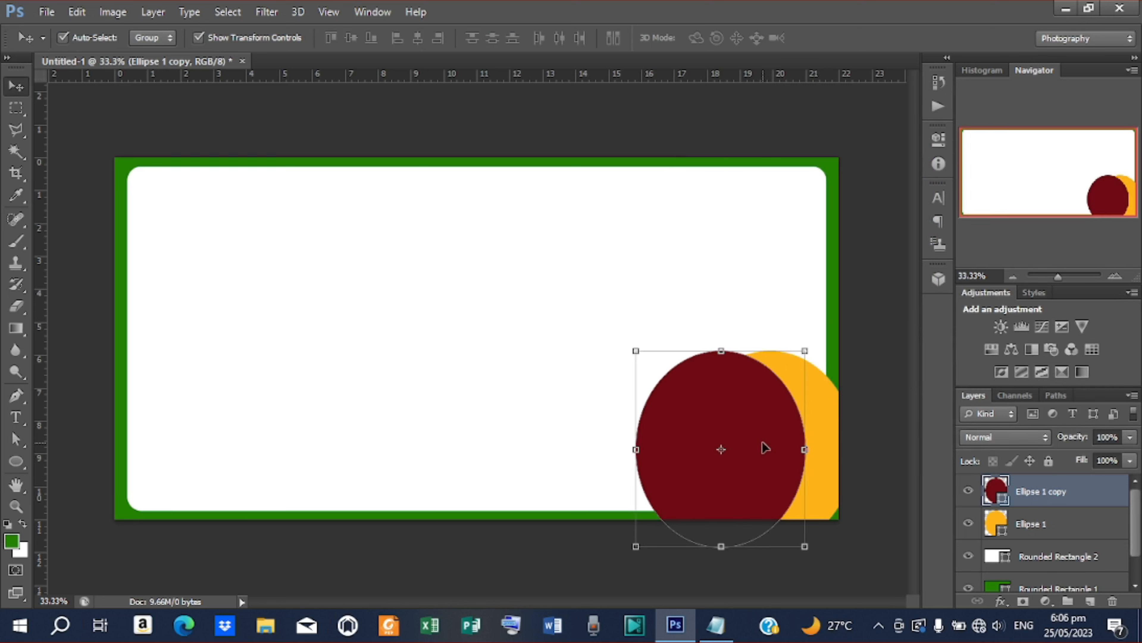
- Duplicate the dark red ellipse layer and move the copy slightly up and to the right, between the two existing ellipses
right_click(1021, 493)
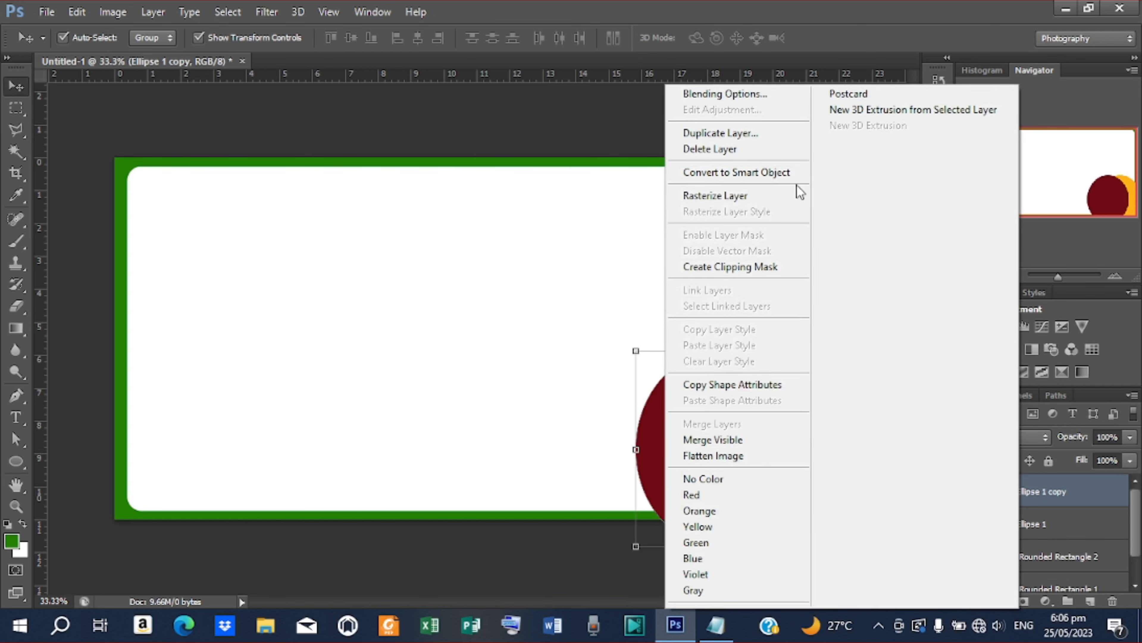
left_click(747, 133)
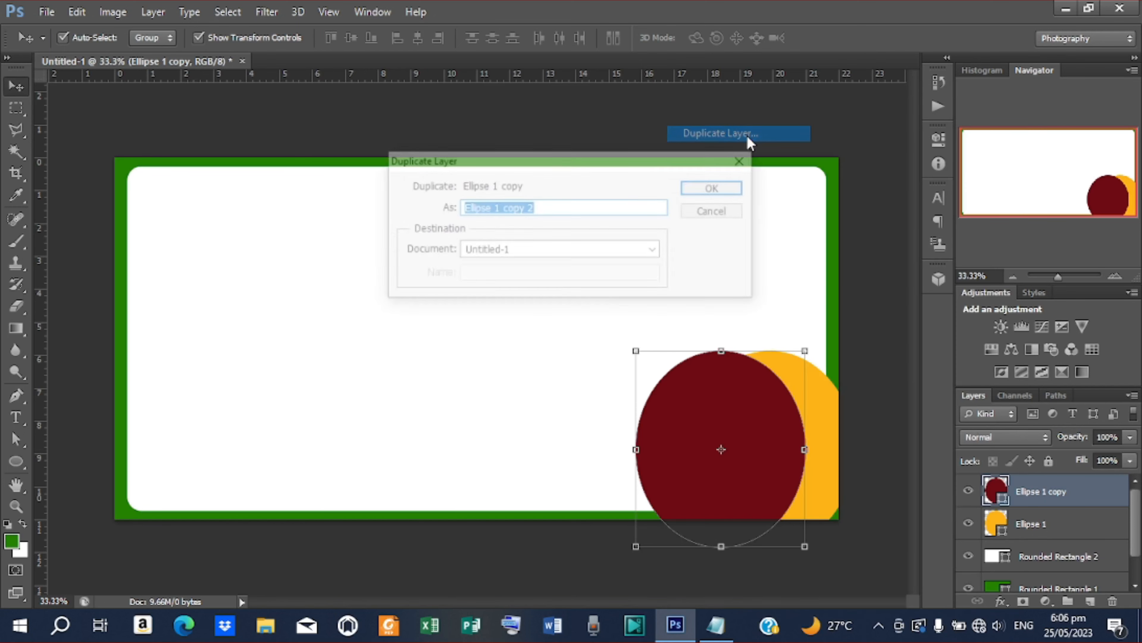
left_click(717, 192)
left_click_drag(753, 448, 781, 444)
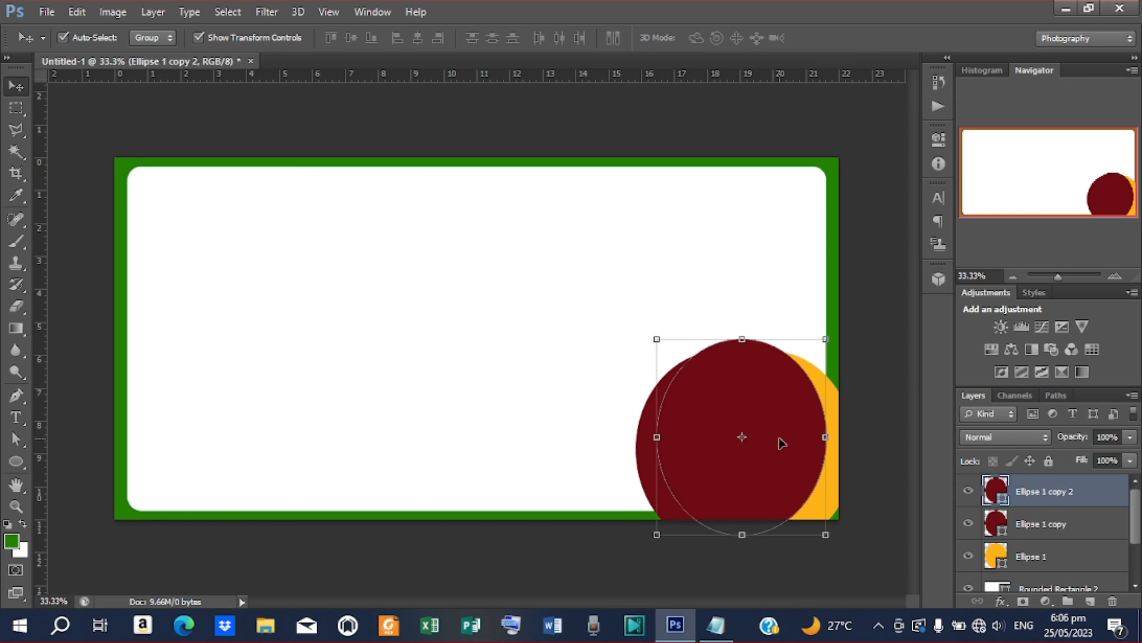
- Fill the topmost ellipse copy with the light gray #eaeaea copied from the Notepad notes
double_click(998, 498)
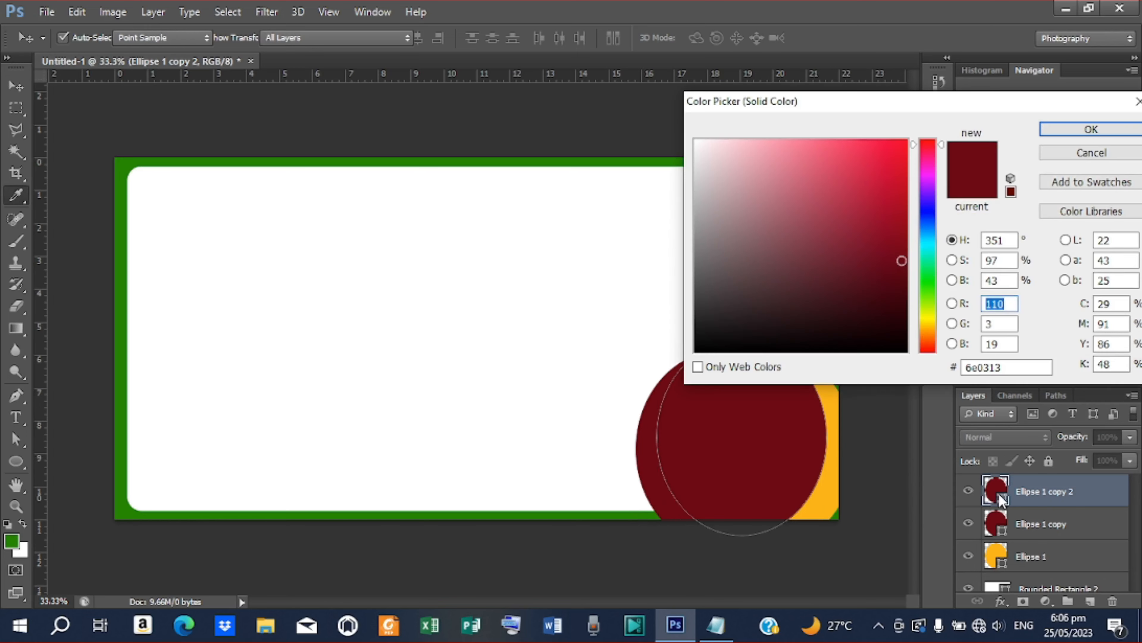
left_click(715, 624)
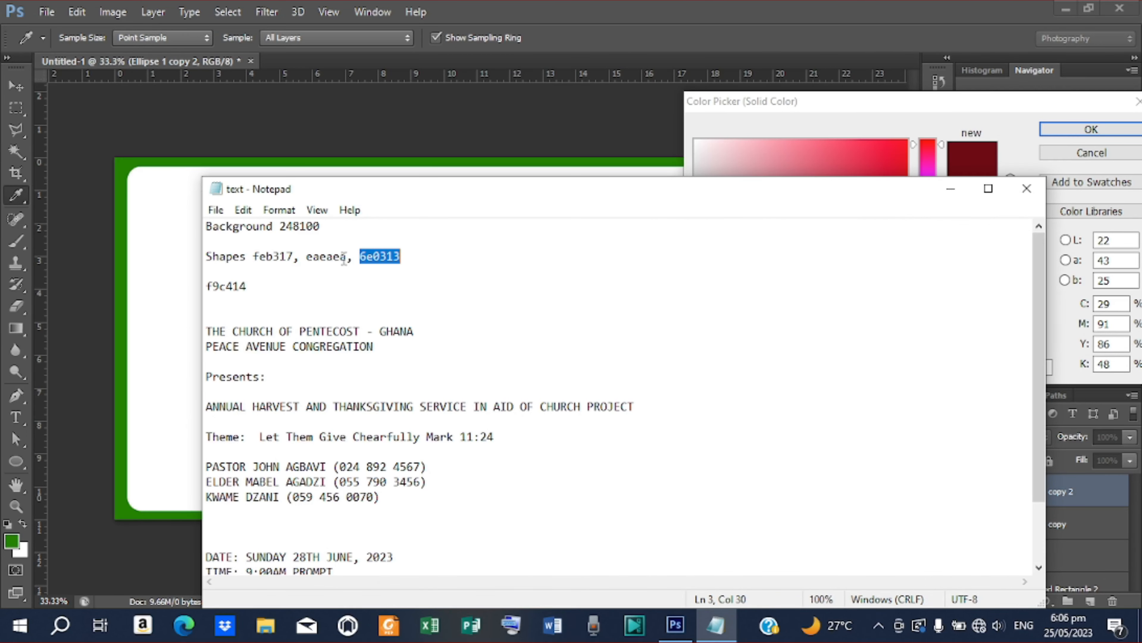
left_click_drag(344, 258, 301, 257)
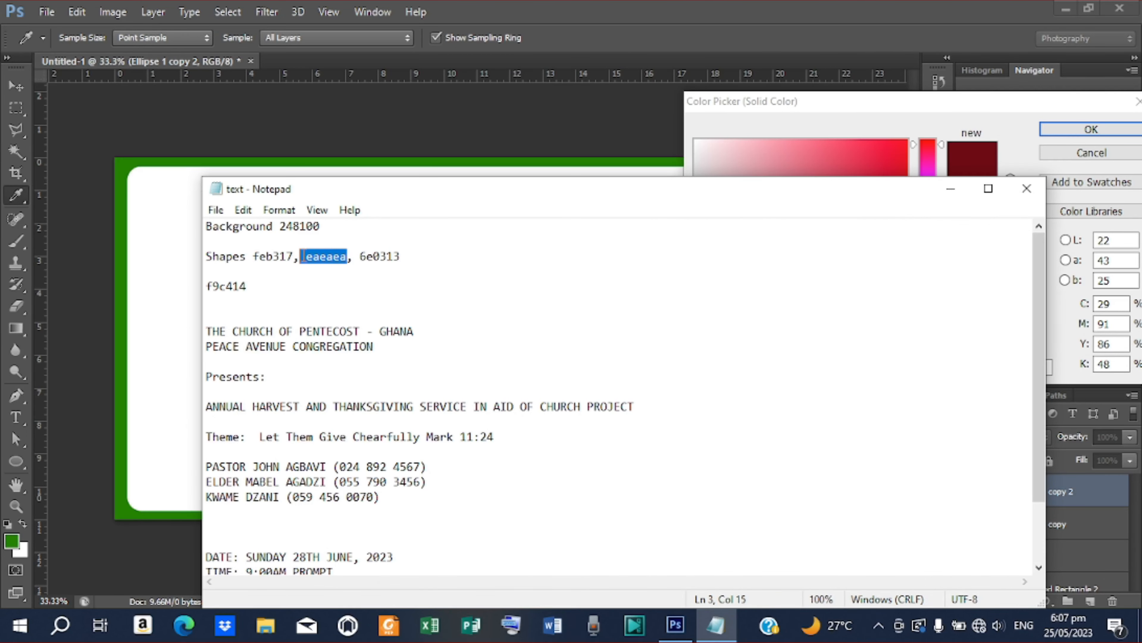
right_click(318, 255)
left_click(361, 306)
left_click(946, 196)
double_click(989, 366)
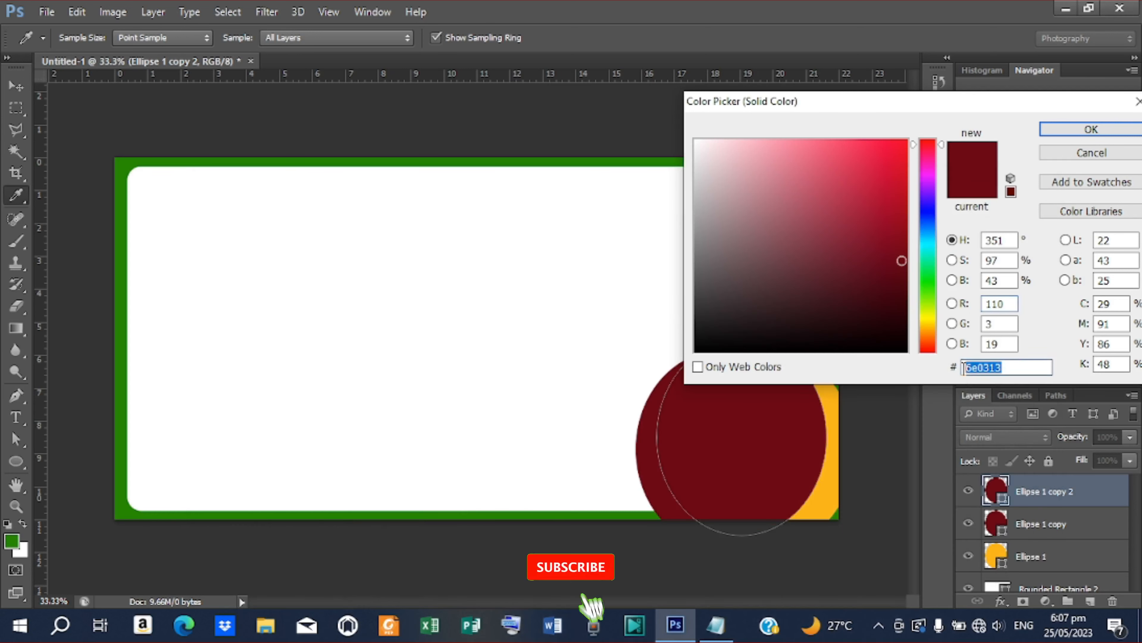
right_click(989, 367)
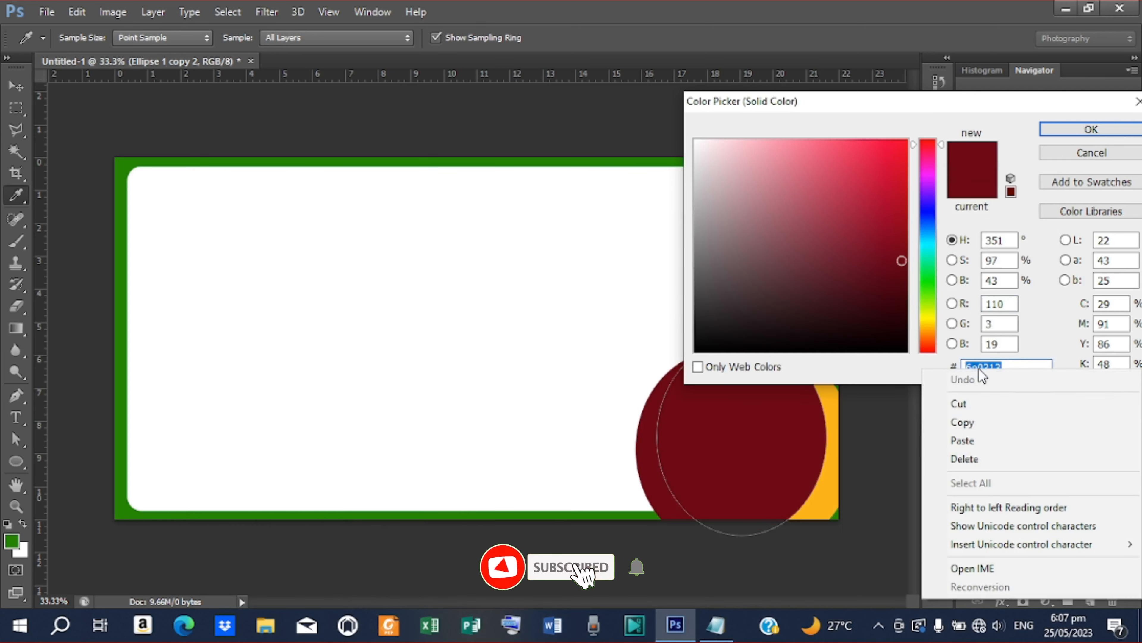
left_click(963, 440)
left_click(1089, 130)
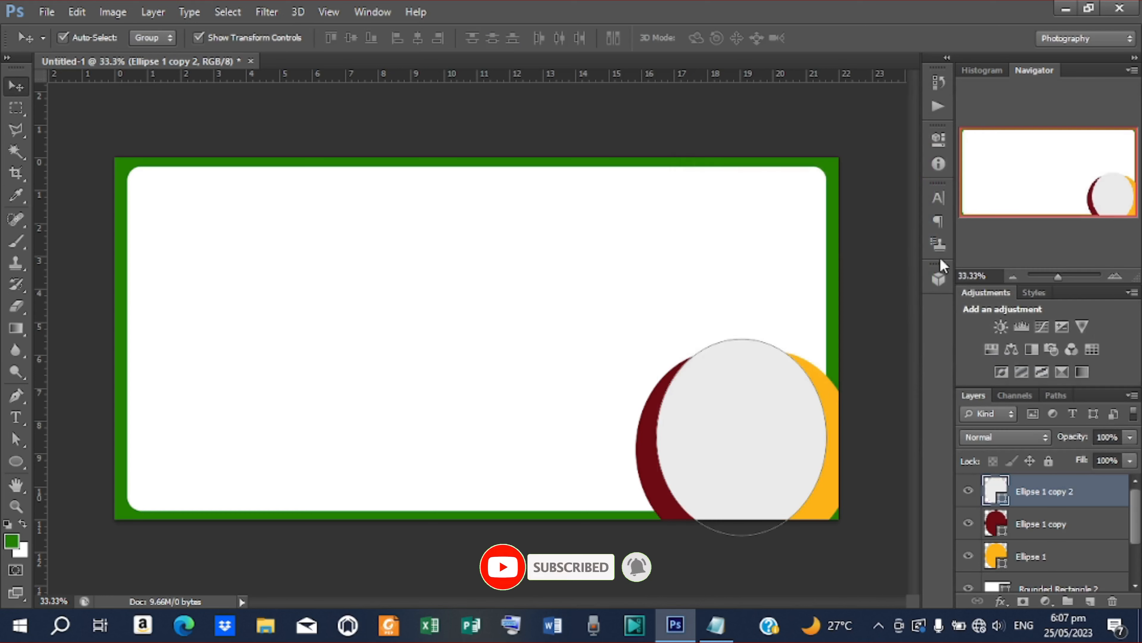
- Nudge the orange ellipse slightly down and right so that it covers the canvas's lower-right corner
left_click(865, 325)
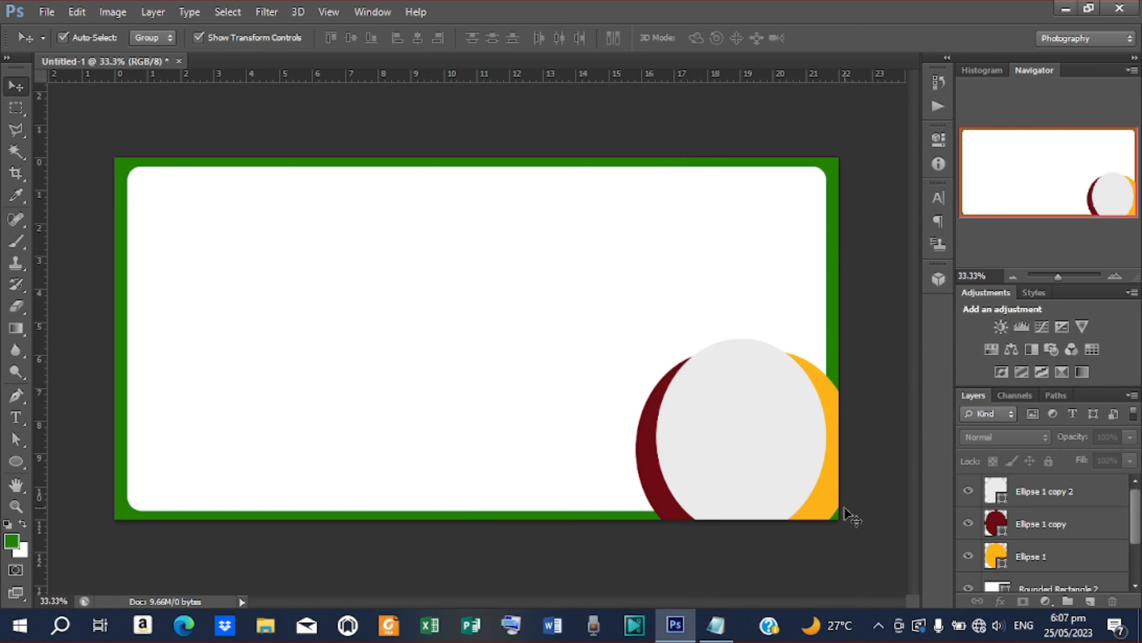
left_click(835, 502)
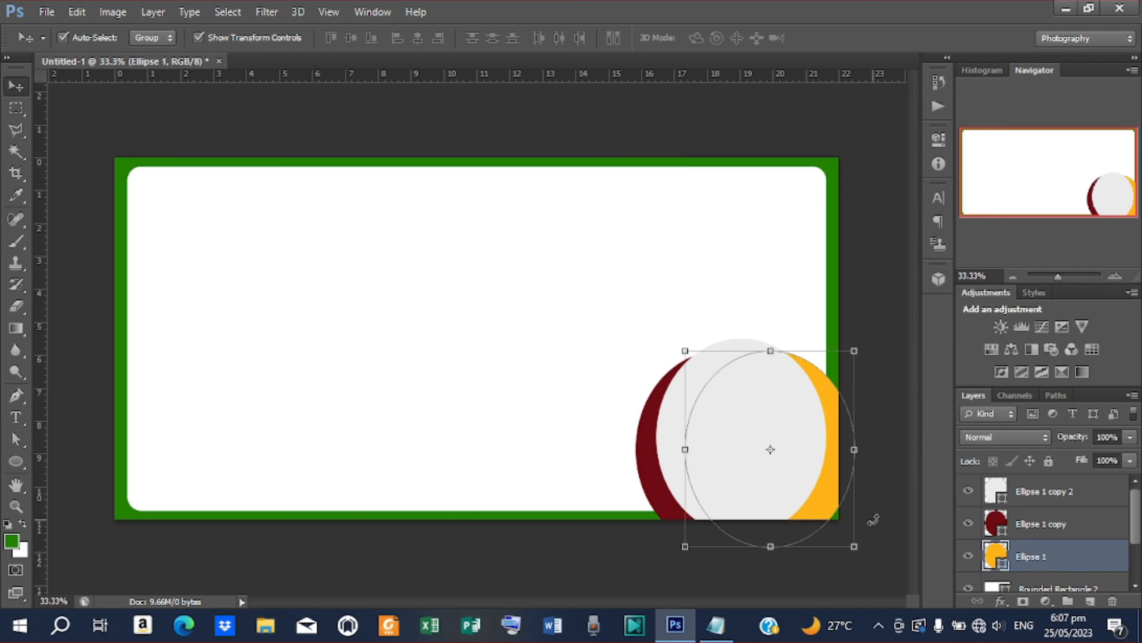
left_click_drag(844, 511, 845, 516)
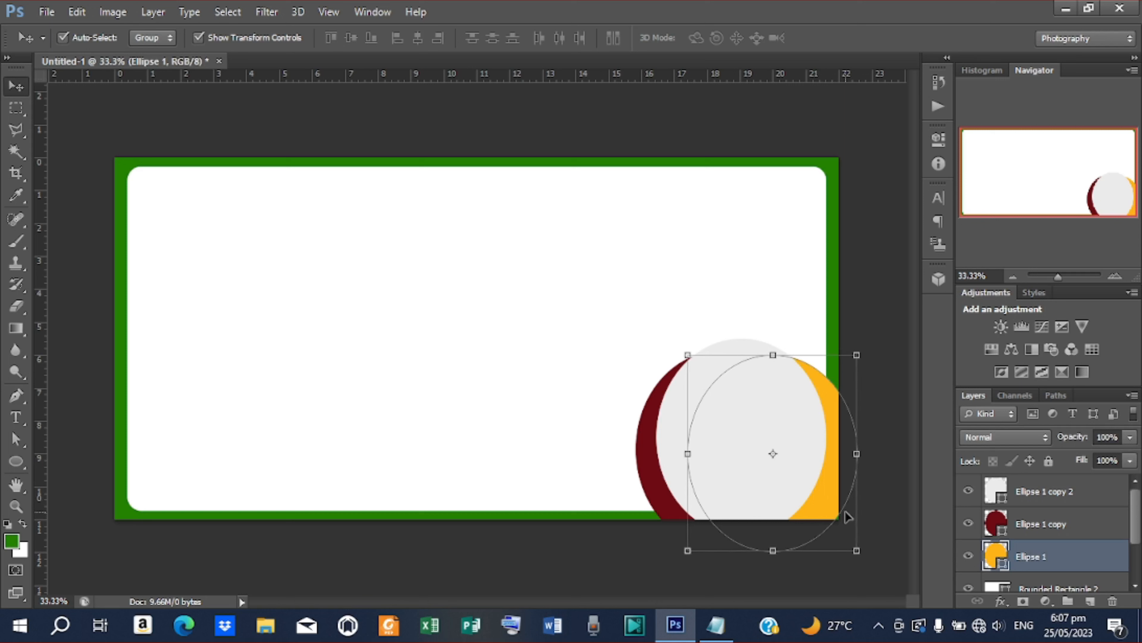
- Nudge the orange ellipse slightly further right past the canvas edge, then deselect it
key("Right")
key("Right")
key("Right")
key("Right")
key("Right")
key("Right")
key("Right")
key("Right")
key("Right")
key("Right")
key("Right")
key("Right")
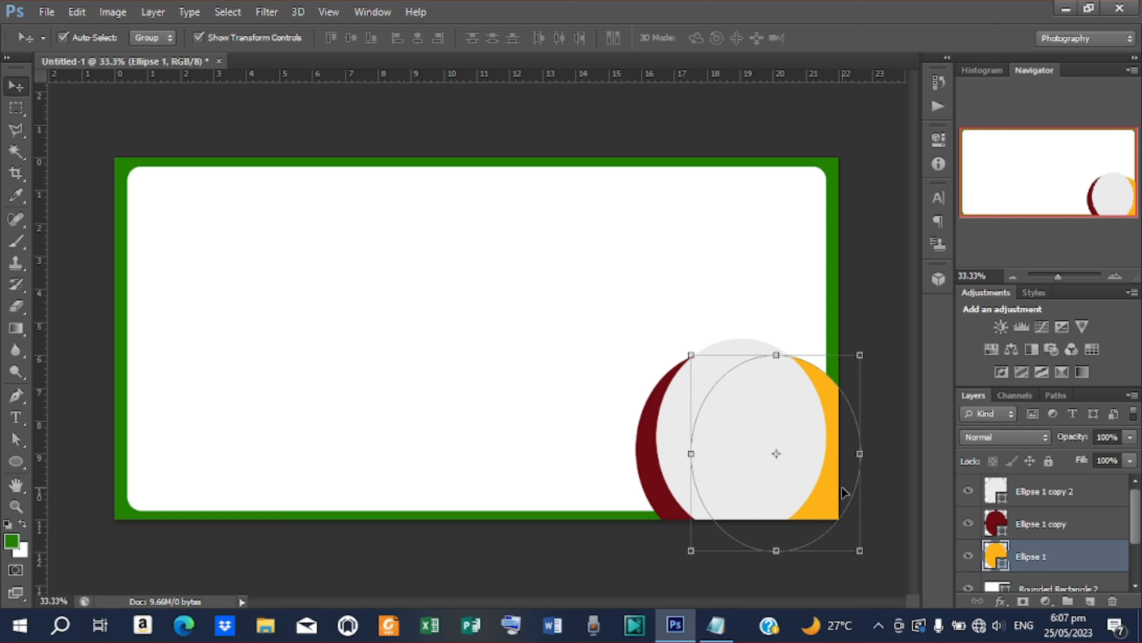
left_click(893, 360)
- Nudge the light gray ellipse slightly down so its upper edge sits closer to those of the other two ellipses
left_click(764, 434)
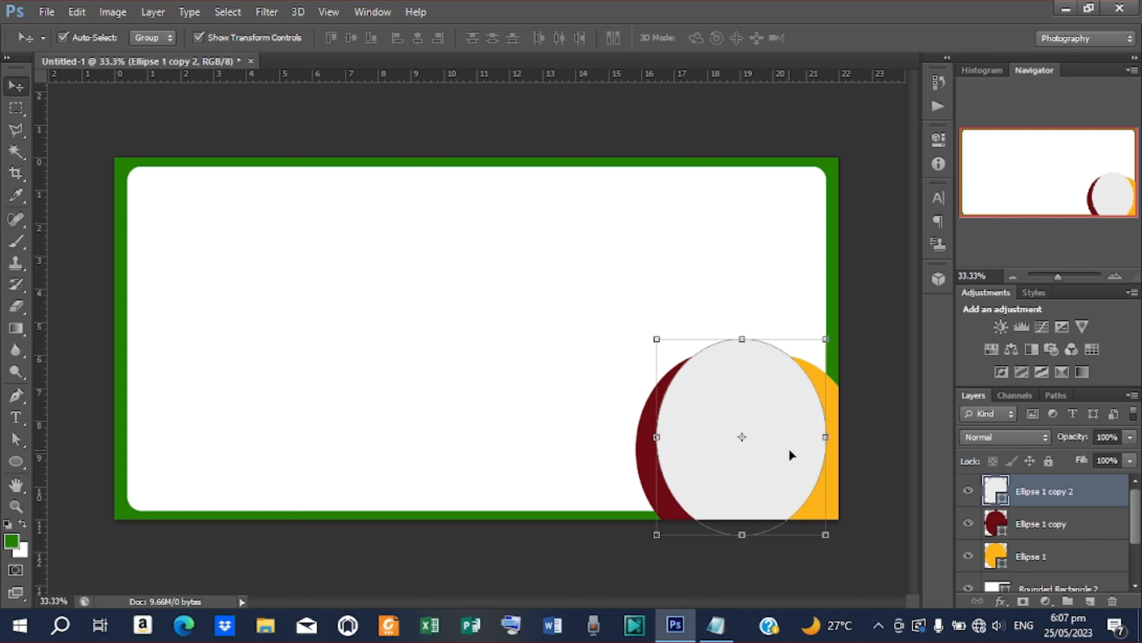
key("Down")
key("Down")
key("Down")
key("Down")
key("Down")
key("Down")
key("Down")
key("Down")
key("Down")
key("Down")
key("Down")
key("Down")
key("Down")
key("Down")
key("Down")
key("Down")
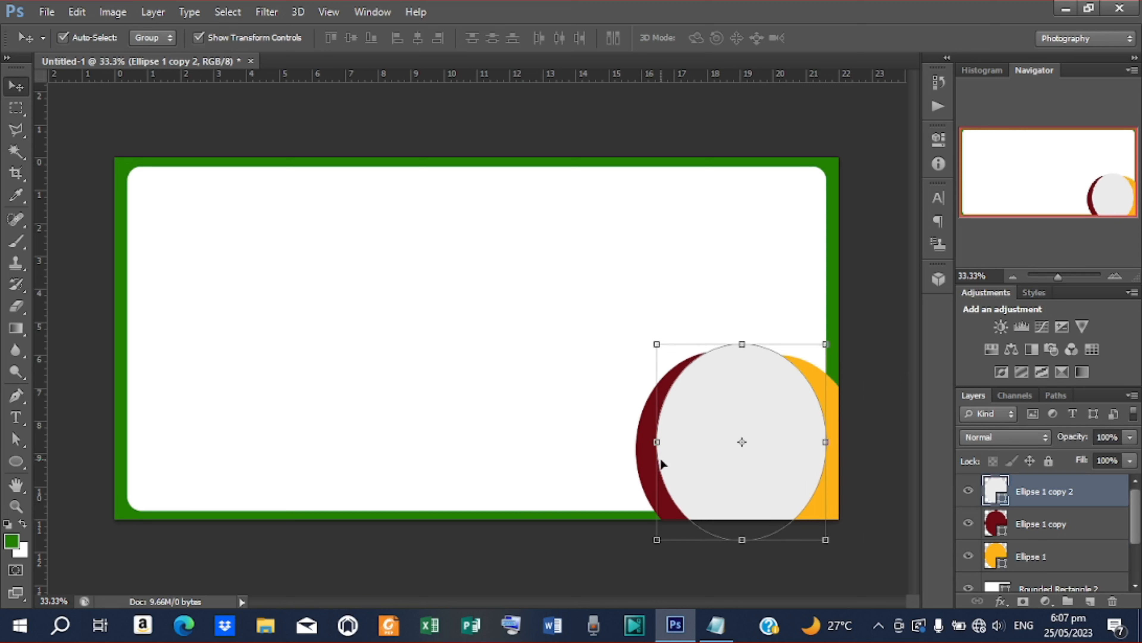
- Shift the light gray and dark red ellipses together slightly down and to the right, then deselect them
left_click(1024, 528, "shift")
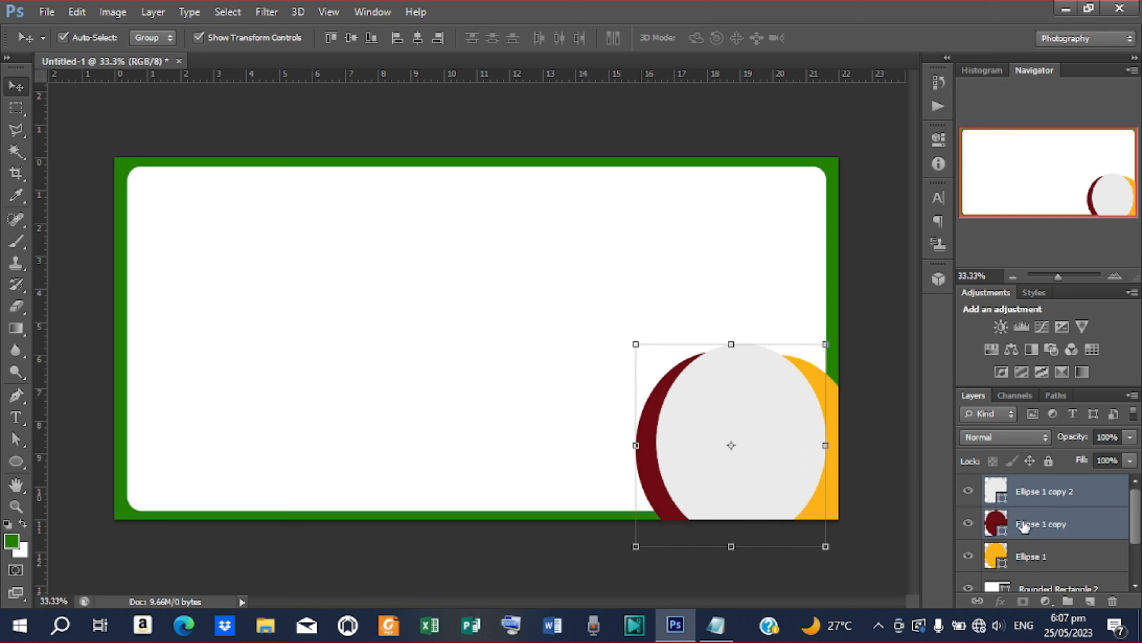
key("Down")
key("Down")
key("Down")
key("Down")
key("Down")
key("Down")
key("Down")
key("Down")
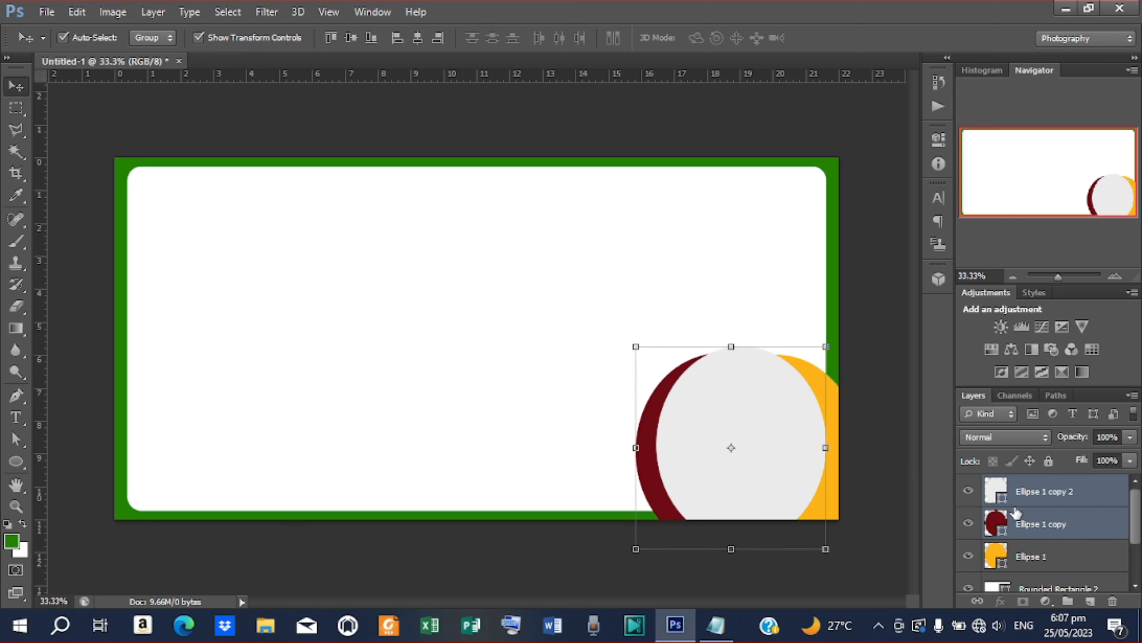
key("Right")
key("Right")
key("Right")
key("Right")
key("Right")
key("Right")
key("Right")
key("Right")
key("Right")
key("Right")
key("Right")
key("Right")
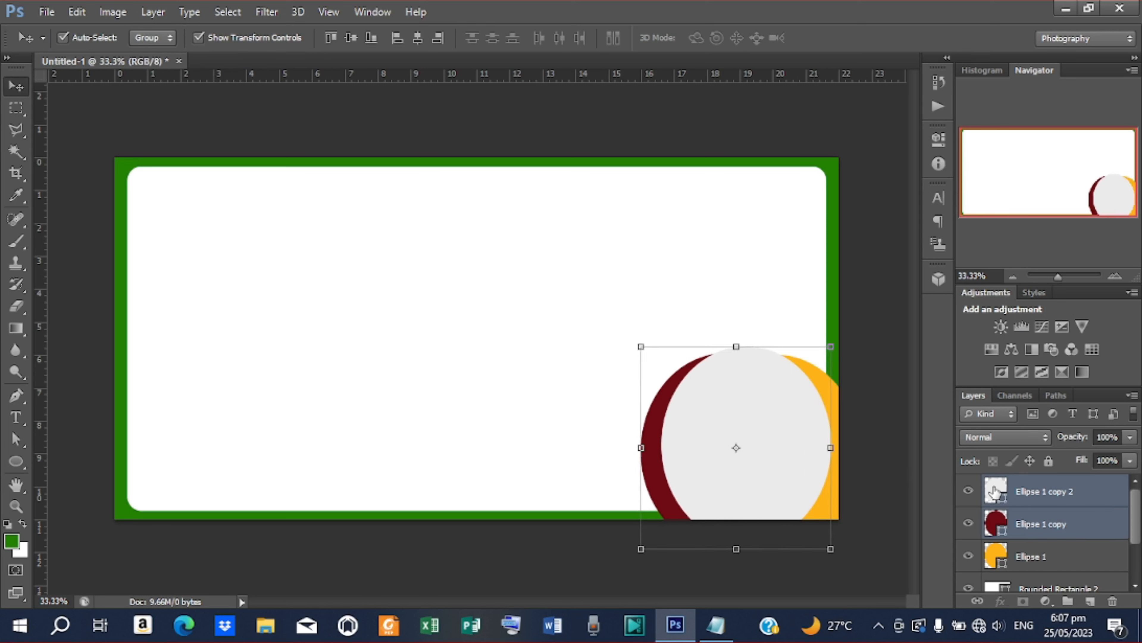
key("Right")
key("Right")
key("Right")
key("Right")
left_click(851, 316)
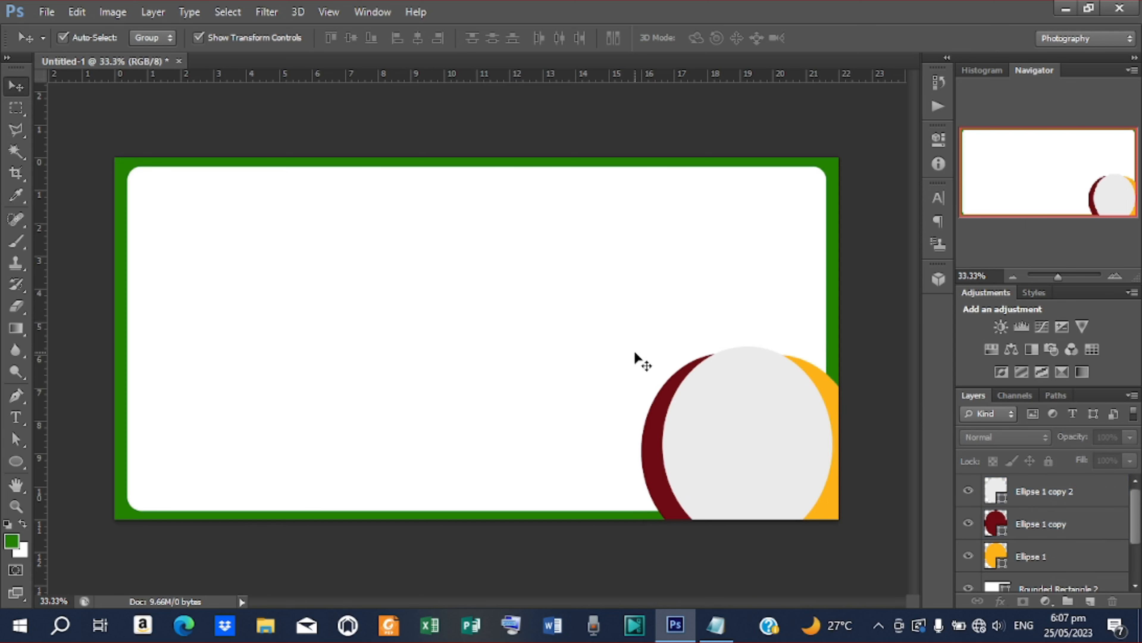
- Place the "fruits" image from the ANNUAL HARVEST ENVELOP folder on the Desktop into the document
left_click(47, 12)
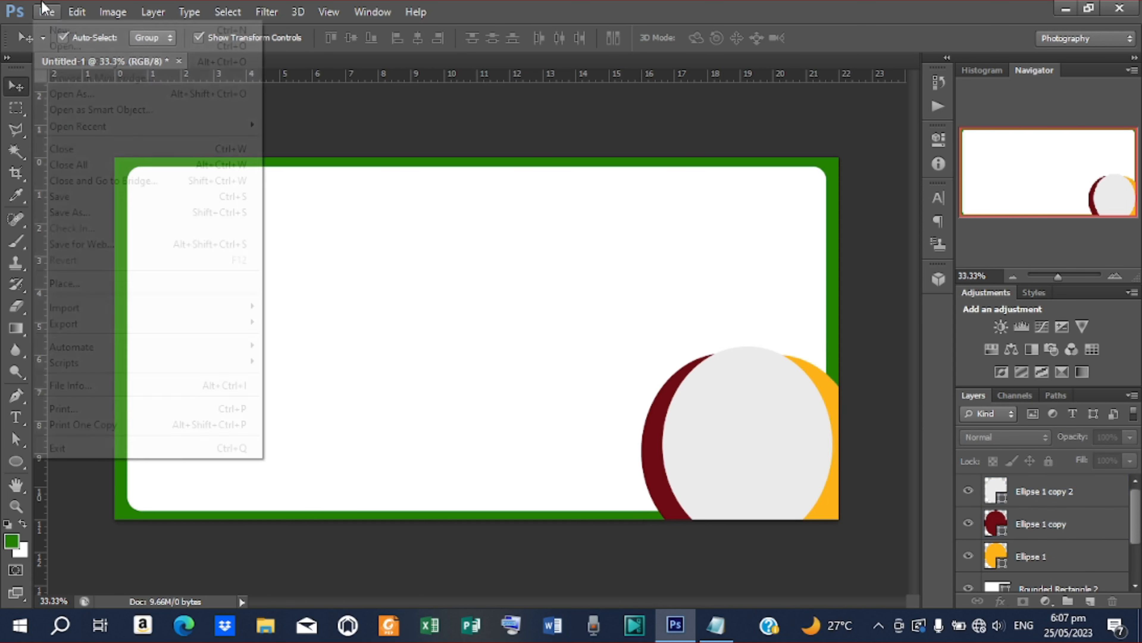
left_click(72, 280)
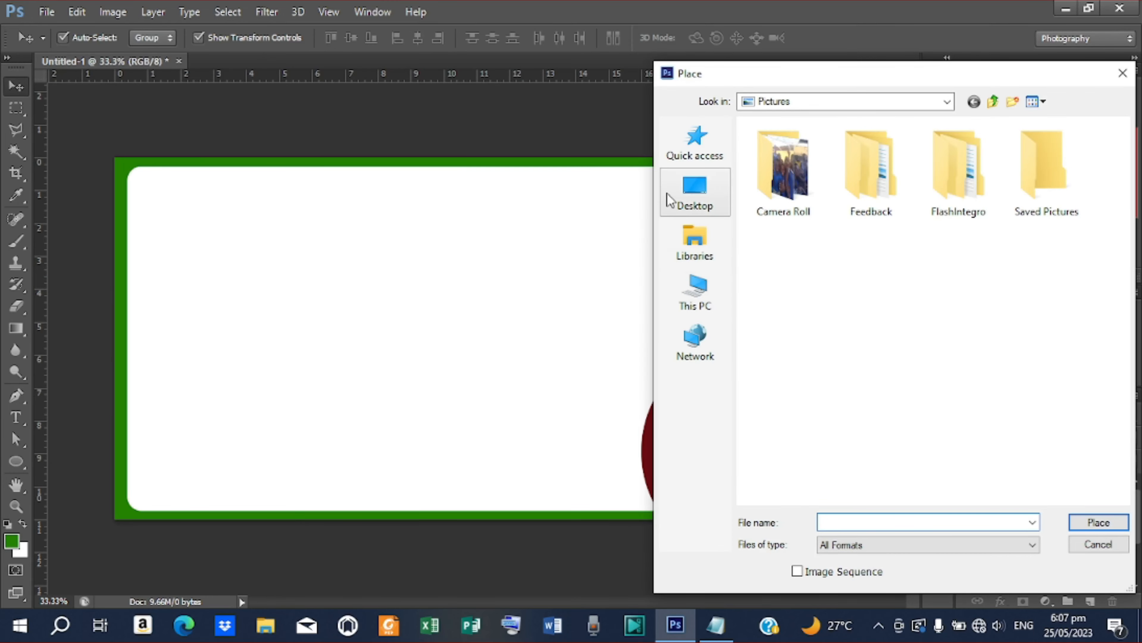
left_click(702, 193)
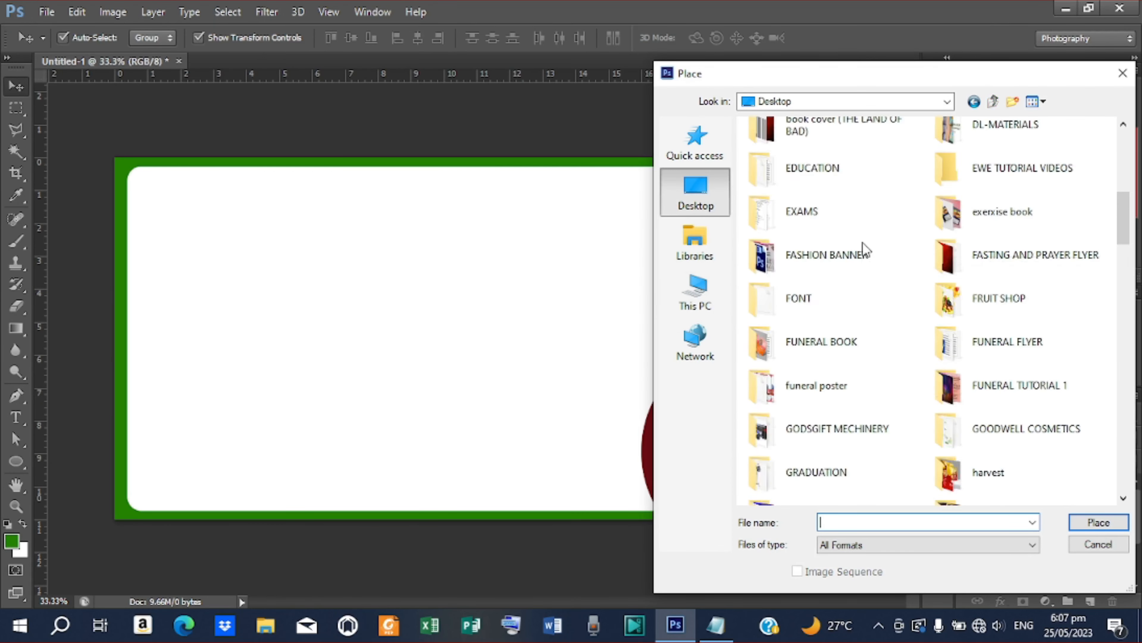
scroll(863, 242, "down", 5)
scroll(862, 243, "down", 4)
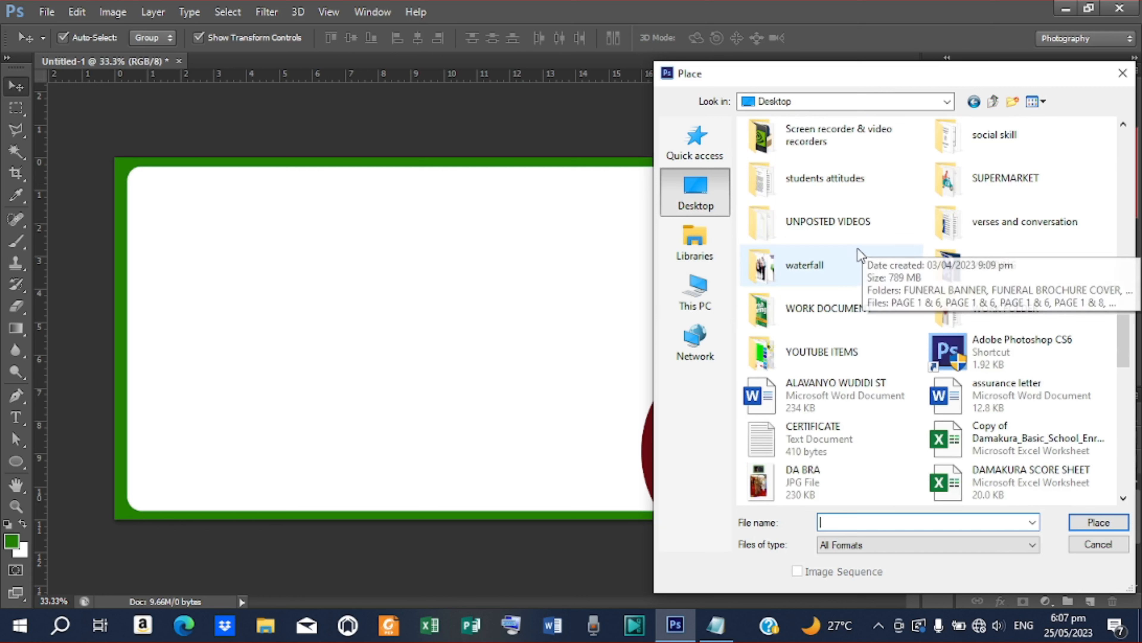
scroll(876, 312, "up", 1)
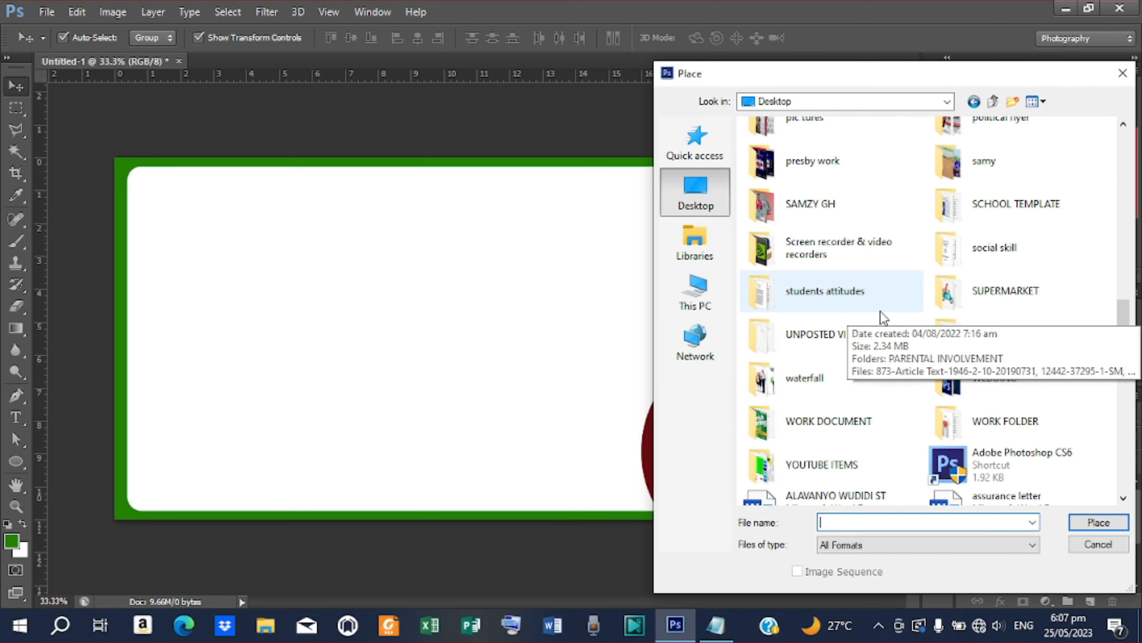
scroll(880, 312, "up", 1)
scroll(880, 312, "up", 1)
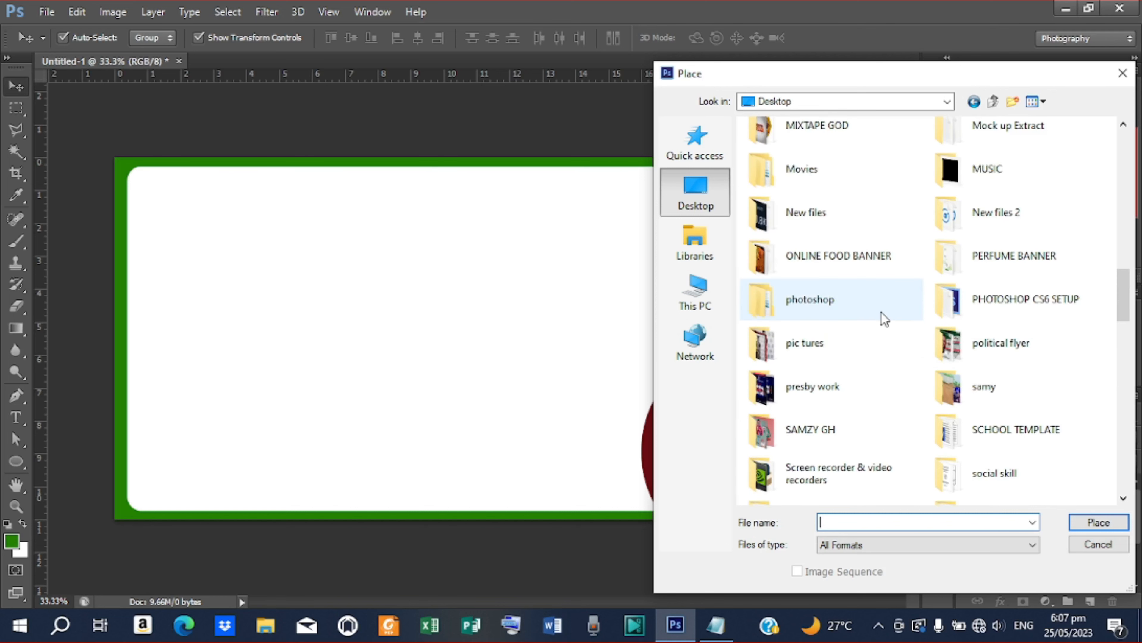
scroll(881, 313, "up", 1)
scroll(881, 314, "up", 1)
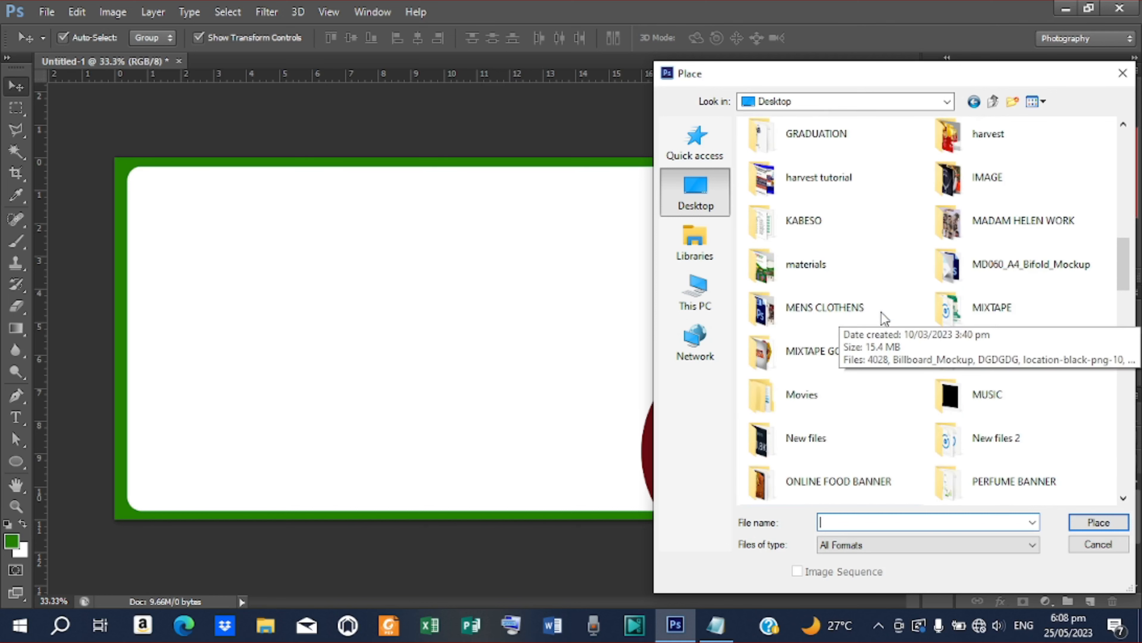
scroll(881, 314, "up", 3)
scroll(881, 313, "up", 2)
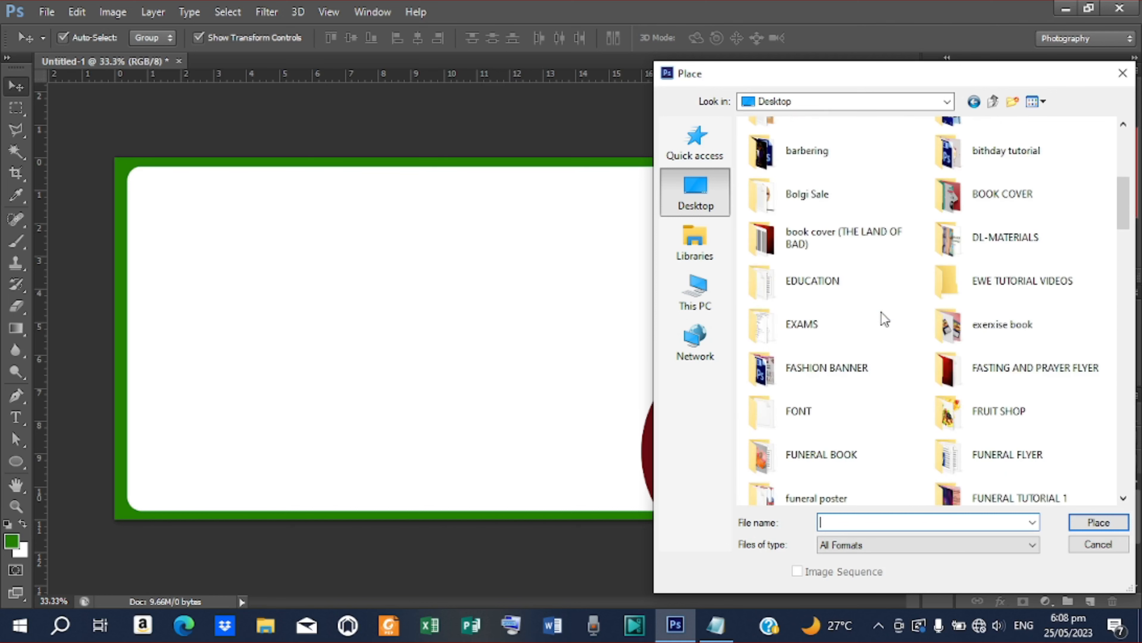
double_click(1052, 177)
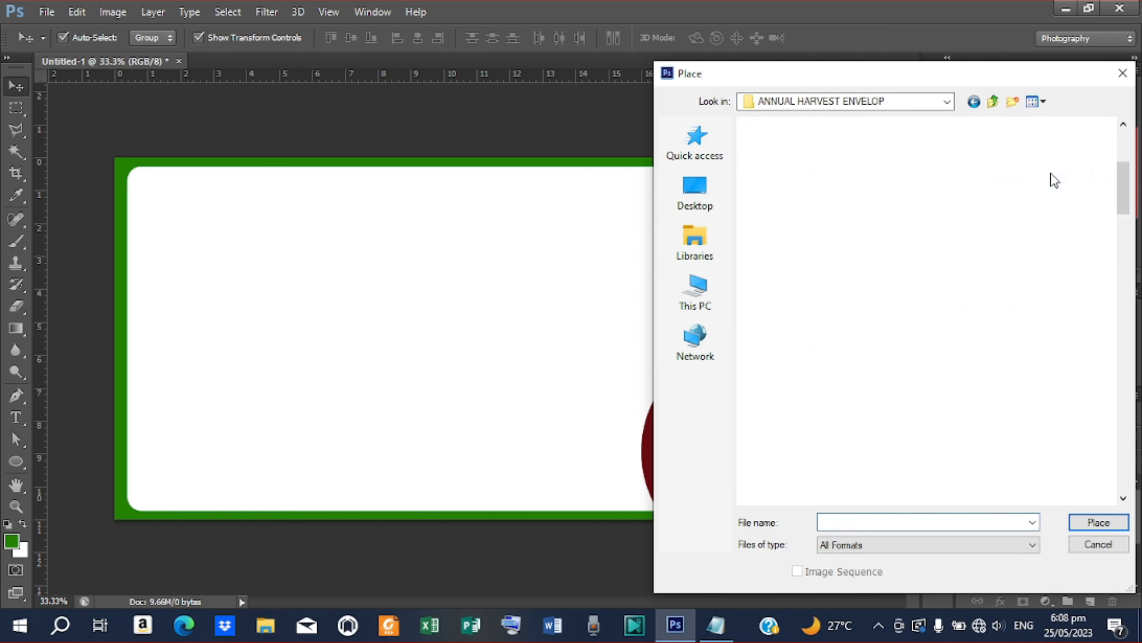
left_click(1051, 198)
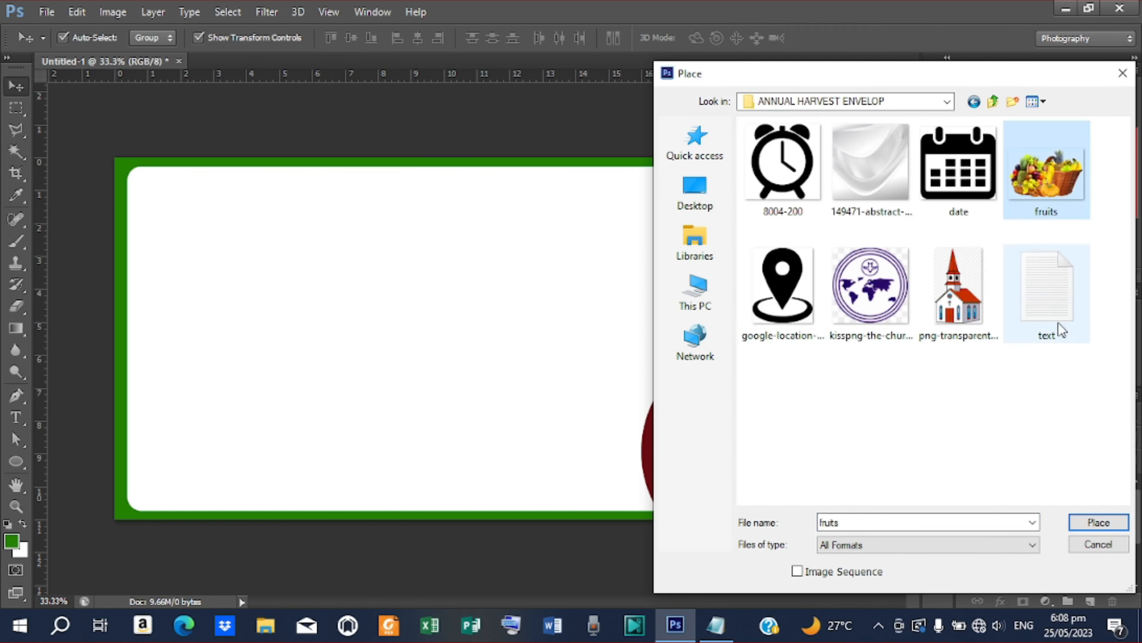
left_click(1086, 527)
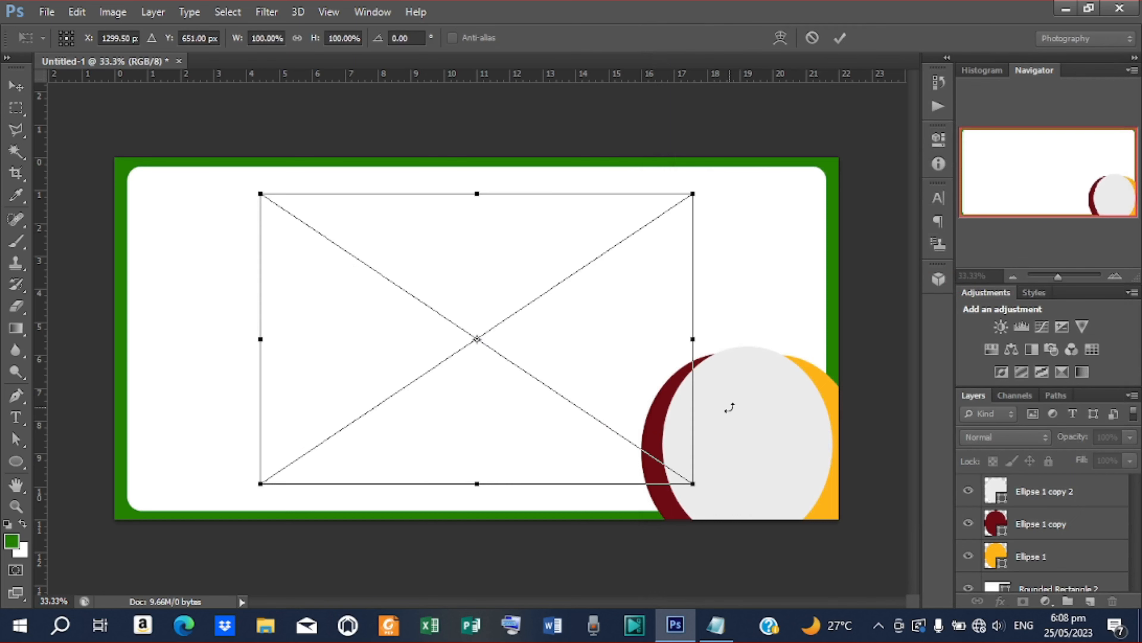
- Scale the placed fruit image to about 40% and position it inside the light gray ellipse
left_click_drag(567, 324, 773, 392)
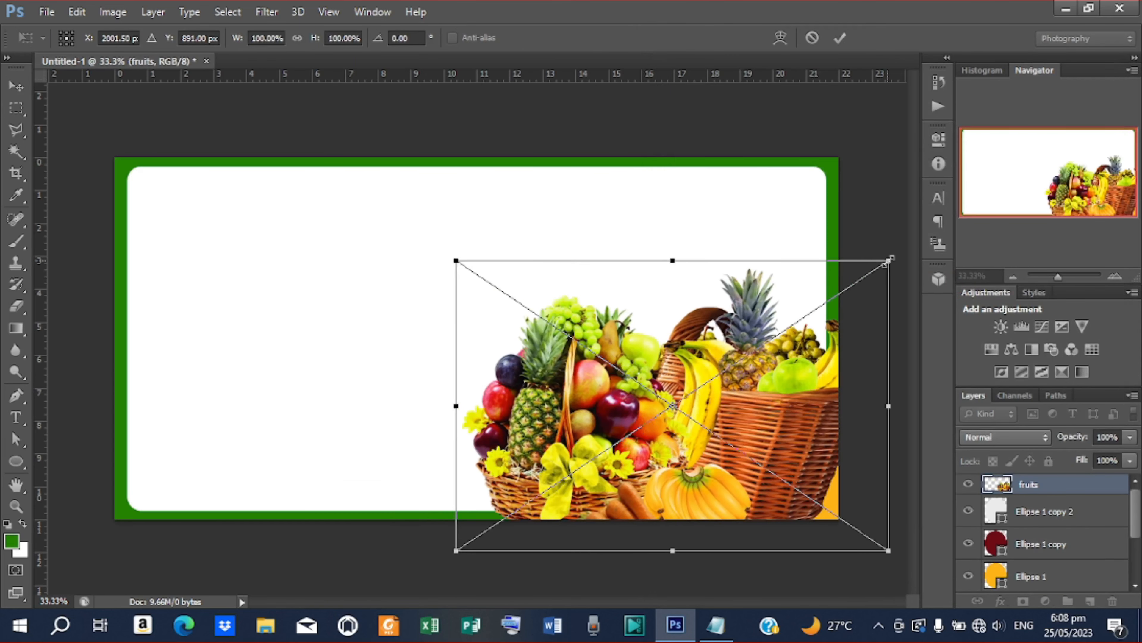
left_click_drag(886, 261, 770, 328)
left_click_drag(720, 399, 790, 435)
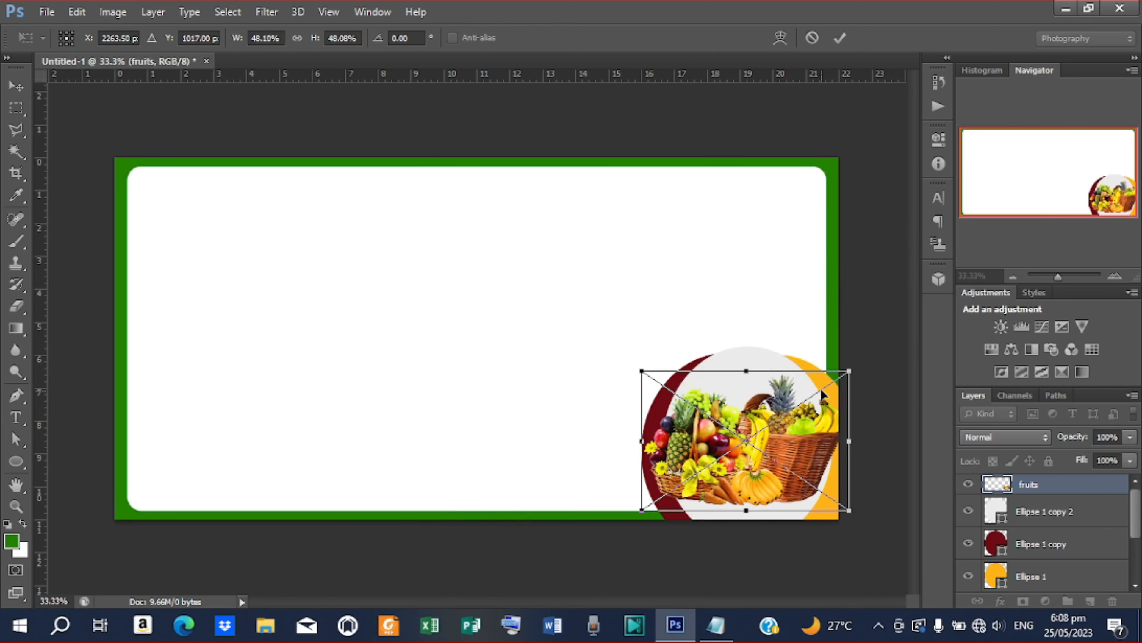
left_click_drag(851, 365, 835, 375)
left_click(839, 37)
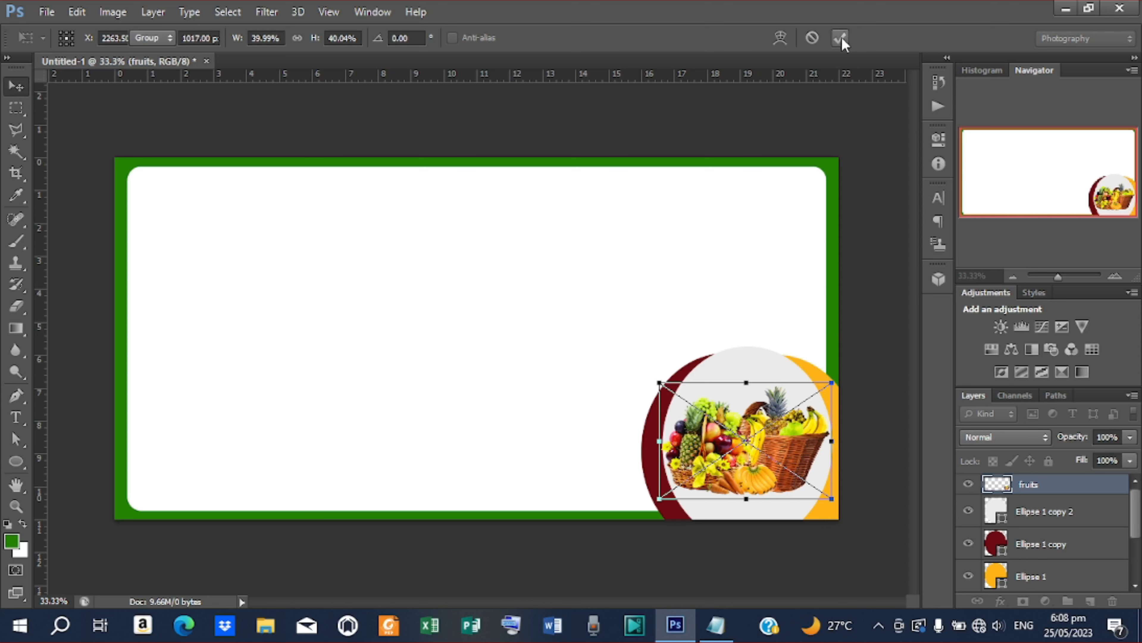
- Move the fruit image slightly up and to the left within the light gray ellipse
left_click_drag(782, 446, 776, 451)
key("shift+Left")
key("shift+Left")
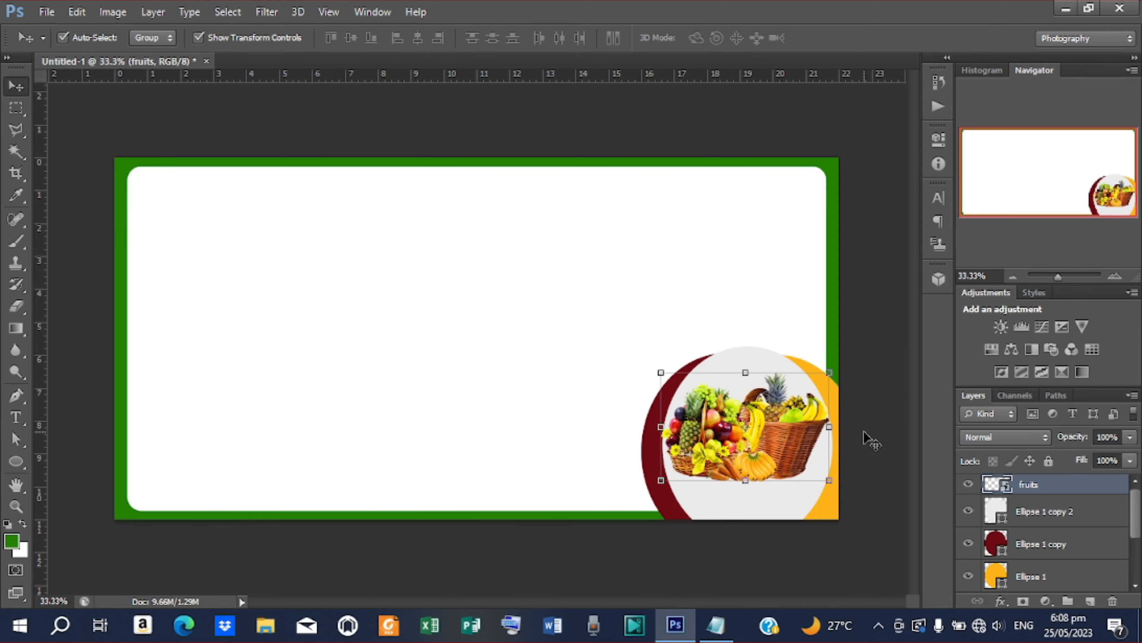
- Scale the fruit image down slightly so that the baskets fit within the width of the light gray ellipse
key("ctrl+plus")
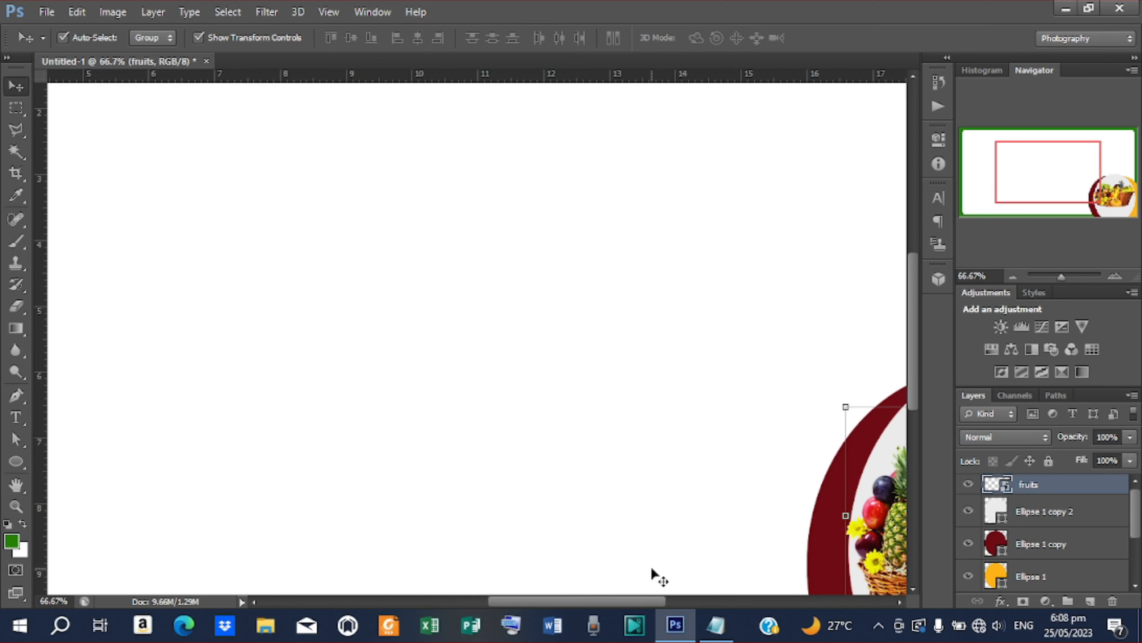
left_click_drag(633, 603, 712, 601)
scroll(805, 396, "down", 5)
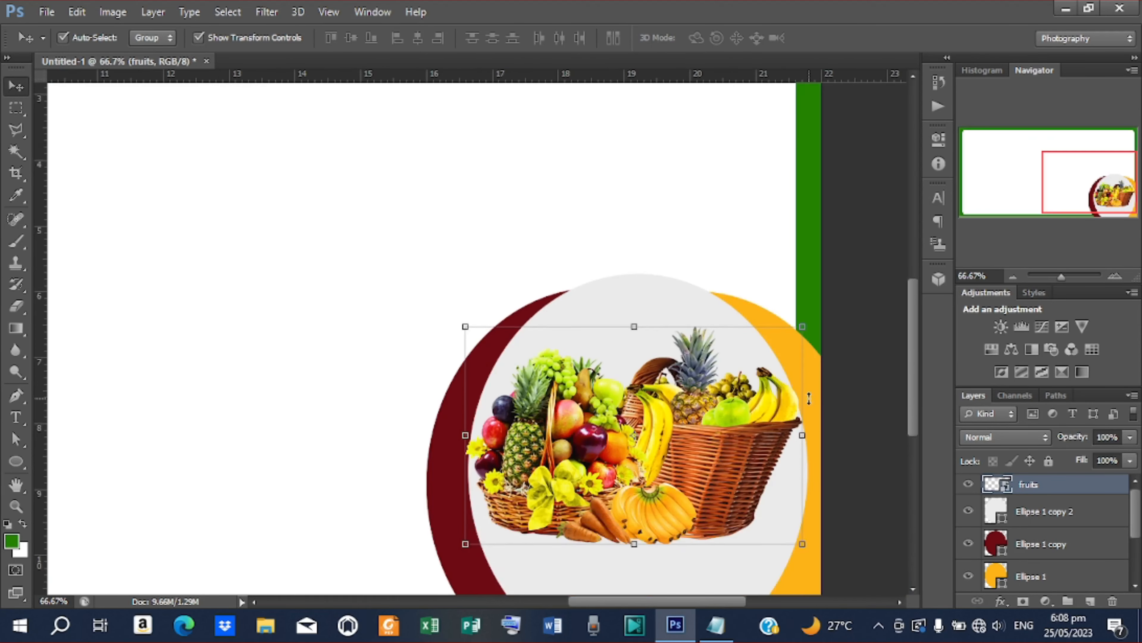
scroll(805, 396, "down", 2)
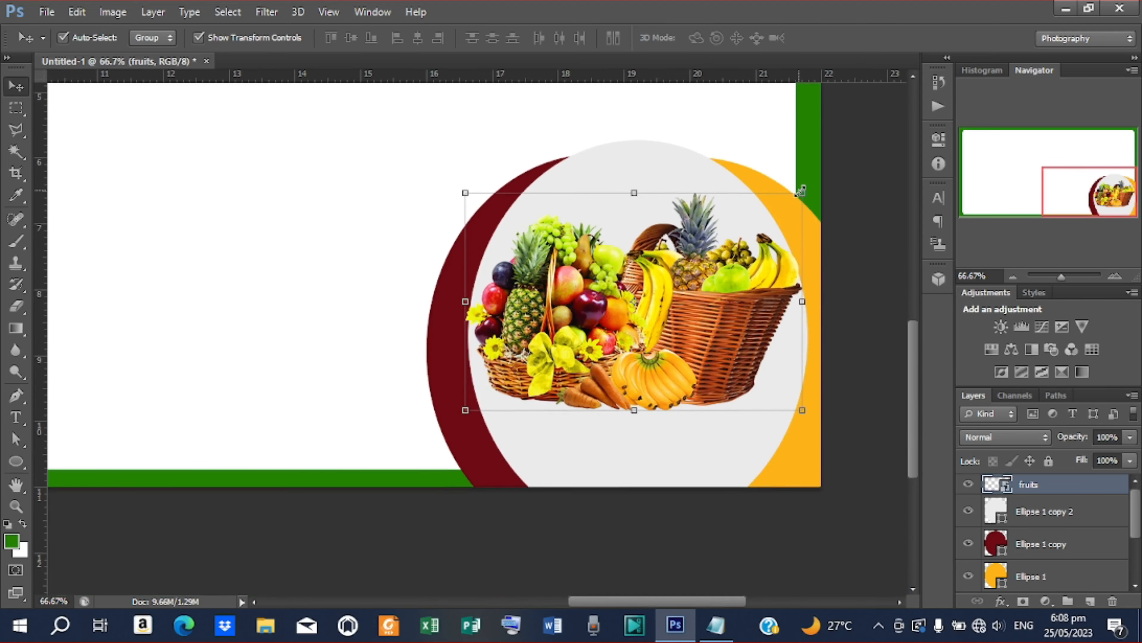
left_click_drag(800, 191, 797, 192)
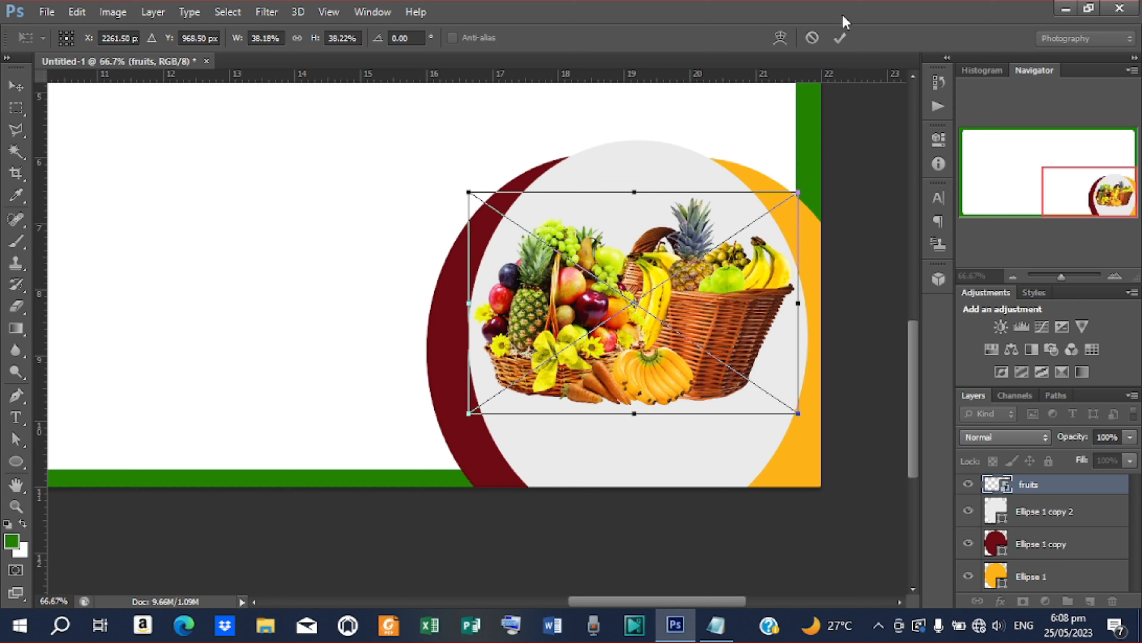
left_click(840, 38)
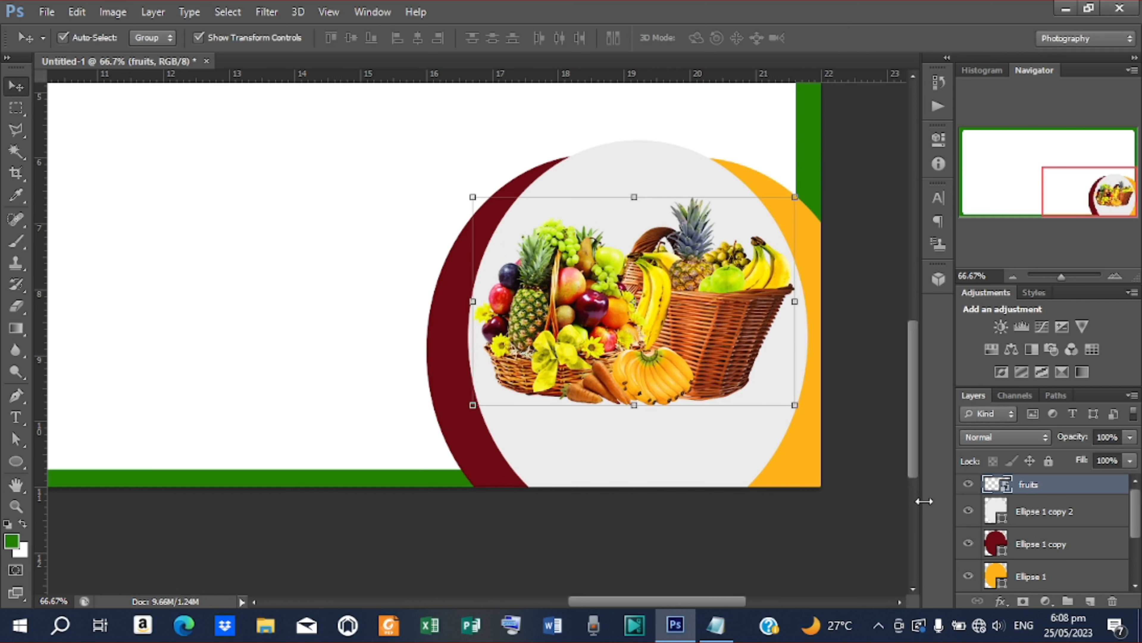
- Draw a flat ellipse about 419 × 78 px under the fruit baskets and place its layer beneath the fruits layer
left_click(15, 465)
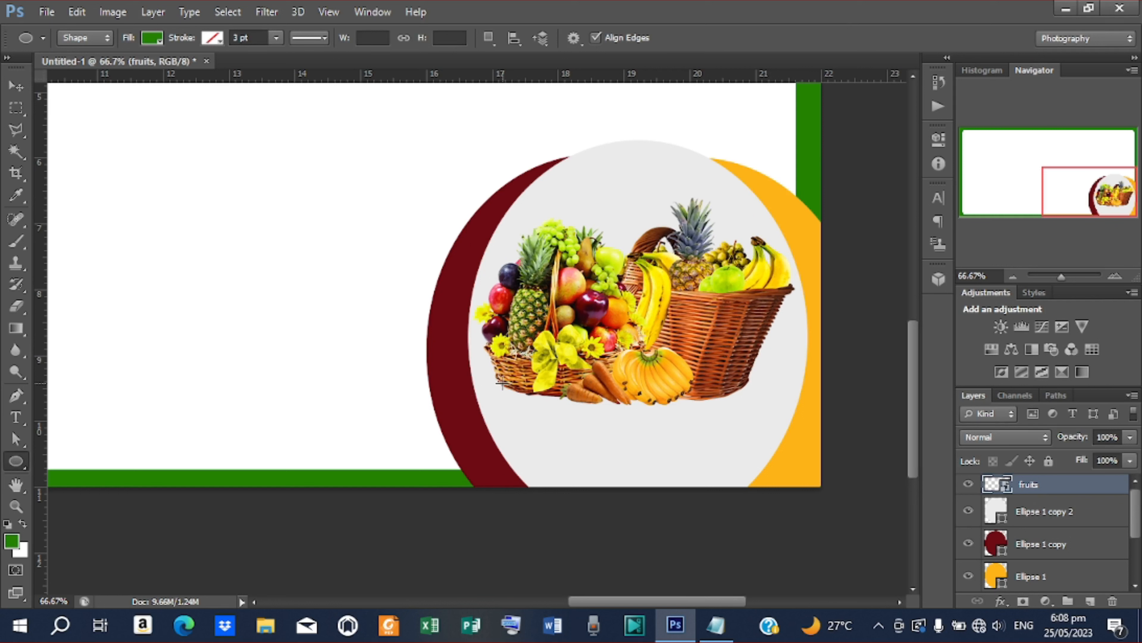
left_click_drag(507, 383, 739, 426)
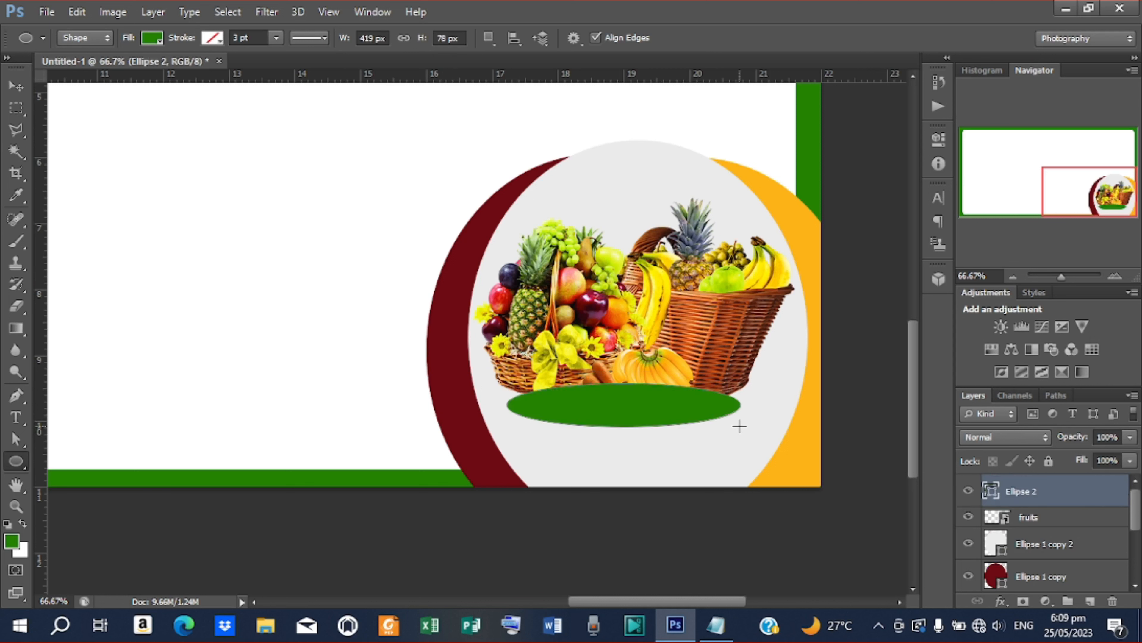
left_click_drag(1019, 491, 1025, 523)
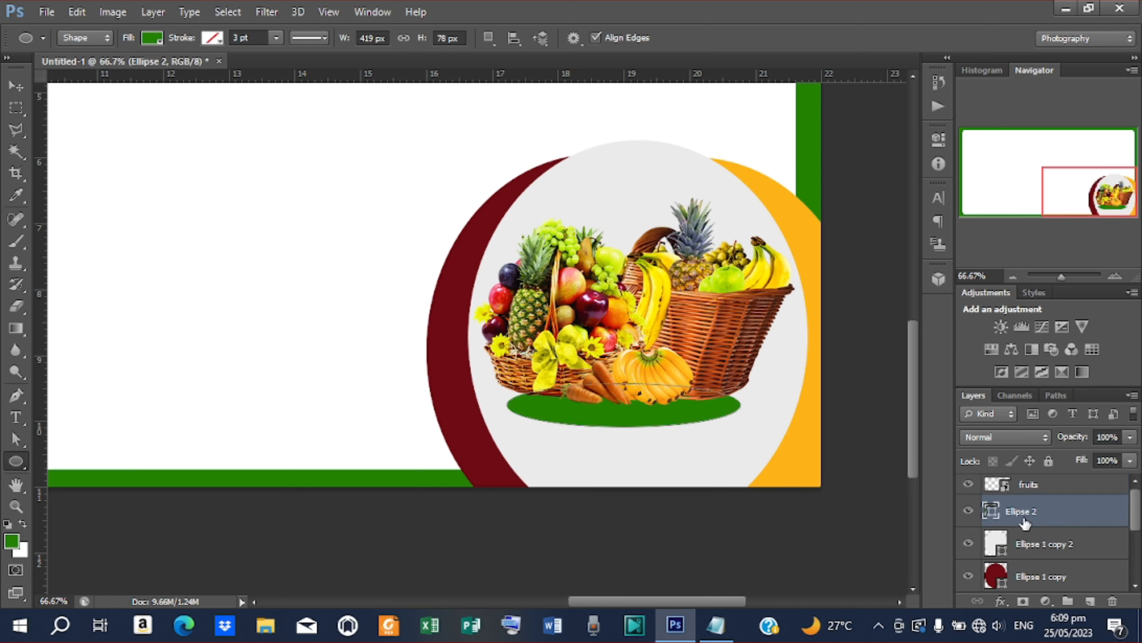
- Change the flat ellipse's fill color to black (#000000)
double_click(996, 508)
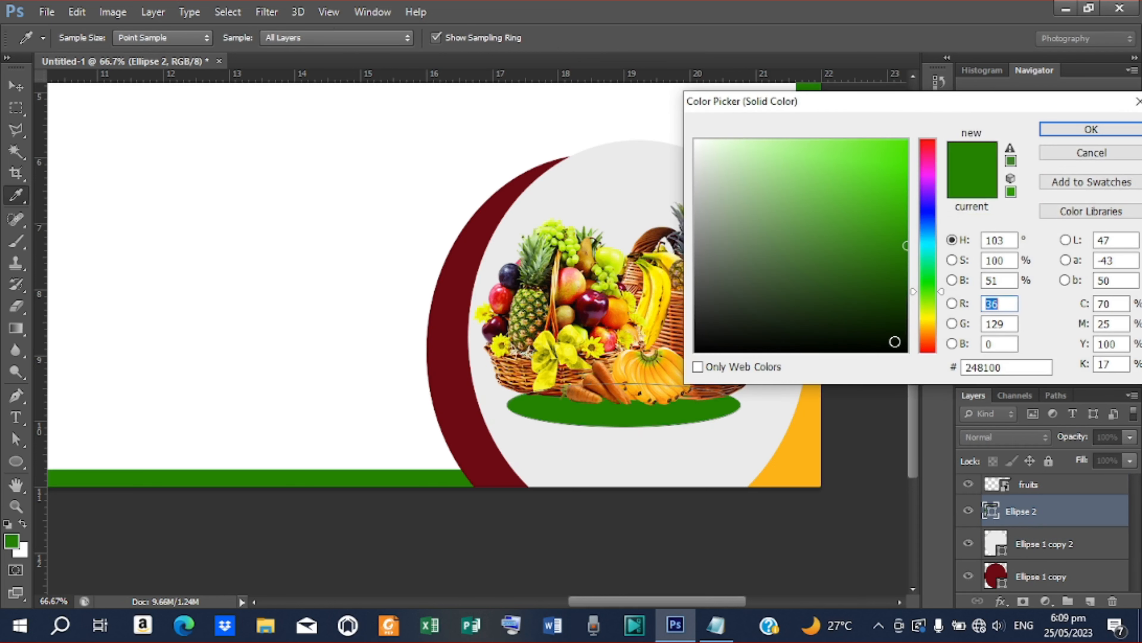
left_click(904, 349)
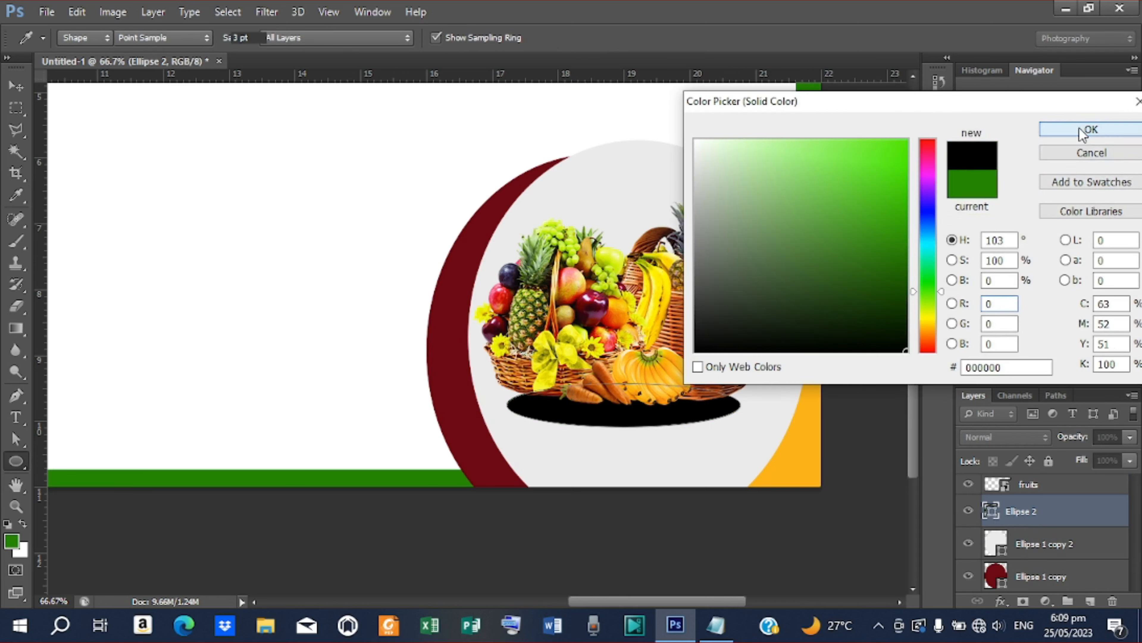
left_click(1089, 130)
- Rasterize the black ellipse under the fruit baskets and apply a Gaussian Blur with a radius of 42.8 pixels
left_click(268, 12)
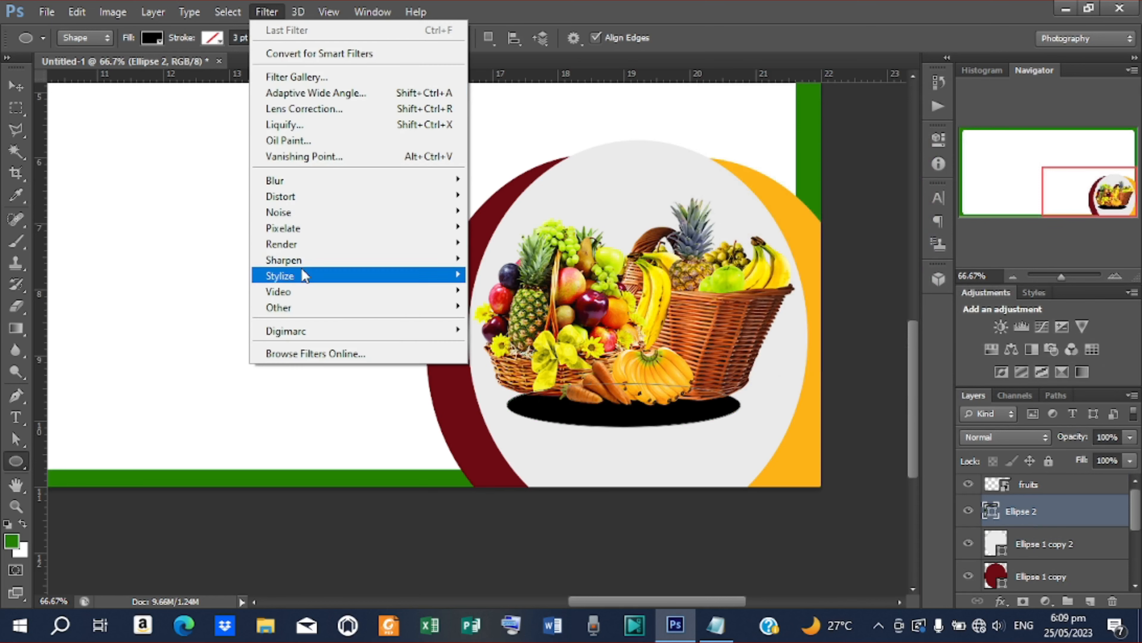
mouse_move(308, 183)
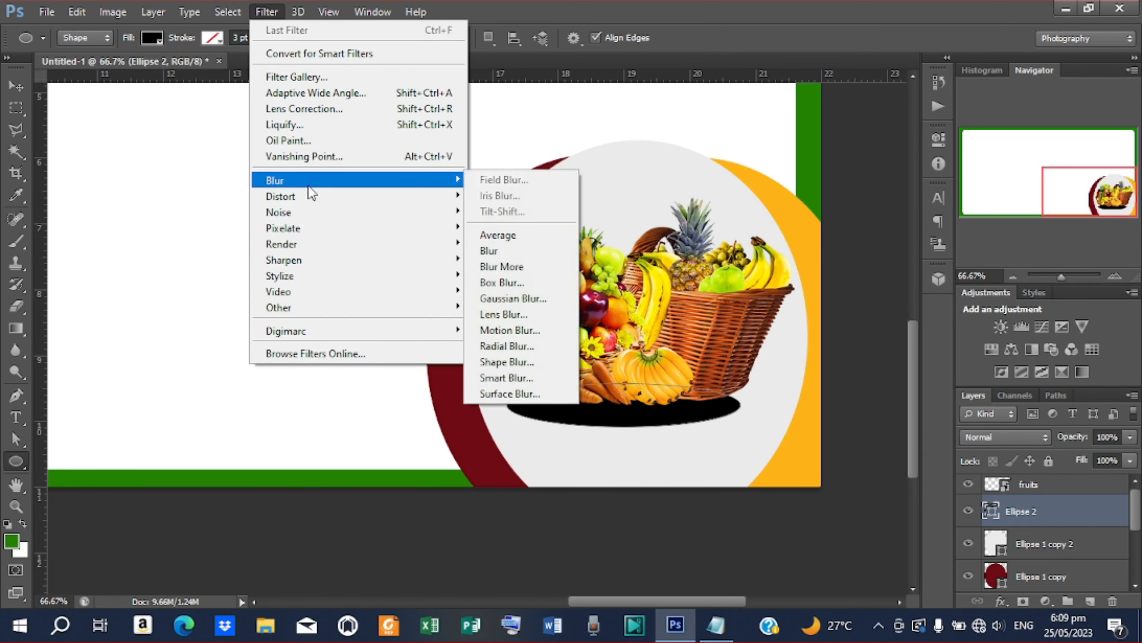
left_click(514, 300)
left_click(567, 249)
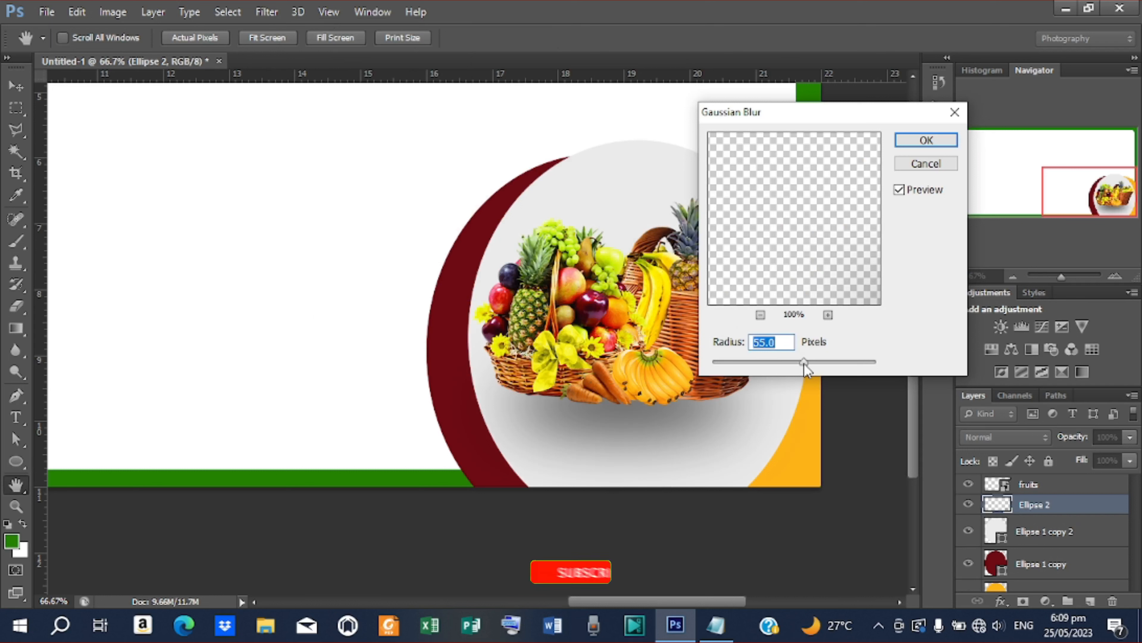
left_click_drag(804, 363, 798, 363)
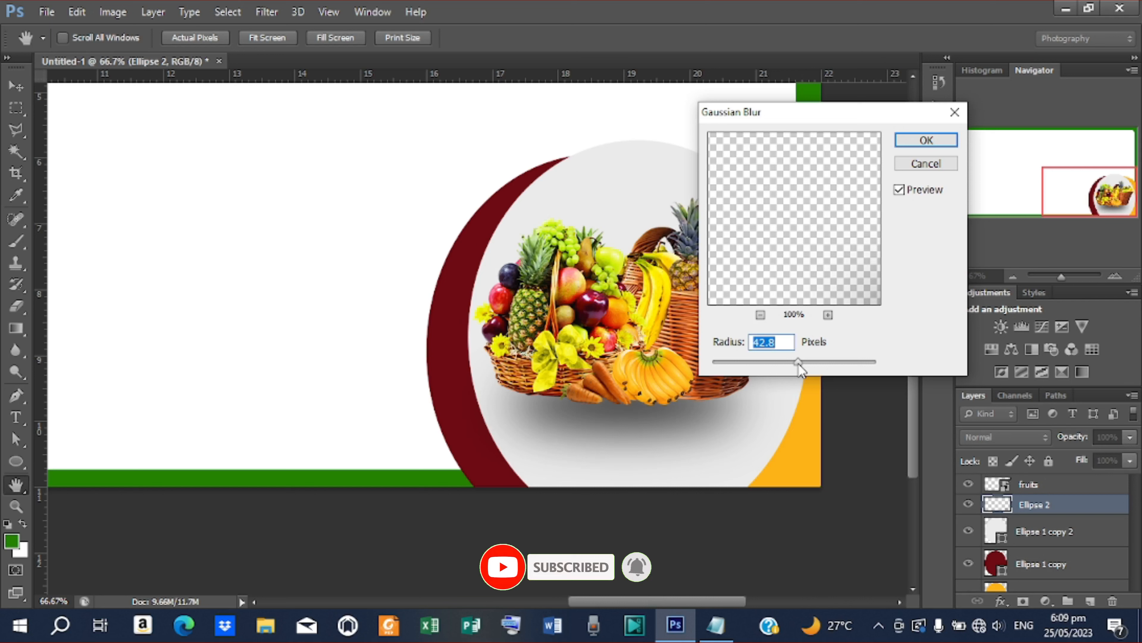
left_click(918, 141)
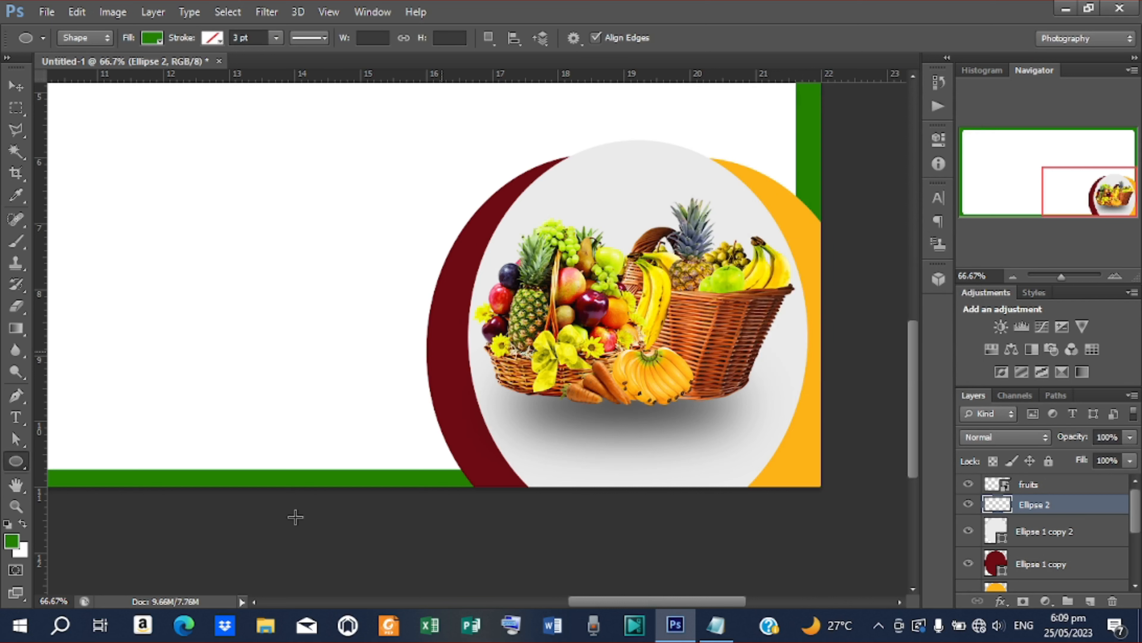
left_click(17, 87)
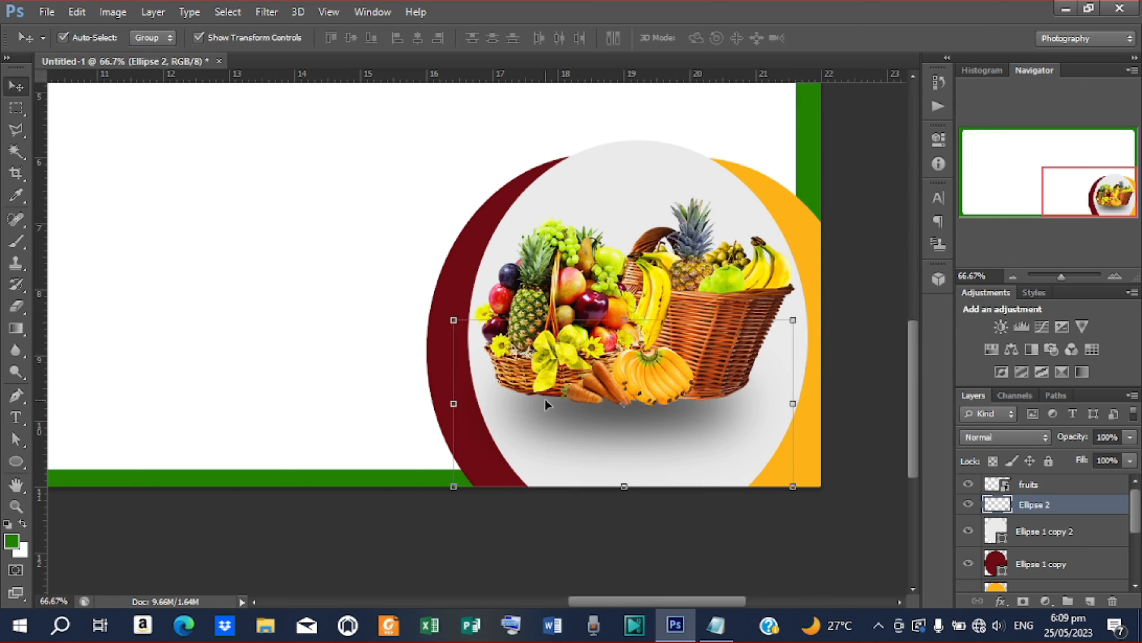
key("ctrl+minus")
key("ctrl+minus")
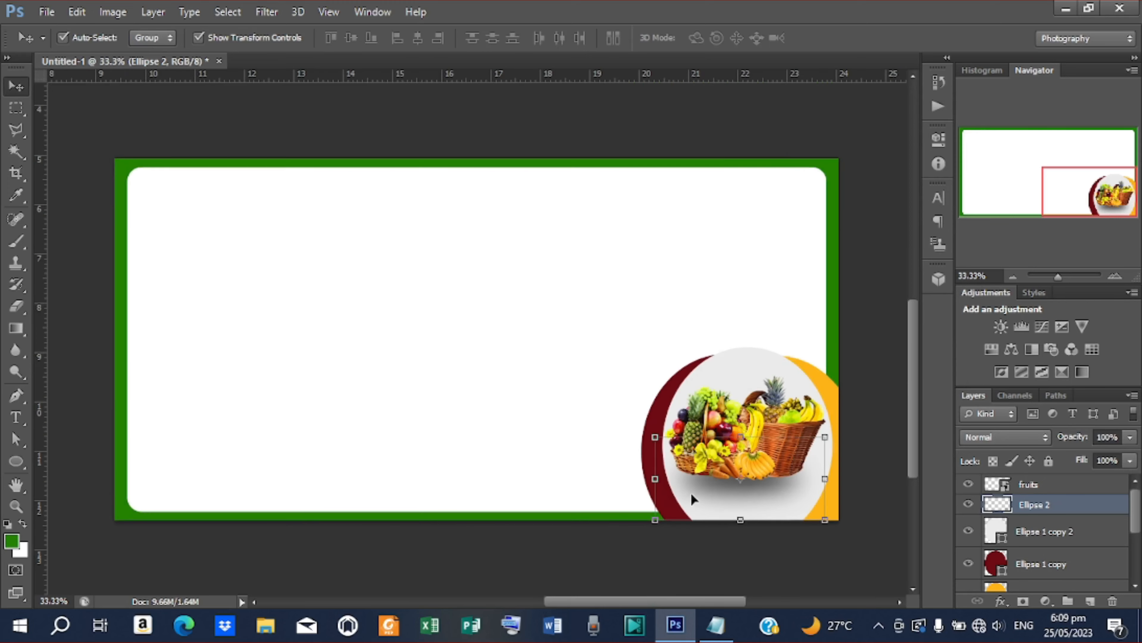
left_click(324, 122)
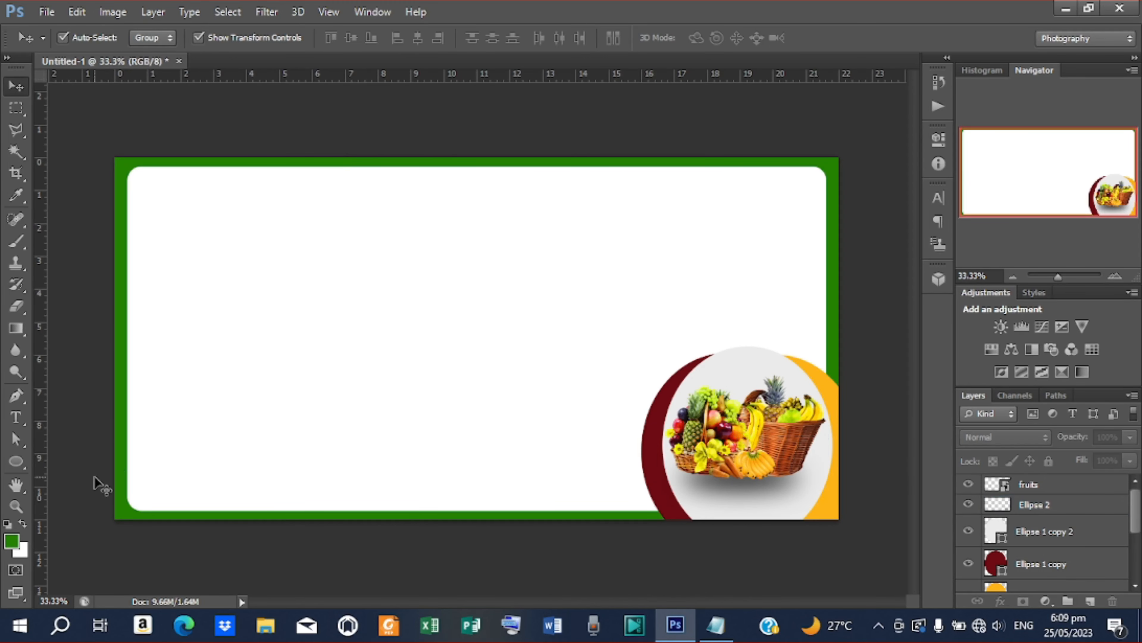
- Draw a green rectangle about 1200 × 267 px near the upper edge of the white panel
left_click(22, 458)
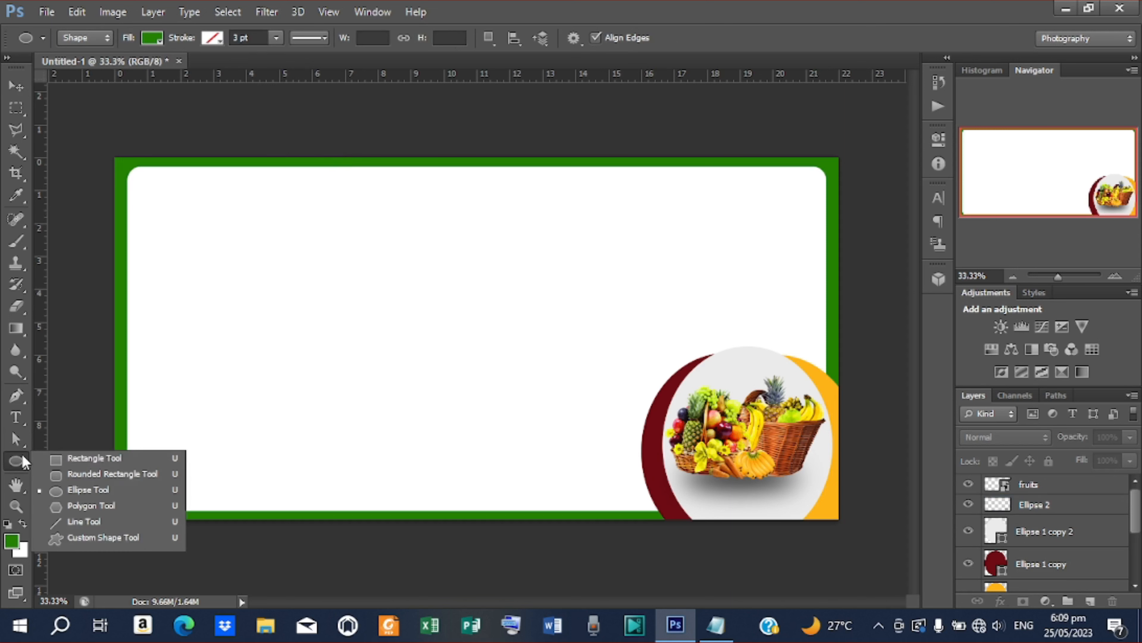
left_click(84, 461)
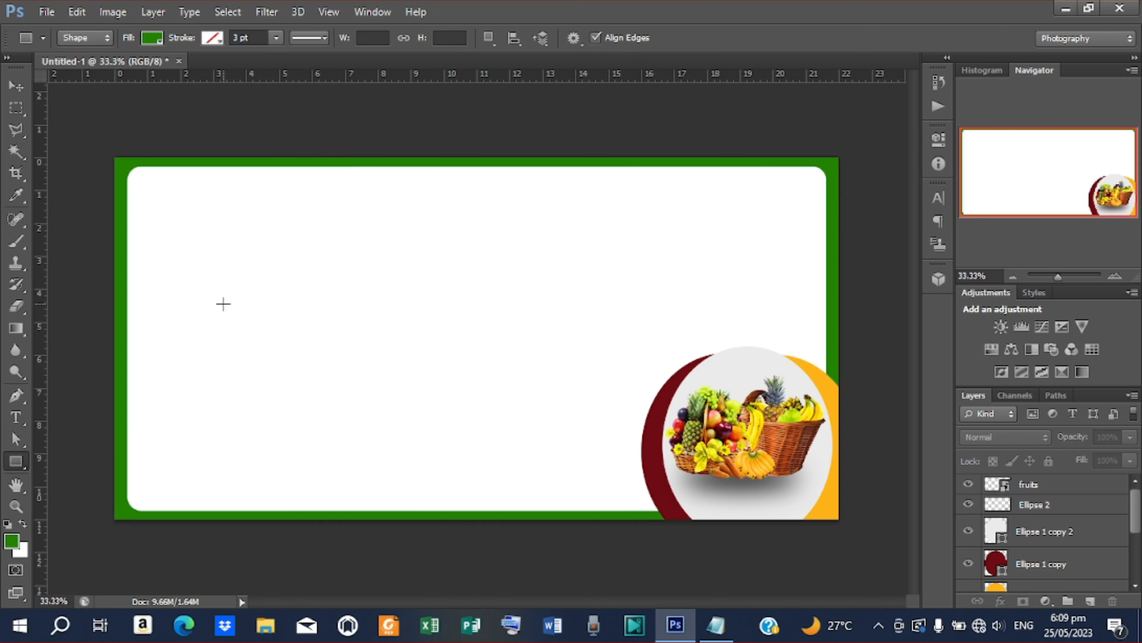
left_click_drag(275, 174, 608, 247)
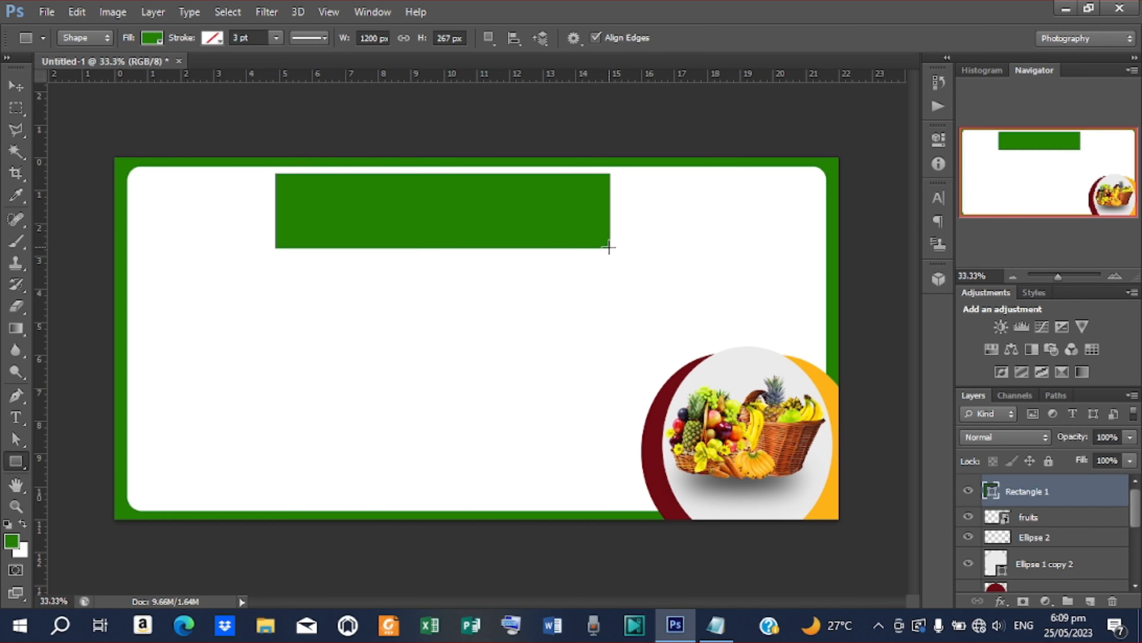
- Center the rectangle horizontally on the canvas and clear the selection
key("ctrl+a")
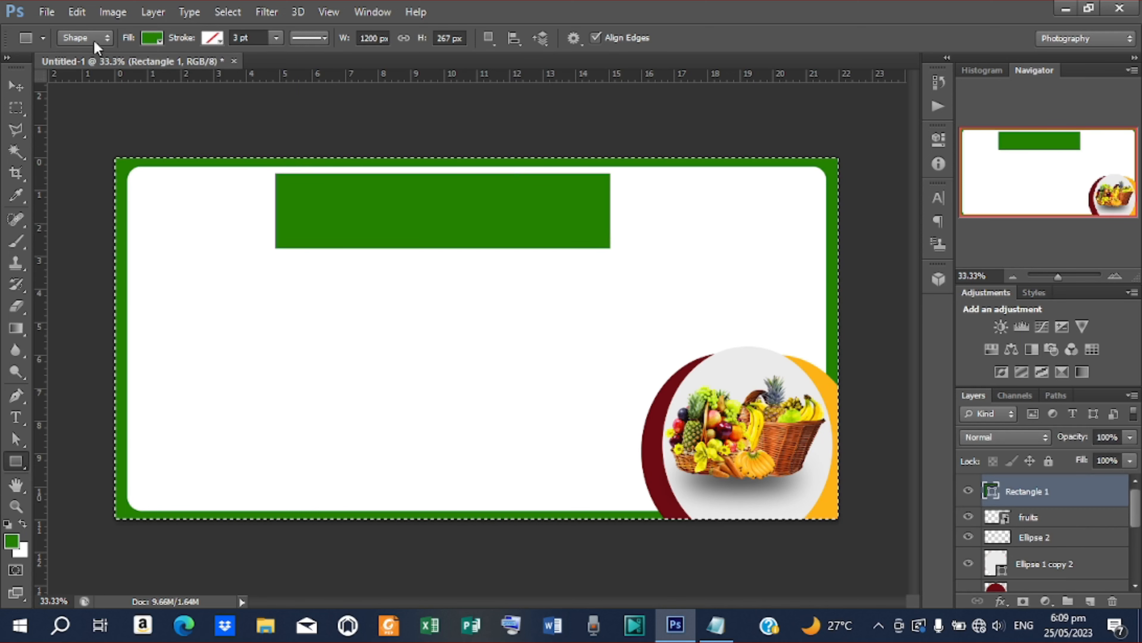
left_click(16, 85)
left_click(416, 38)
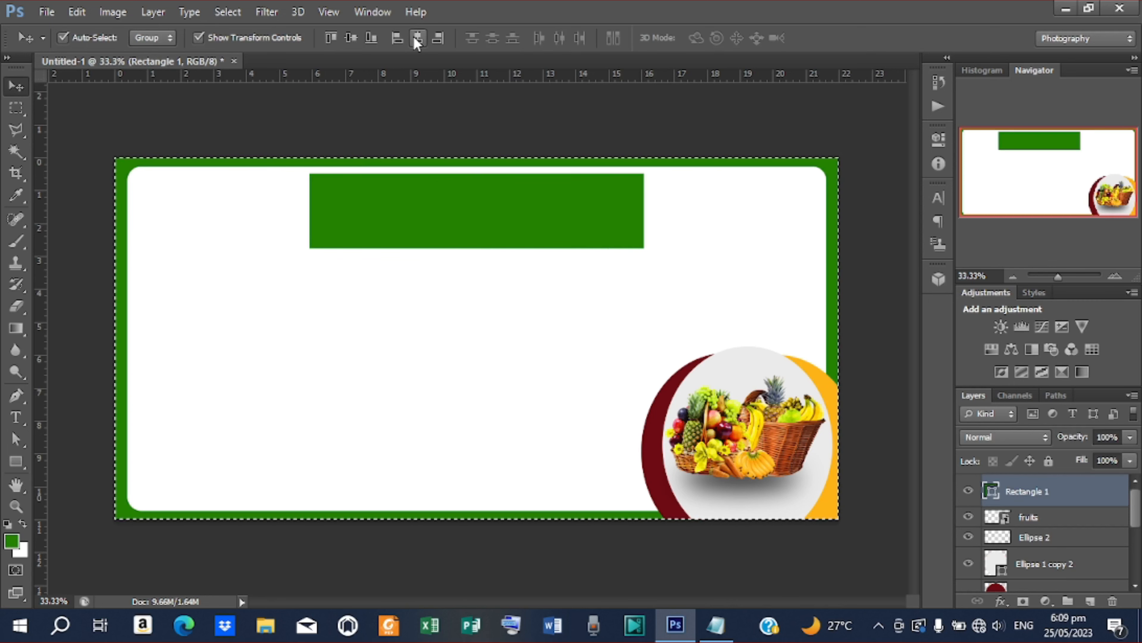
key("ctrl+d")
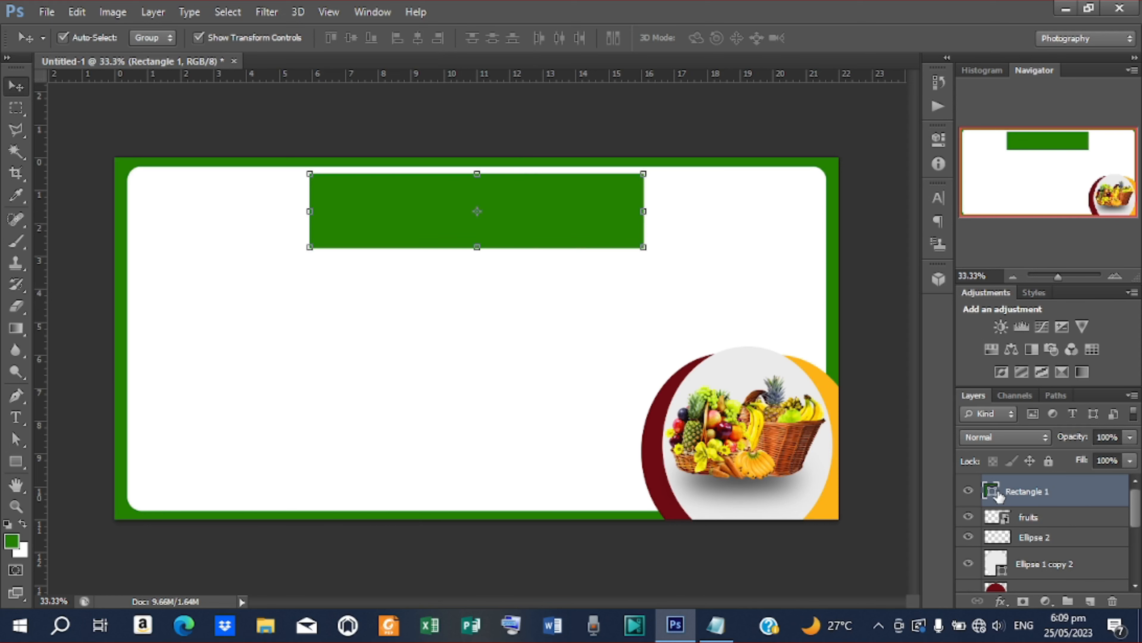
- Set the rectangle's fill color to f9c414, copying the code from the text file in Notepad
right_click(1018, 493)
key("Escape")
double_click(993, 490)
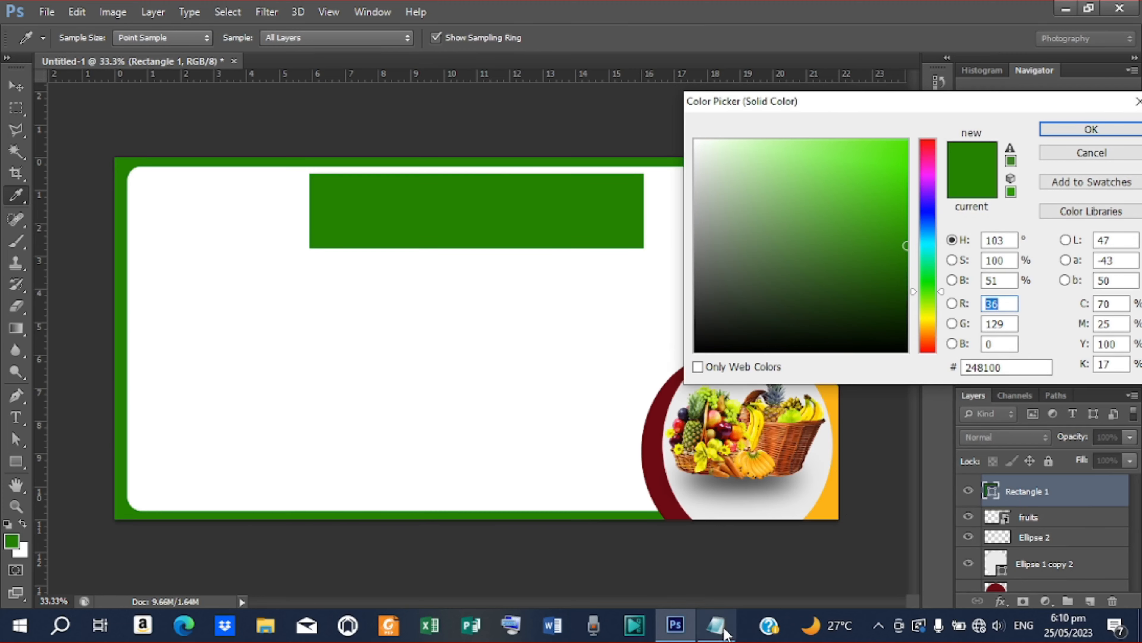
left_click(715, 625)
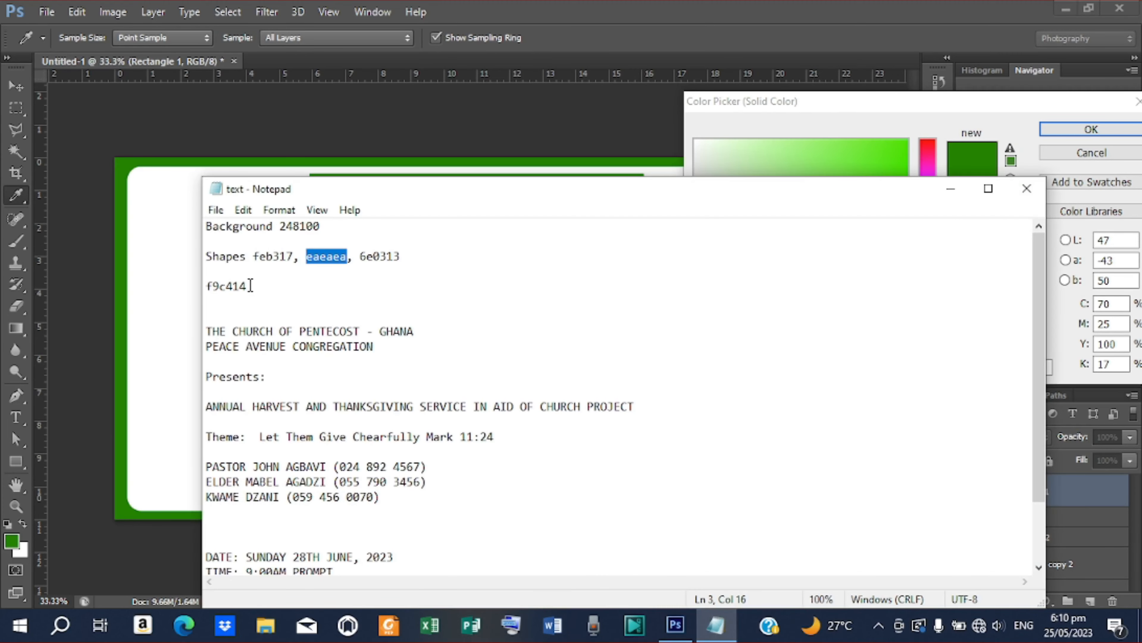
left_click_drag(250, 285, 192, 283)
right_click(238, 281)
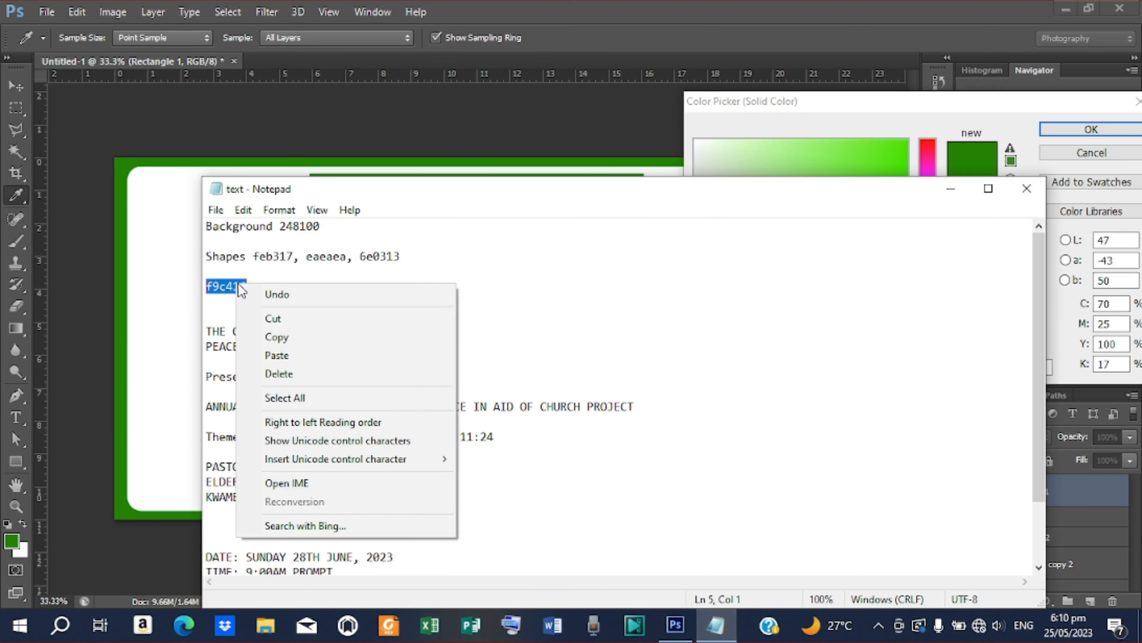
left_click(280, 333)
left_click(950, 190)
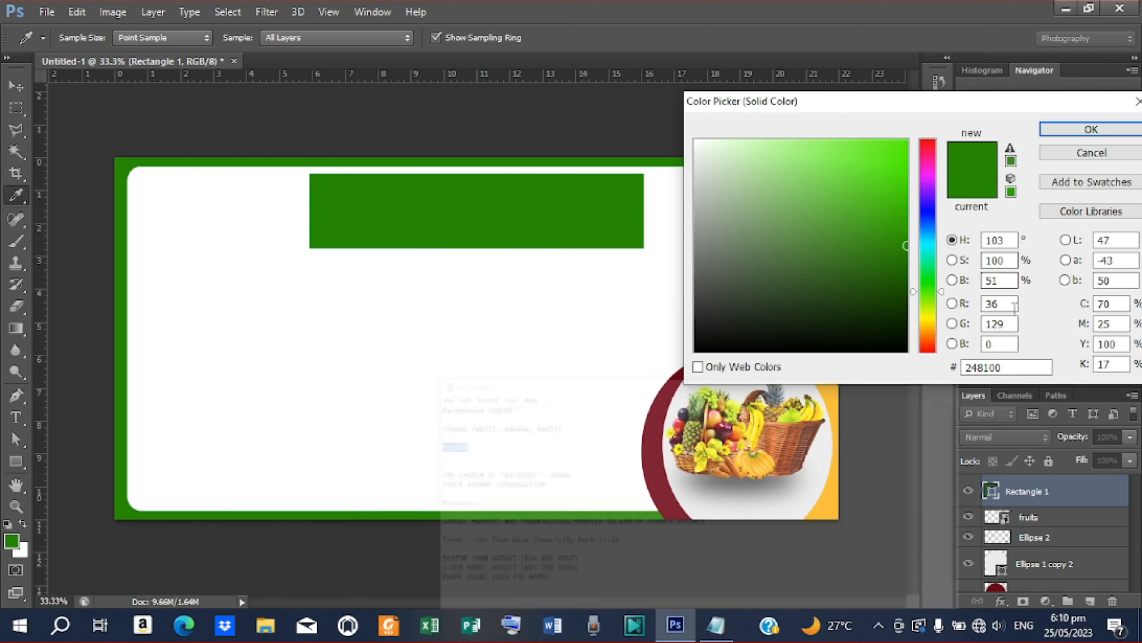
left_click_drag(991, 366, 963, 365)
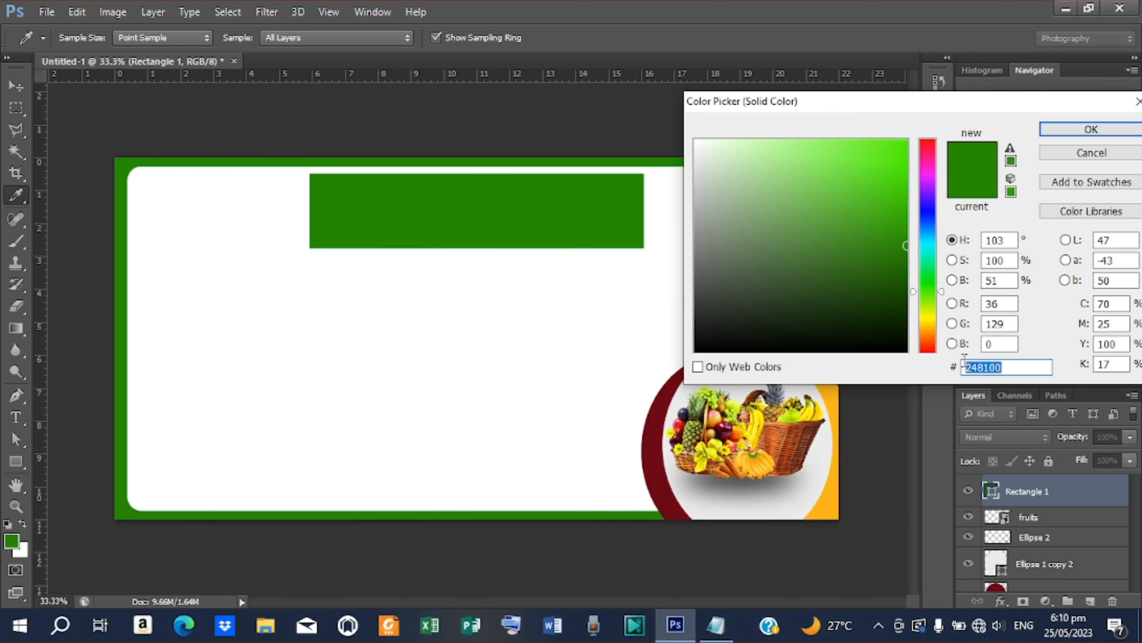
right_click(973, 366)
left_click(971, 426)
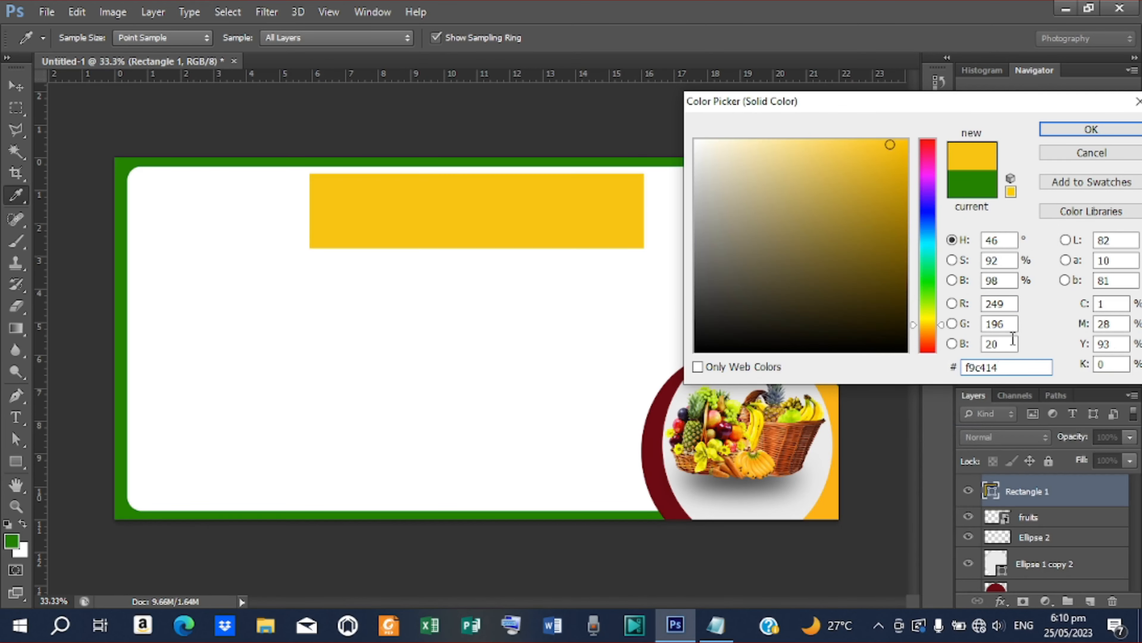
left_click(1080, 130)
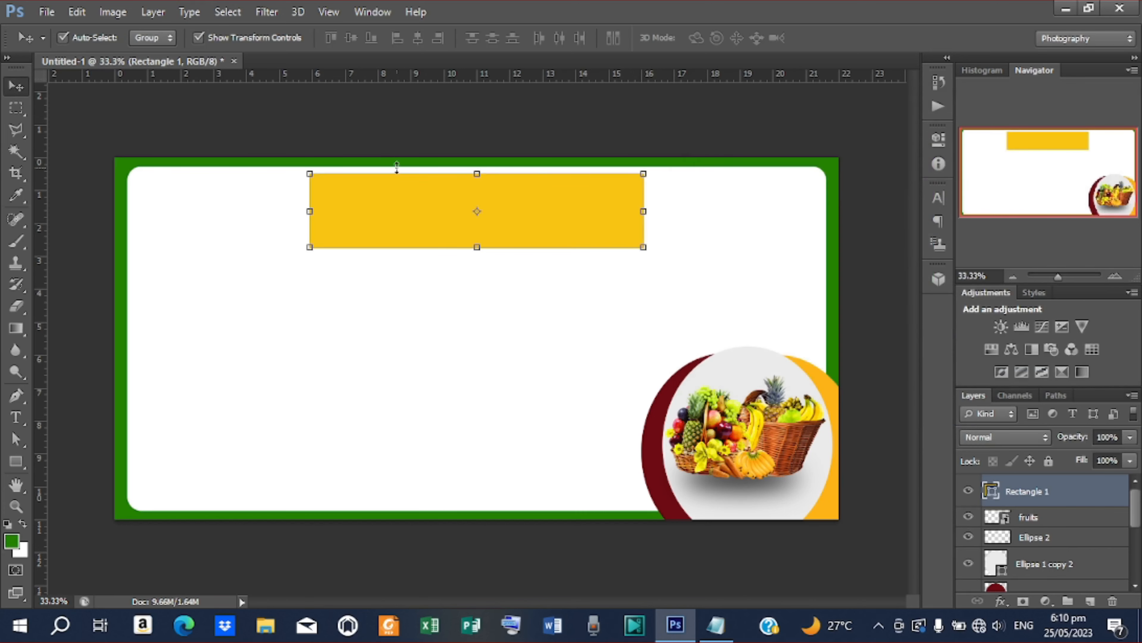
- Skew the yellow rectangle into a parallelogram by shifting its upper-left corner to the right and its lower-right corner to the left
left_click(78, 12)
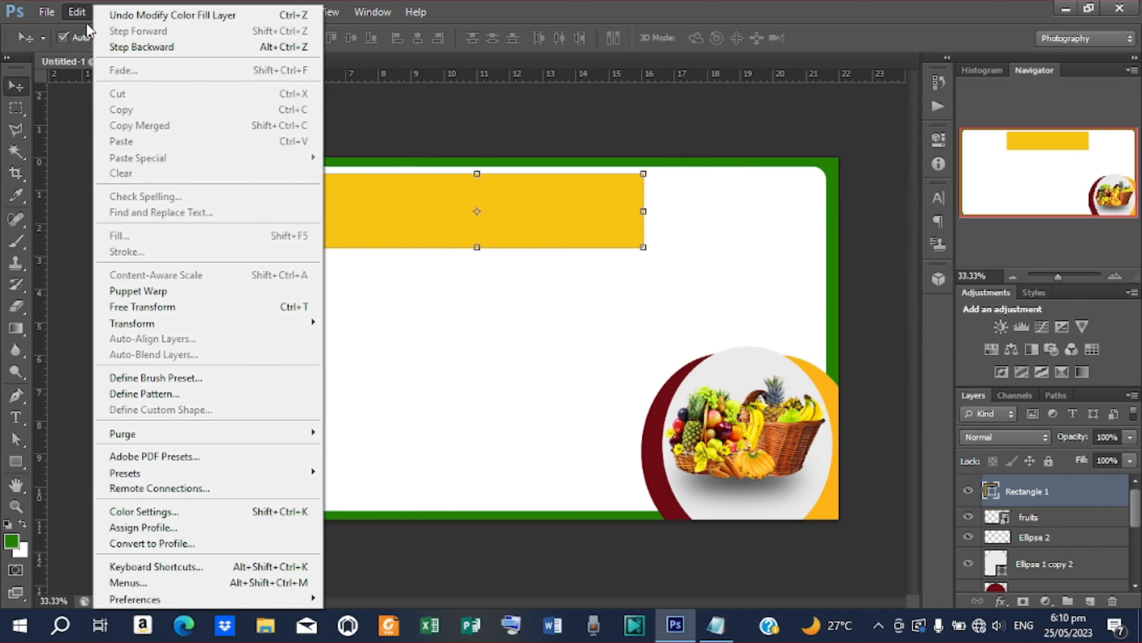
mouse_move(225, 322)
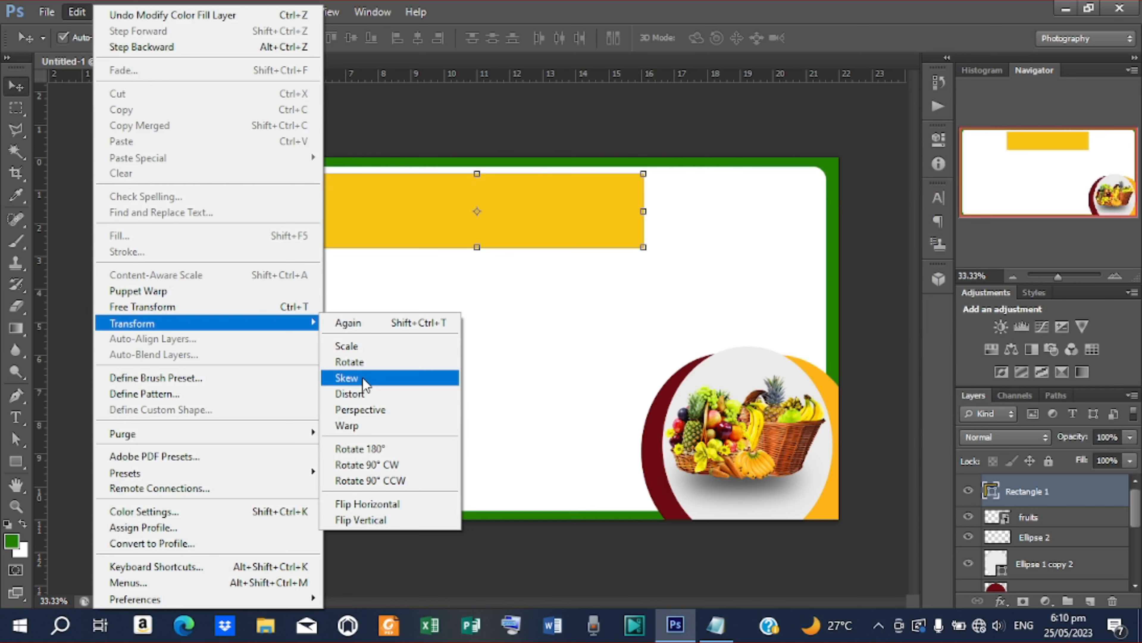
left_click(334, 383)
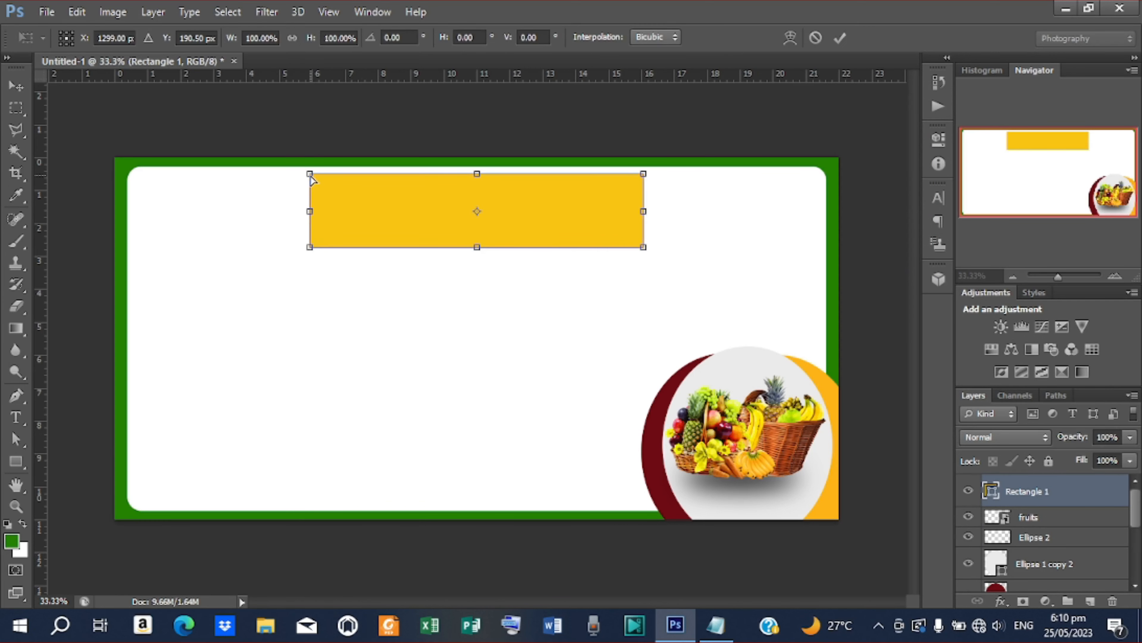
left_click_drag(311, 179, 334, 184)
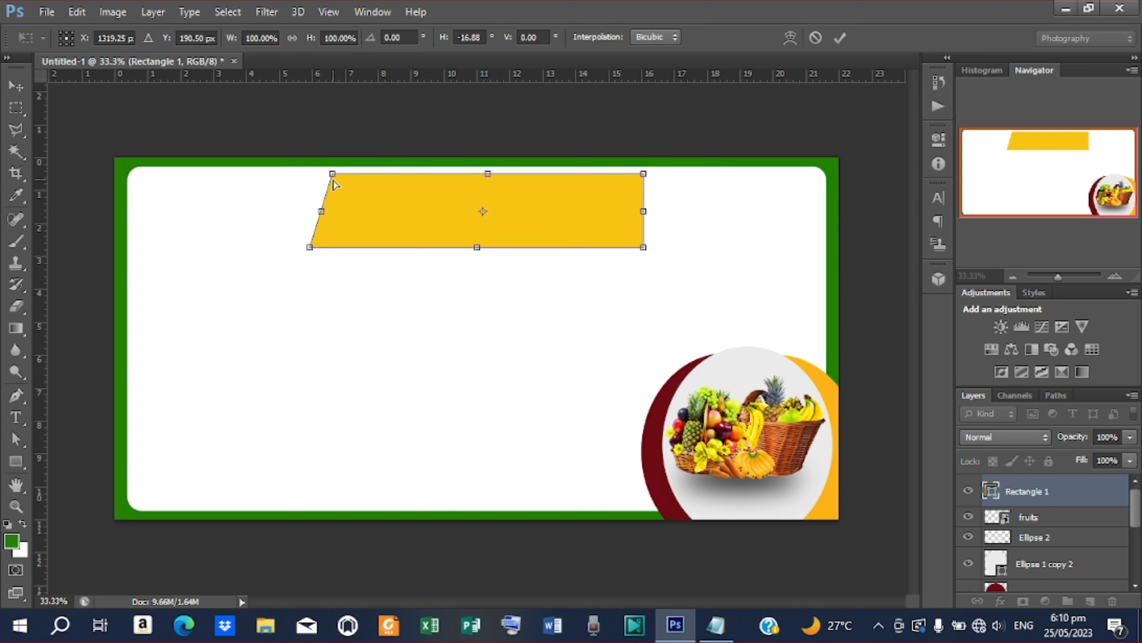
left_click_drag(641, 249, 622, 247)
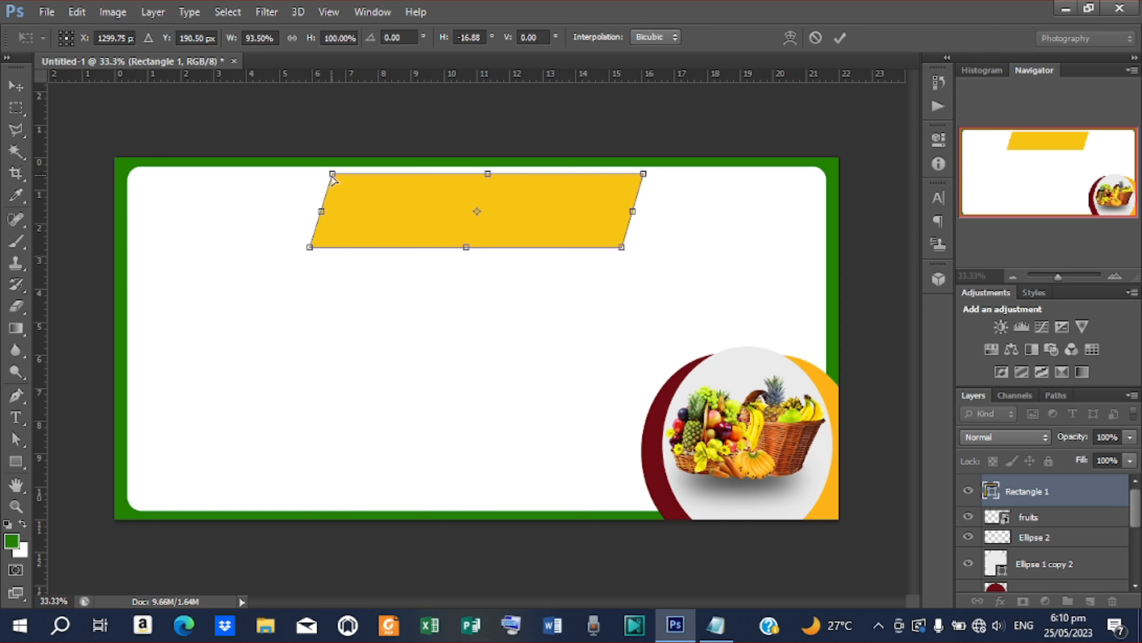
left_click_drag(333, 174, 340, 179)
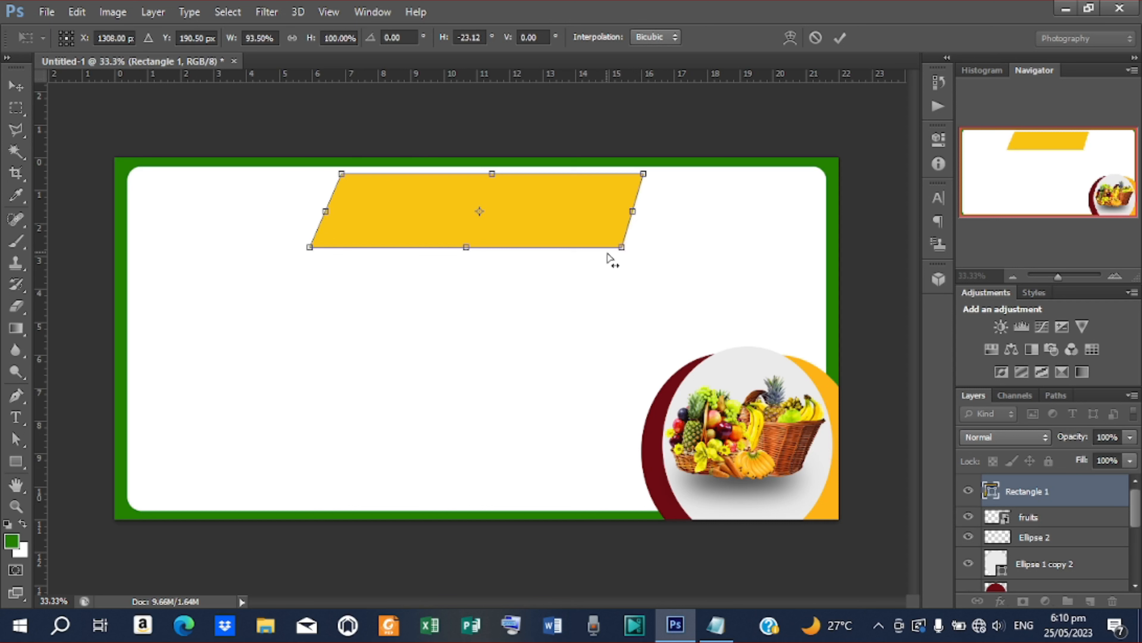
left_click_drag(622, 248, 616, 251)
left_click(839, 38)
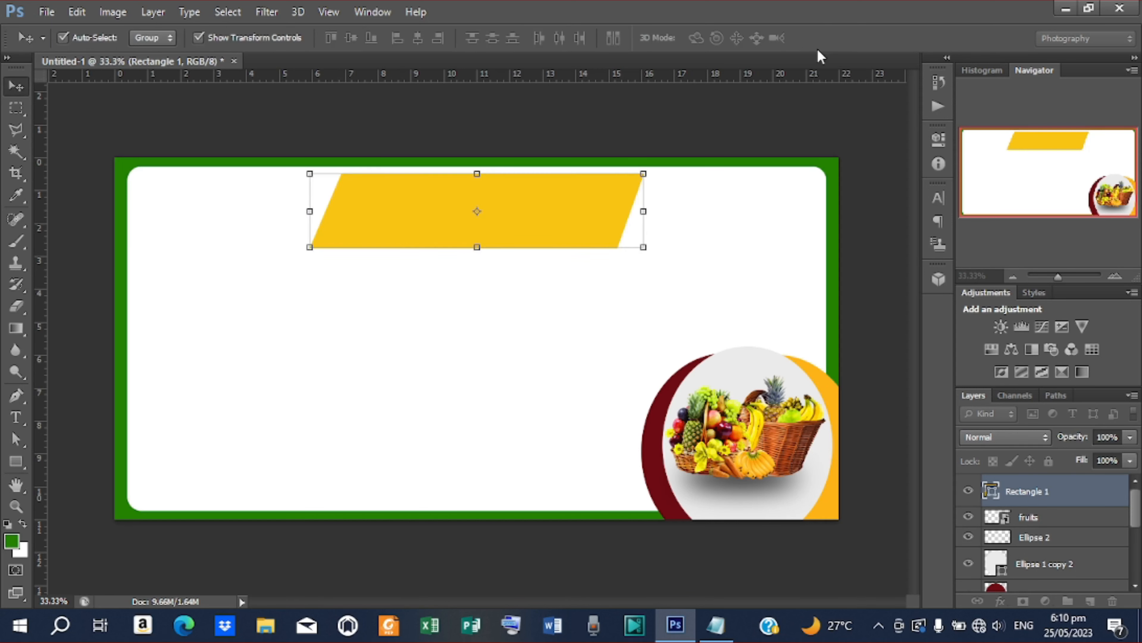
- Reduce the yellow parallelogram's height to about 72% from its lower edge and nudge the shape slightly up
left_click_drag(478, 248, 480, 228)
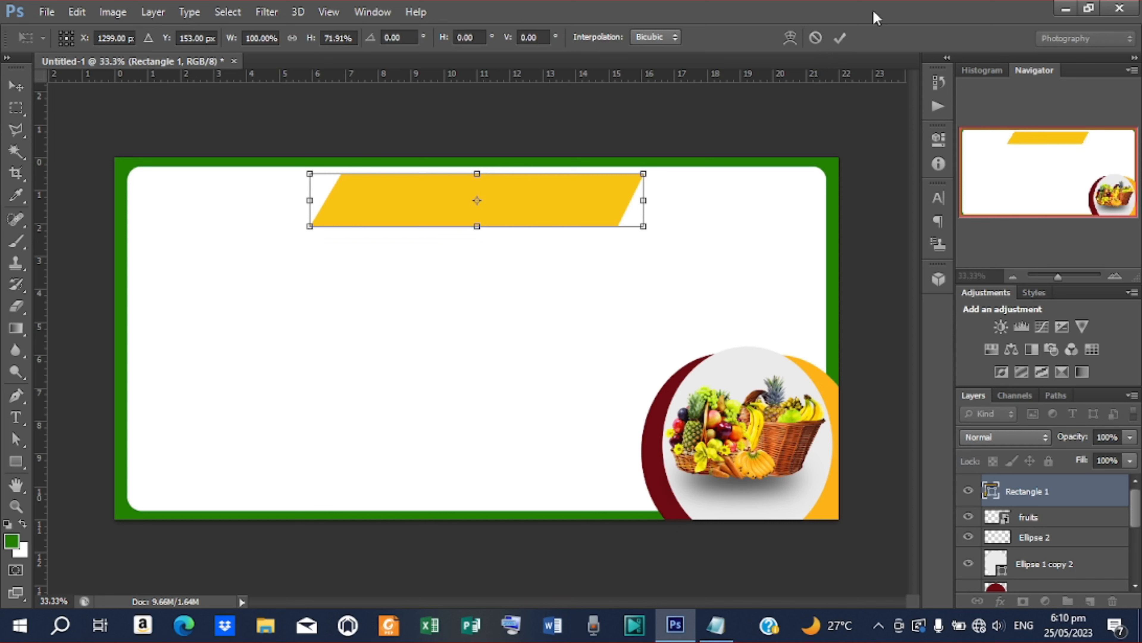
left_click(840, 37)
left_click(548, 205)
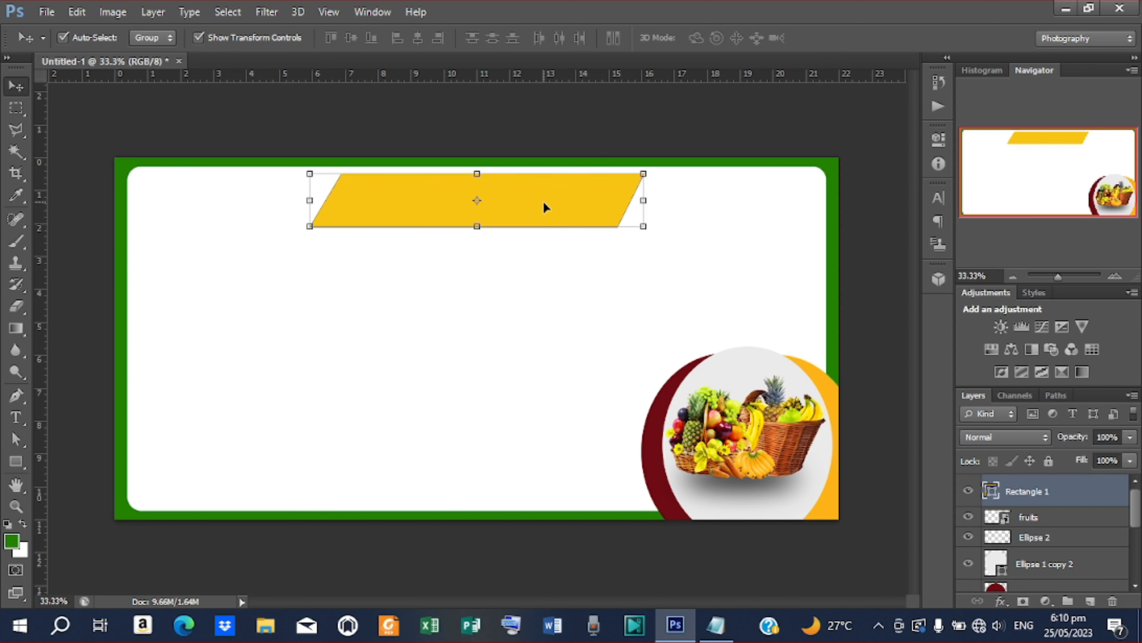
key("shift+Up")
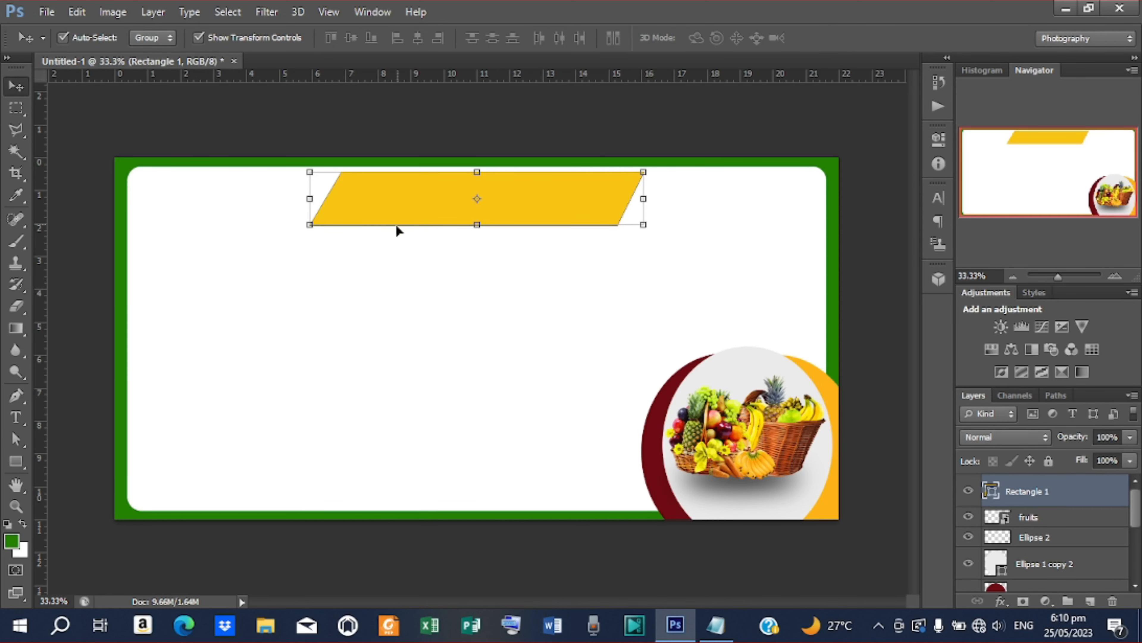
- Add a text layer reading THE CHURCH OF PENTECOST - GHANA, copied from the text file in Notepad and pasted into Photoshop
key("t")
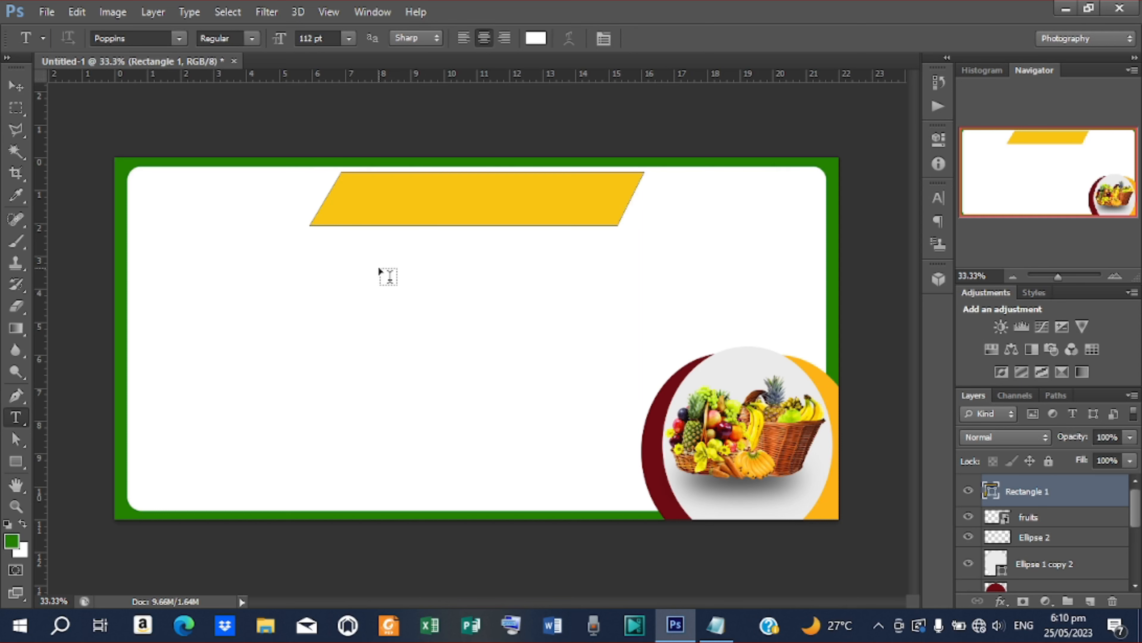
left_click(378, 268)
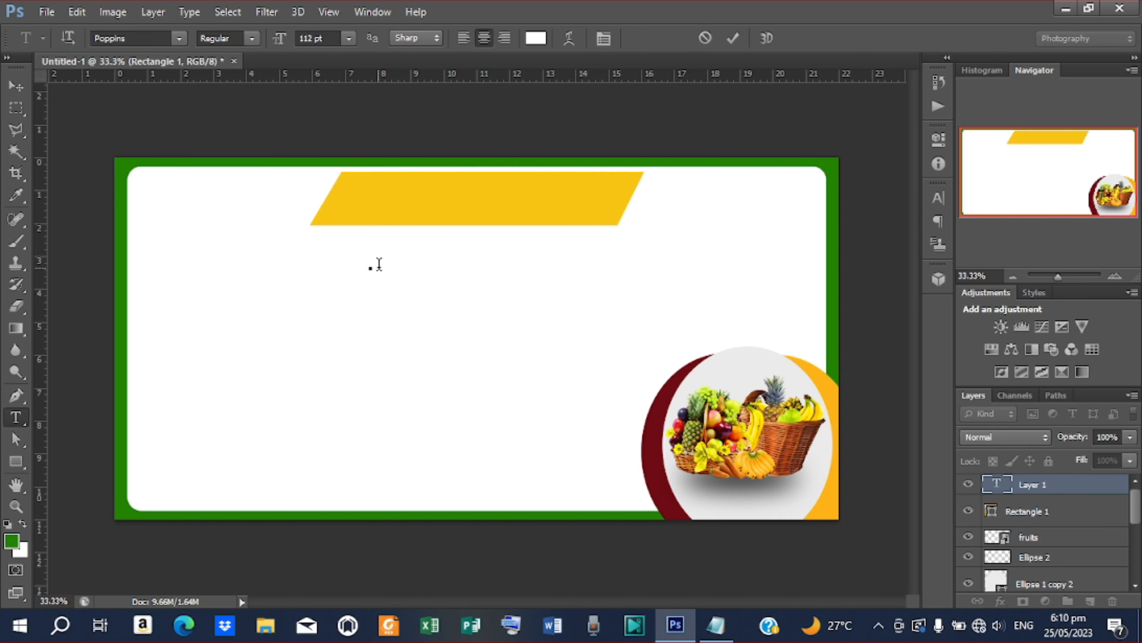
left_click(715, 624)
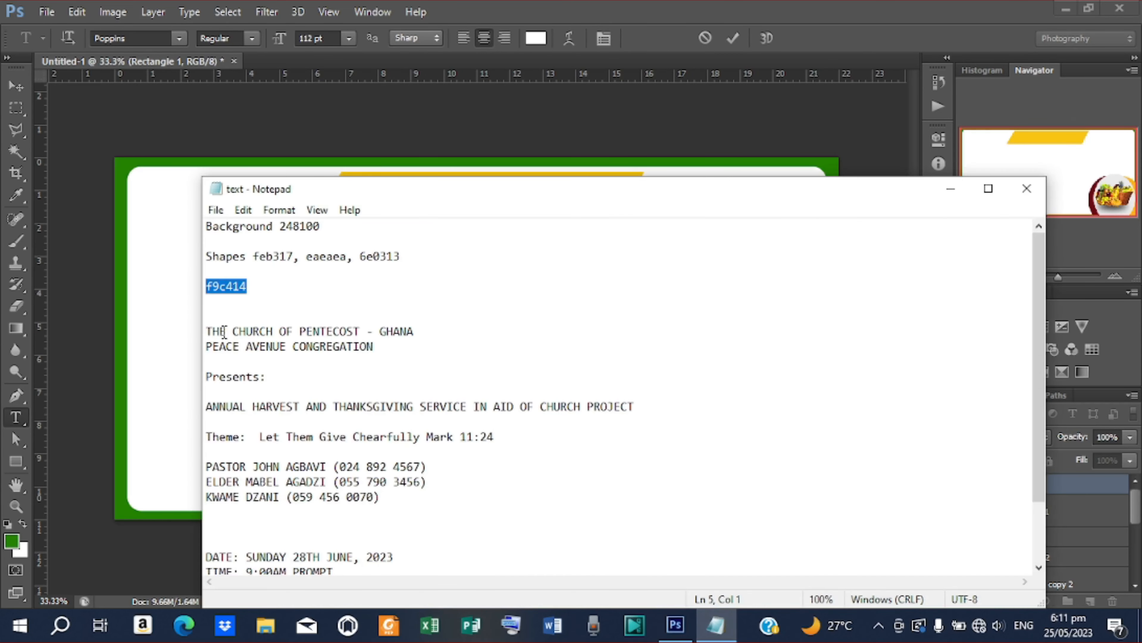
left_click_drag(208, 332, 425, 330)
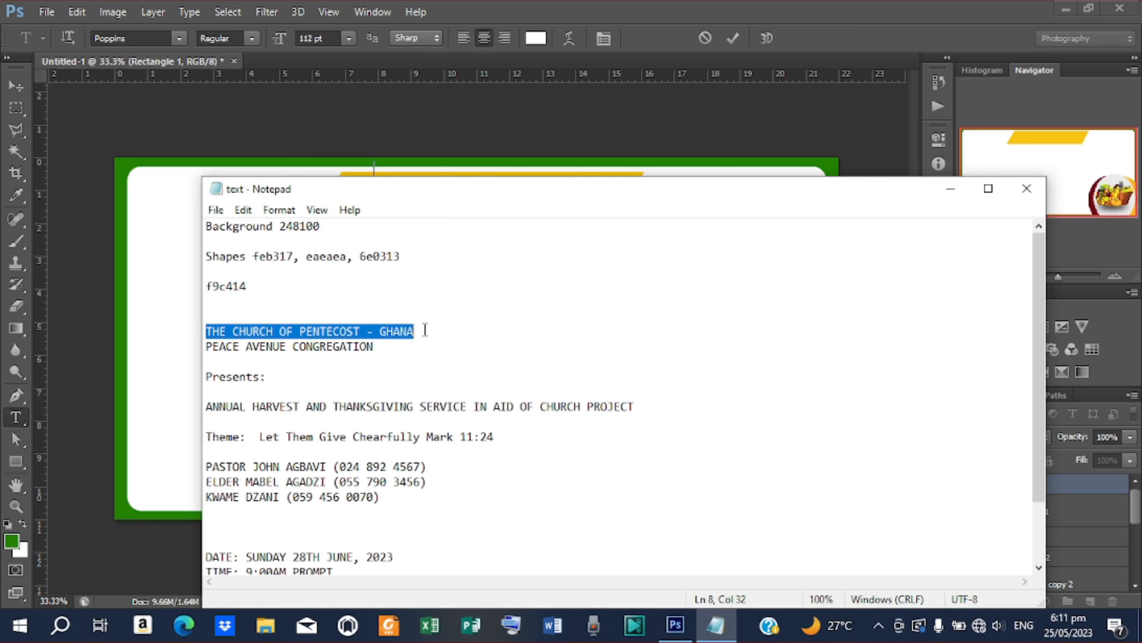
right_click(354, 332)
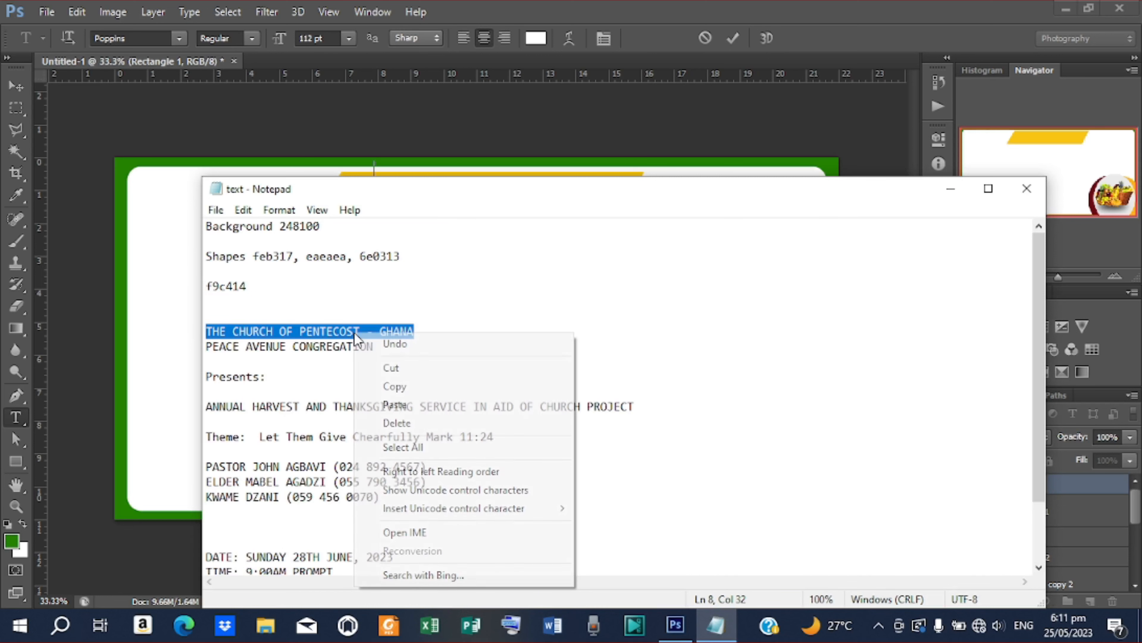
left_click(409, 388)
left_click(935, 193)
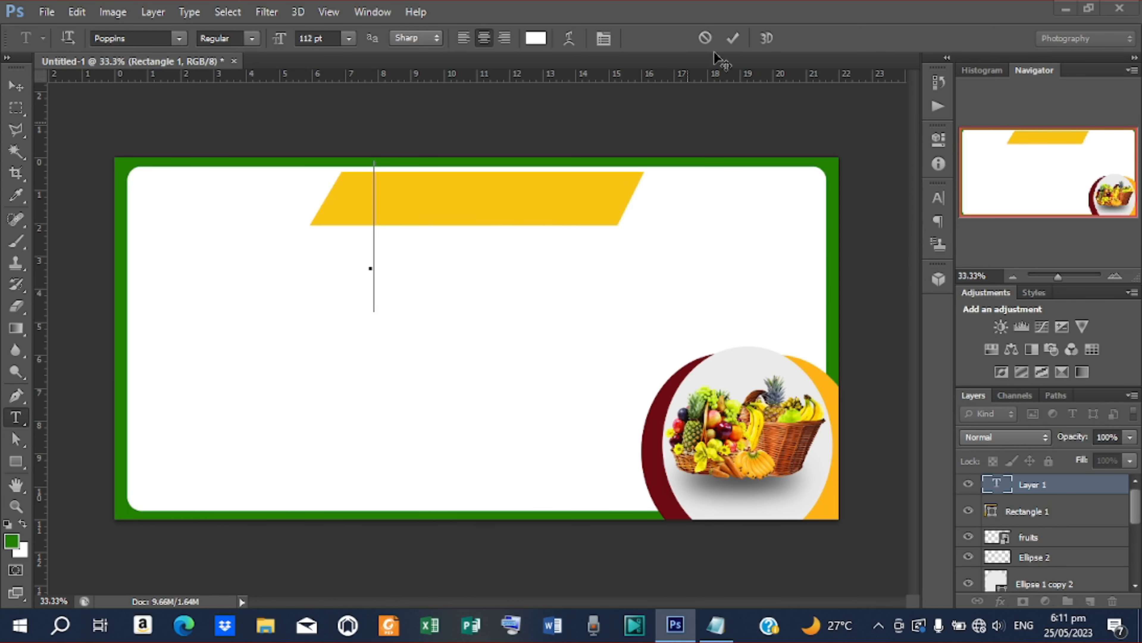
key("ctrl+v")
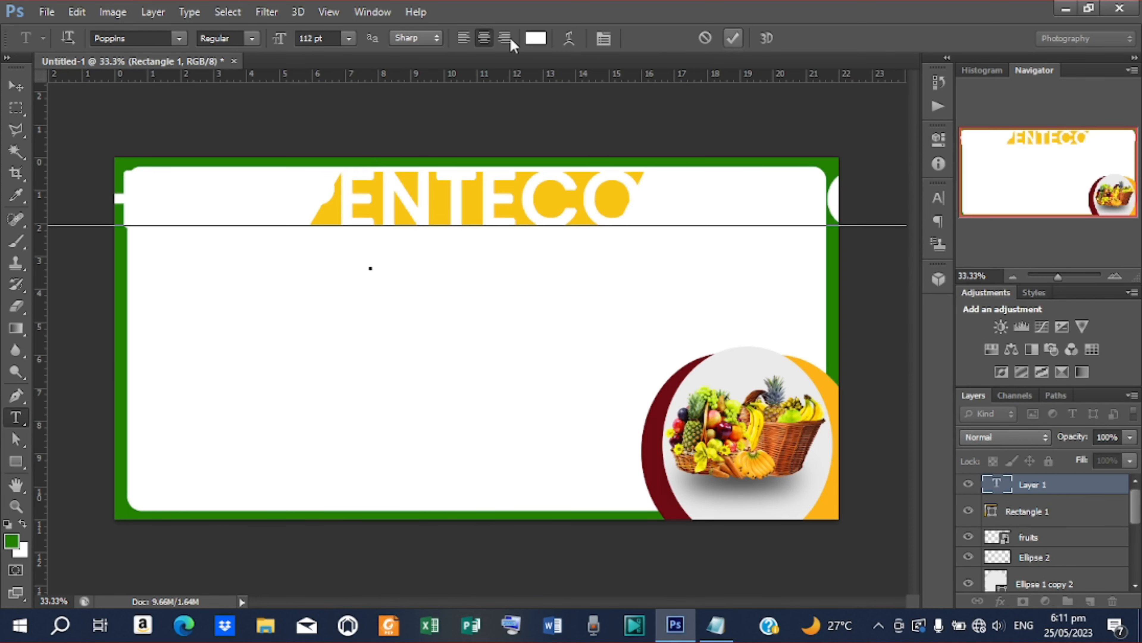
- Commit the church name text and recolor it dark red 6e0313 by sampling the dark red corner ellipse
left_click(535, 39)
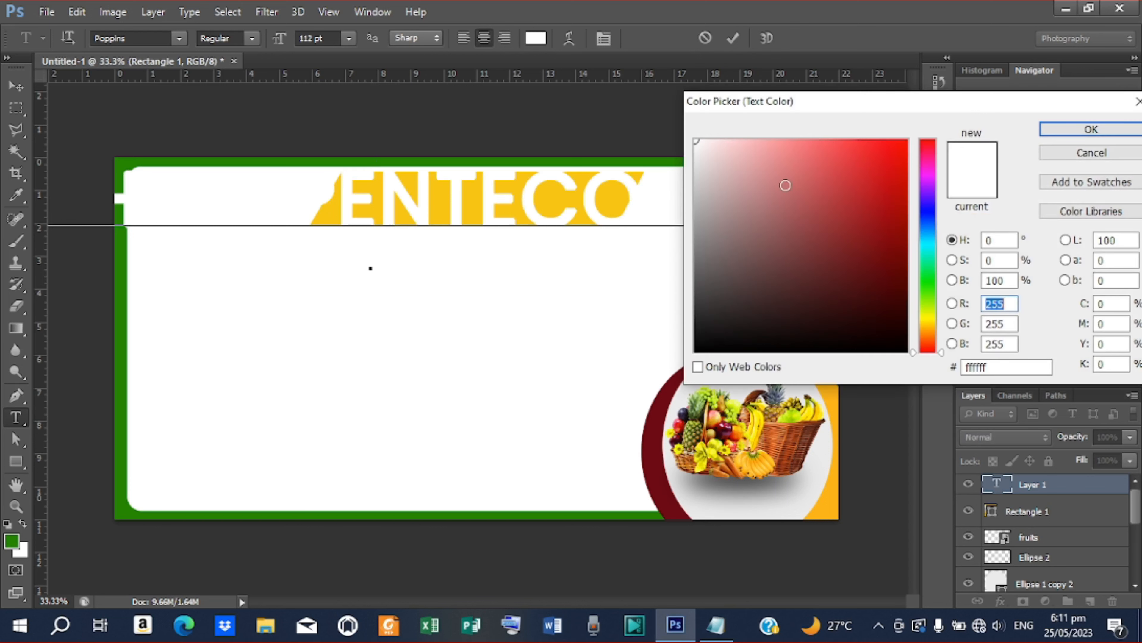
left_click(653, 439)
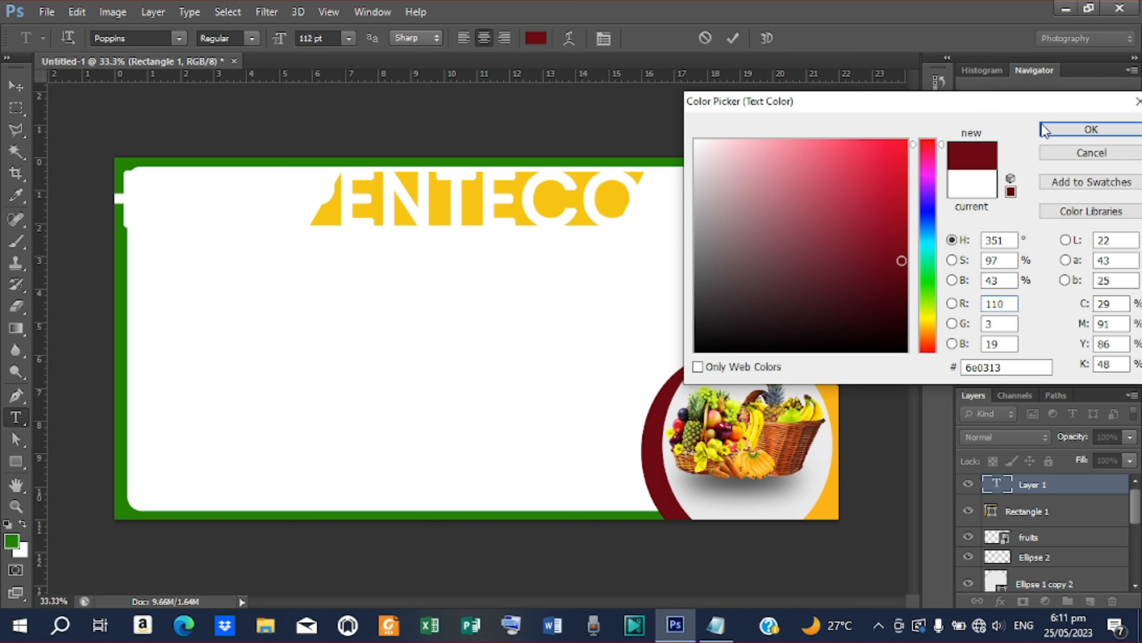
left_click(1090, 130)
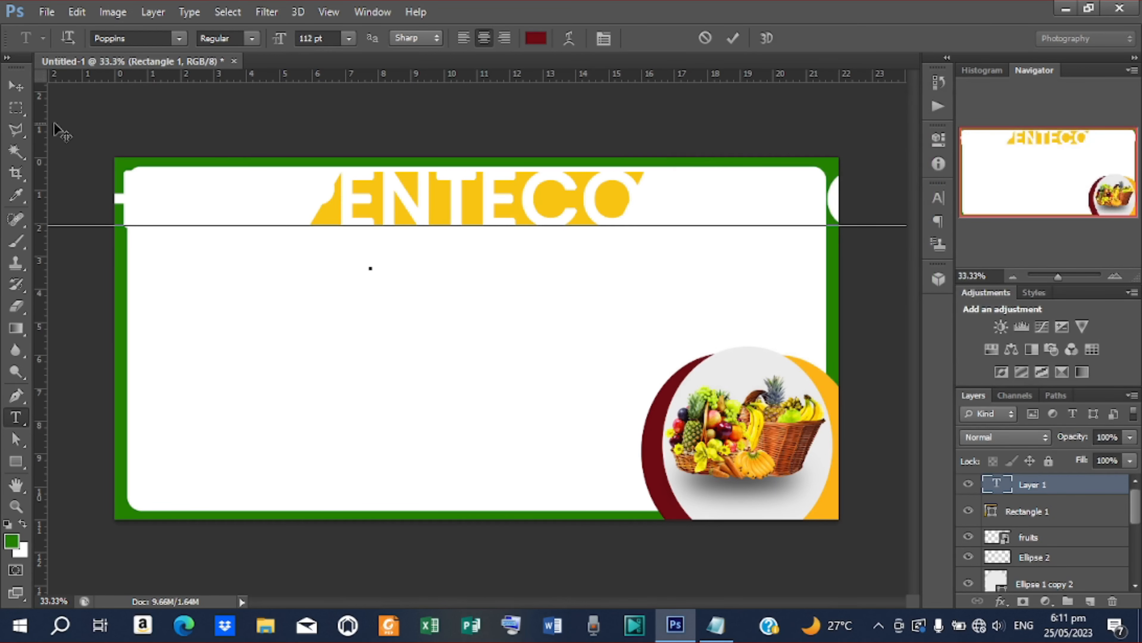
left_click(13, 88)
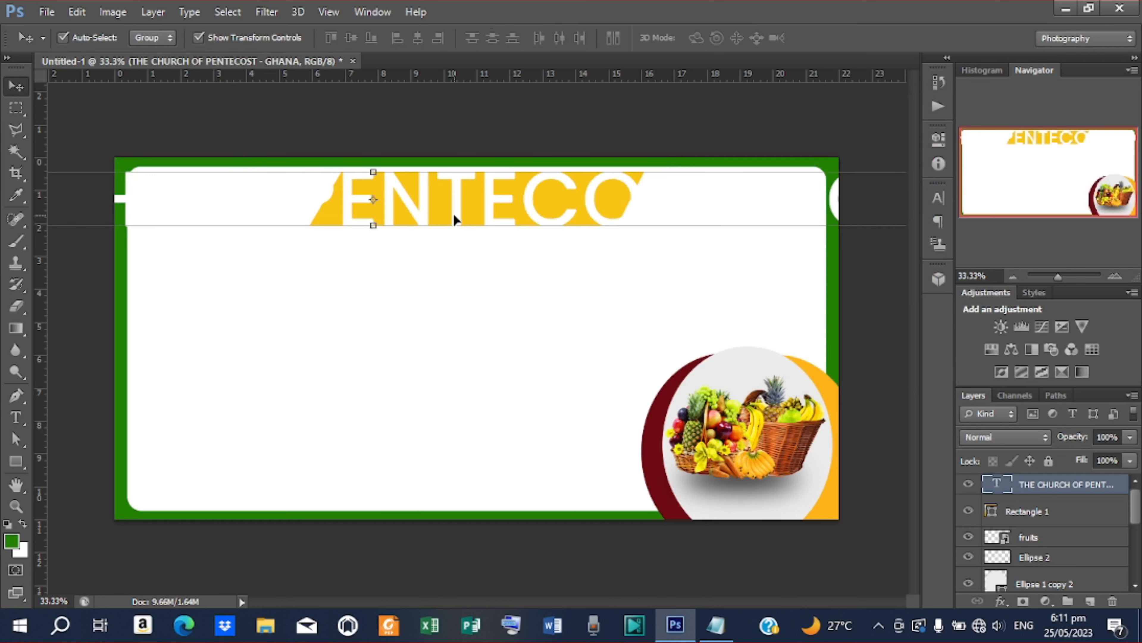
left_click(937, 198)
left_click(897, 298)
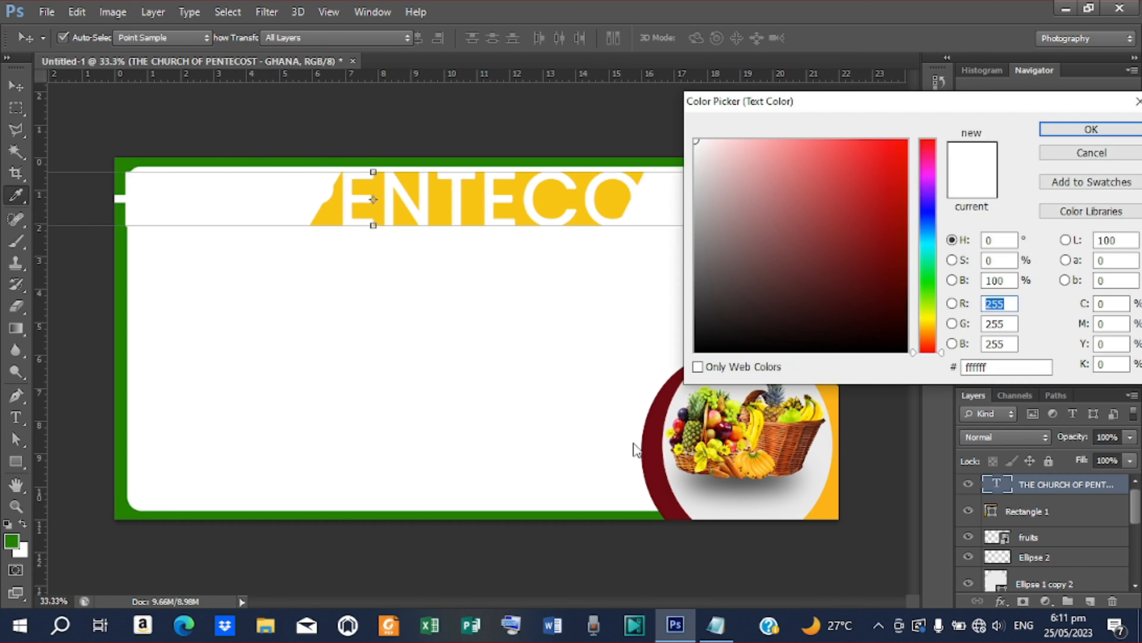
left_click(647, 450)
left_click(1090, 129)
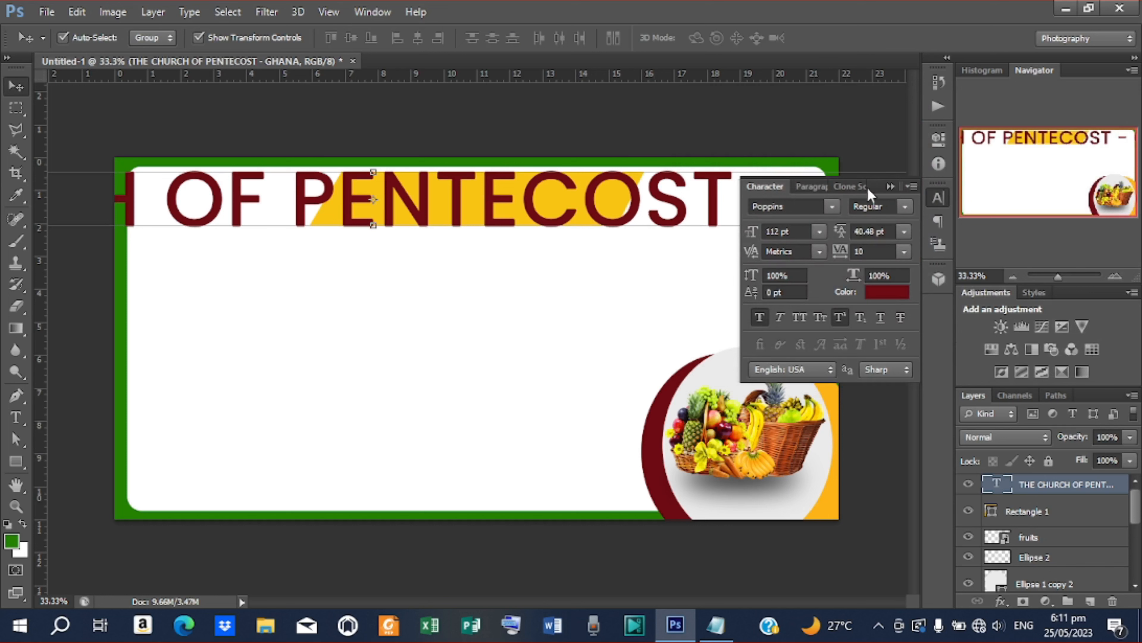
- Reduce the church name to 55 pt, then scale it to about 39% width and 47% height, centered inside the yellow banner
left_click_drag(756, 232, 740, 233)
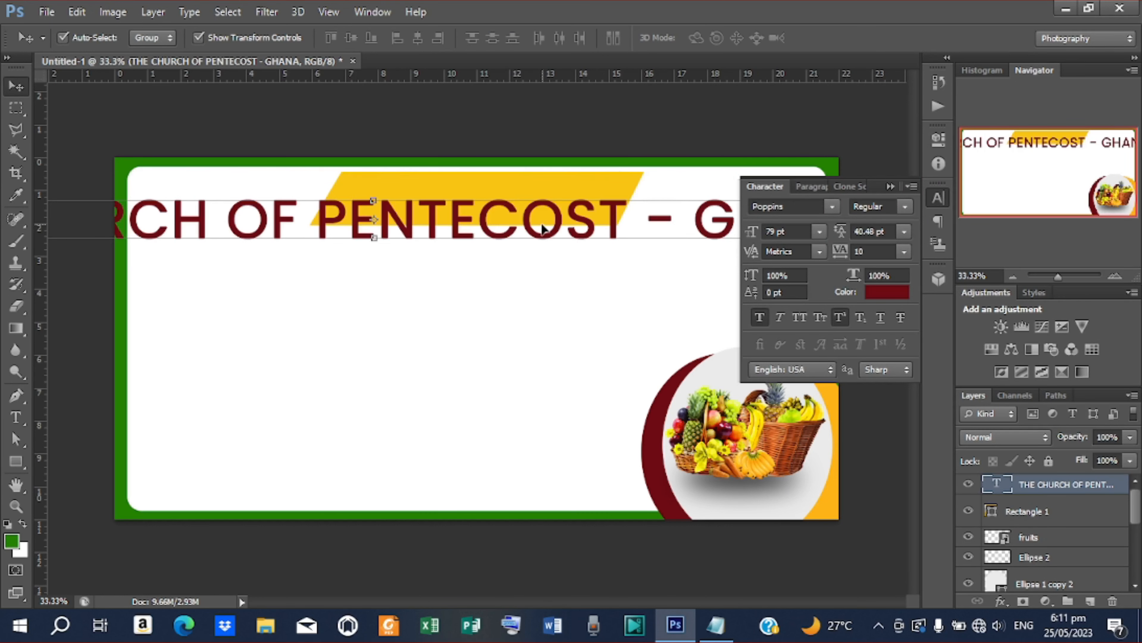
left_click_drag(755, 233, 734, 234)
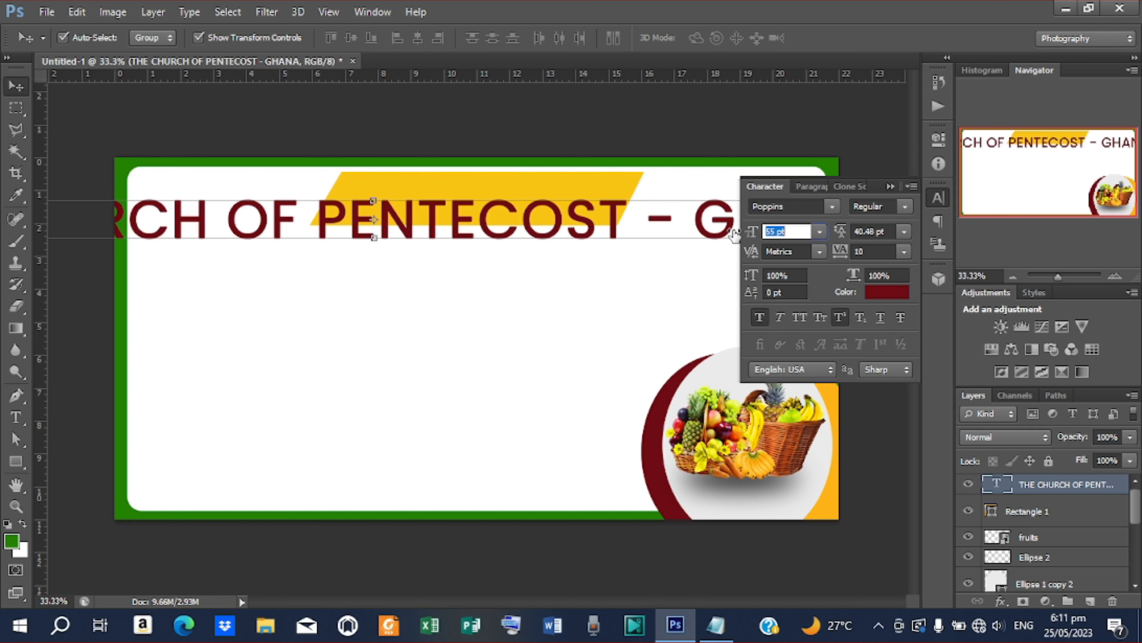
key("ctrl+t")
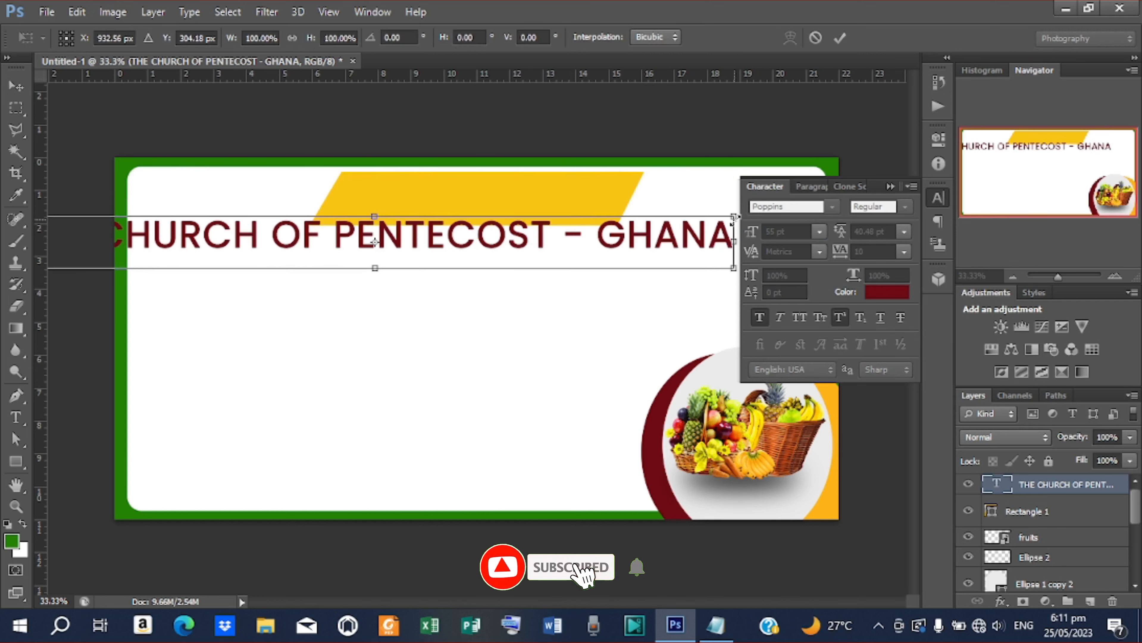
left_click_drag(734, 217, 614, 197)
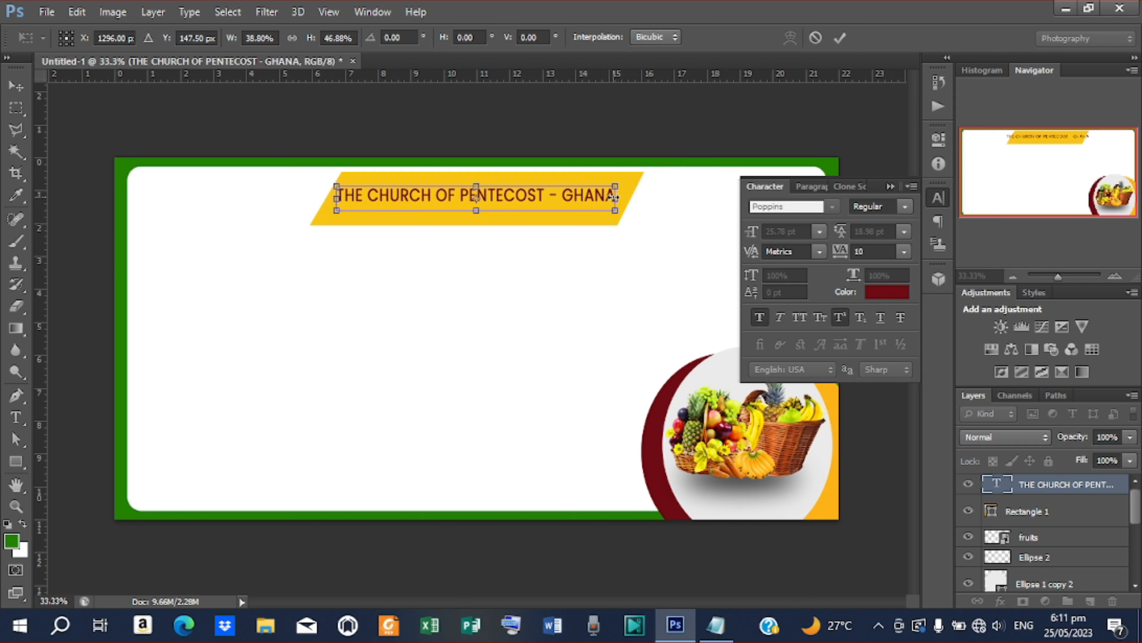
left_click(840, 38)
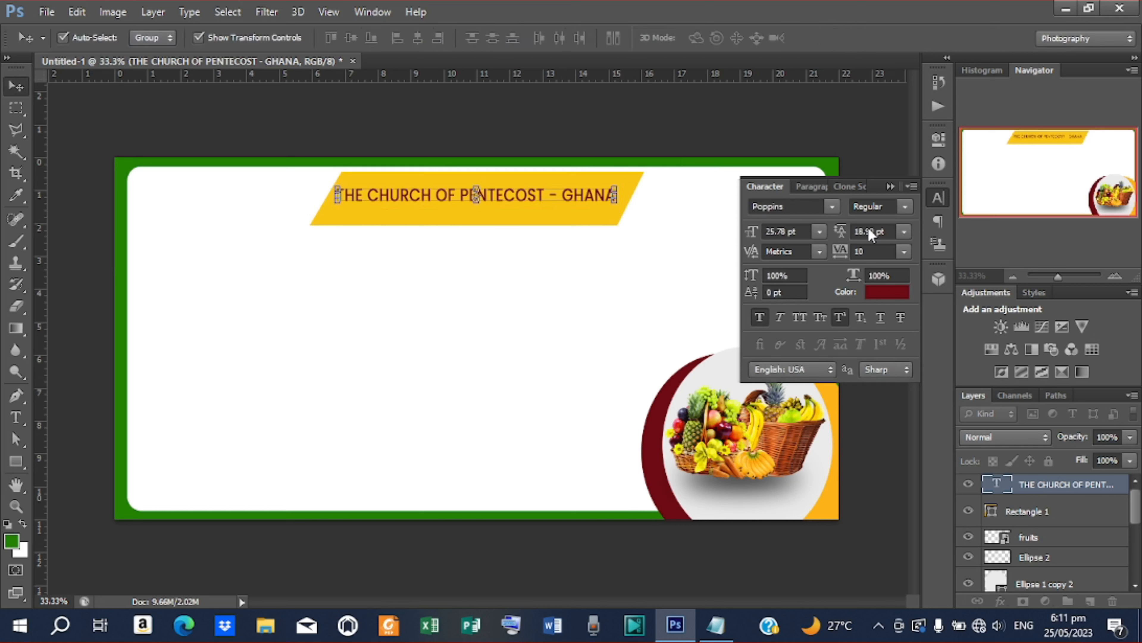
- Set the church name's font style to Bold and scale the text slightly down to fit the banner
left_click(904, 206)
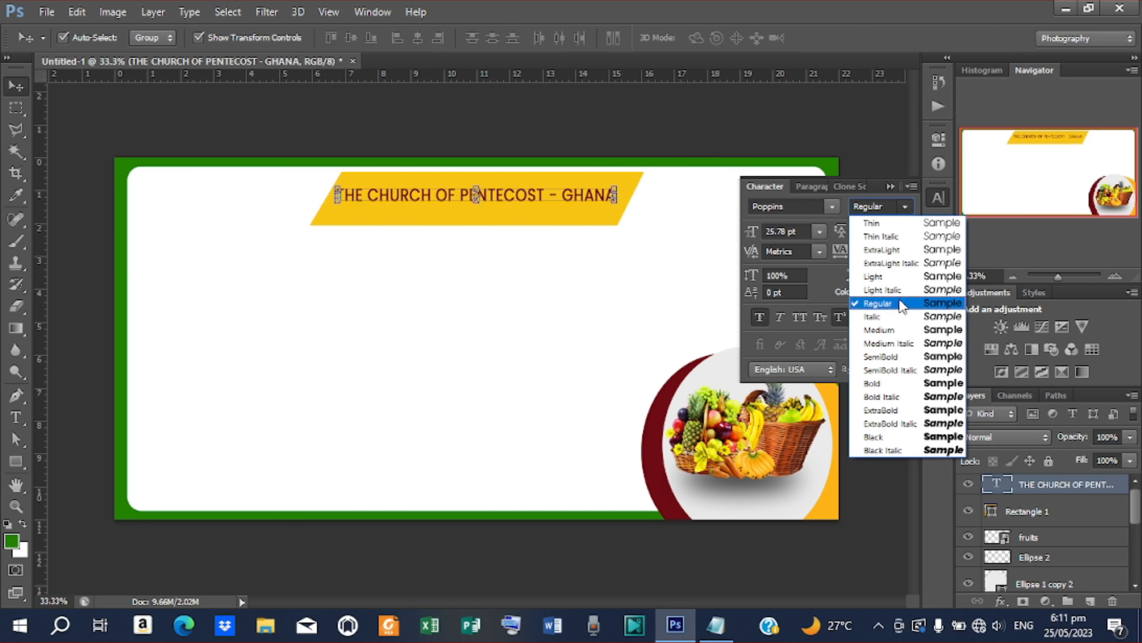
left_click(886, 379)
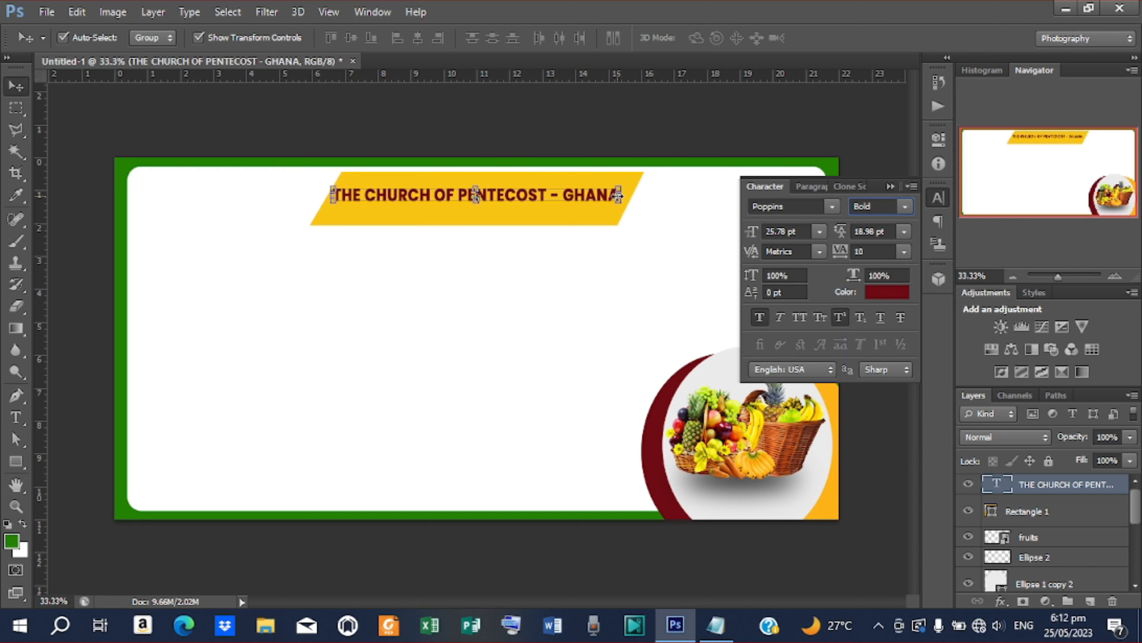
left_click_drag(618, 195, 613, 197)
left_click(839, 38)
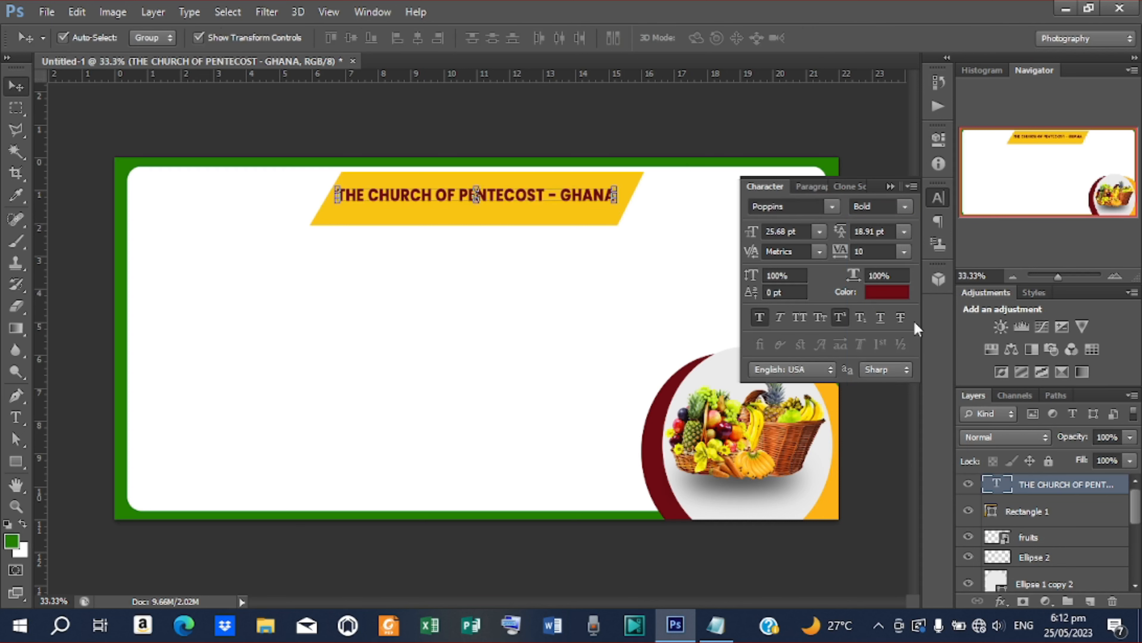
- Add a drop shadow to the church name text layer and choose the descending wavy slope as its contour
right_click(1025, 487)
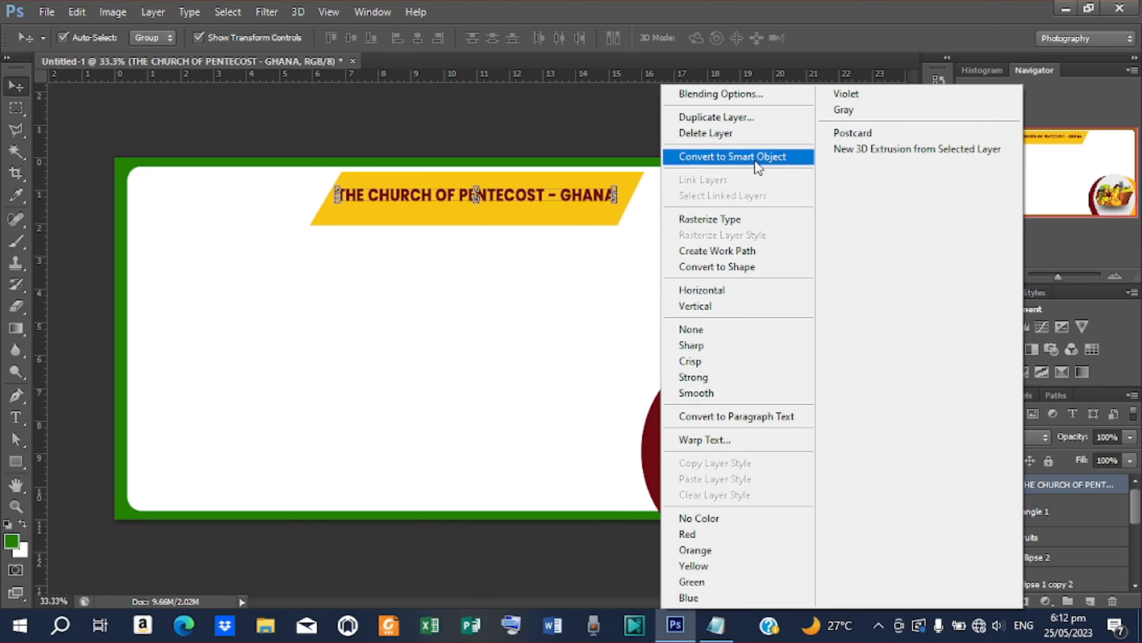
left_click(729, 92)
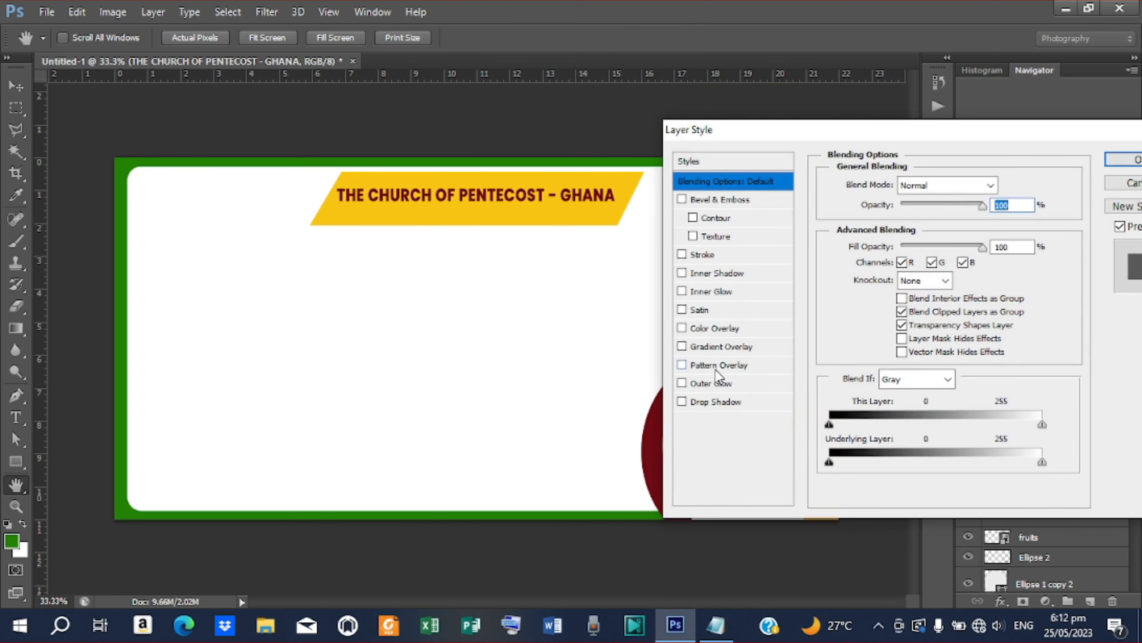
left_click(719, 401)
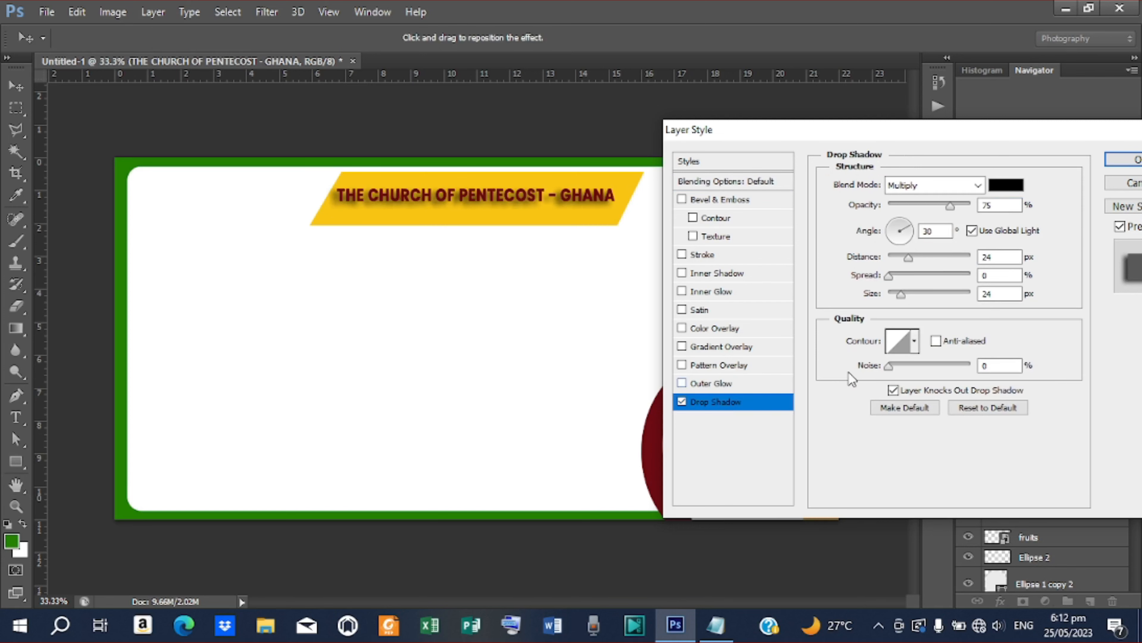
left_click(913, 342)
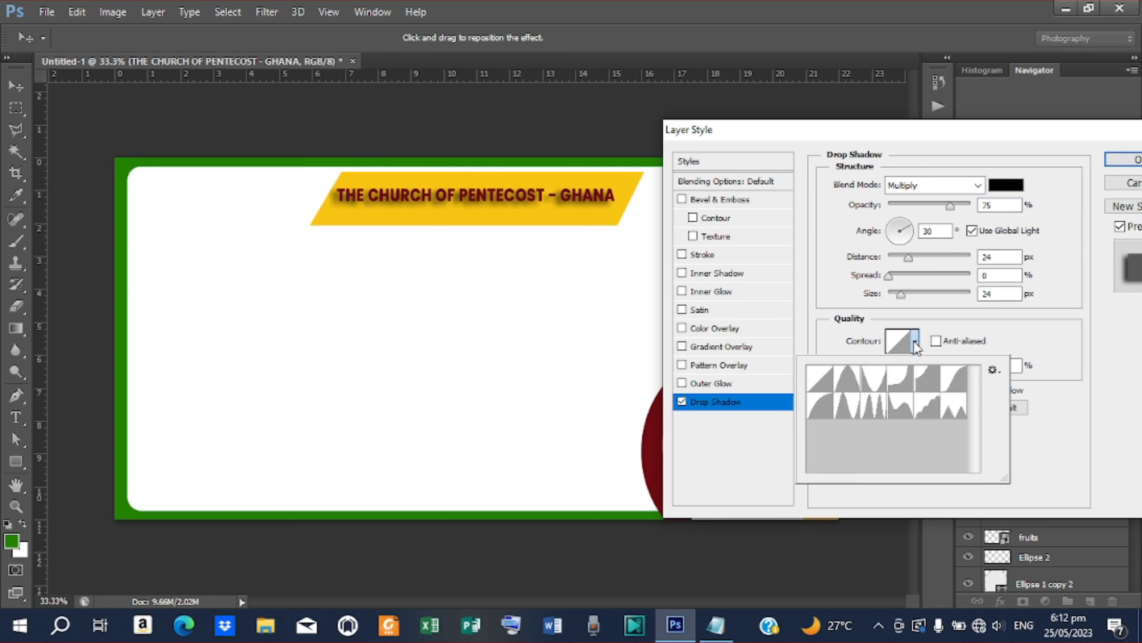
left_click(900, 407)
- Set the drop shadow's distance to 2 px and size to 3 px, and apply the layer style
left_click(900, 296)
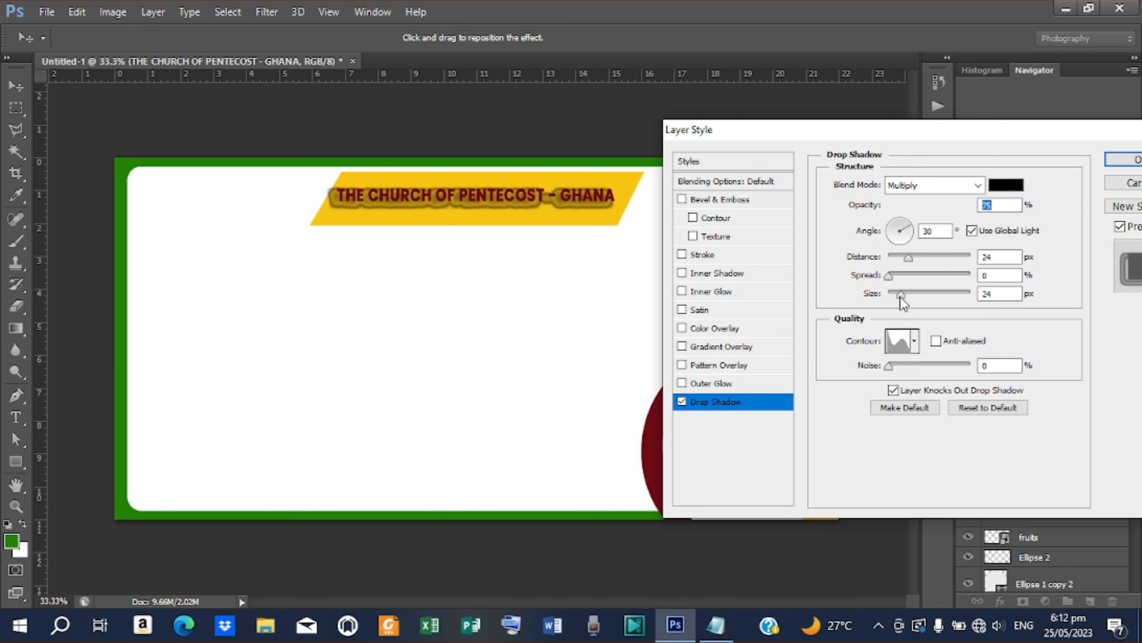
left_click_drag(901, 296, 892, 302)
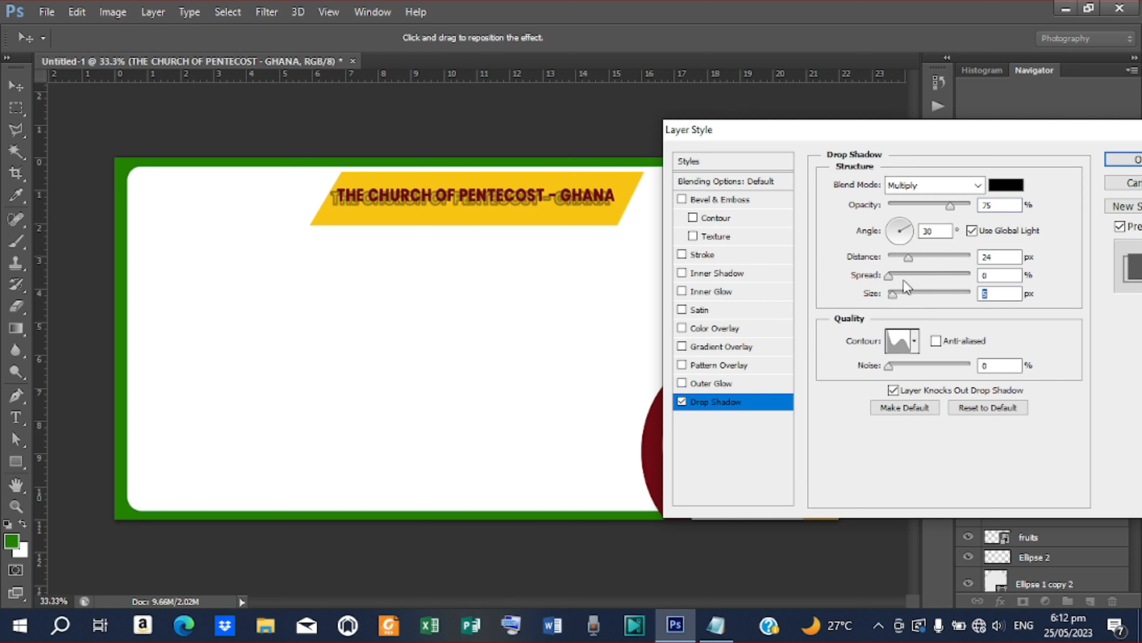
left_click_drag(908, 259, 891, 270)
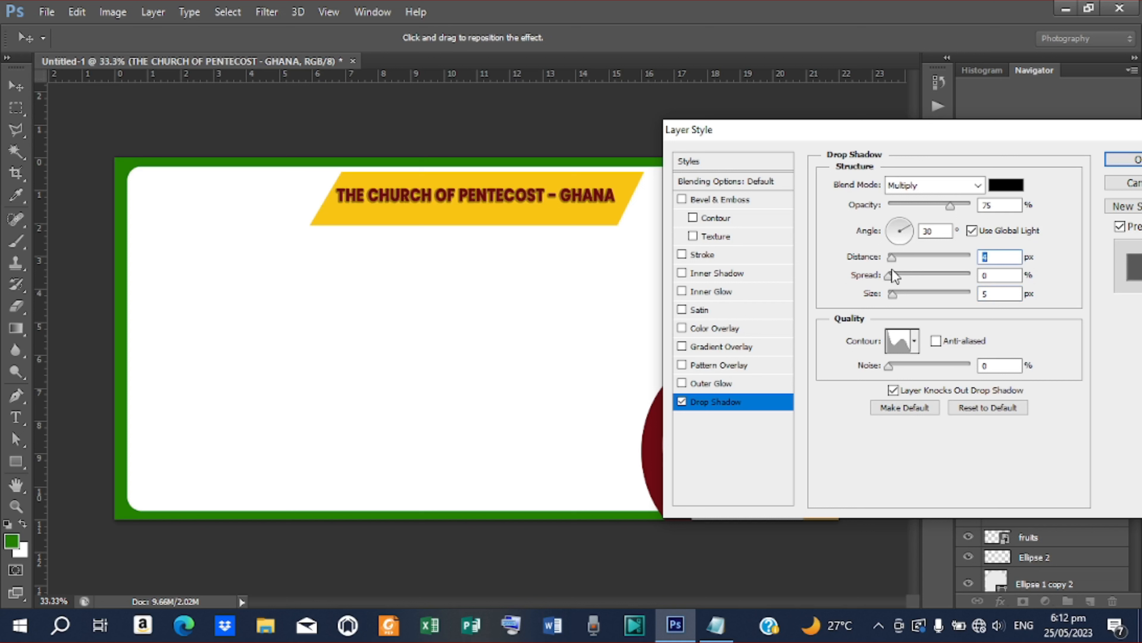
type("2")
left_click_drag(995, 292, 962, 286)
type("3")
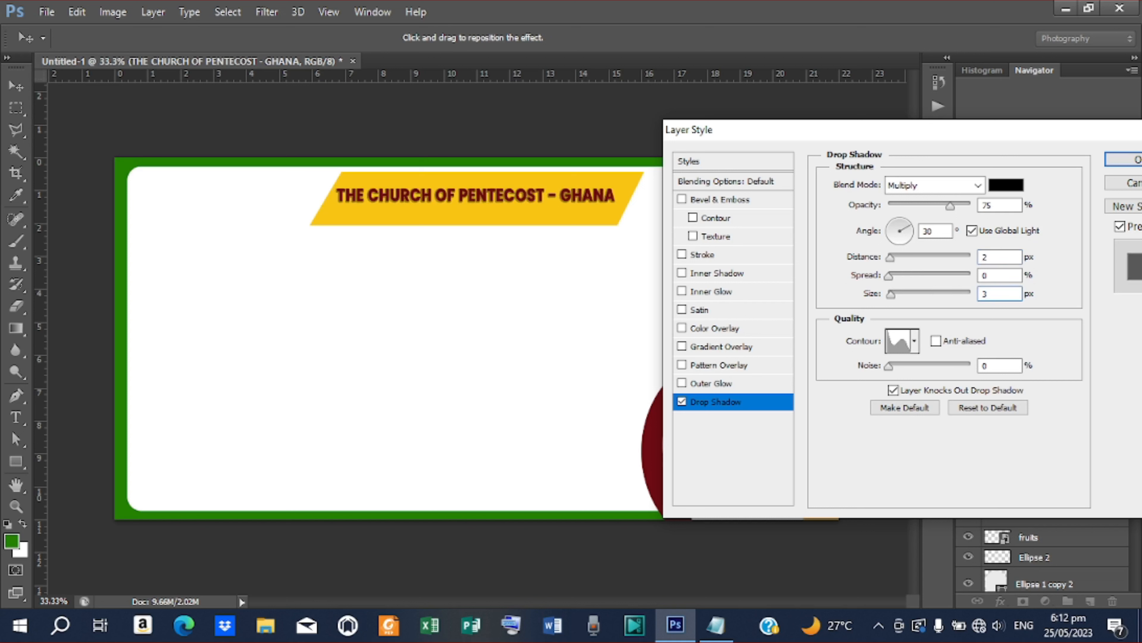
left_click_drag(997, 276, 974, 281)
left_click(1125, 159)
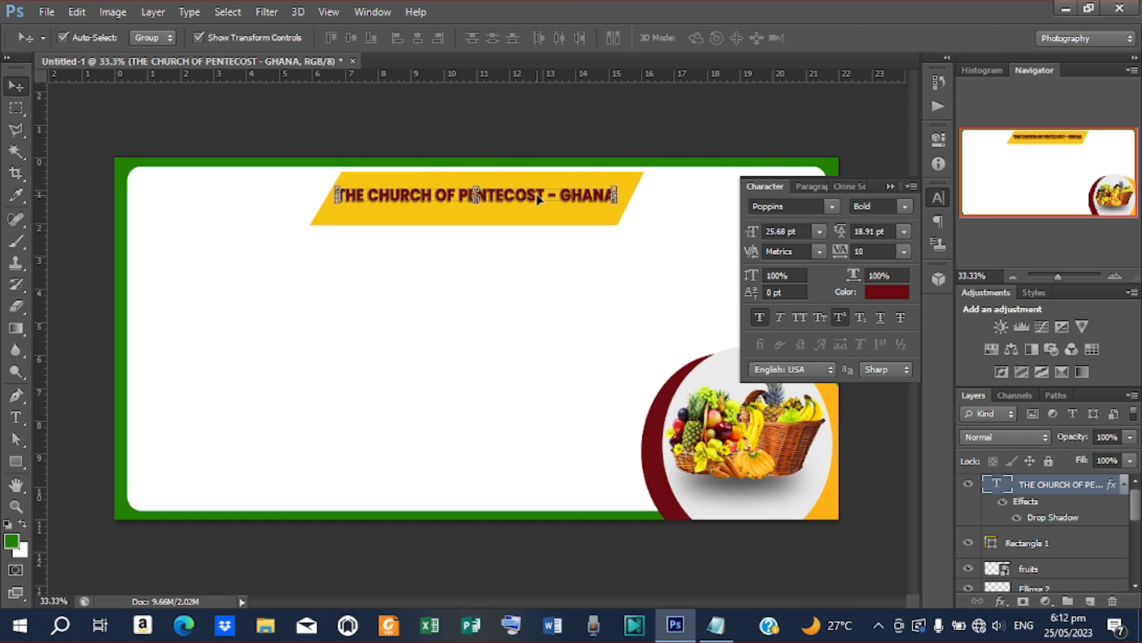
- Duplicate the church name text layer and place the copy directly below the original line inside the banner
key("ctrl+j")
left_click_drag(514, 194, 514, 205)
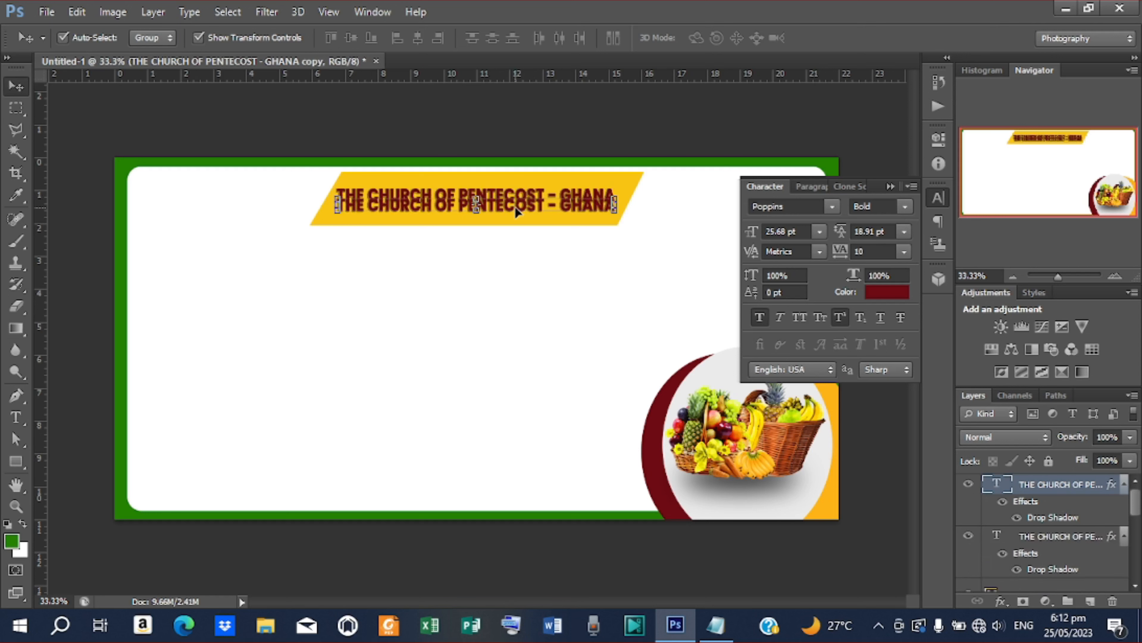
key("Down")
key("Down")
key("Down")
key("Down")
key("Down")
key("Down")
key("Down")
key("Down")
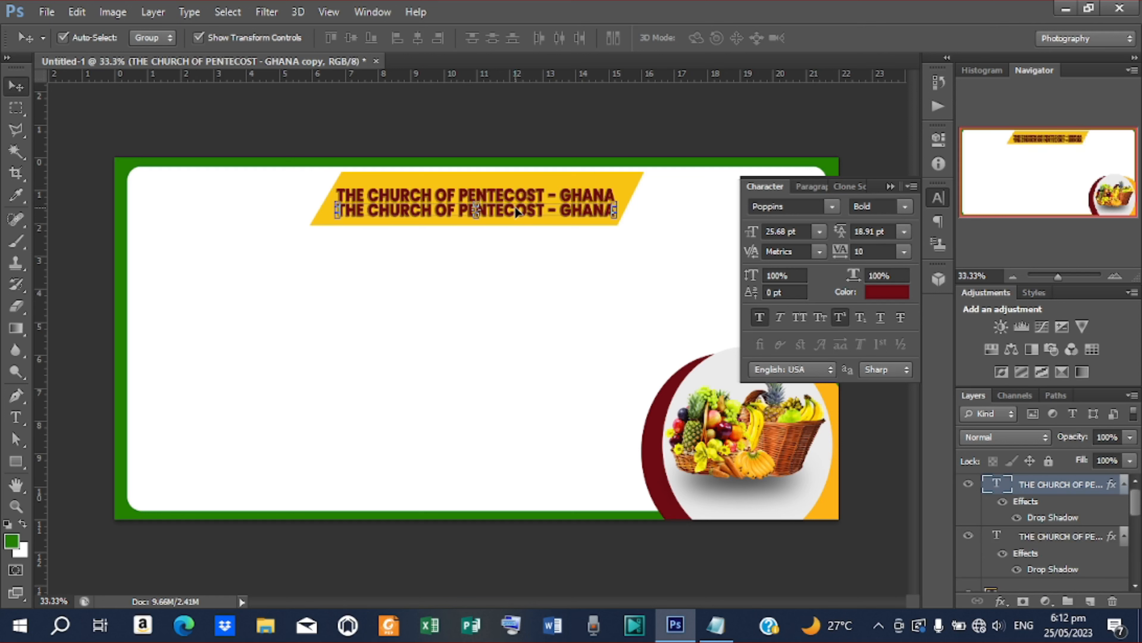
- Replace the duplicated line's text with "PEACE AVENUE CONGREGATION" copied from the Notepad text file
key("t")
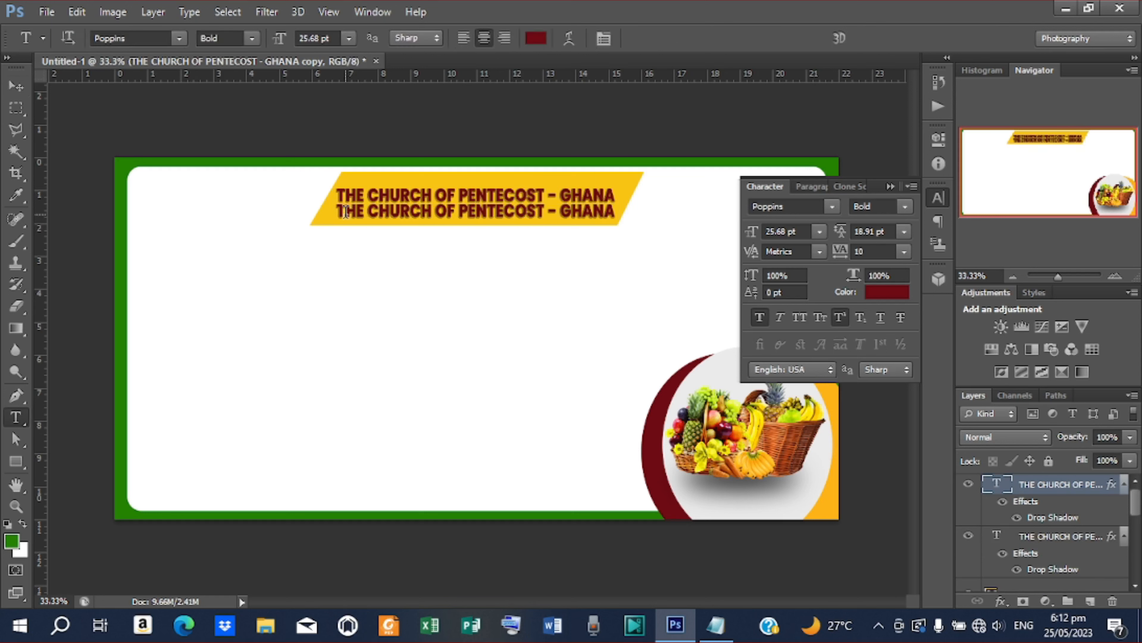
left_click_drag(338, 214, 660, 213)
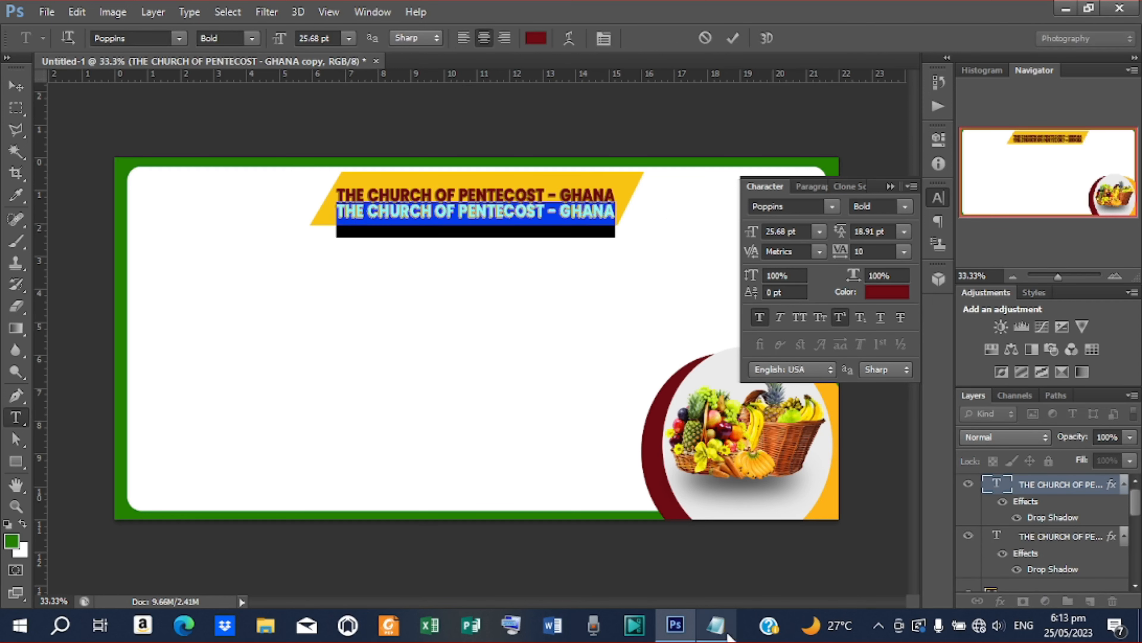
left_click(715, 624)
left_click_drag(374, 347, 205, 351)
key("ctrl+c")
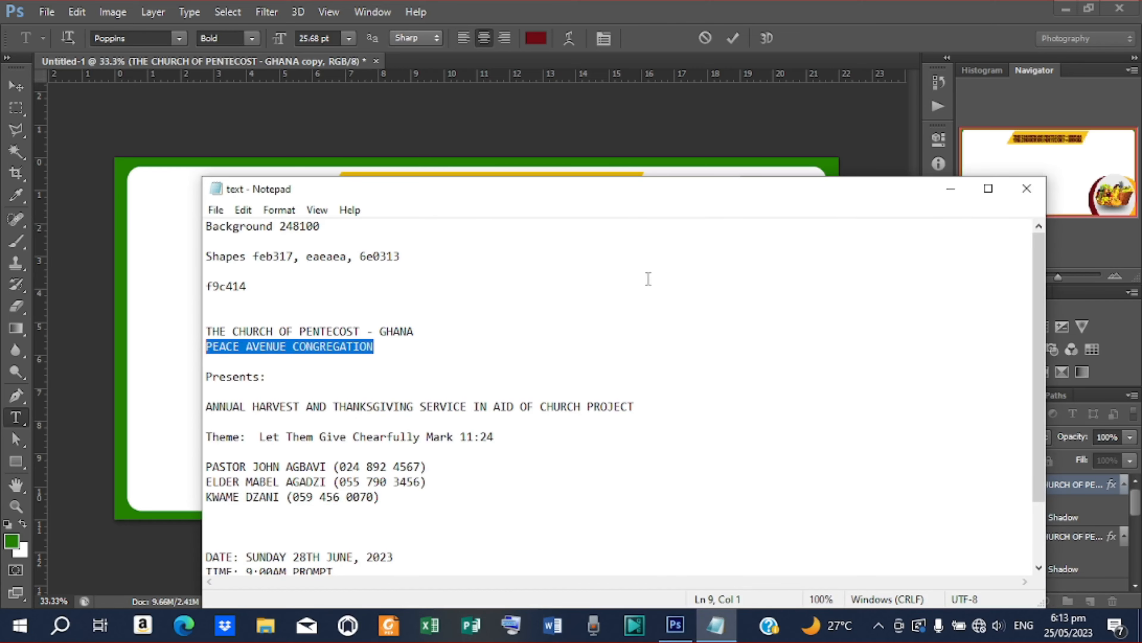
left_click(950, 188)
key("ctrl+v")
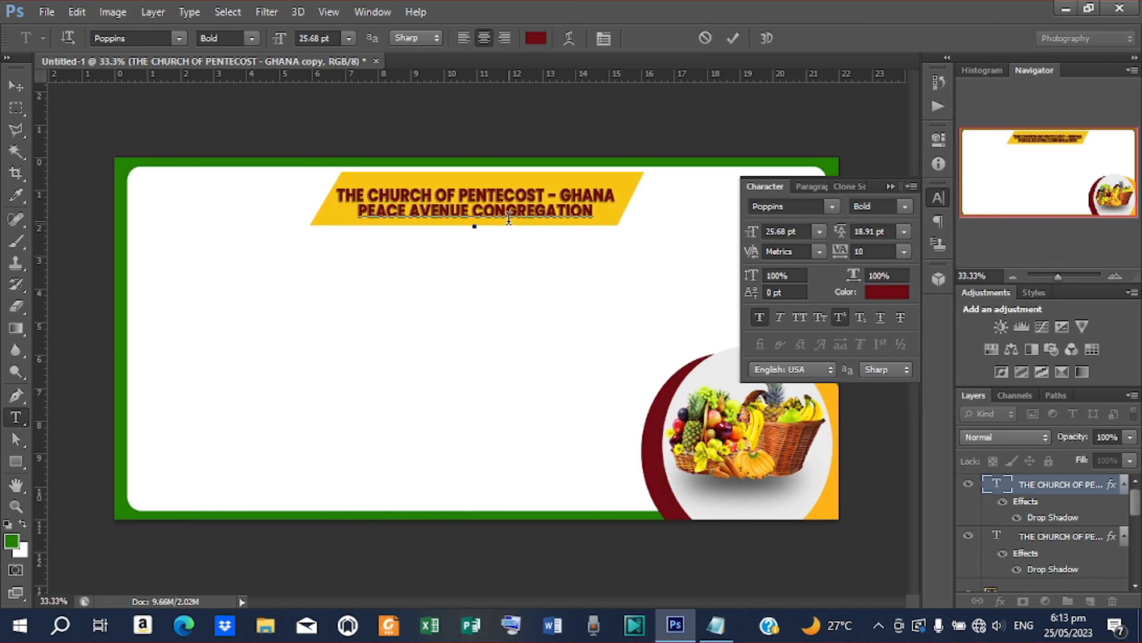
left_click(732, 38)
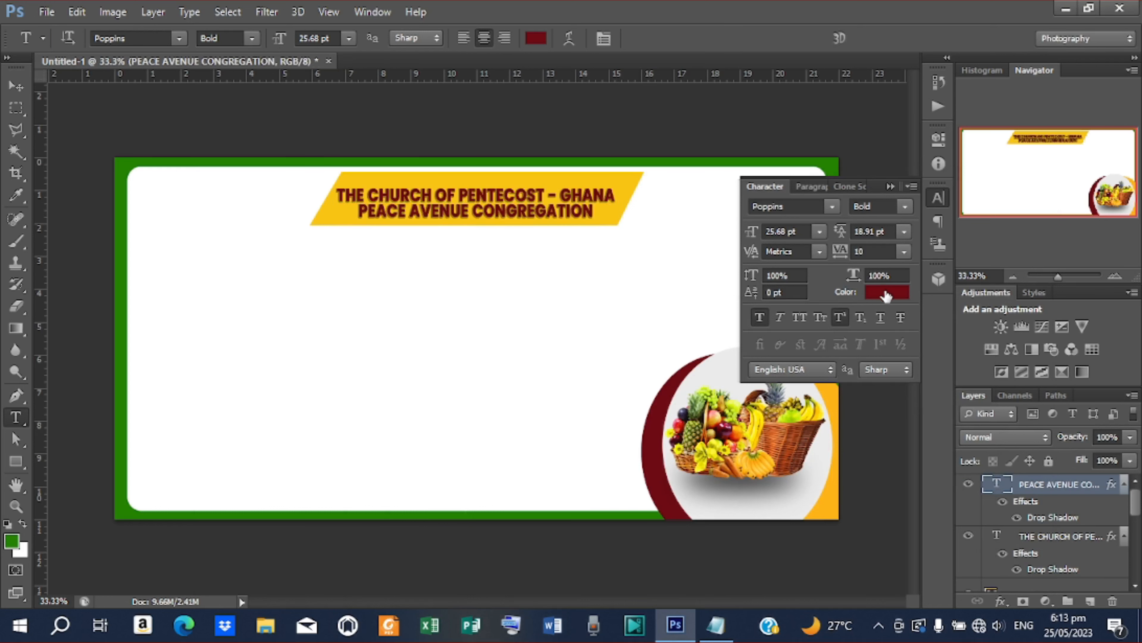
- Place the Church of Pentecost logo image into the layout and rasterize its layer
left_click(16, 91)
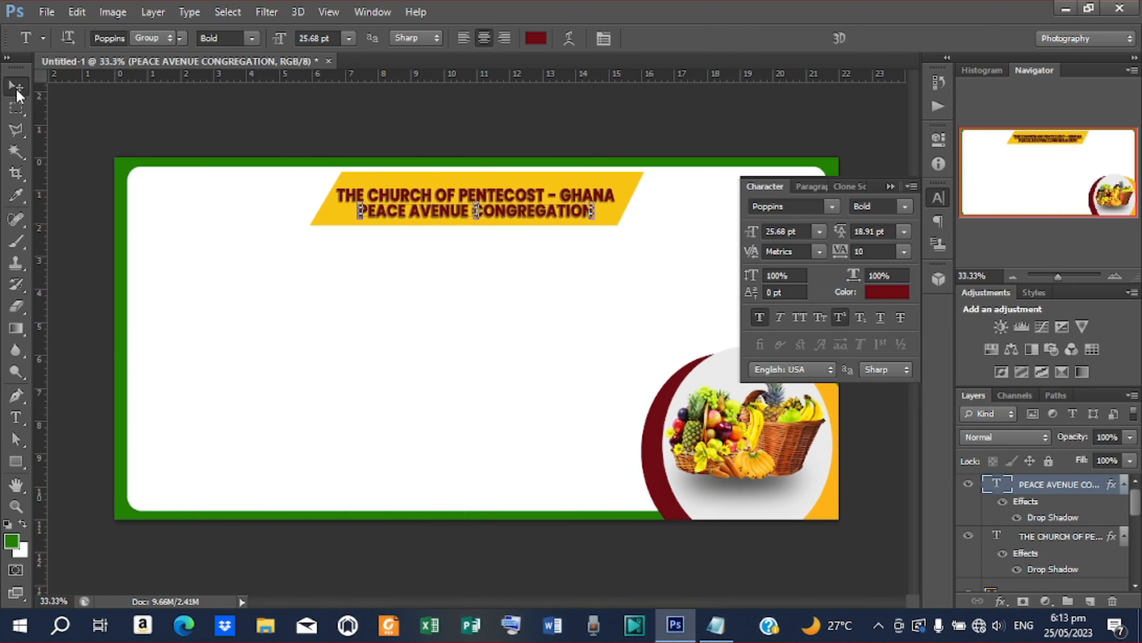
left_click(46, 12)
left_click(118, 287)
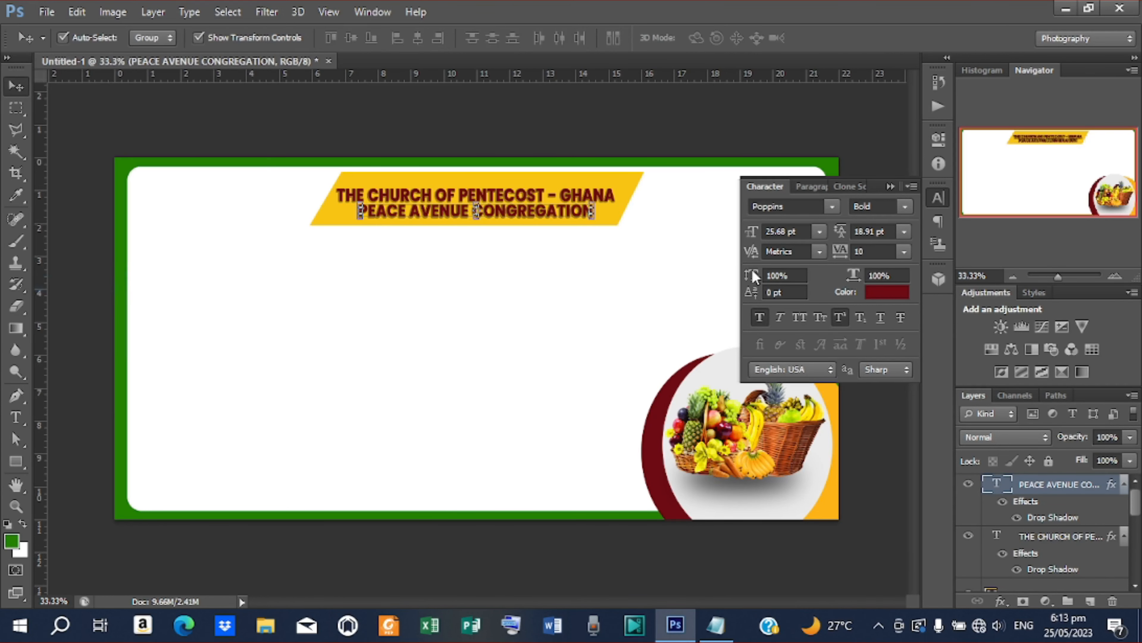
left_click(869, 283)
left_click(1080, 525)
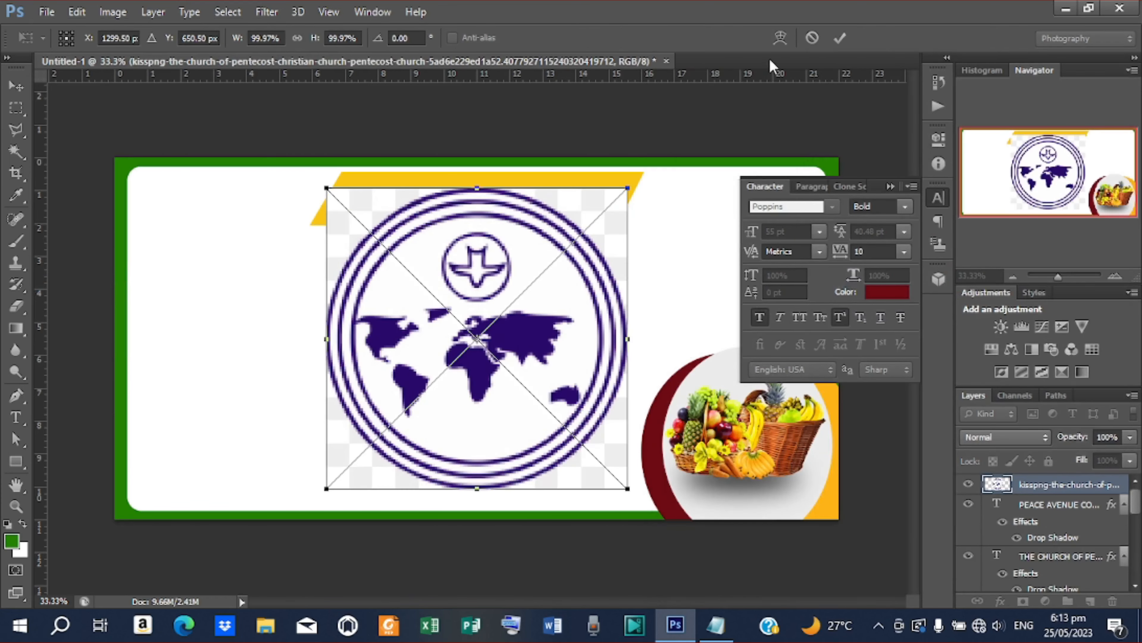
left_click(839, 38)
right_click(1050, 487)
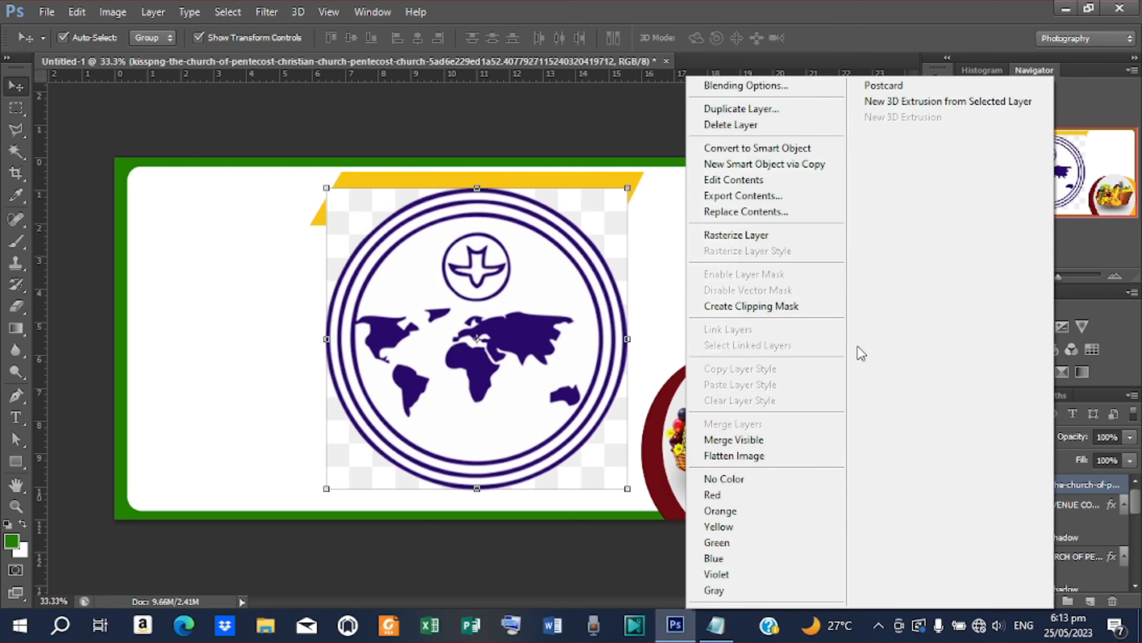
left_click(794, 234)
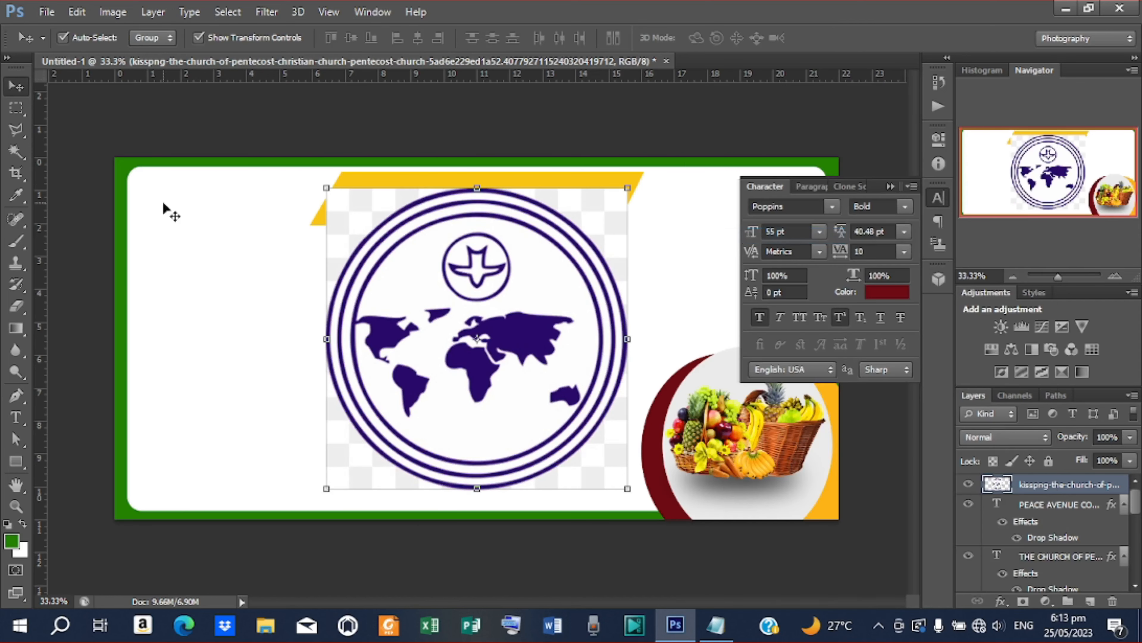
- Delete the checkered background from all four corners around the round logo using the Magic Wand, and clear the selection
left_click(16, 152)
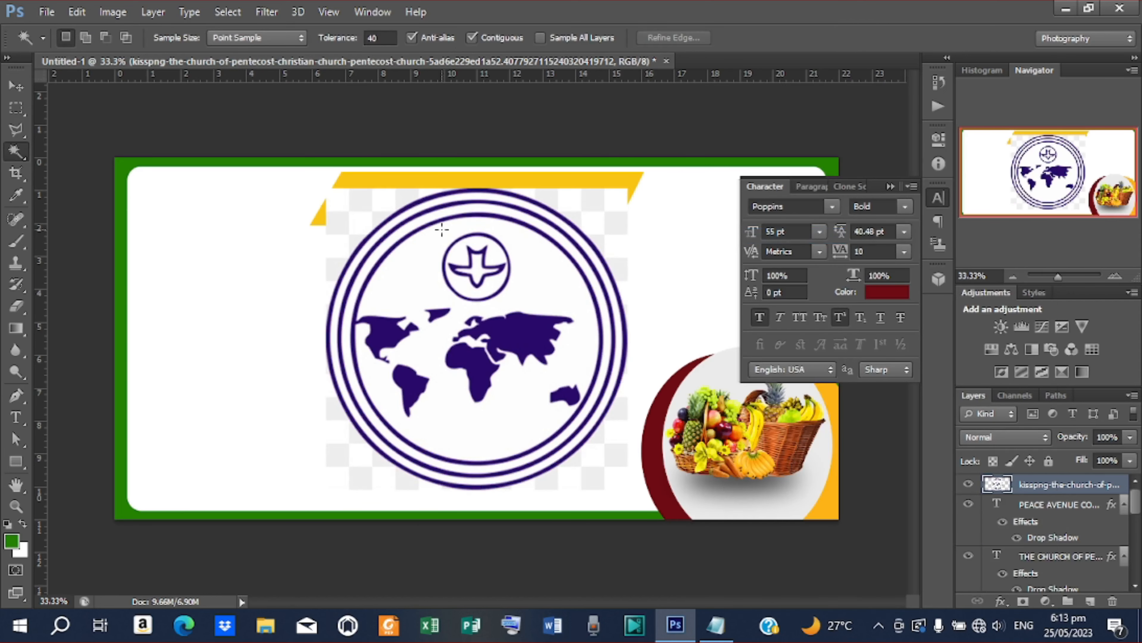
left_click(585, 218)
key("Delete")
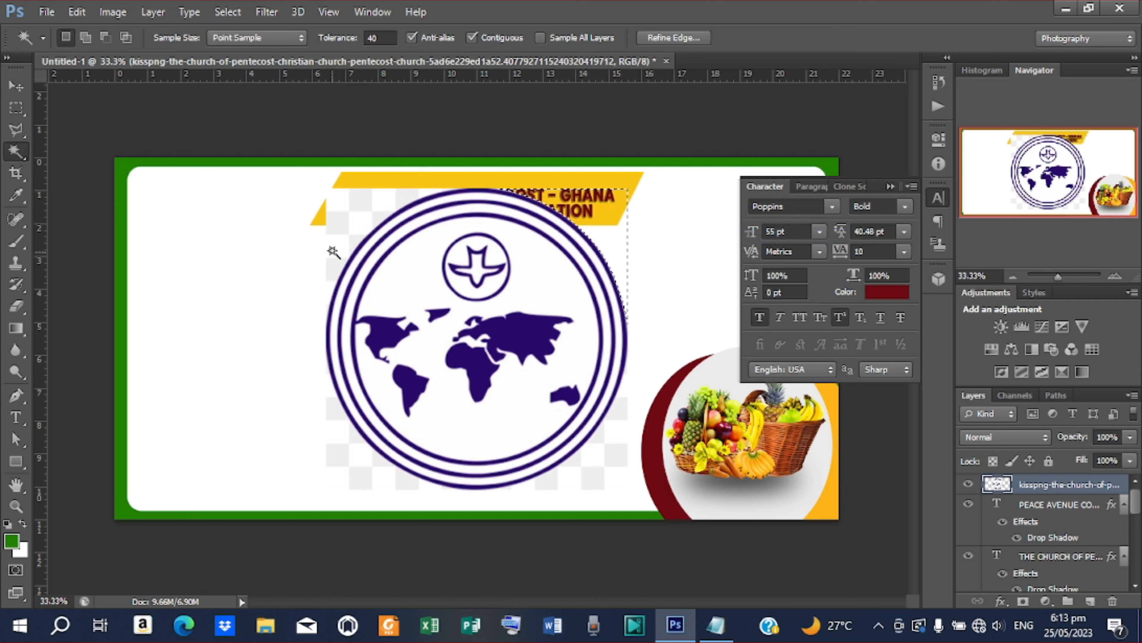
left_click(367, 234)
key("Delete")
left_click(590, 465)
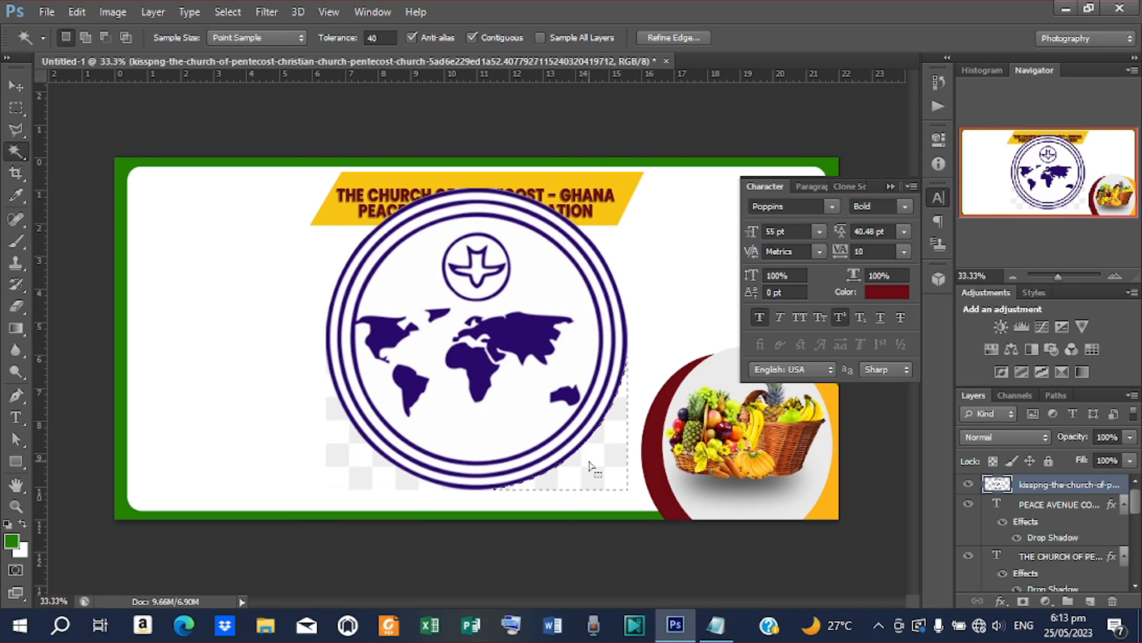
key("Delete")
left_click(354, 459)
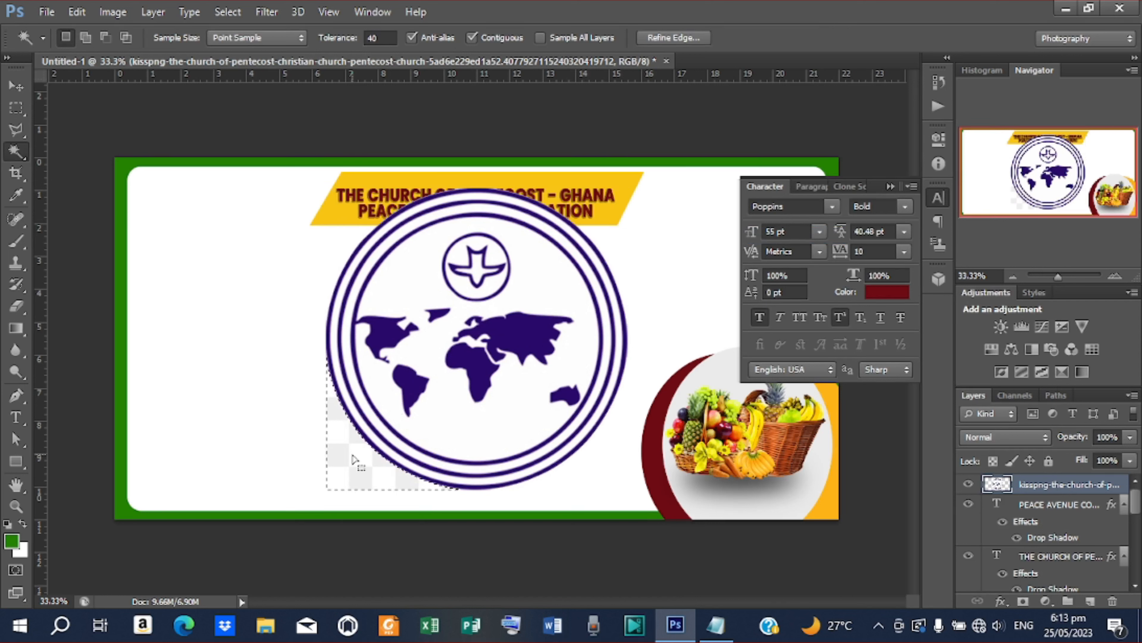
key("Delete")
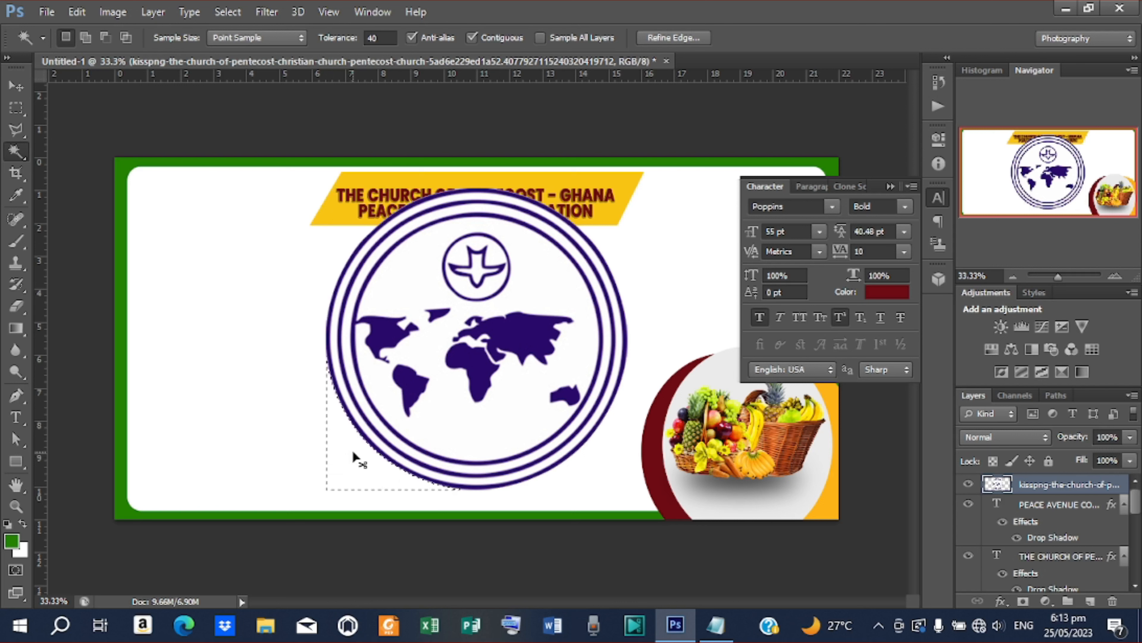
left_click(16, 86)
key("ctrl+d")
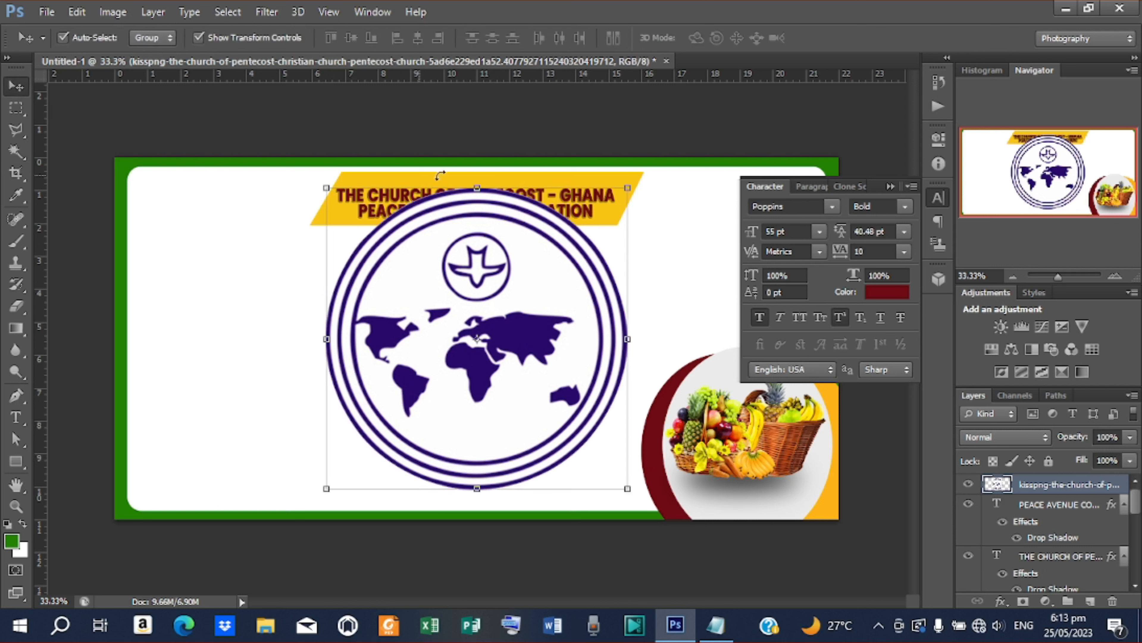
- Scale the logo down to about 14.7% and place it beside the start of the yellow banner
left_click(627, 186)
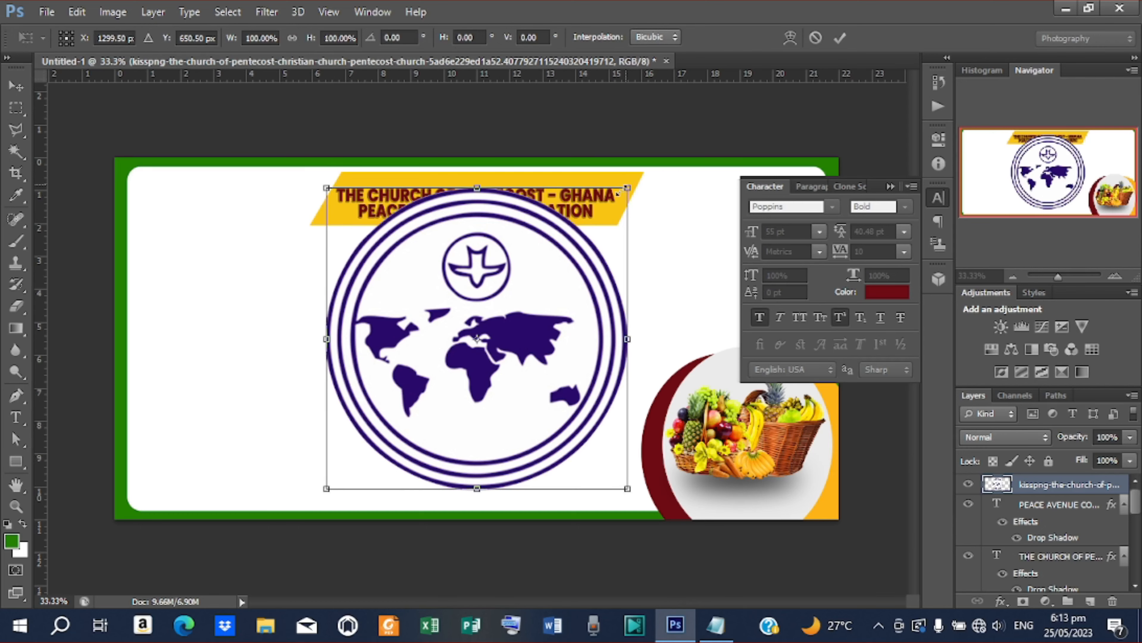
left_click_drag(618, 193, 312, 199)
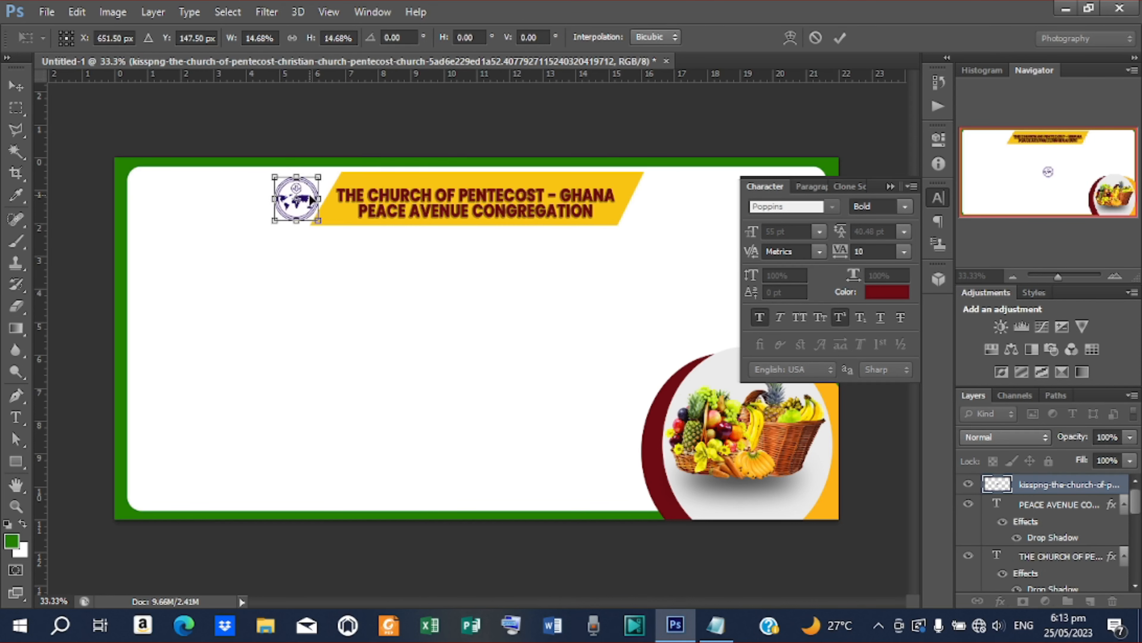
left_click(840, 37)
left_click(674, 155)
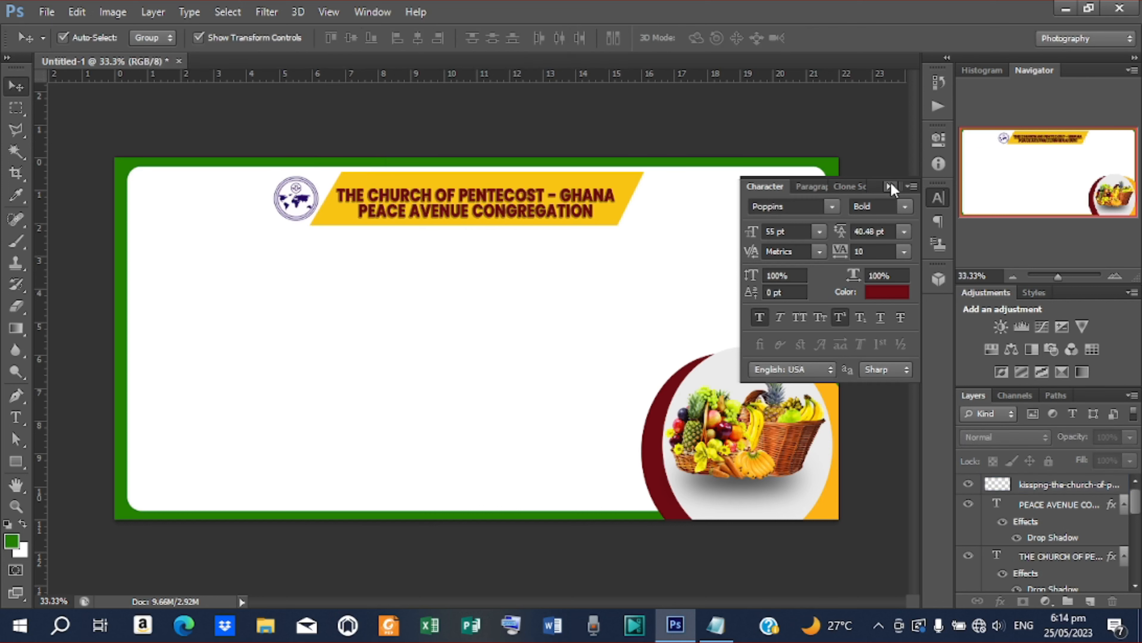
- Add a new text line below the banner reading "Presents:", copied from the Notepad text file
left_click(889, 186)
key("t")
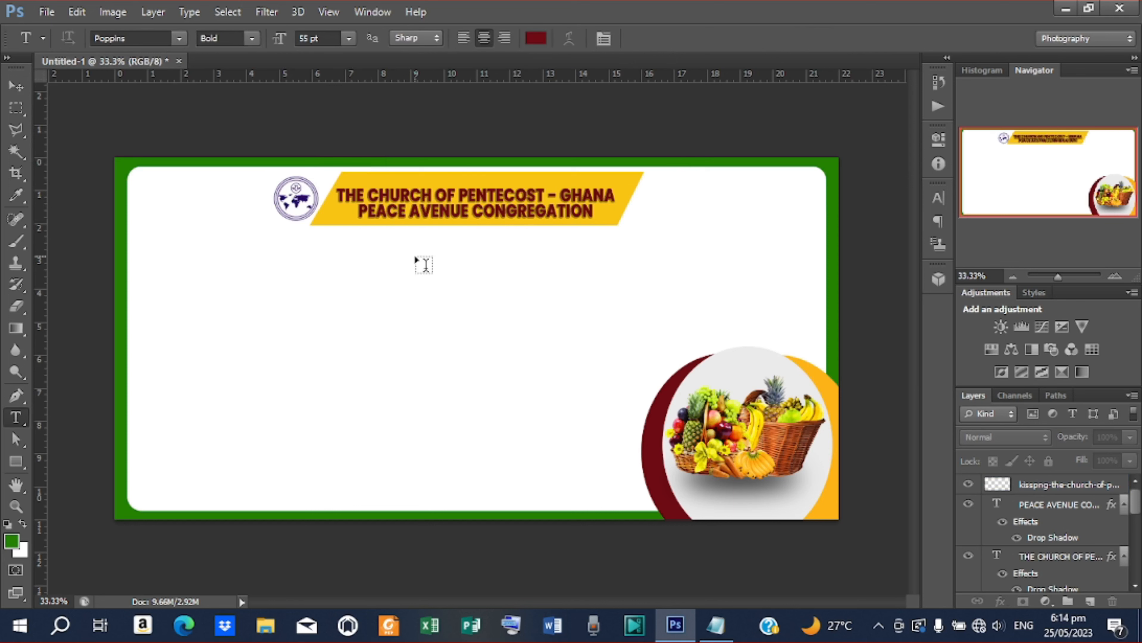
left_click(414, 259)
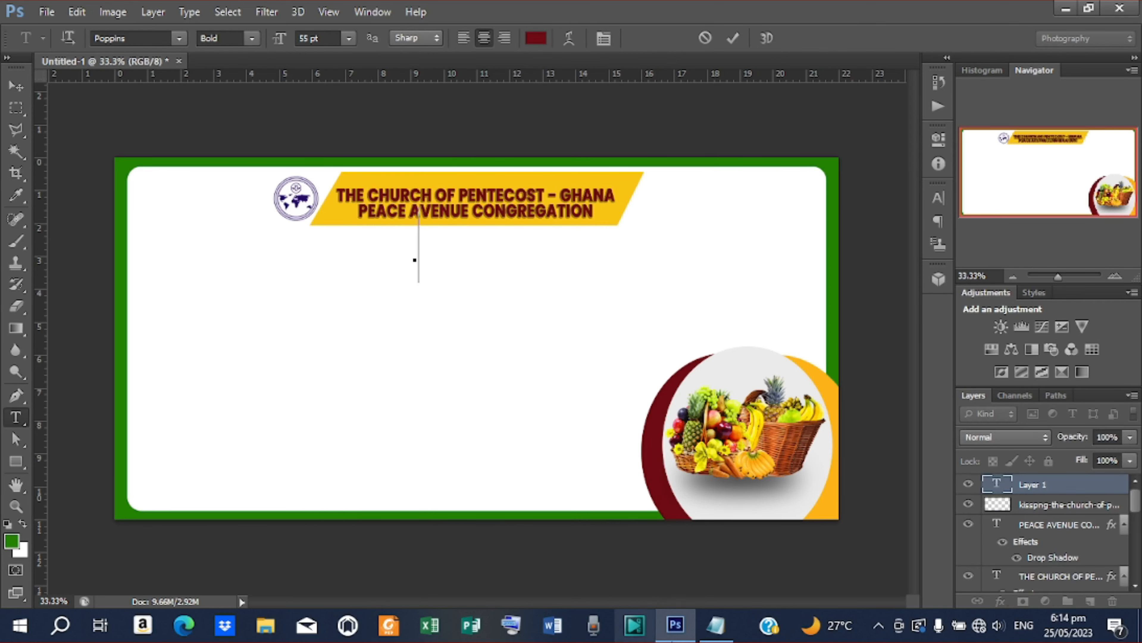
left_click(715, 624)
left_click(269, 376)
left_click_drag(269, 377, 203, 376)
key("ctrl+c")
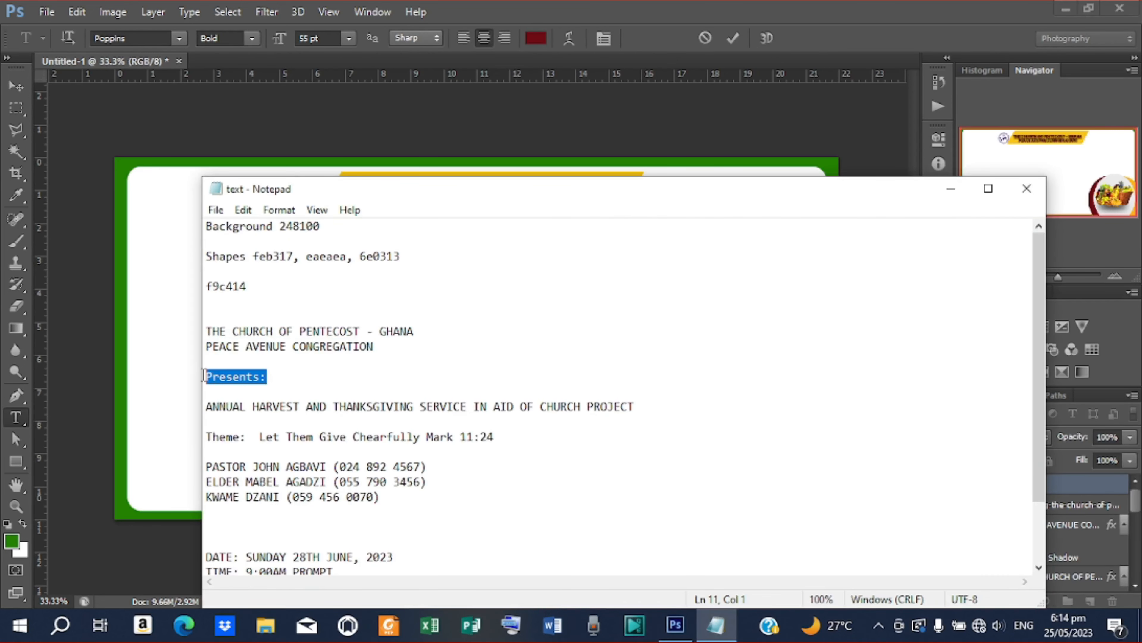
left_click(950, 188)
key("ctrl+v")
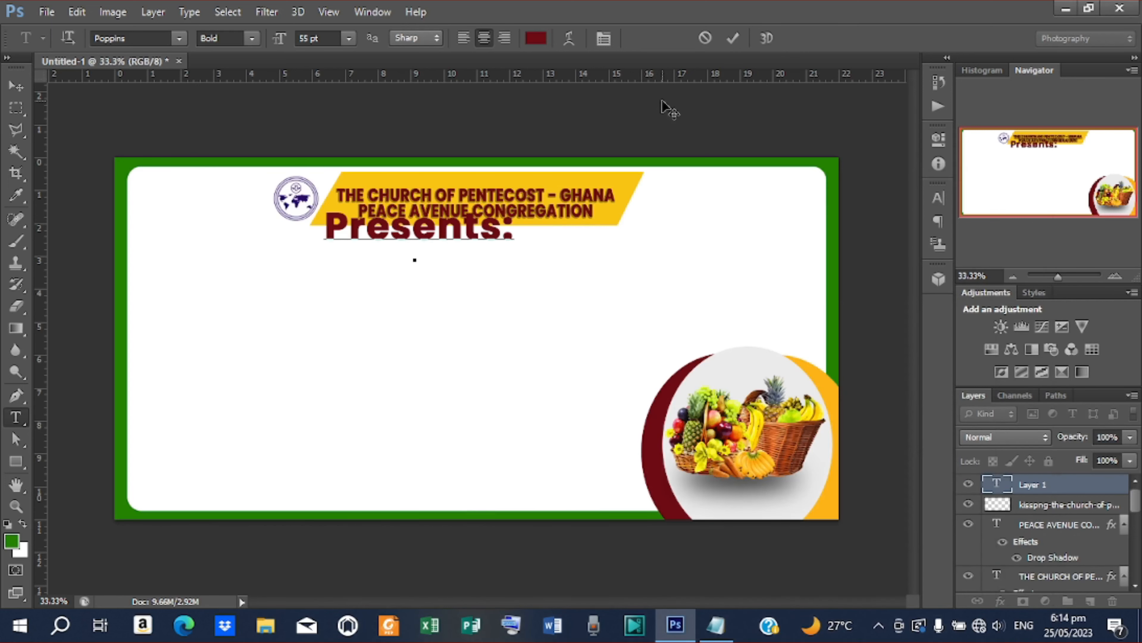
left_click(315, 115)
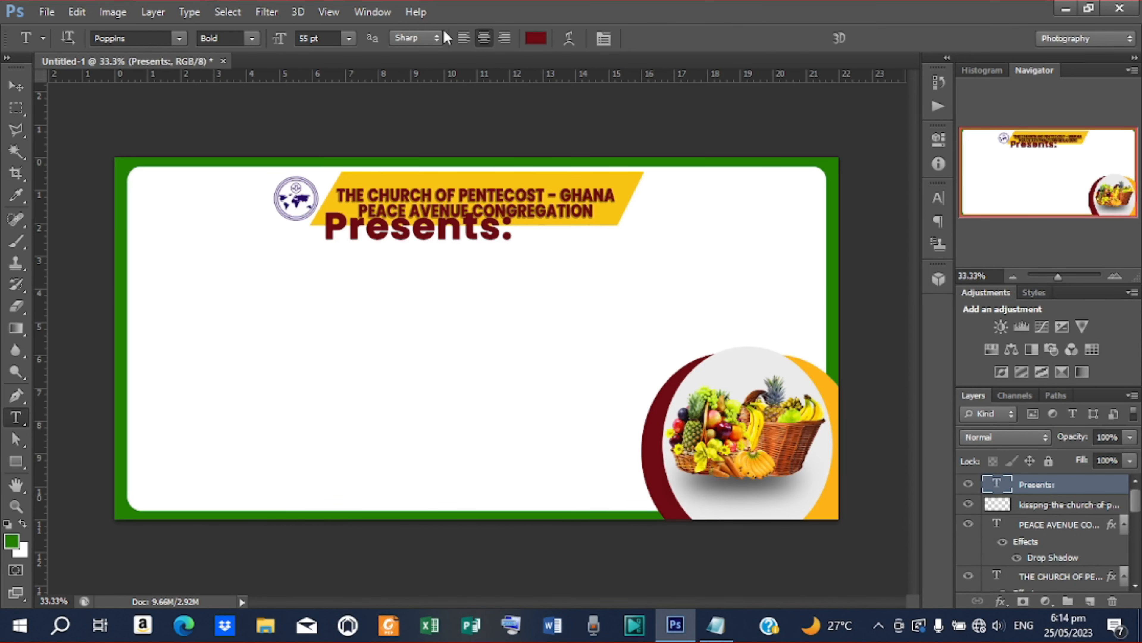
- Color the "Presents:" text with the logo's dark purple (2a0169) and set its font style to Medium
left_click(535, 37)
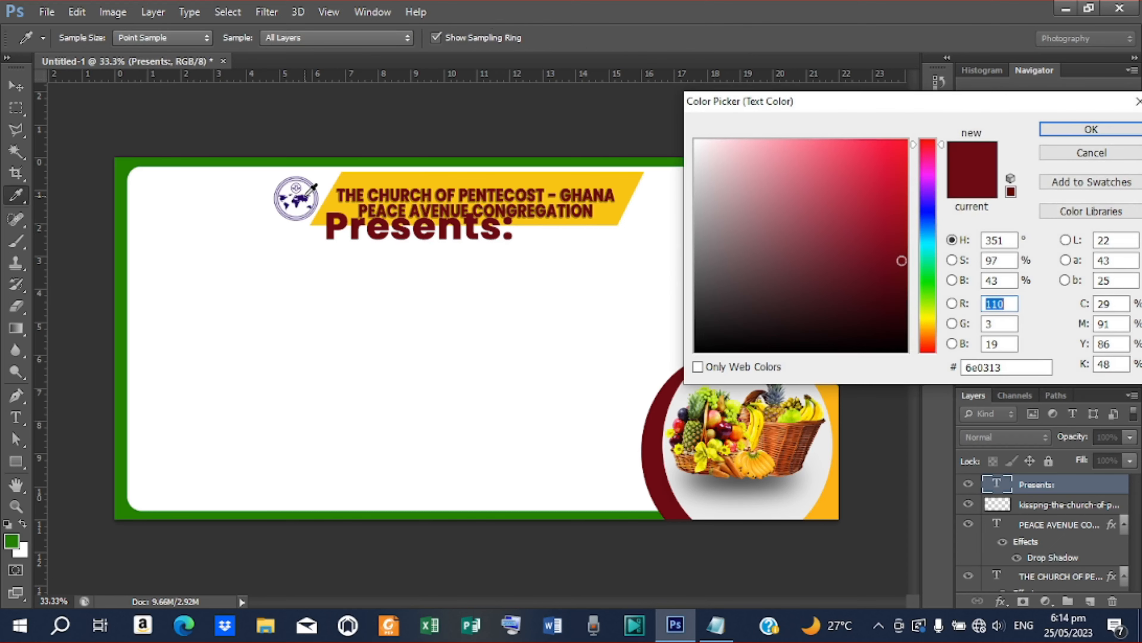
left_click(306, 194)
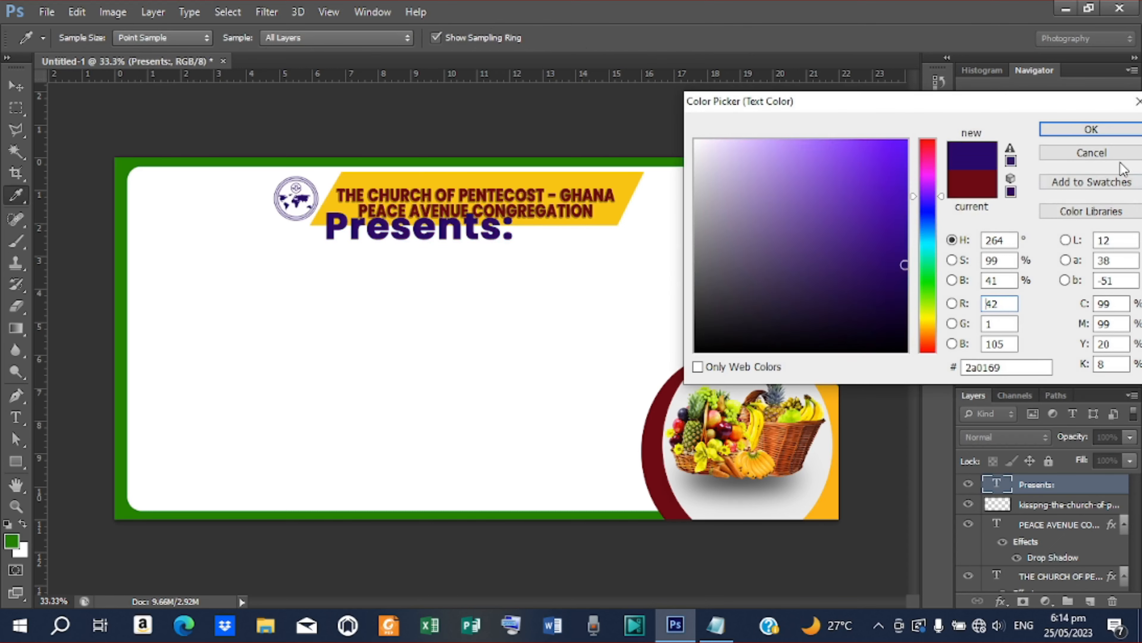
left_click(1082, 130)
left_click(939, 198)
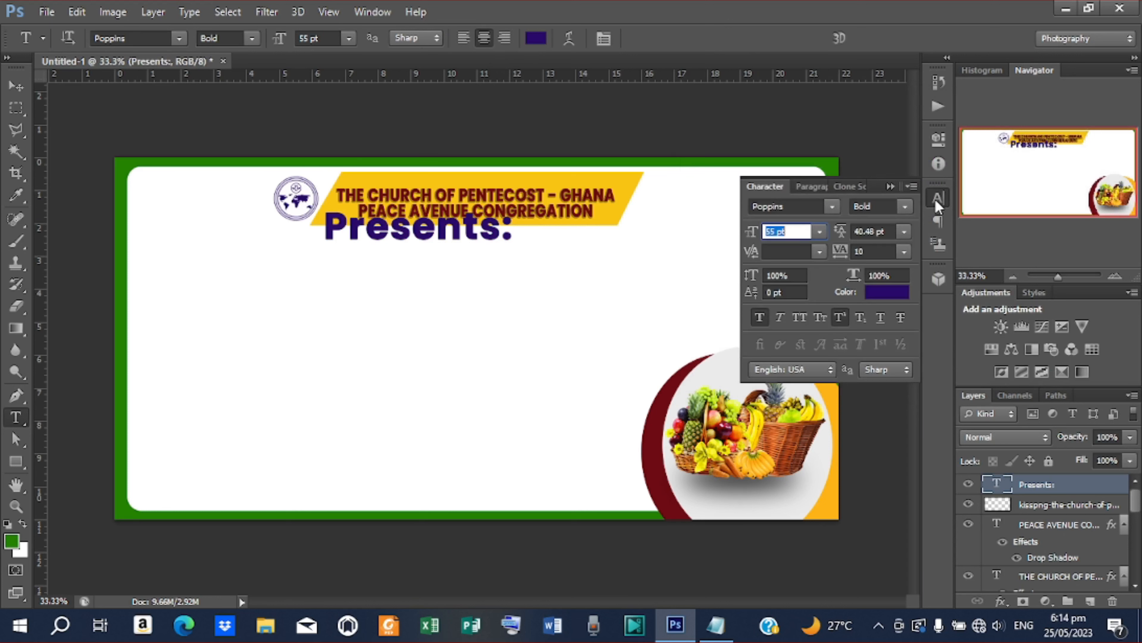
left_click(904, 207)
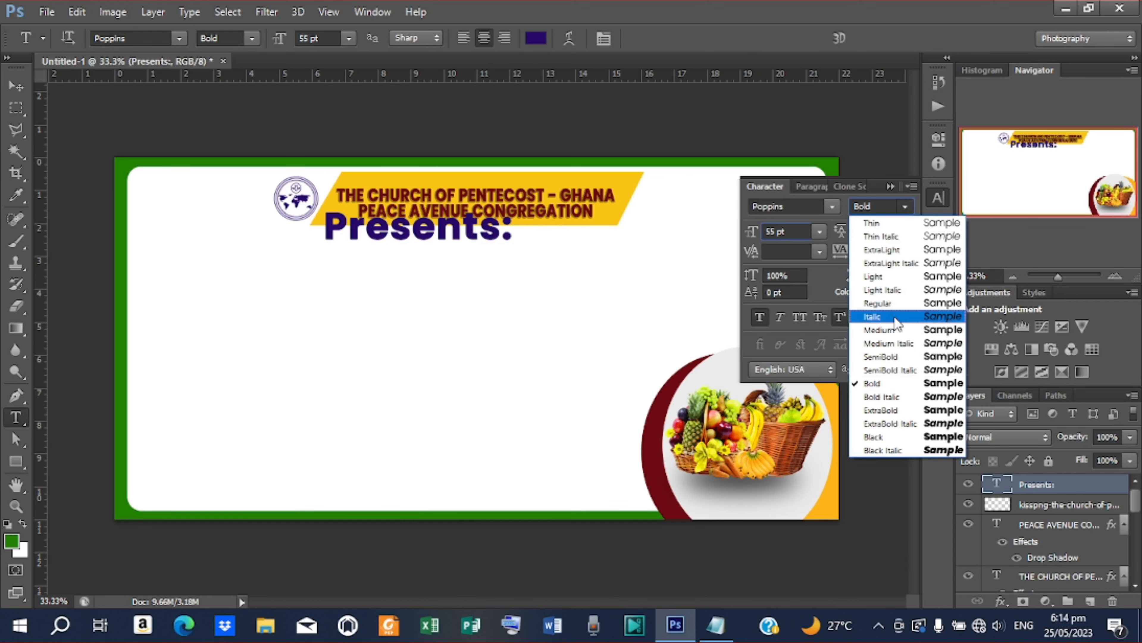
left_click(884, 330)
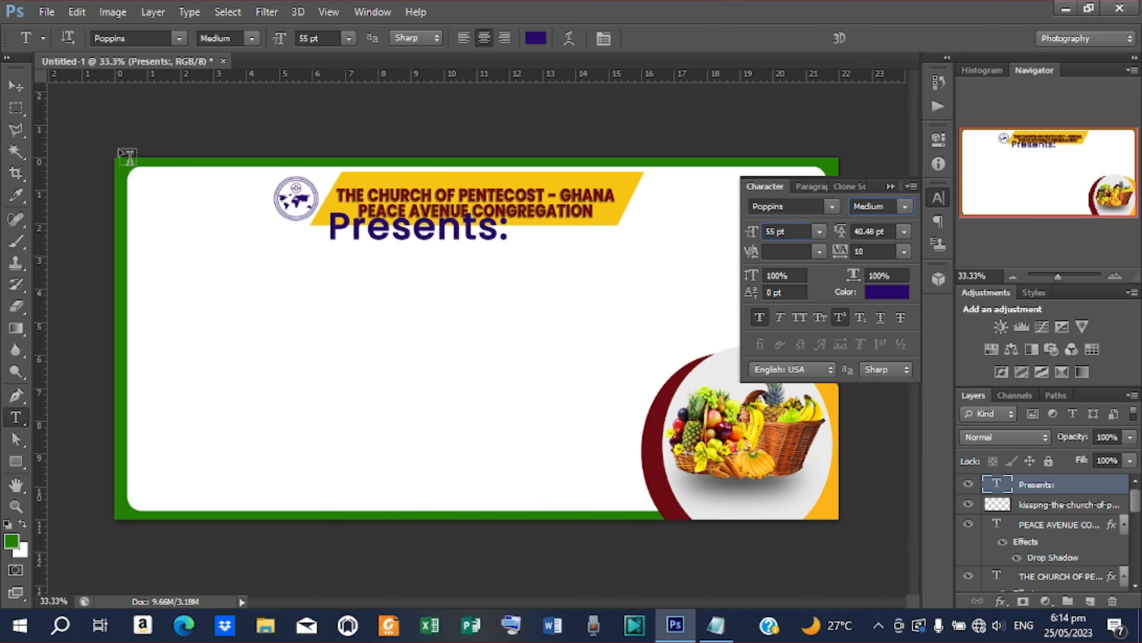
- Move the "Presents:" text clear of the banner and scale it down to about 34.82 pt
left_click(16, 85)
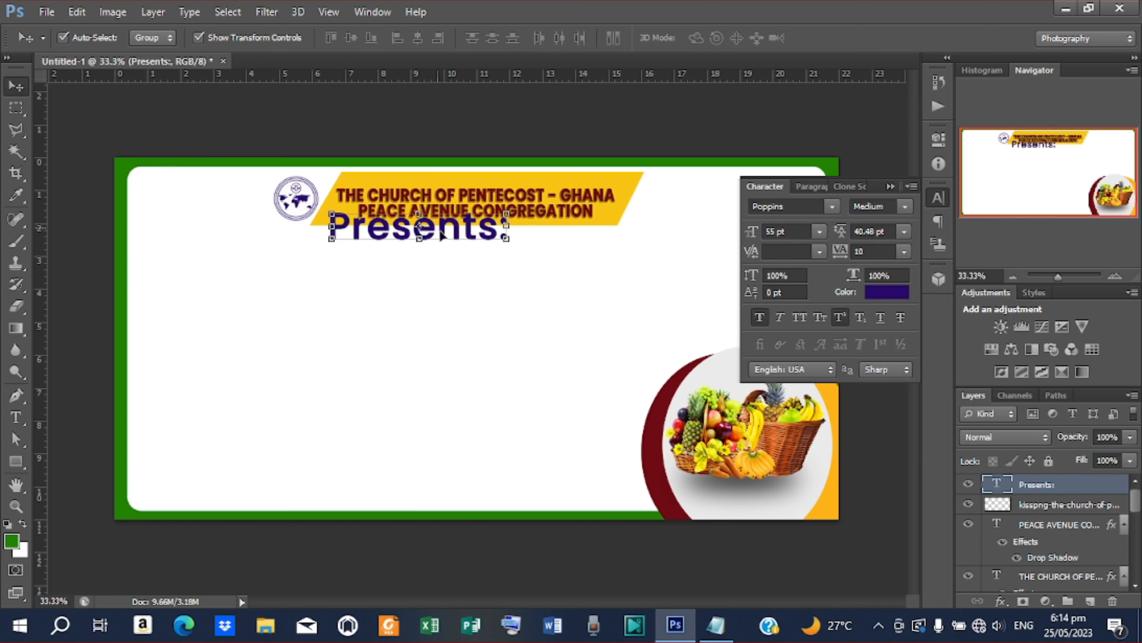
left_click_drag(440, 234, 485, 272)
left_click(555, 241)
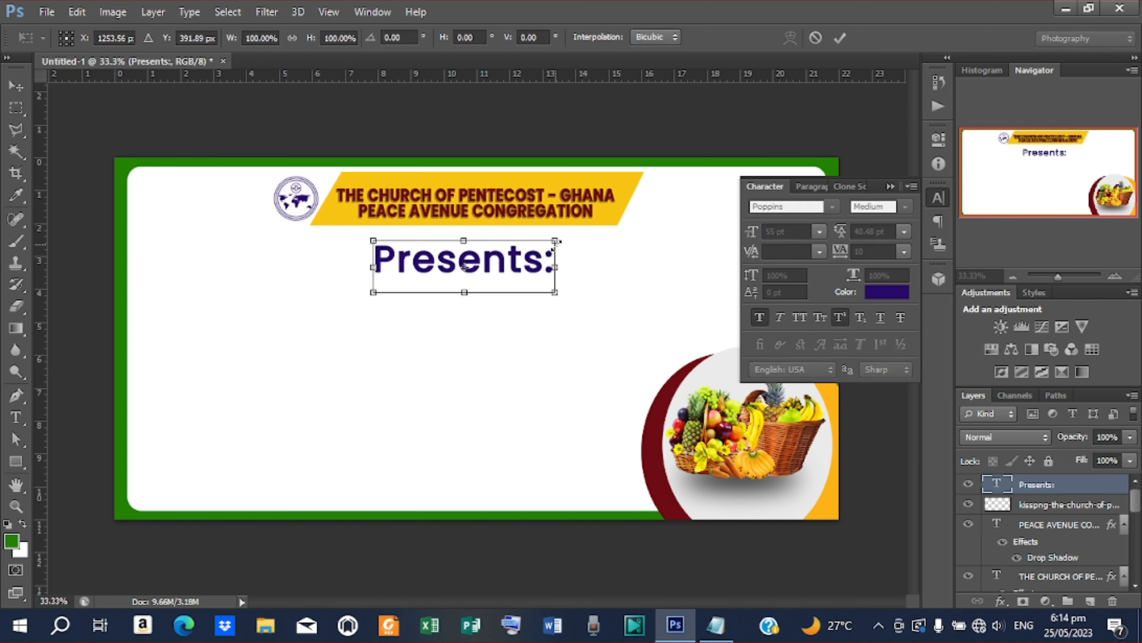
left_click_drag(556, 239, 521, 251)
left_click(839, 38)
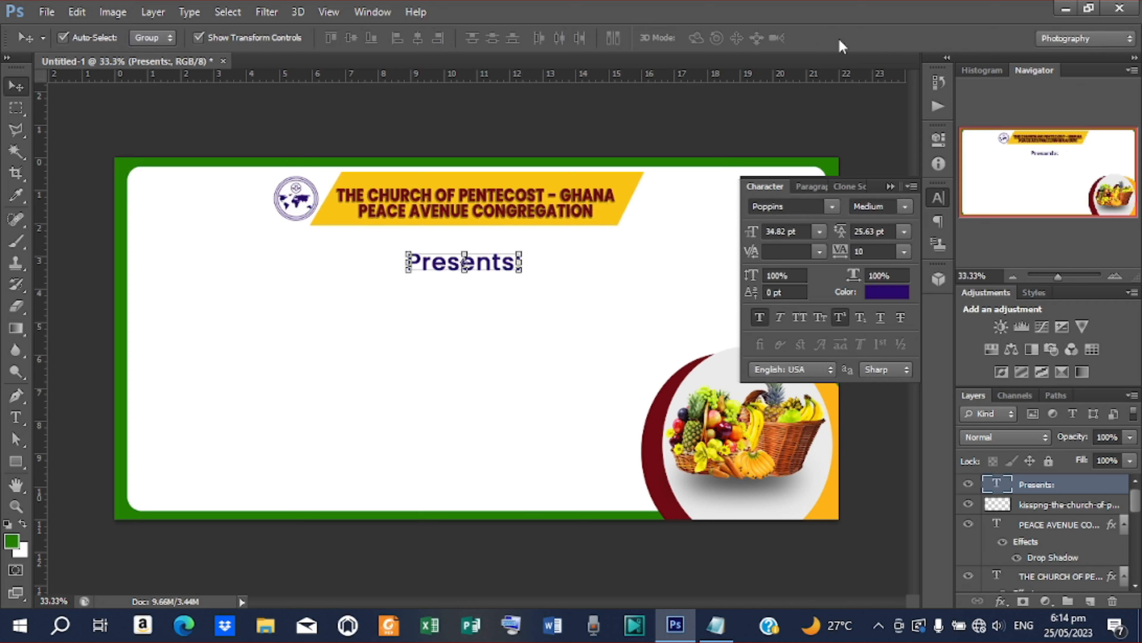
- Center the "Presents:" text horizontally on the canvas and nudge it up closer to the banner
key("ctrl+a")
left_click(418, 38)
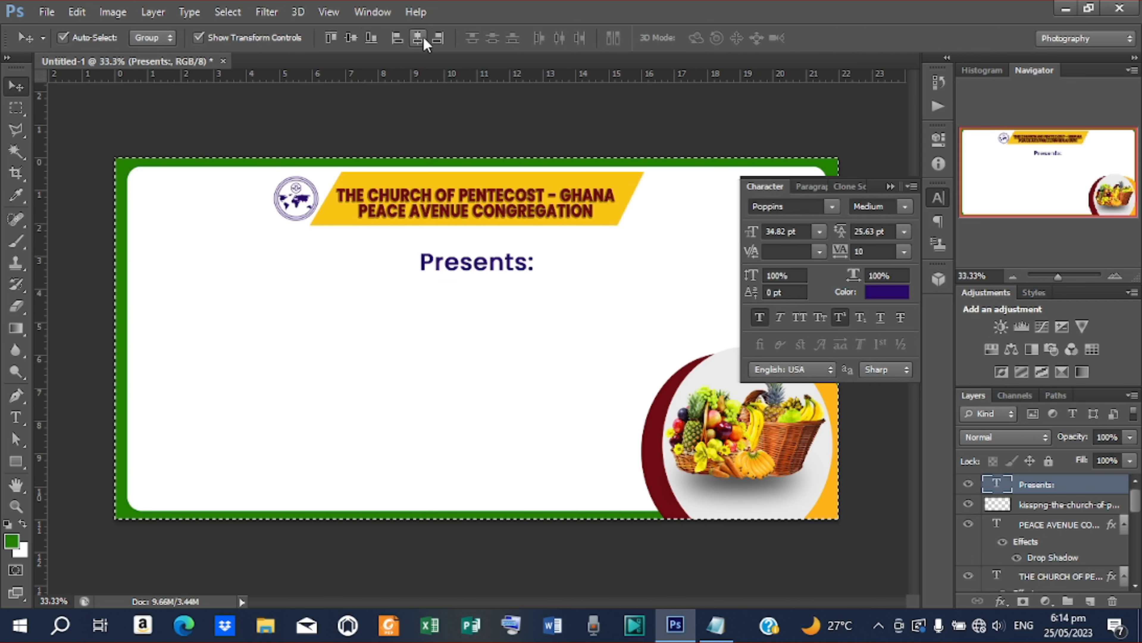
key("ctrl+d")
key("shift+Up")
key("shift+Up")
key("shift+Up")
key("shift+Up")
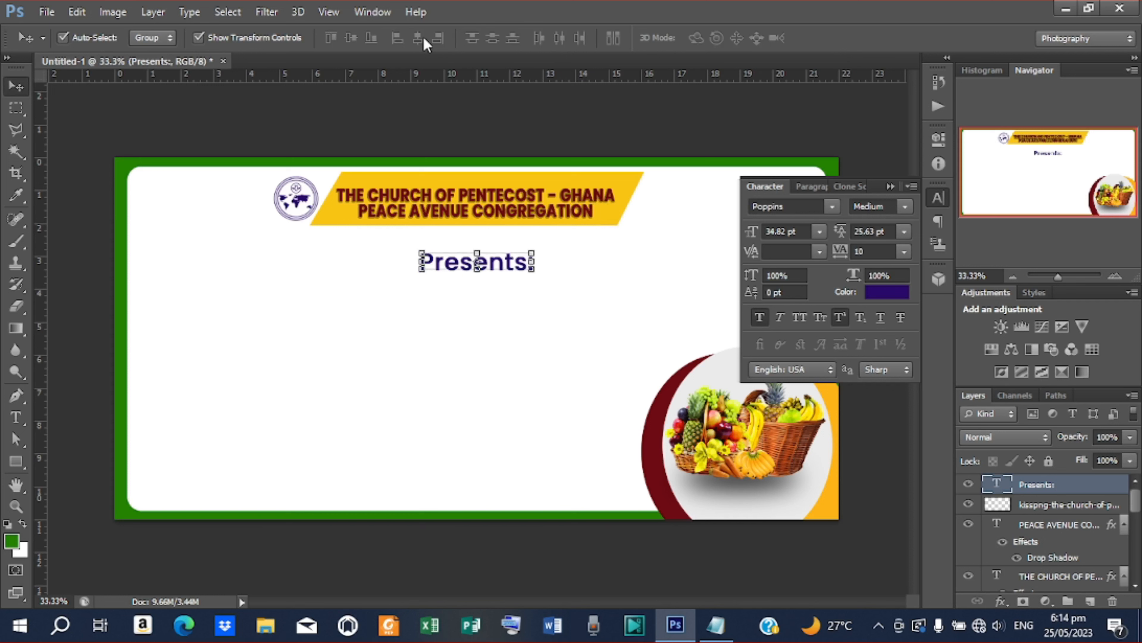
key("shift+Up")
key("shift+Up")
key("shift+Up")
key("shift+Up")
key("shift+Up")
key("shift+Up")
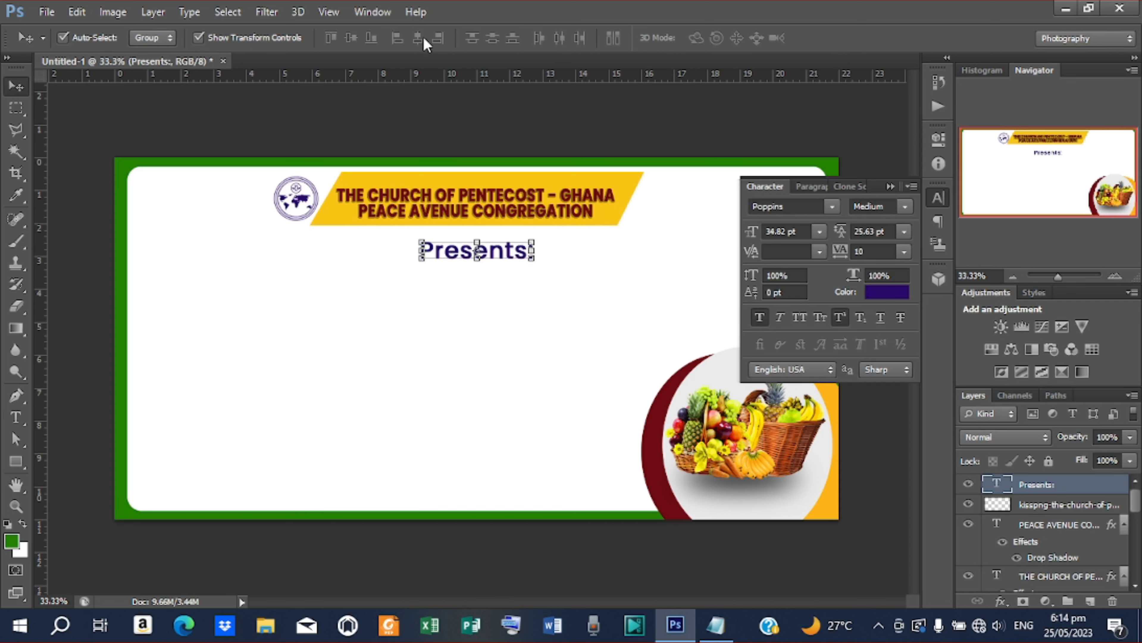
- Nudge the "Presents:" text slightly further up toward the yellow banner
key("shift+Up")
key("shift+Up")
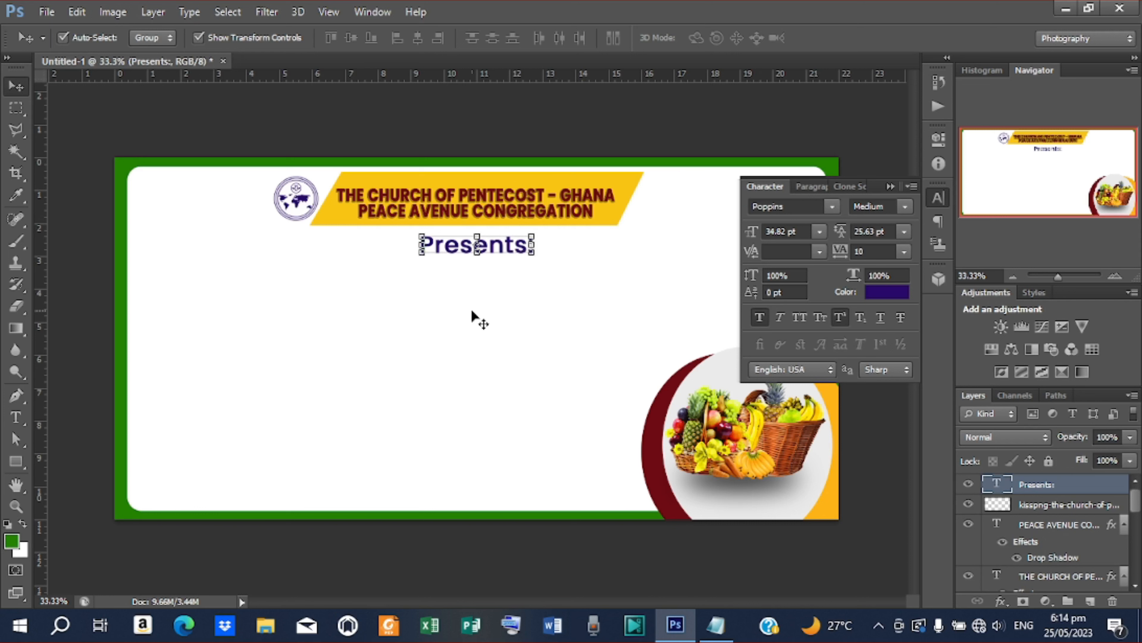
- Add a new text line reading "ANNUAL" below the "Presents:" text, copied from the Notepad text file
key("t")
left_click(417, 292)
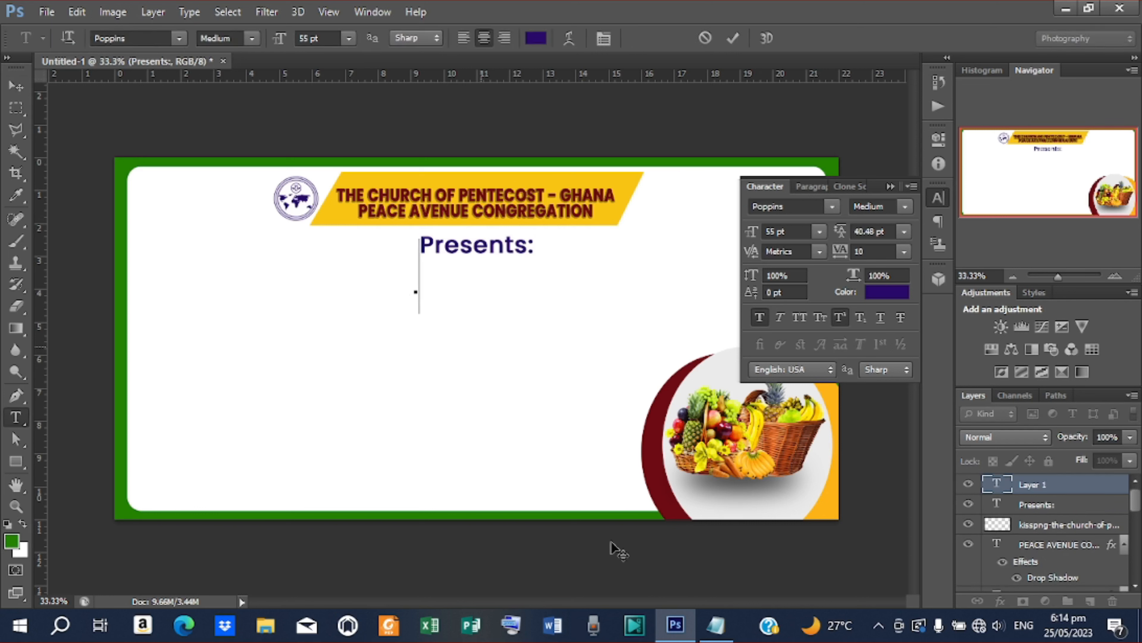
left_click(715, 624)
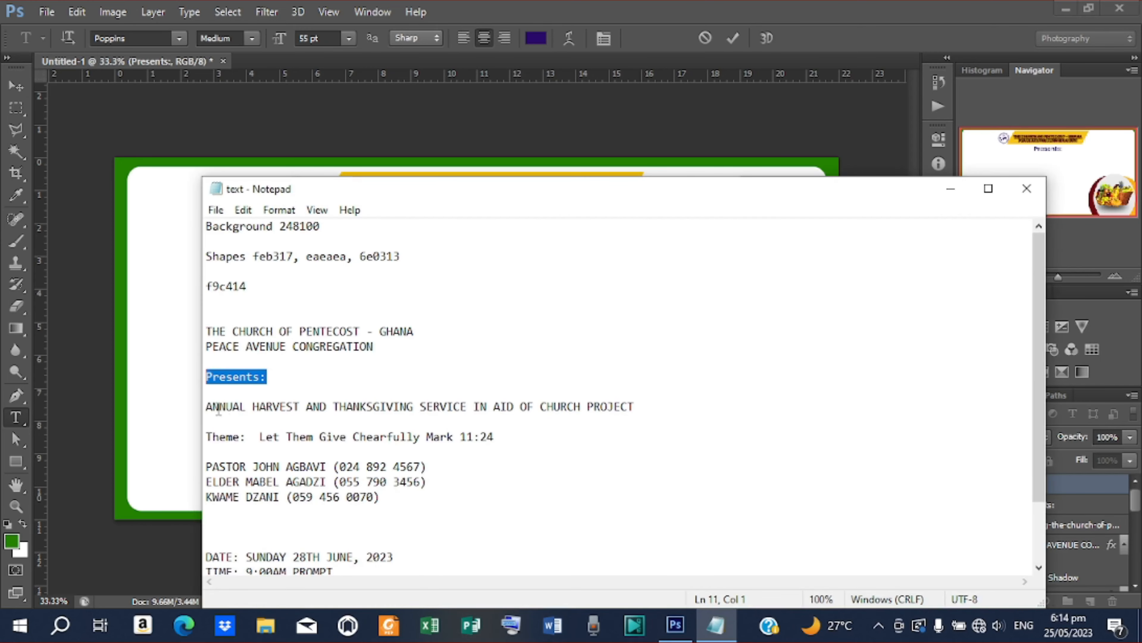
left_click_drag(205, 408, 246, 414)
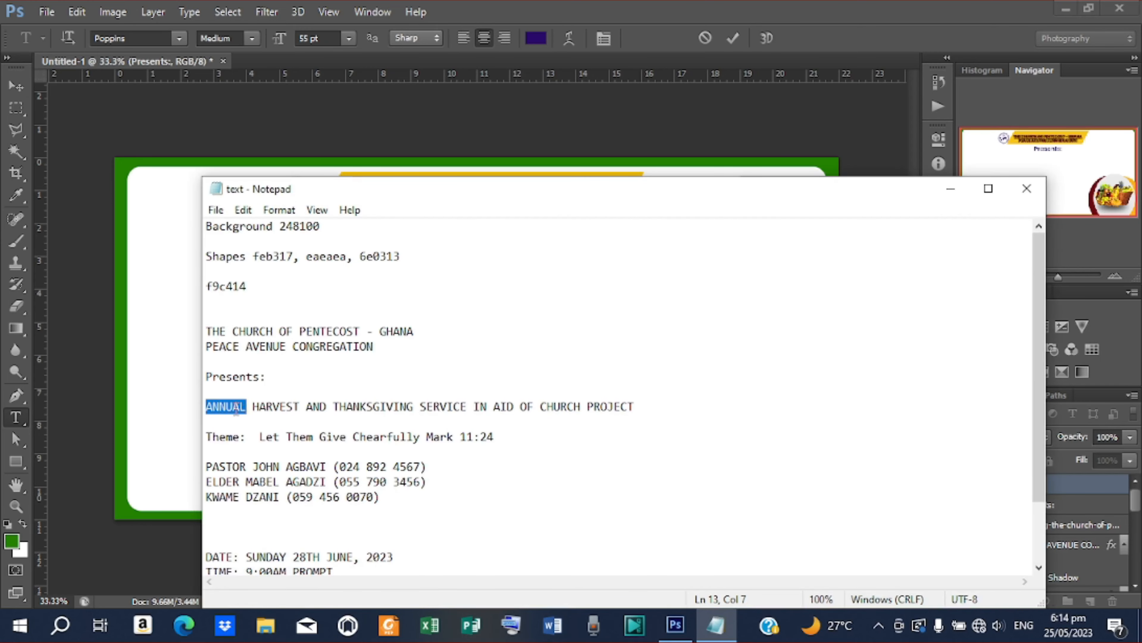
right_click(235, 410)
left_click(285, 207)
left_click(950, 188)
left_click(417, 288)
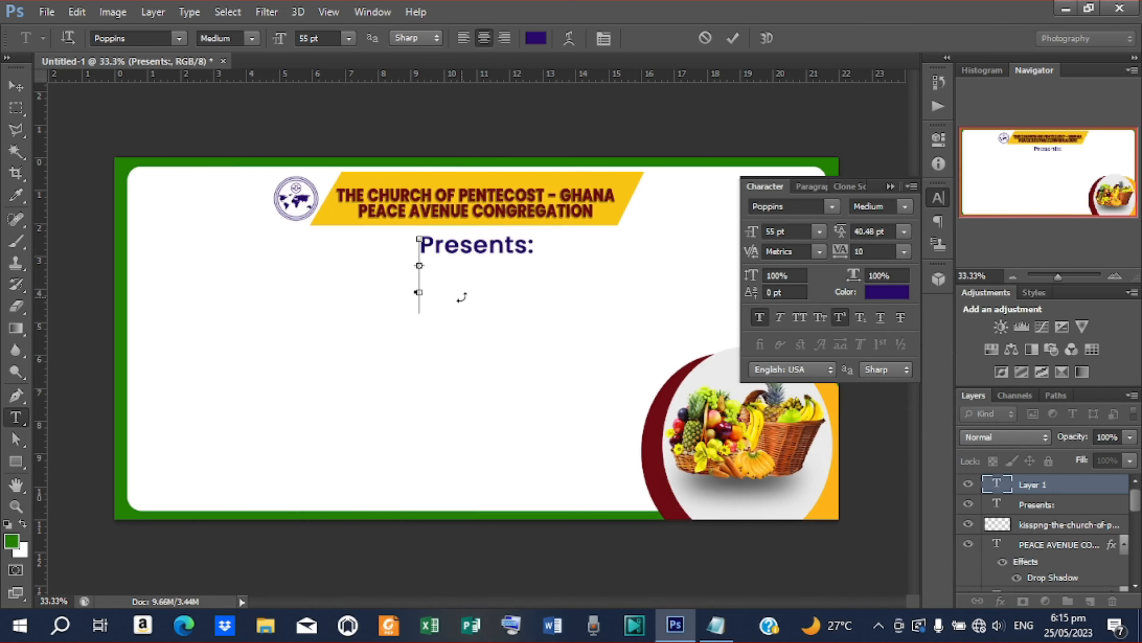
key("ctrl+v")
left_click(732, 38)
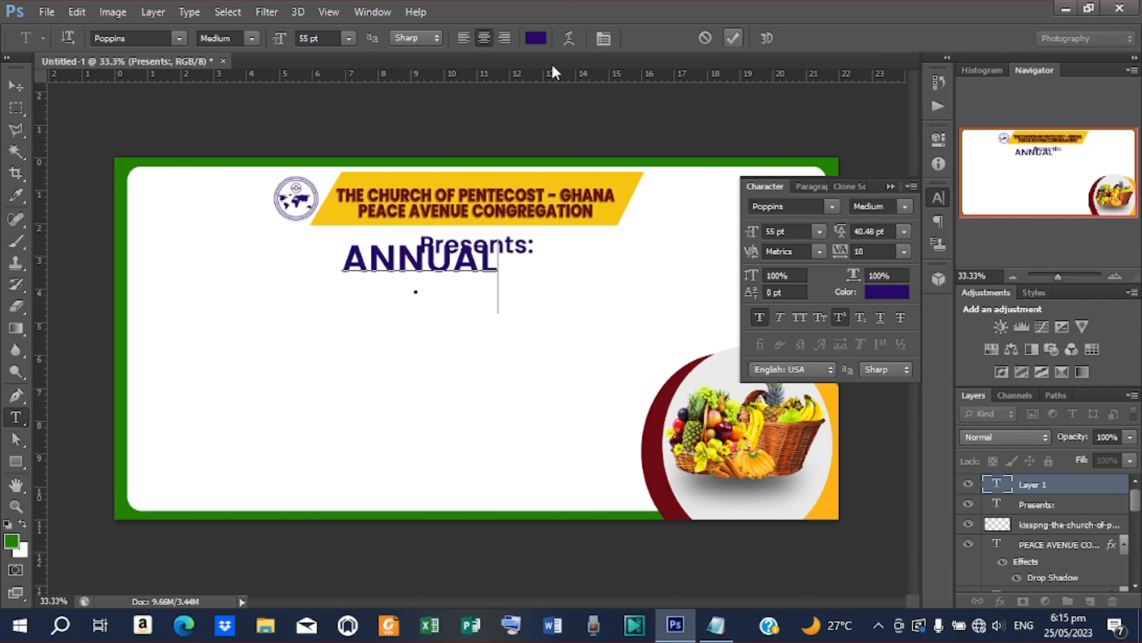
- Enlarge the "ANNUAL" text to 99 pt just below "Presents:" and set its font style to ExtraBold
left_click(15, 86)
left_click_drag(441, 275, 457, 304)
key("ctrl+t")
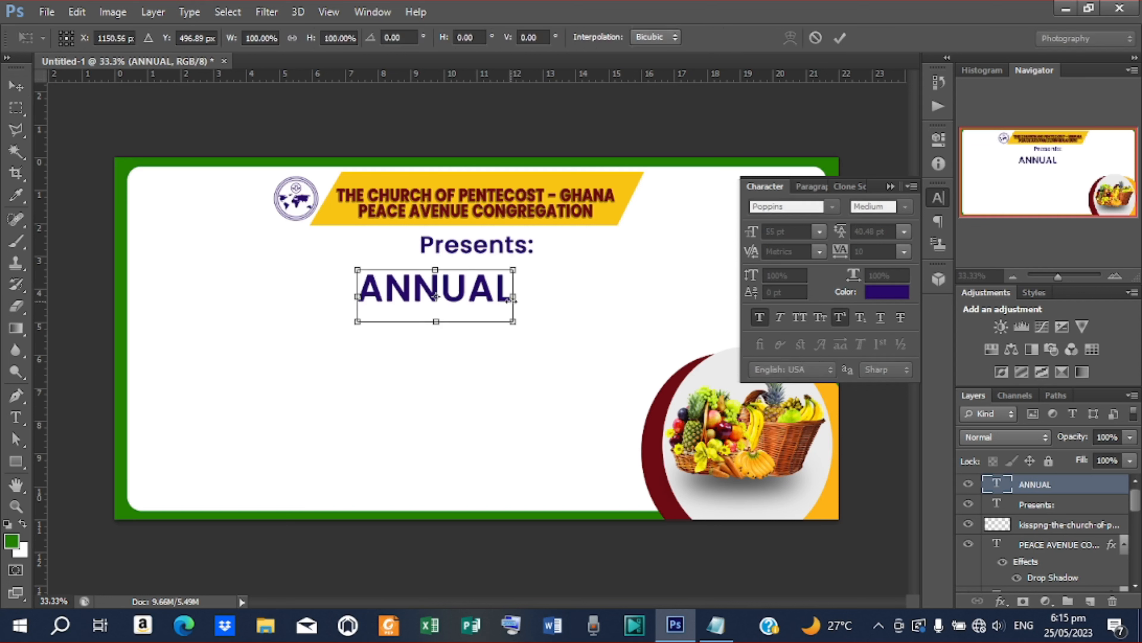
left_click_drag(517, 328, 447, 310)
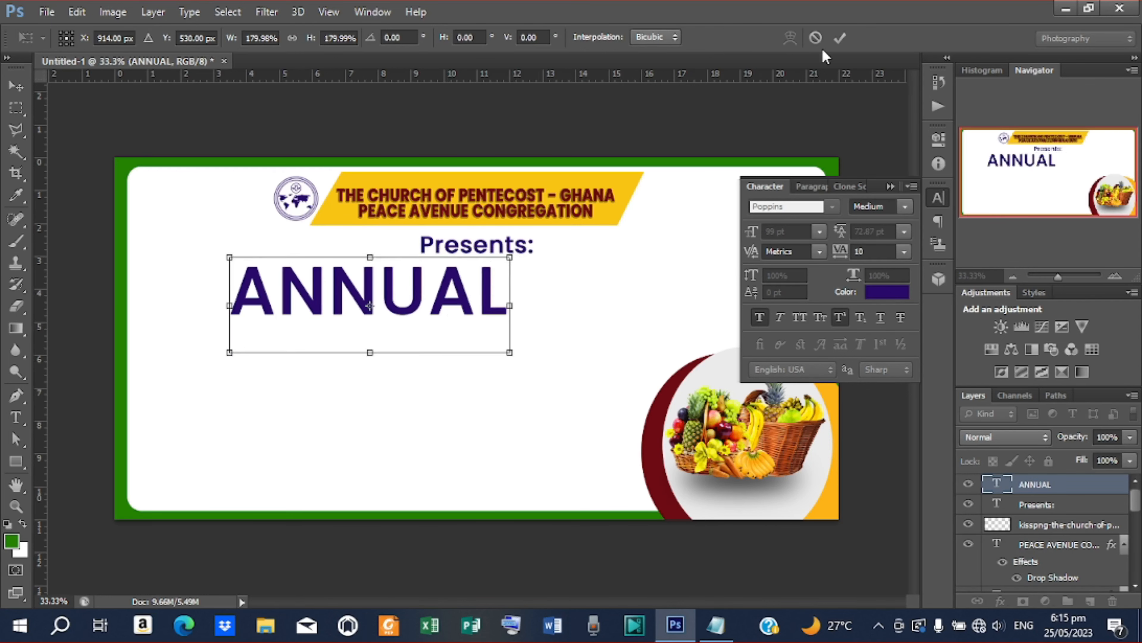
left_click(846, 43)
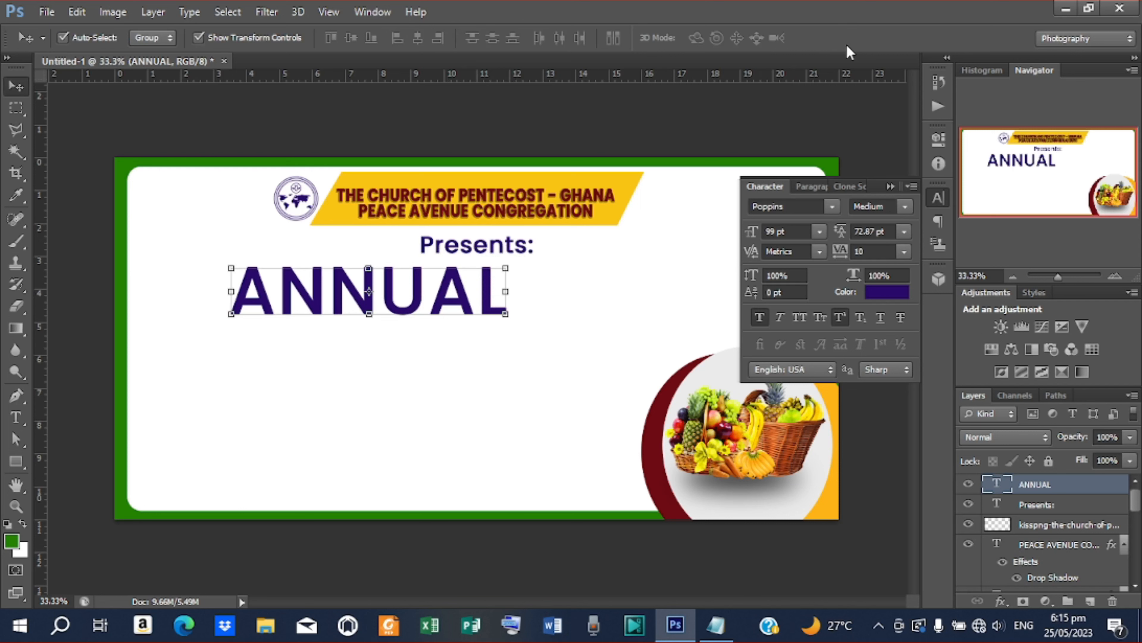
left_click(905, 208)
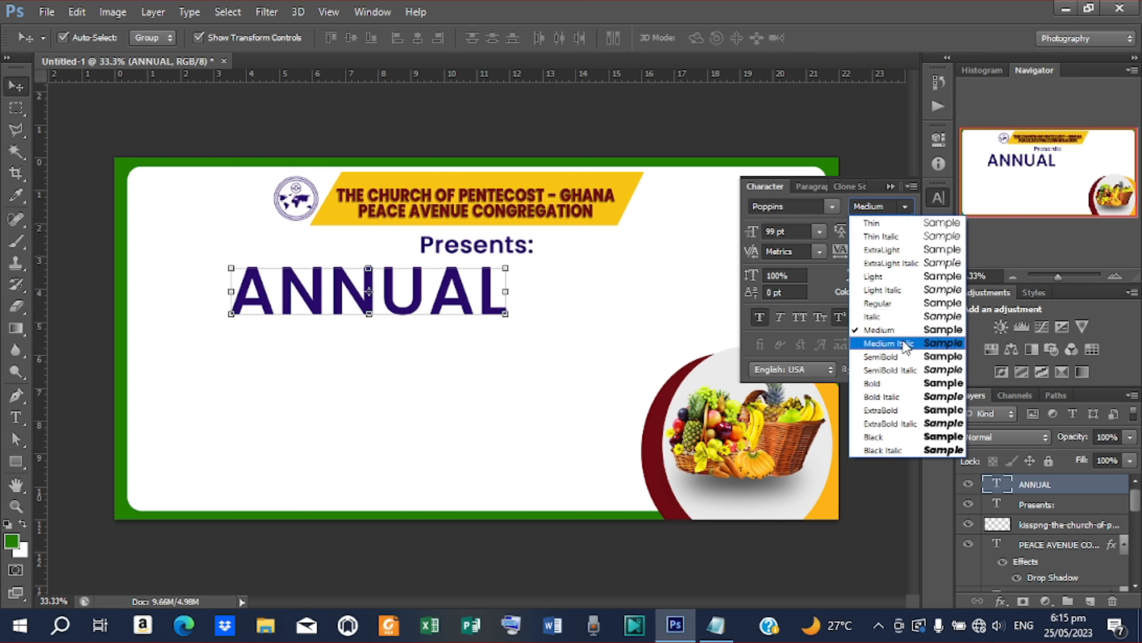
left_click(894, 409)
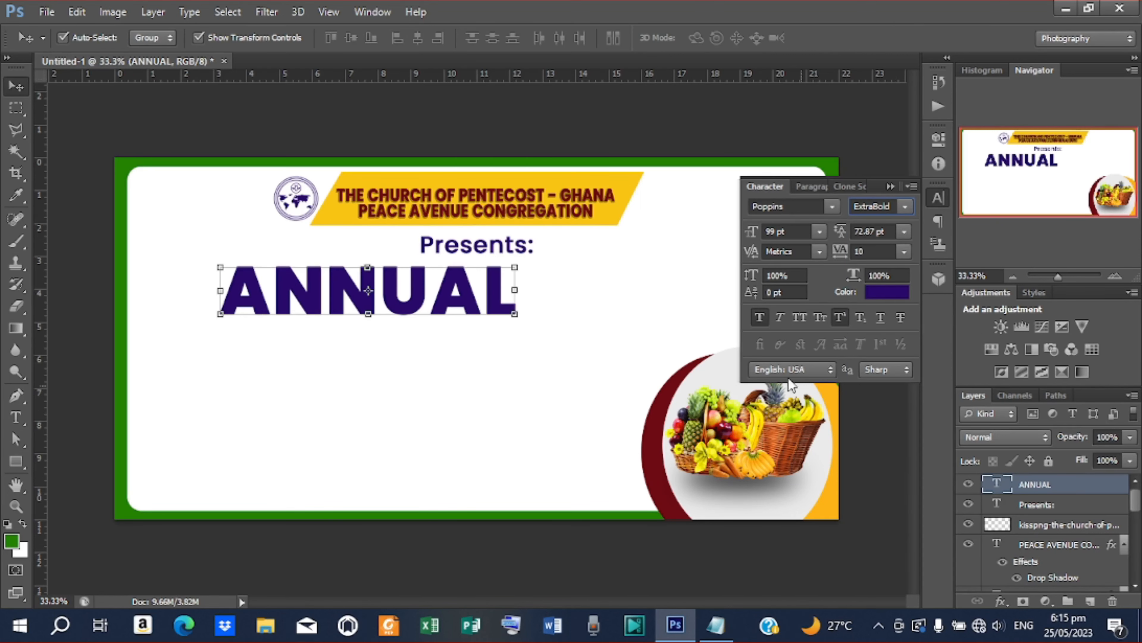
- Add a Gradient Overlay to the "ANNUAL" layer using the dark green gradient preset
right_click(1042, 492)
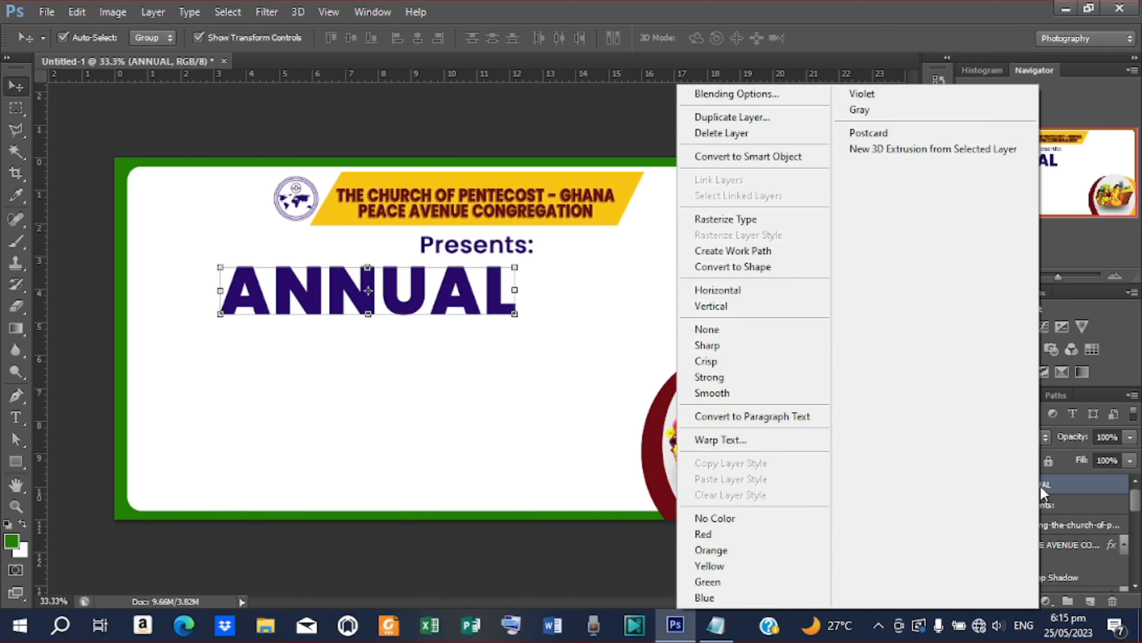
left_click(750, 95)
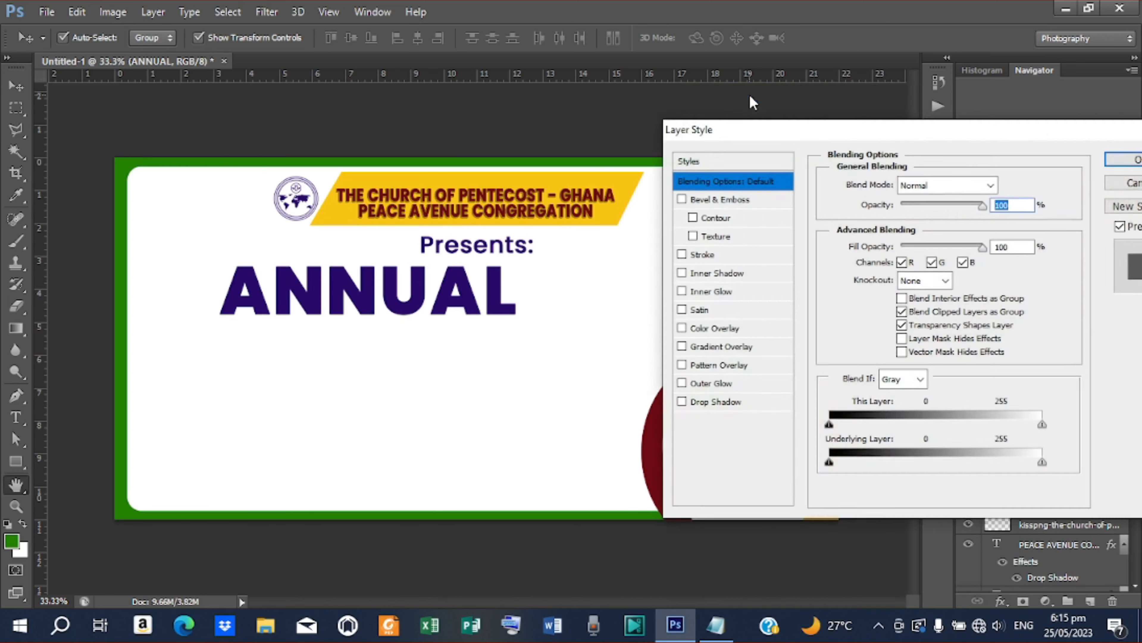
left_click(717, 347)
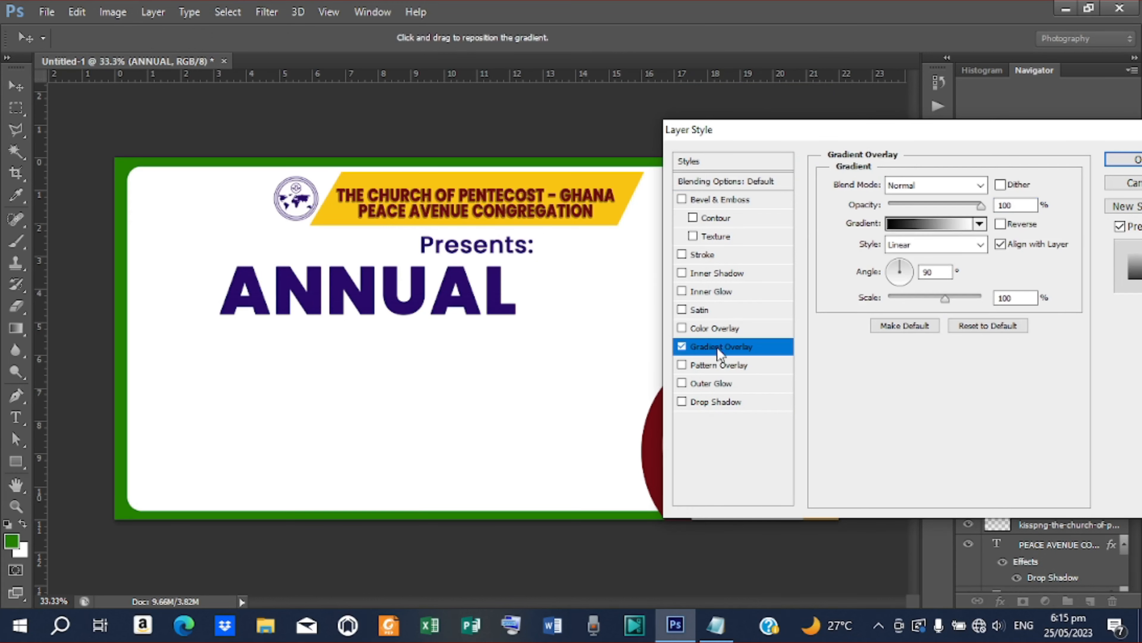
left_click(924, 226)
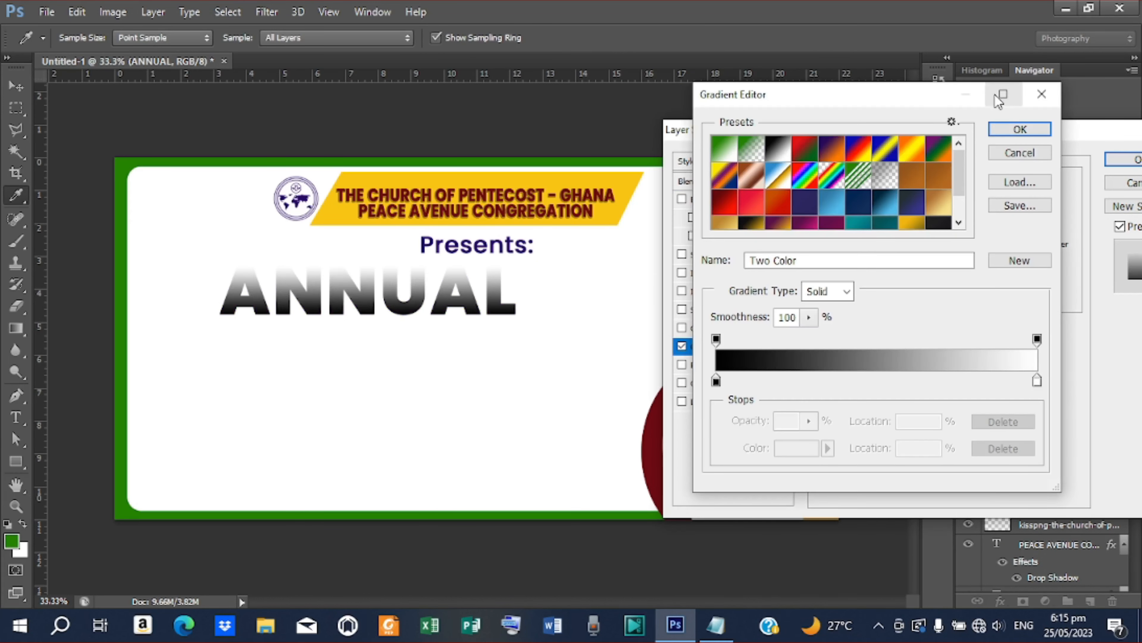
left_click(921, 175)
scroll(921, 176, "down", 2)
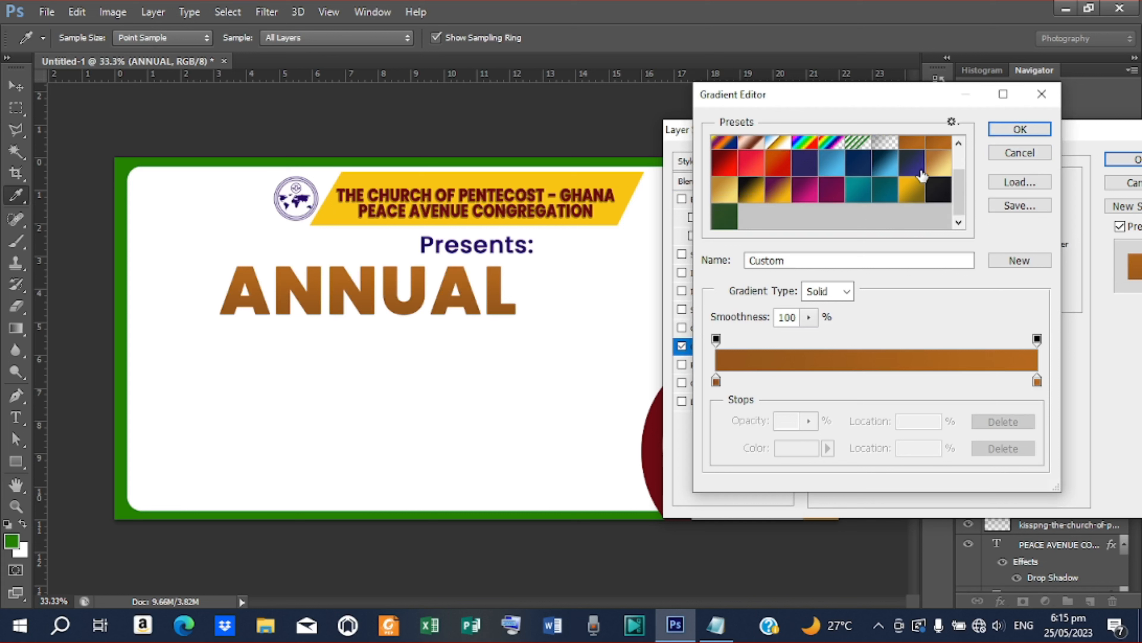
left_click(732, 220)
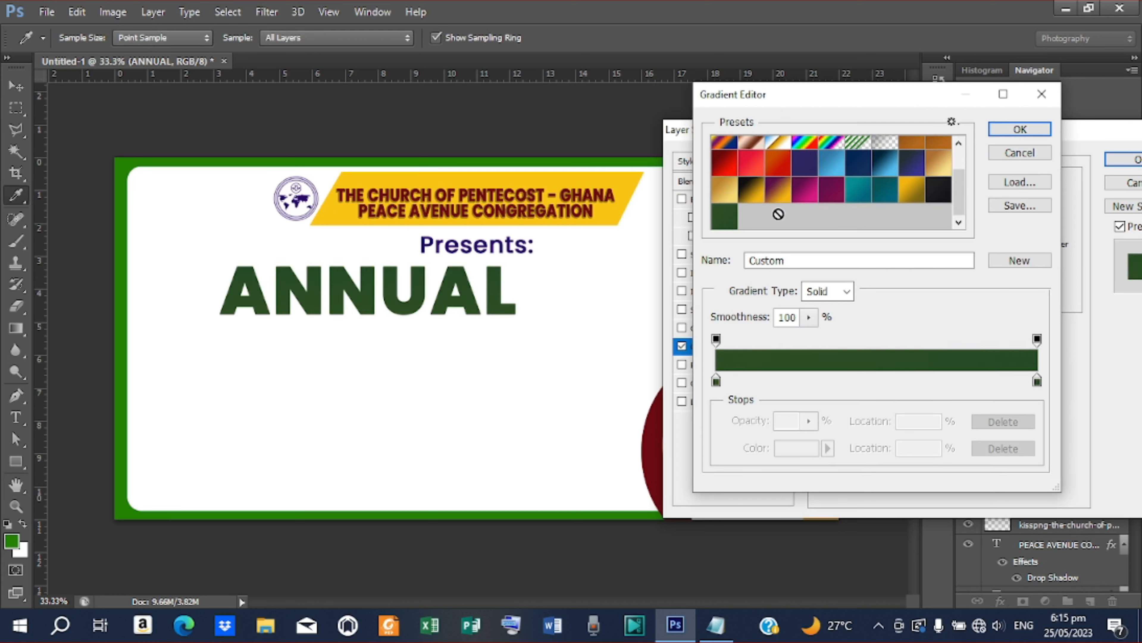
left_click(1018, 129)
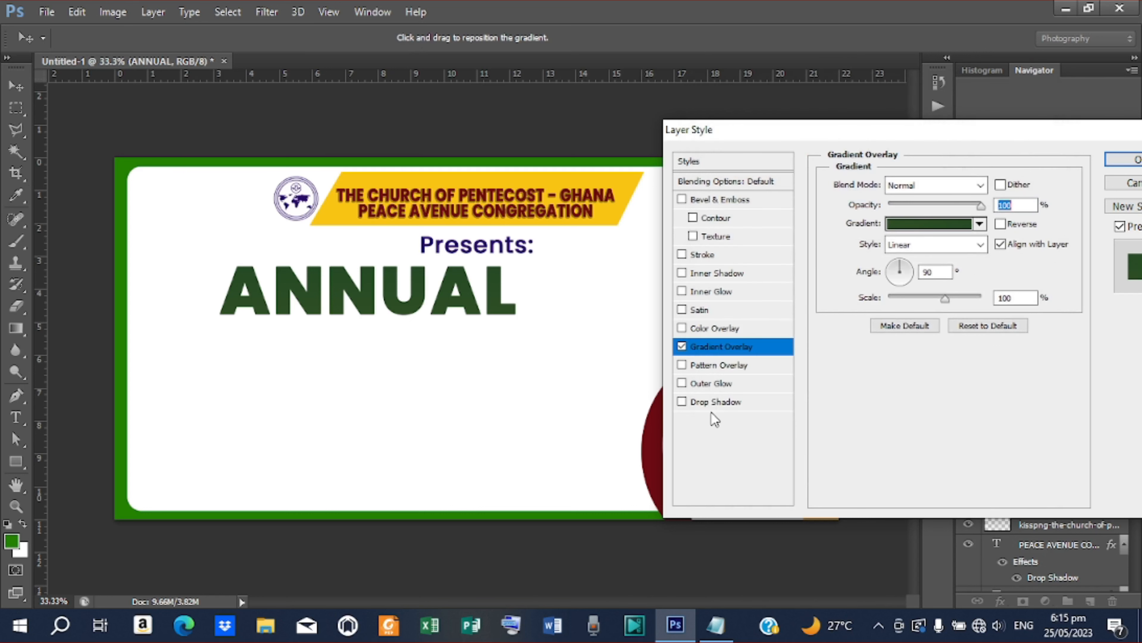
- Add Bevel & Emboss to the "ANNUAL" layer with the Stroke Emboss style and the valley-shaped gloss contour
left_click(713, 200)
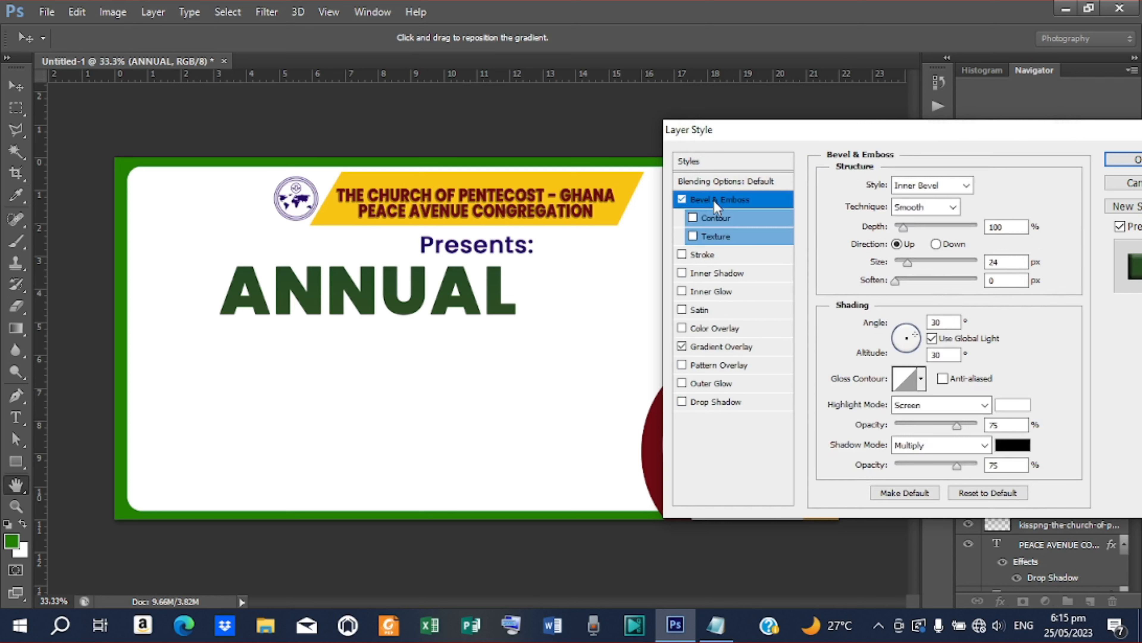
left_click(966, 185)
left_click(927, 255)
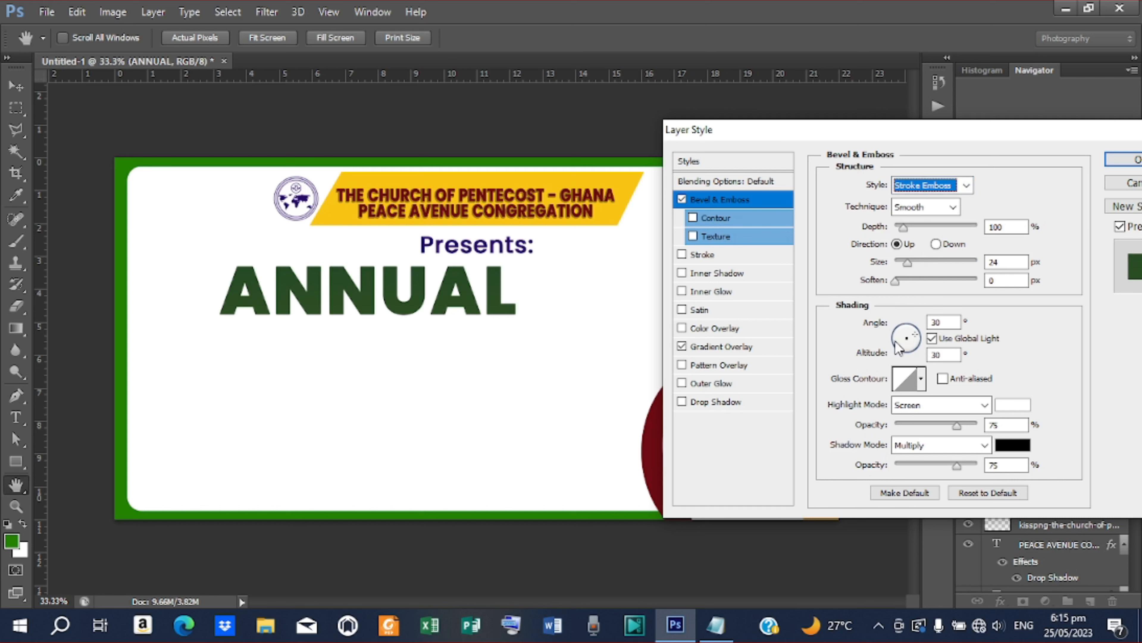
left_click(921, 379)
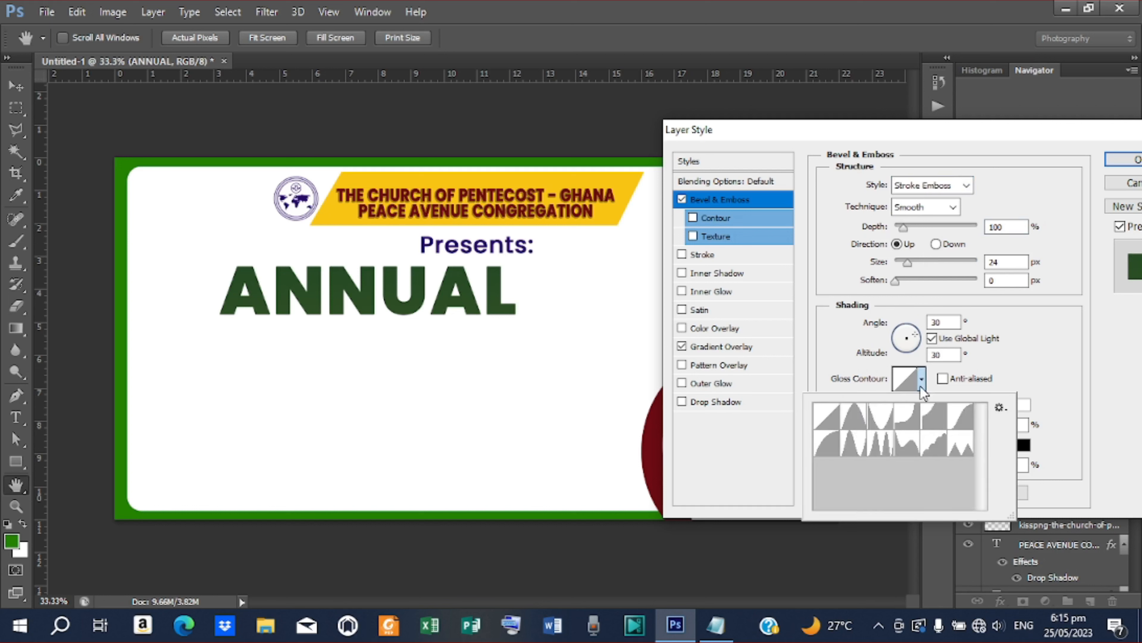
left_click(879, 416)
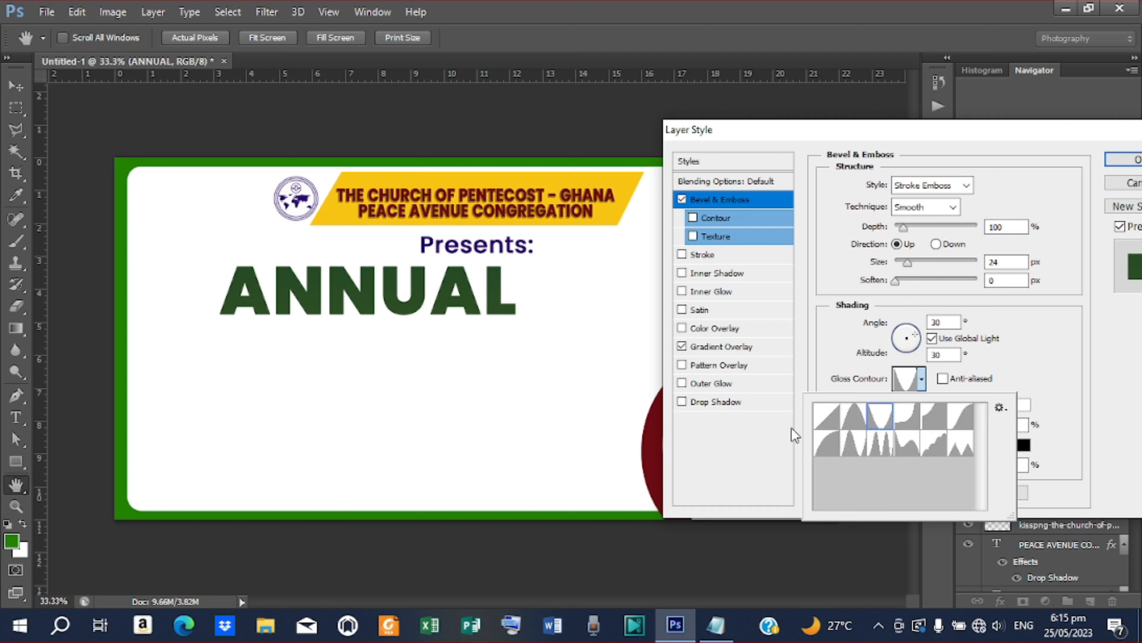
left_click(1034, 329)
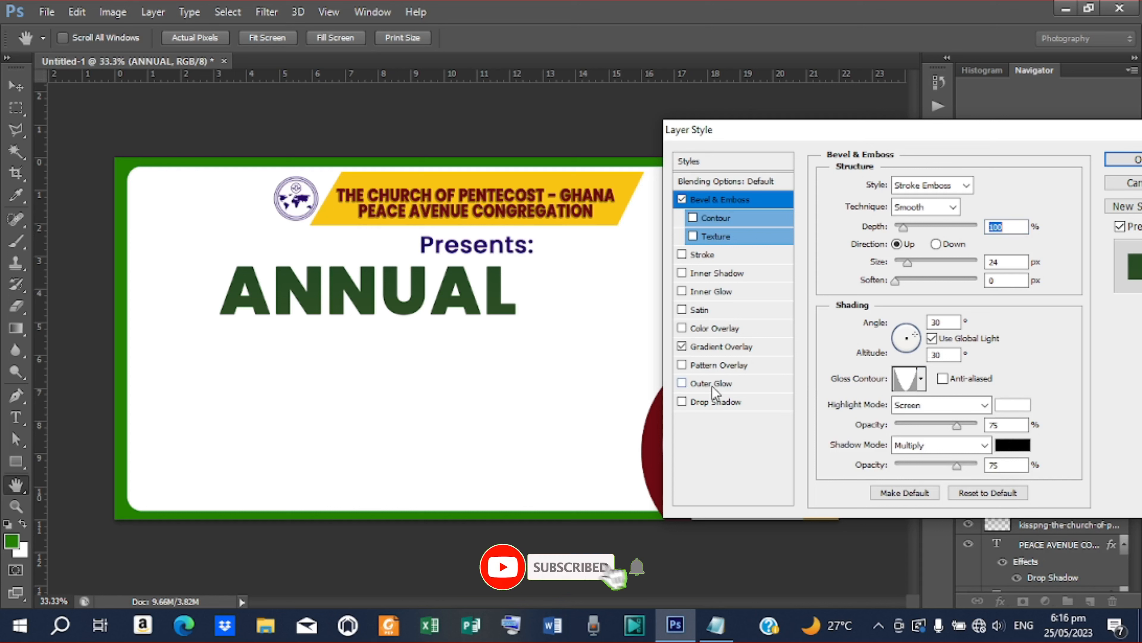
- Add a Drop Shadow to "ANNUAL" with angle 90°, distance 4 px and size 7 px, and apply the layer style
left_click(720, 405)
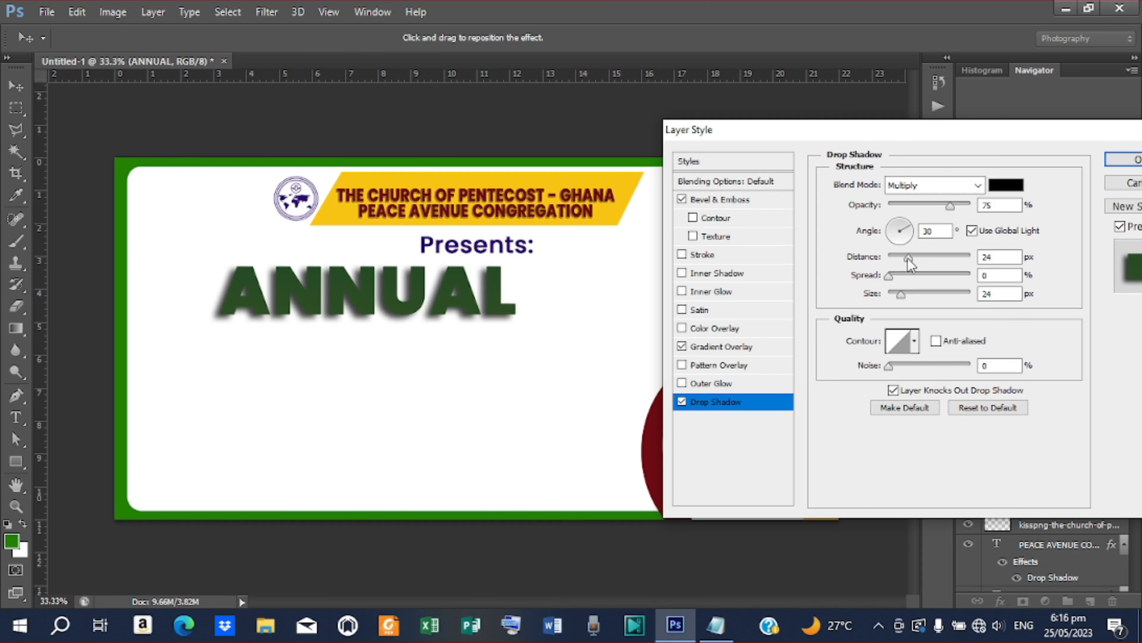
left_click_drag(907, 260, 911, 290)
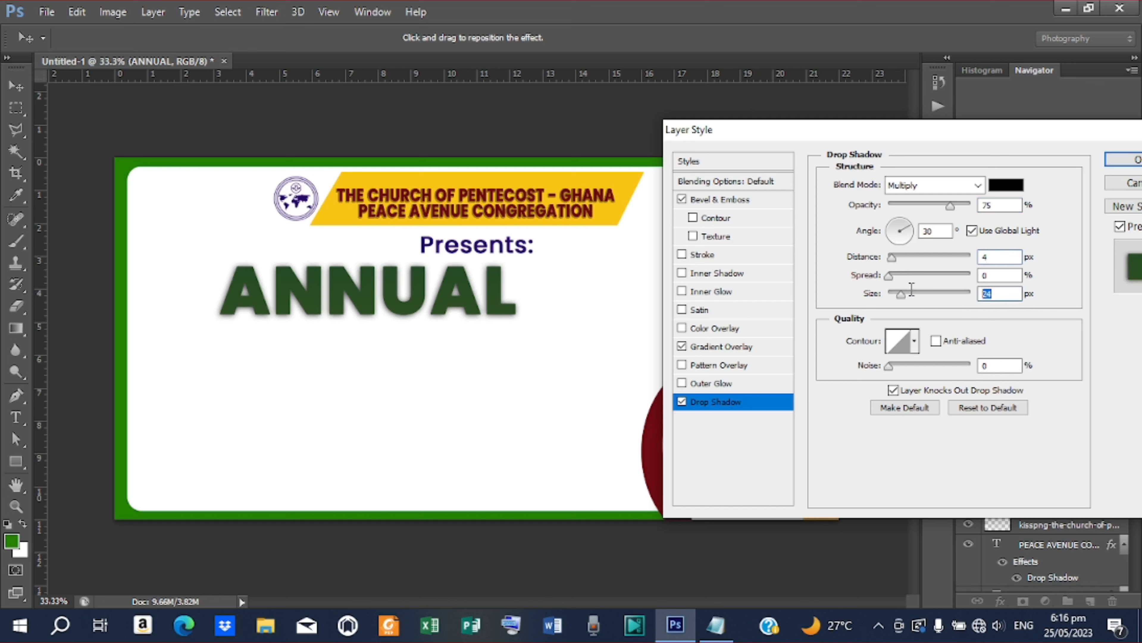
type("15")
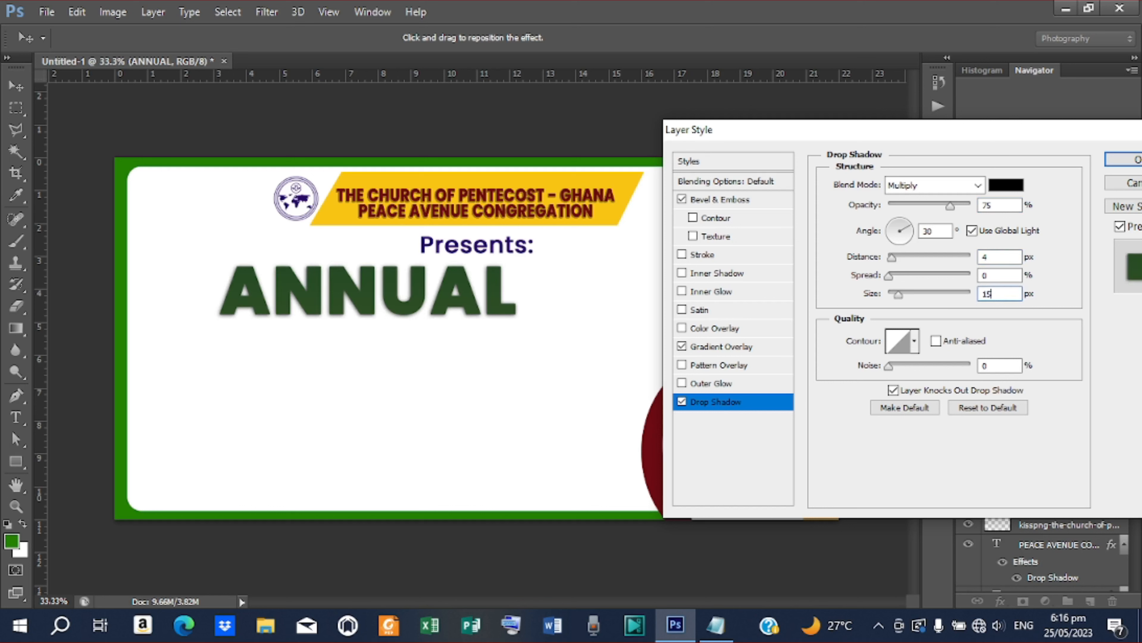
double_click(928, 231)
type("90")
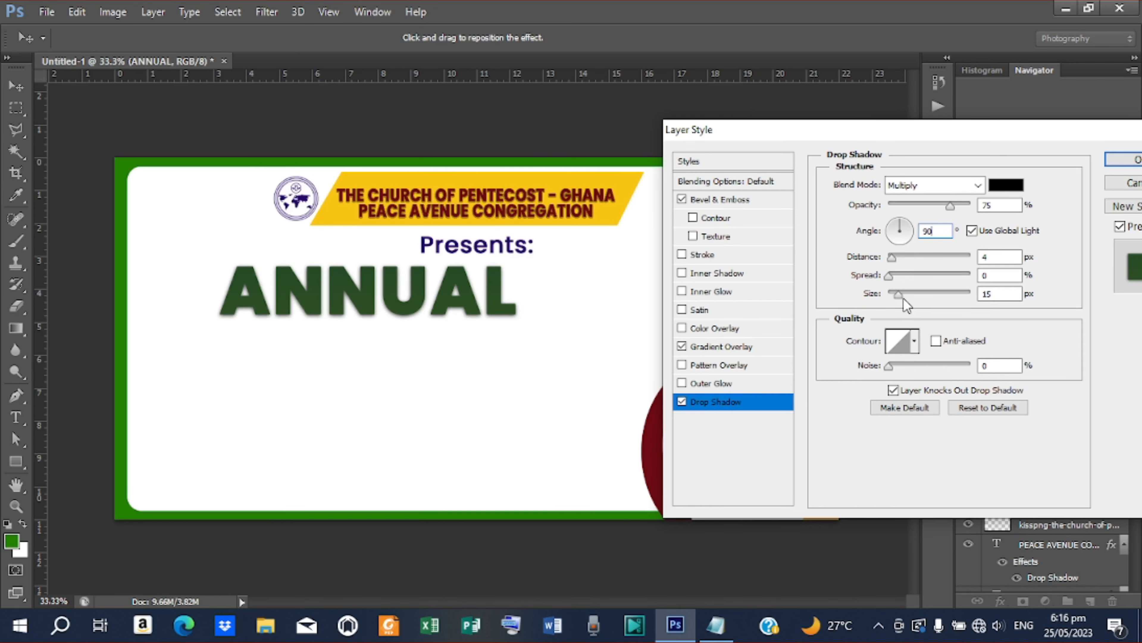
left_click_drag(895, 293, 894, 297)
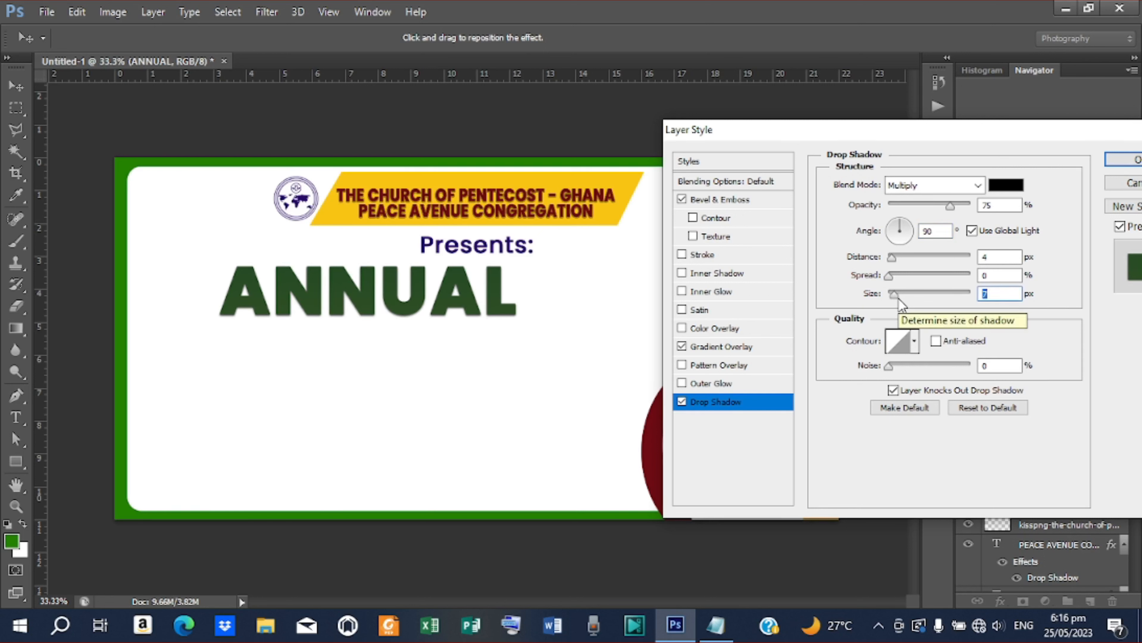
left_click(1129, 161)
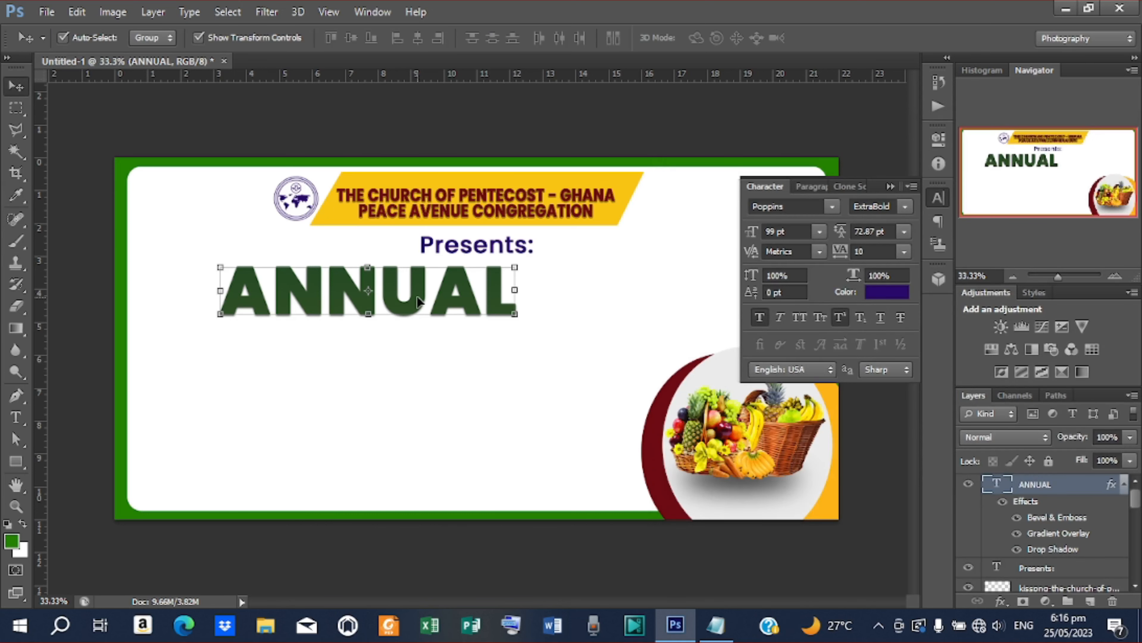
- Duplicate the "ANNUAL" text layer and place the copy directly to the right of the original
key("ctrl+j")
left_click_drag(417, 300, 716, 310)
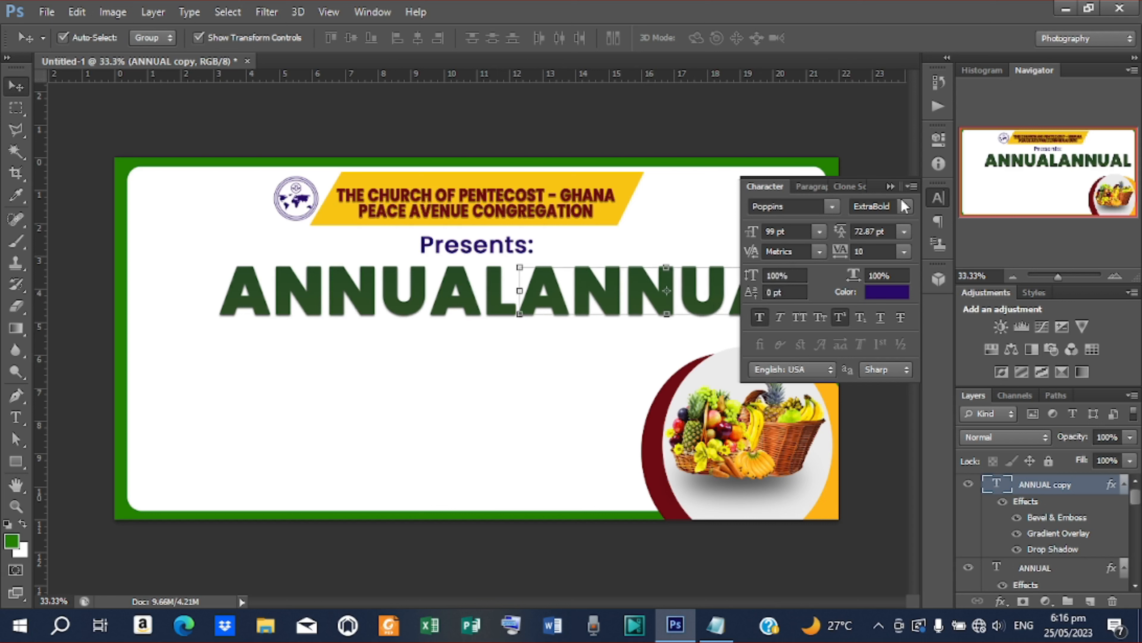
left_click(890, 186)
- Replace the text of the "ANNUAL copy" layer with "HARVEST" copied from the text file in Notepad
key("t")
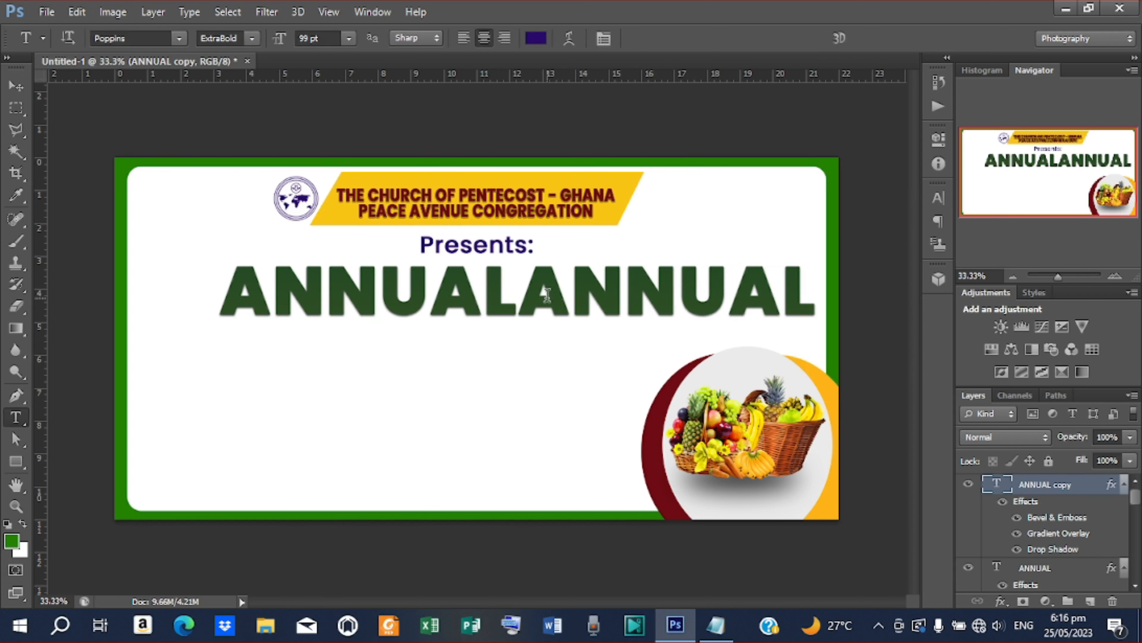
left_click_drag(525, 288, 813, 290)
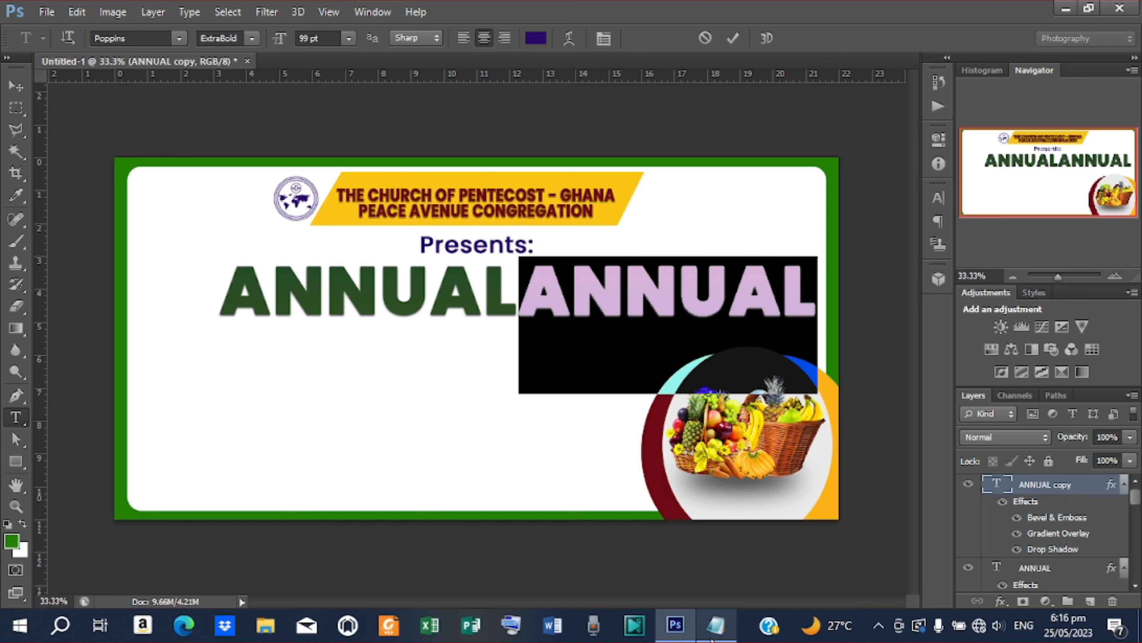
left_click(715, 625)
left_click_drag(298, 397, 269, 414)
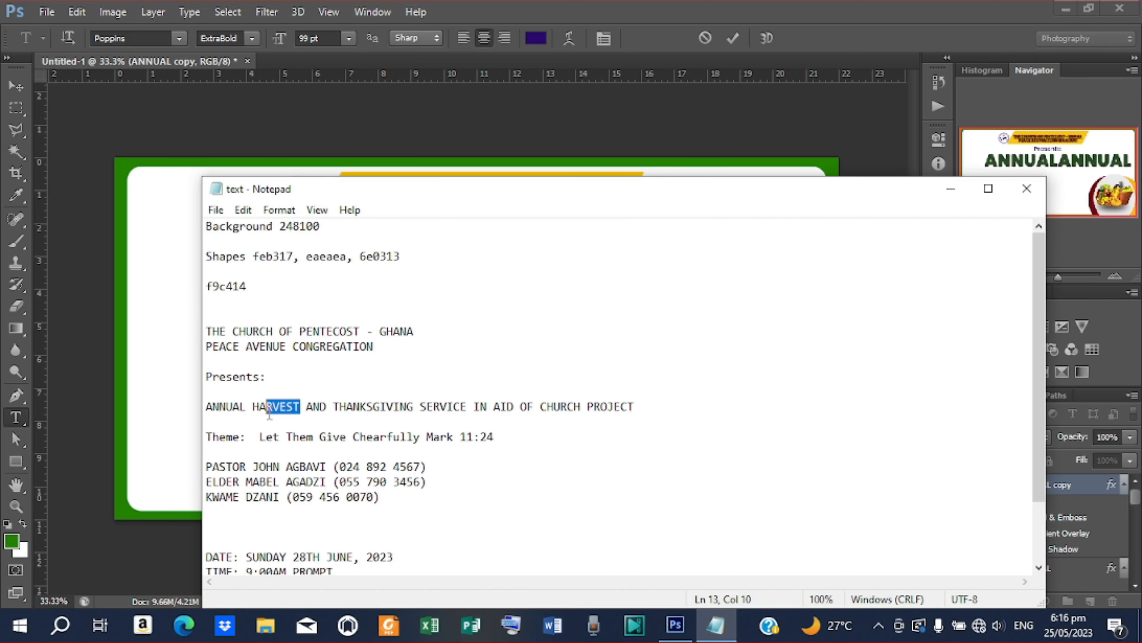
right_click(269, 412)
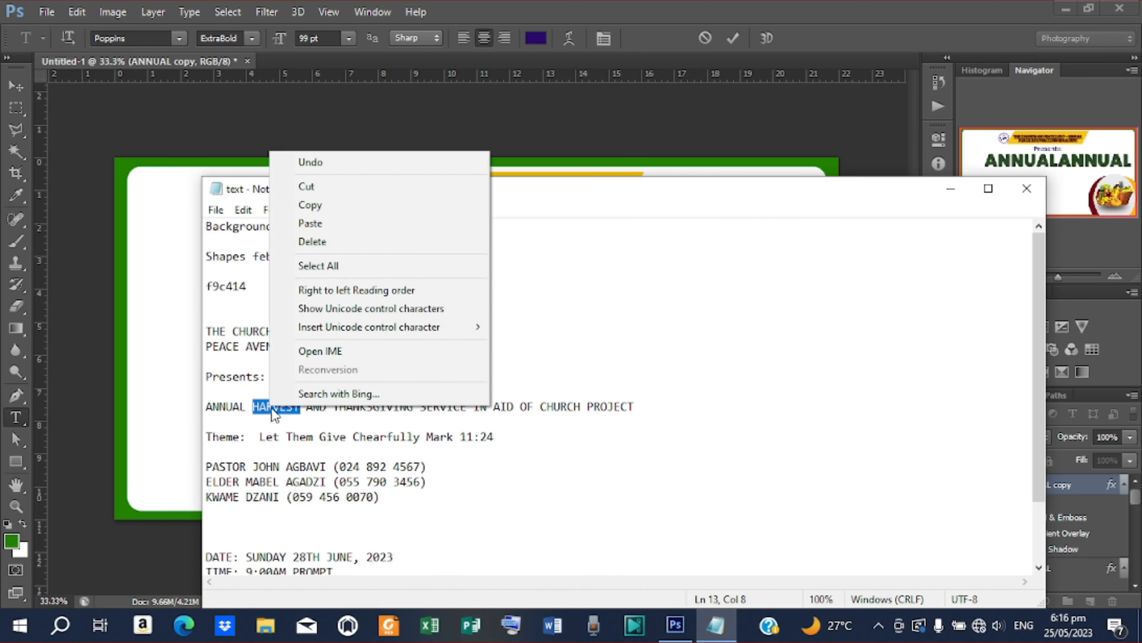
left_click(325, 193)
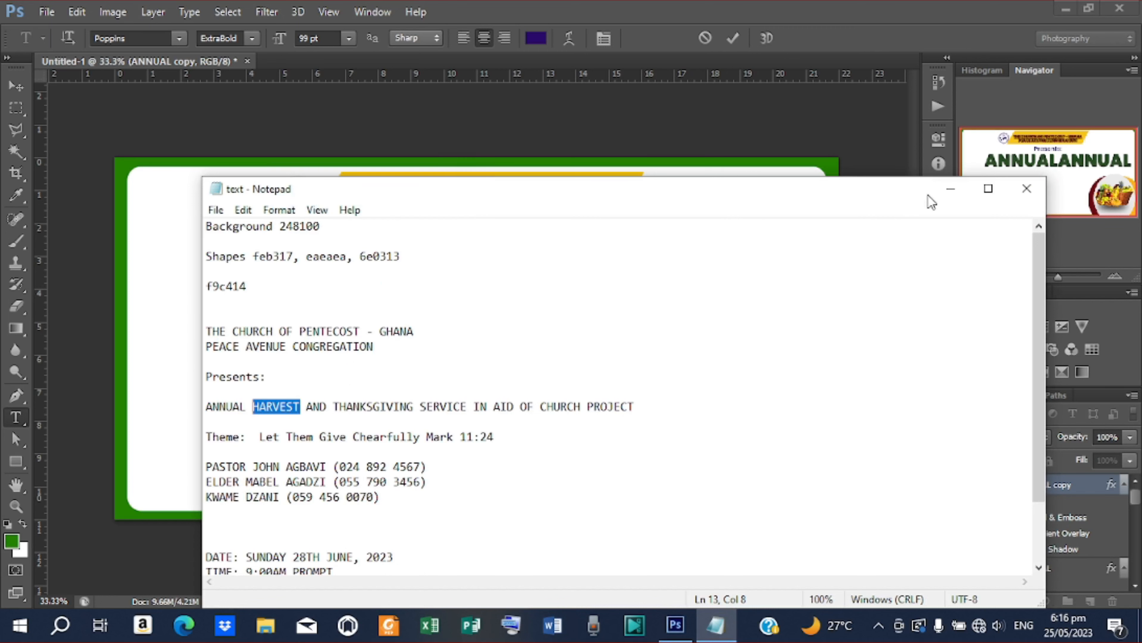
left_click(950, 187)
left_click(675, 297)
key("ctrl+a")
key("ctrl+v")
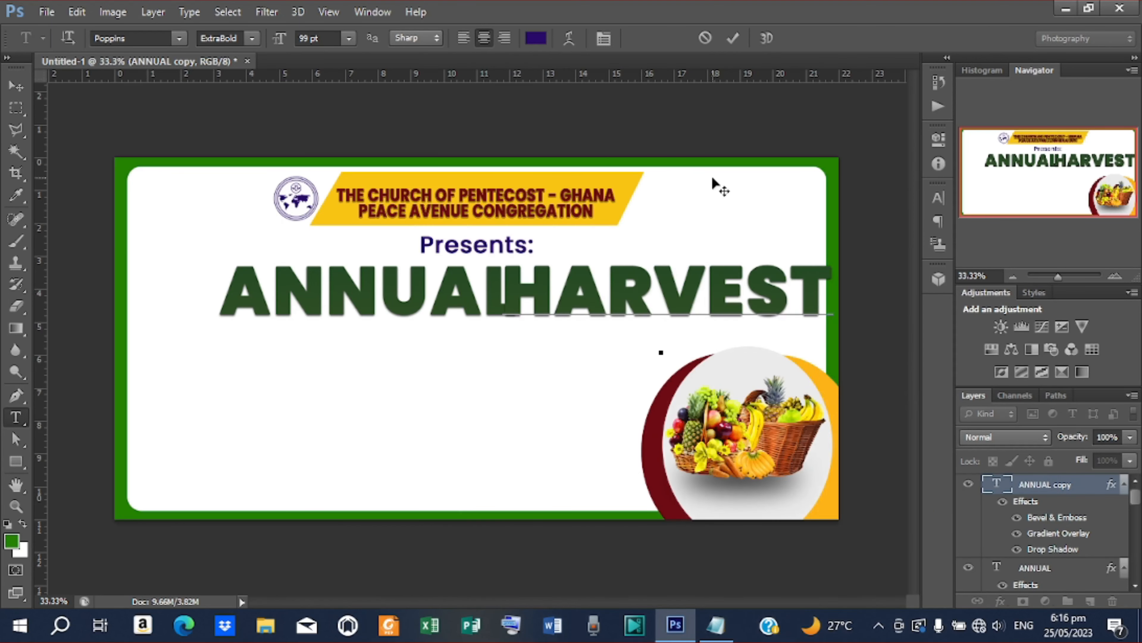
left_click(732, 38)
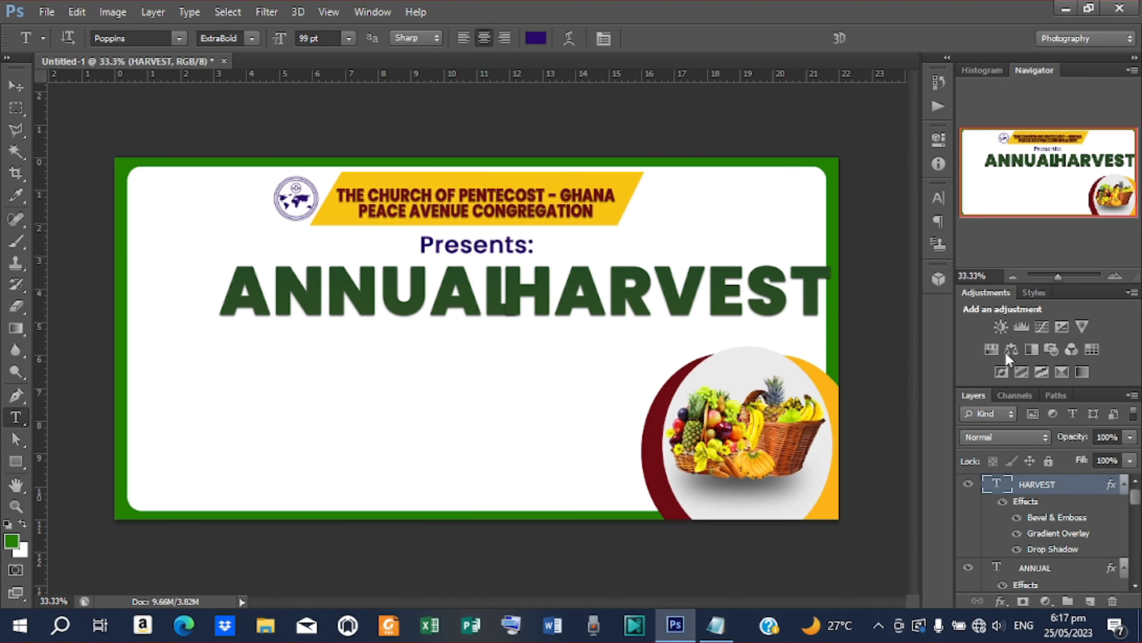
- Change the "HARVEST" layer's Gradient Overlay to the brown preset with stops 95551a and b5691e, and apply the layer style
double_click(1041, 536)
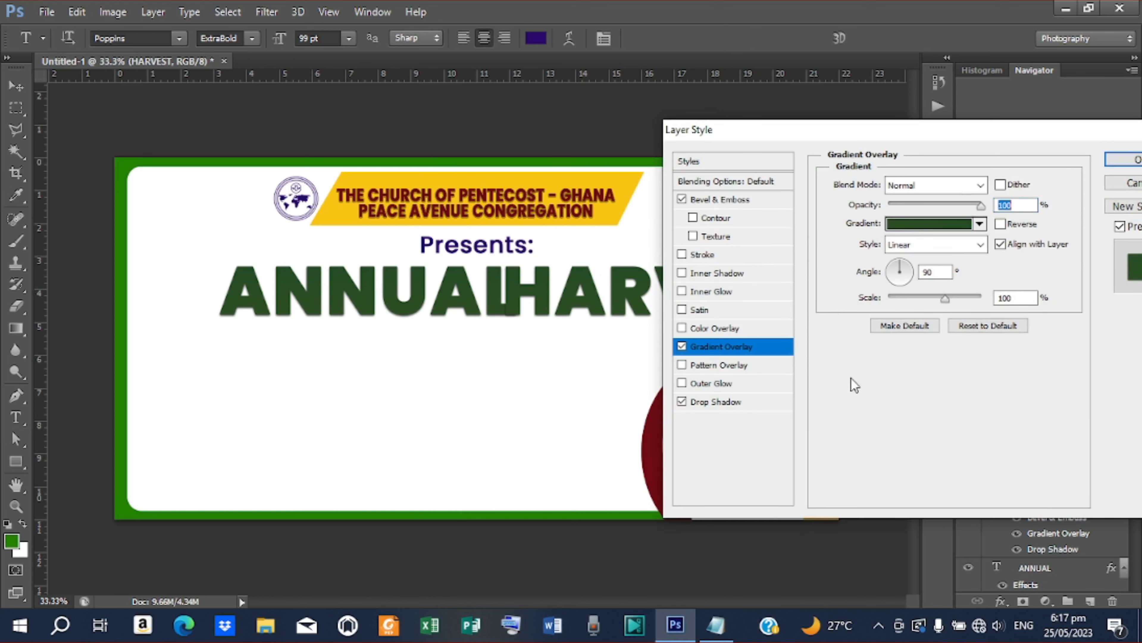
left_click(951, 224)
scroll(827, 221, "down", 1)
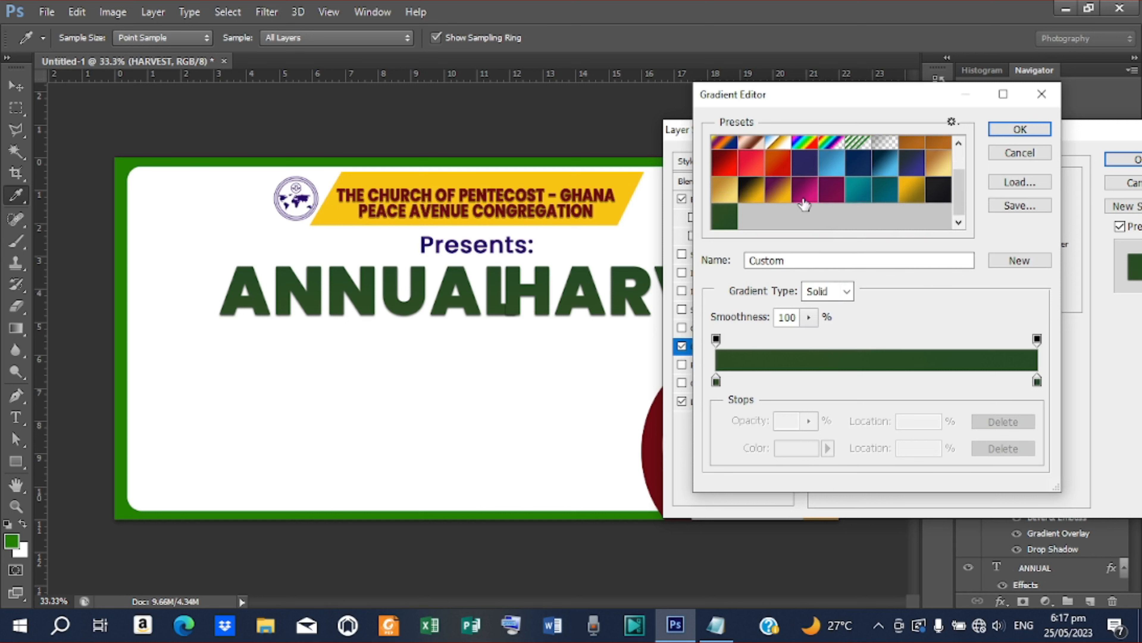
scroll(931, 194, "up", 1)
left_click(933, 173)
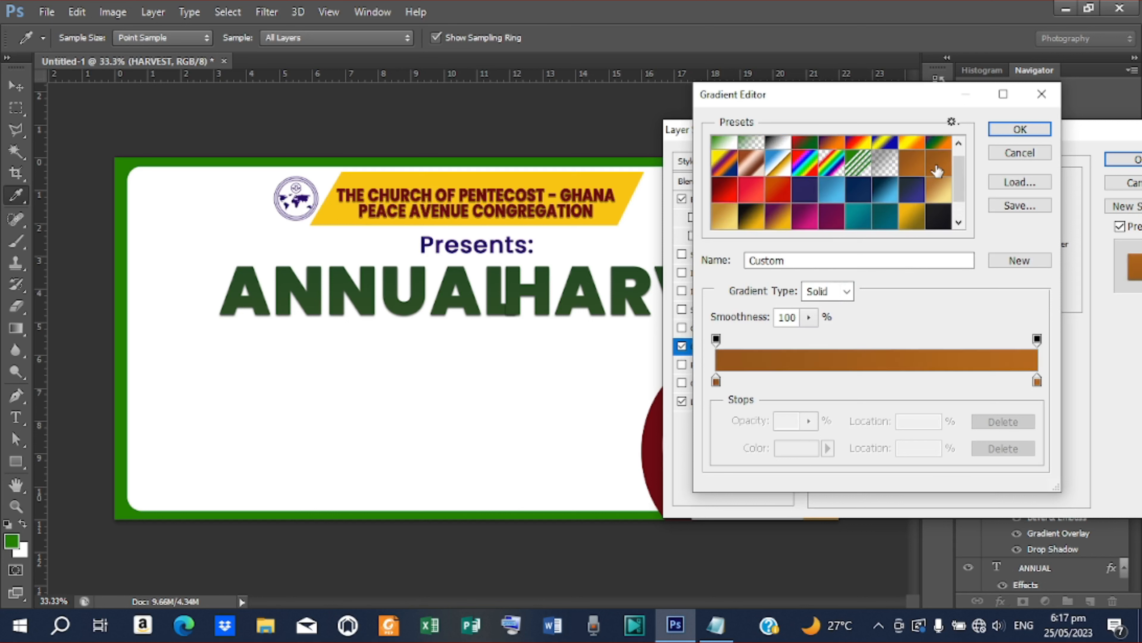
left_click(716, 381)
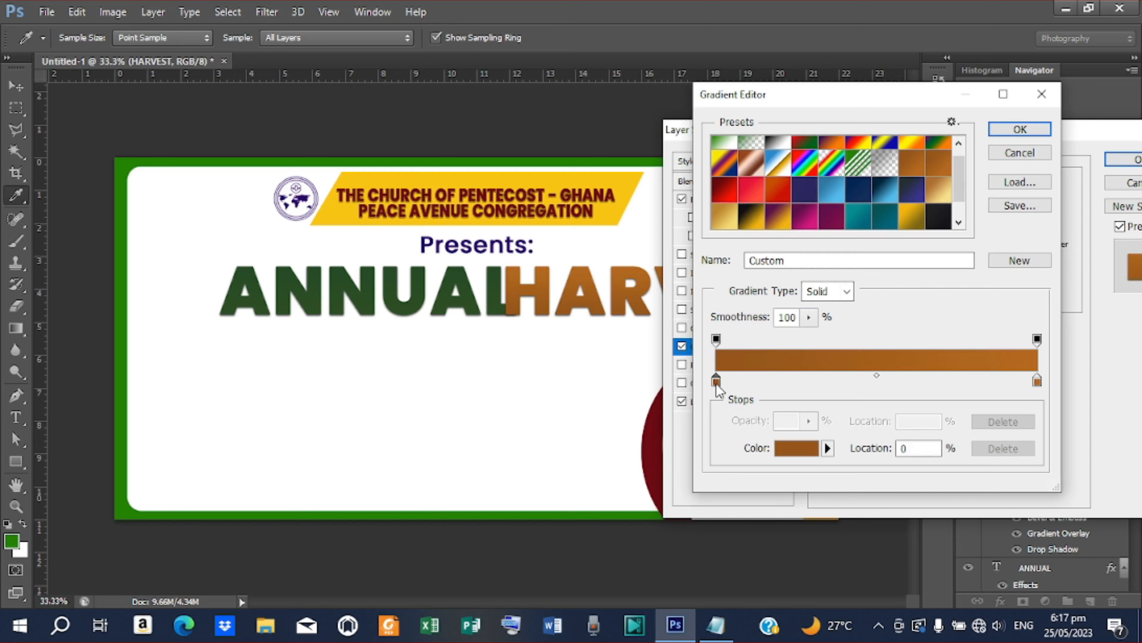
double_click(716, 381)
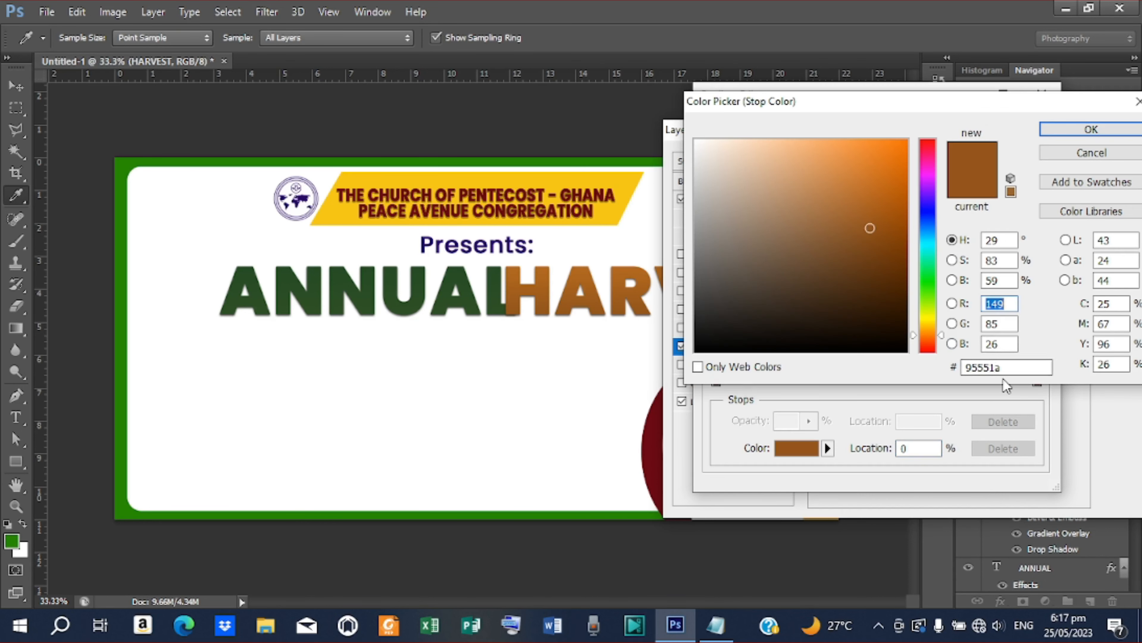
left_click(1082, 129)
double_click(1037, 382)
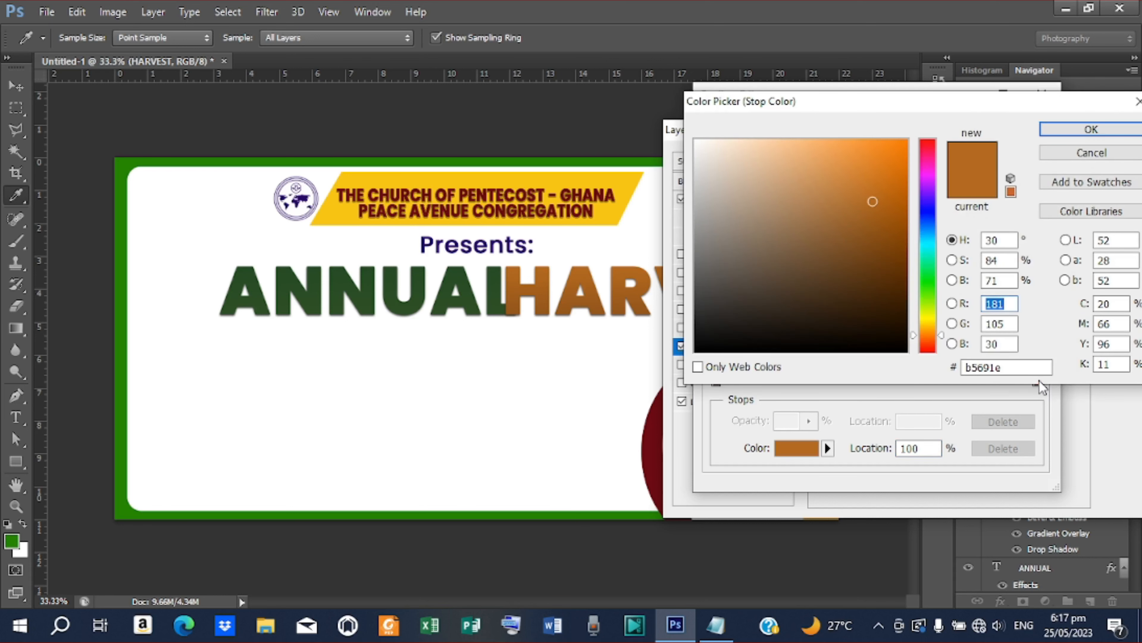
left_click(1098, 133)
left_click(1036, 130)
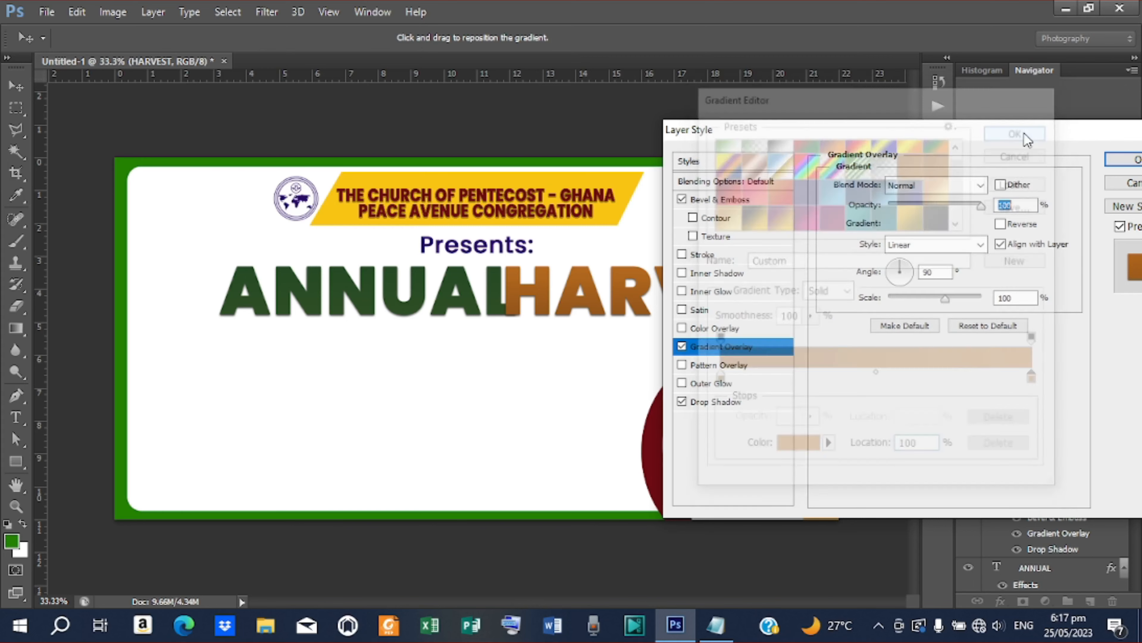
key("Return")
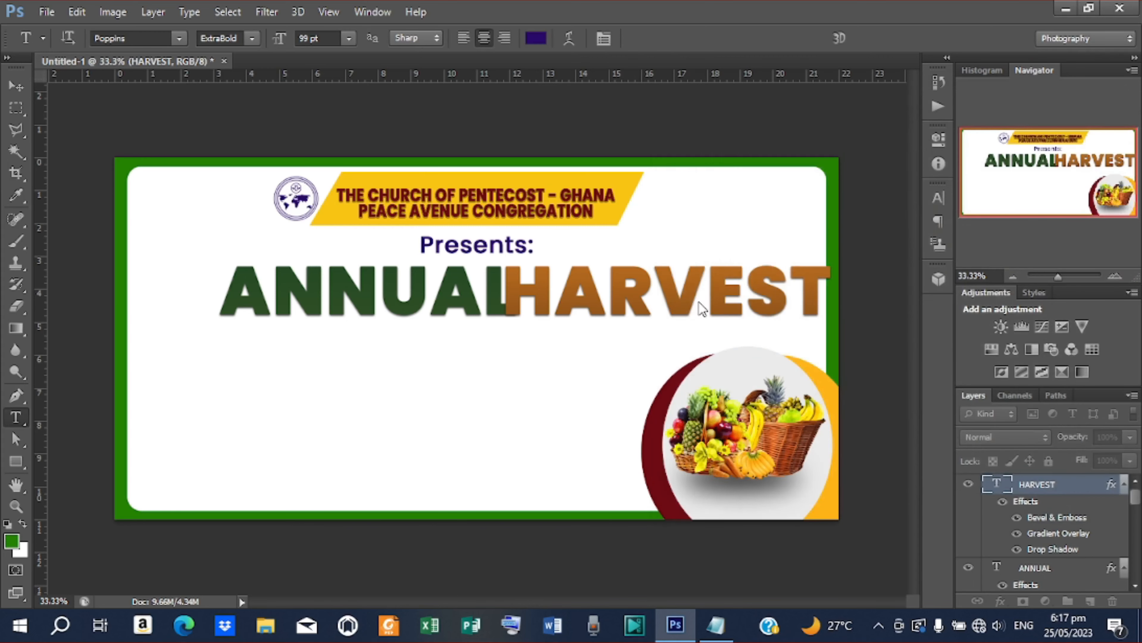
- Scale "HARVEST" down to about 85% around its centre so it sits clear of "ANNUAL"
key("v")
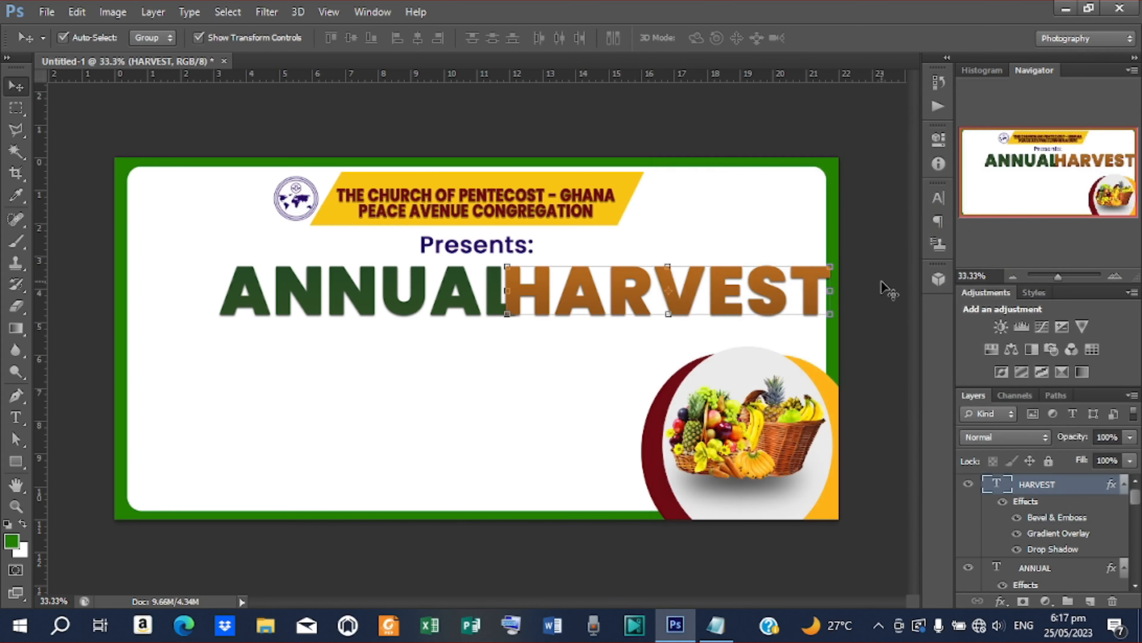
left_click(832, 265)
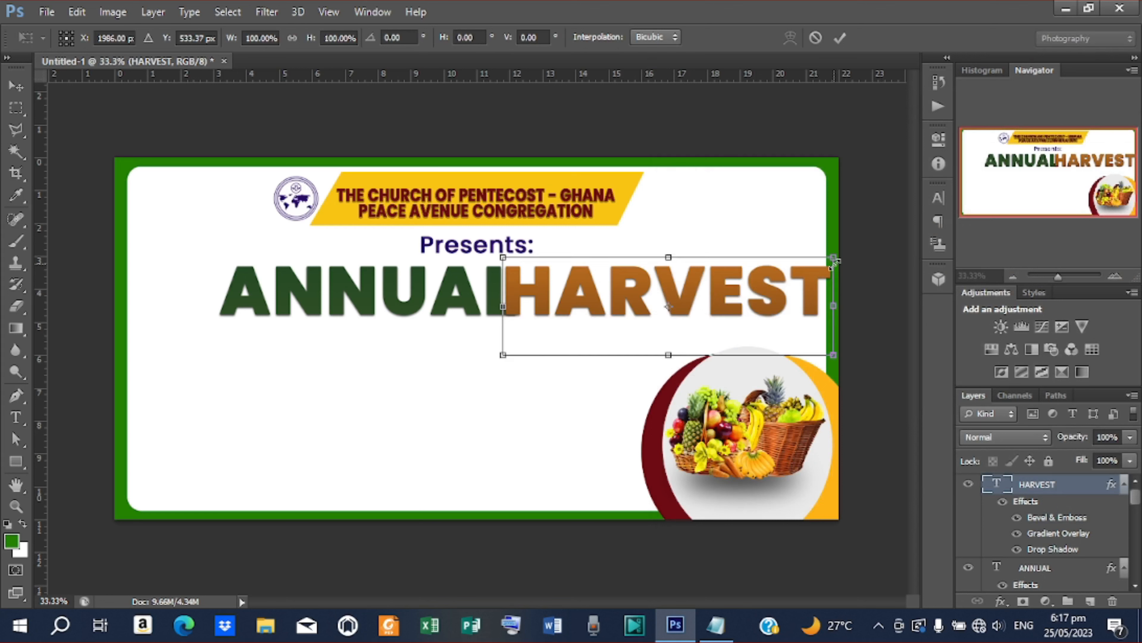
left_click_drag(832, 264, 809, 264)
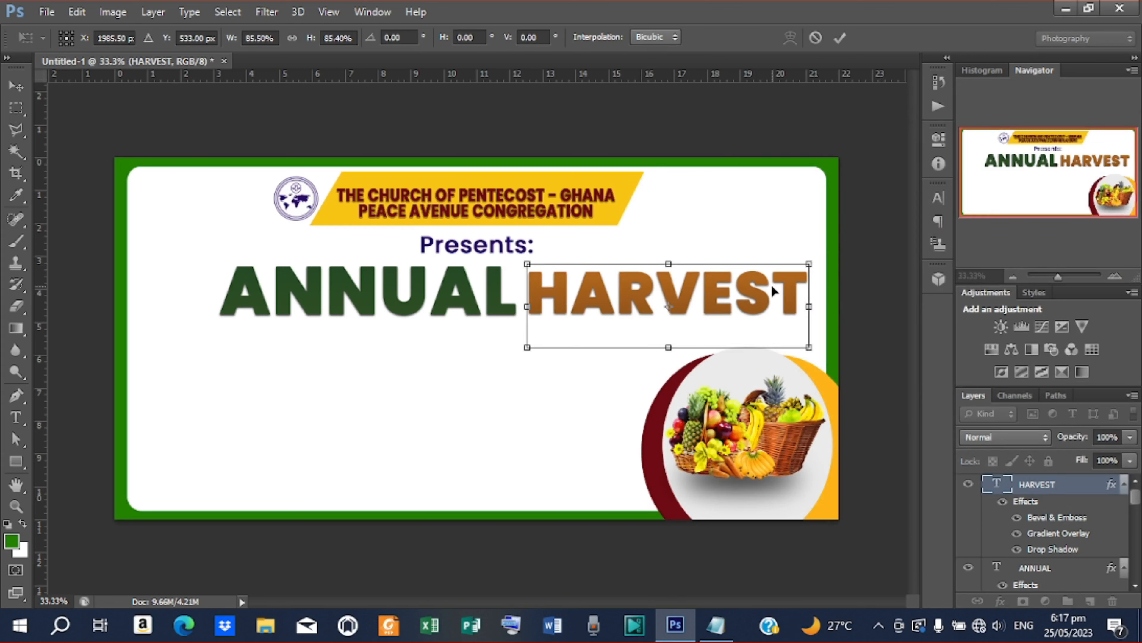
left_click(840, 38)
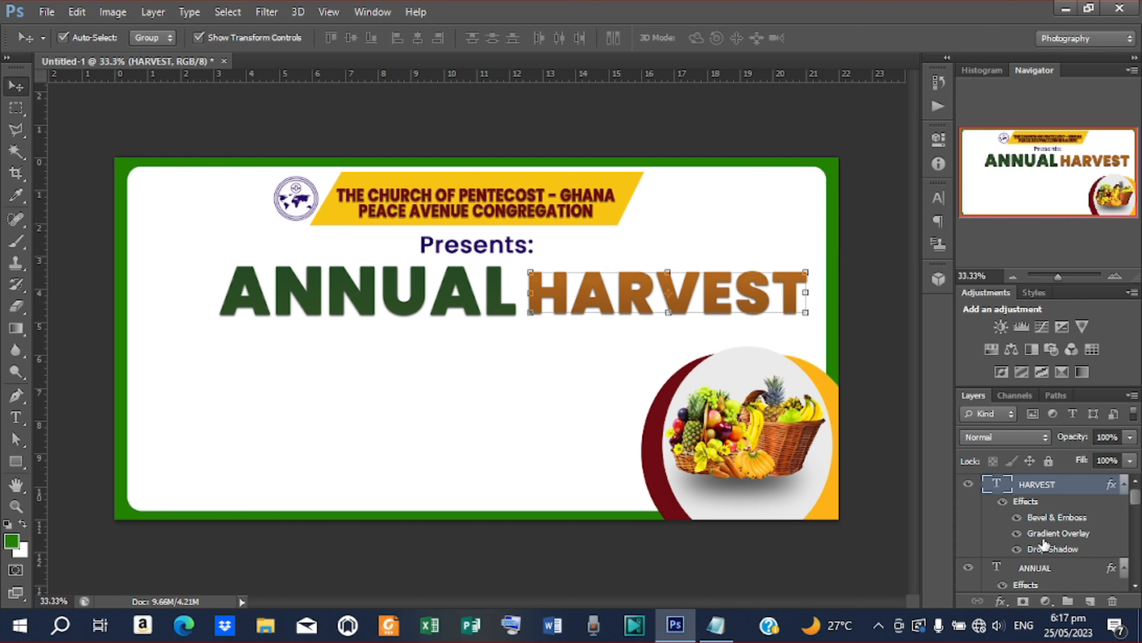
- Scale the "ANNUAL" and "HARVEST" layers together to about 59% width and 81% height
left_click(1043, 569, "shift")
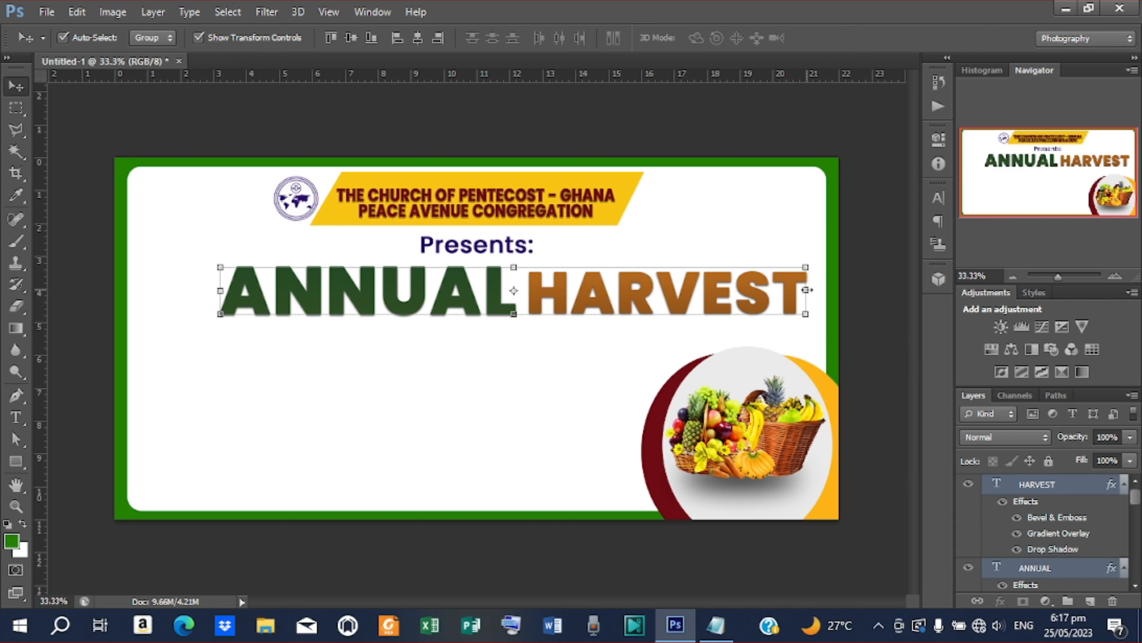
left_click_drag(805, 290, 646, 292)
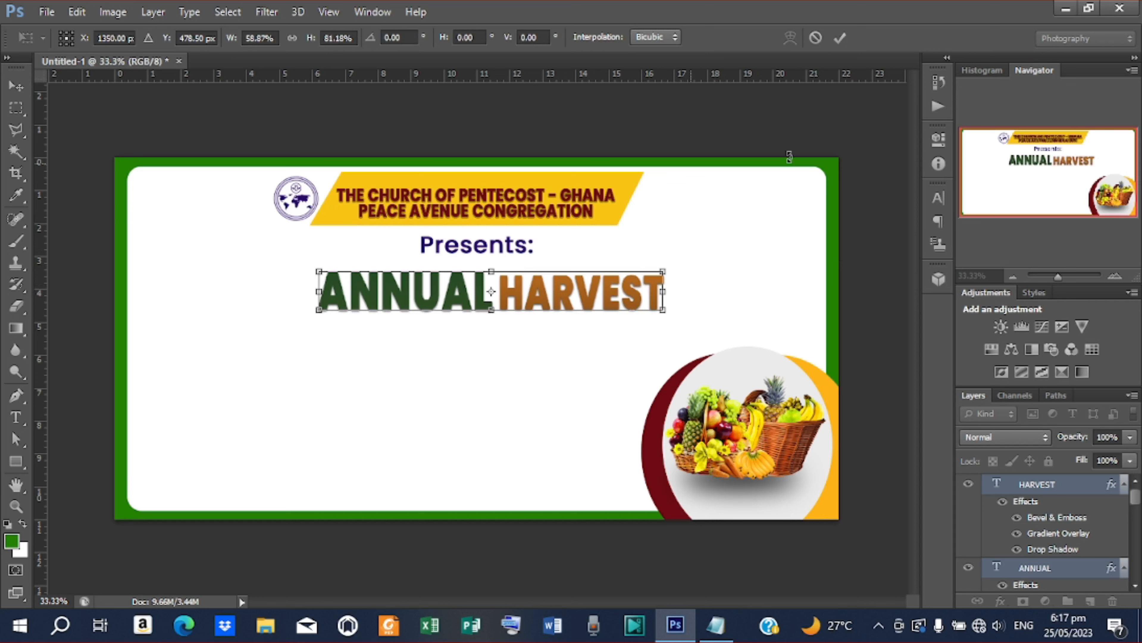
left_click(839, 38)
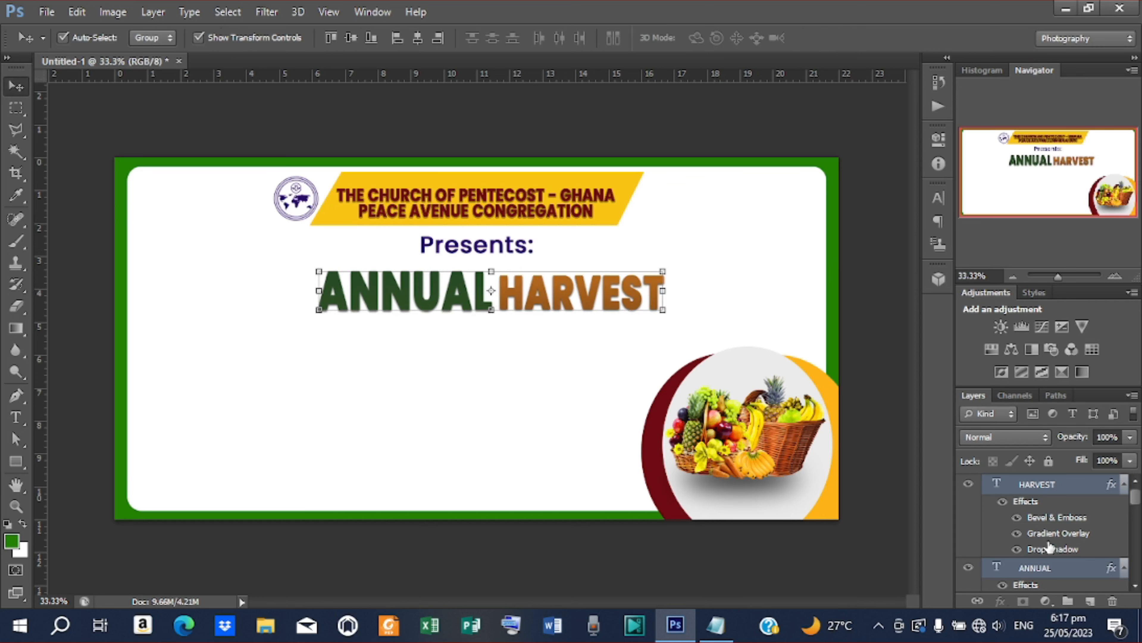
- Group the "ANNUAL" and "HARVEST" layers and name the group "annual harvest"
key("ctrl+g")
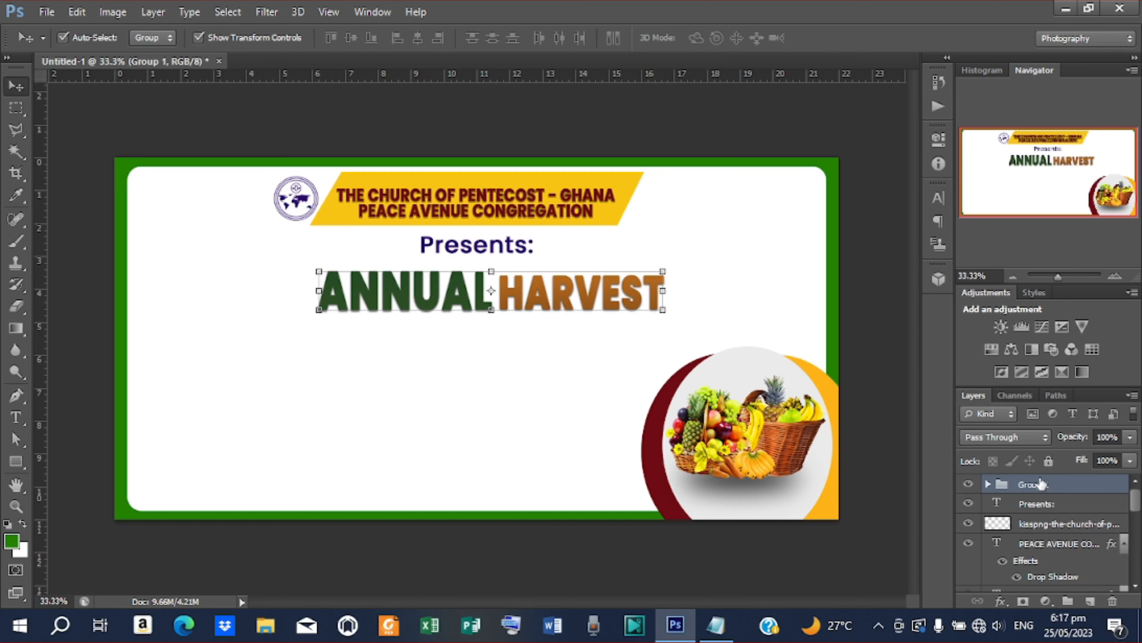
double_click(1041, 487)
type("a")
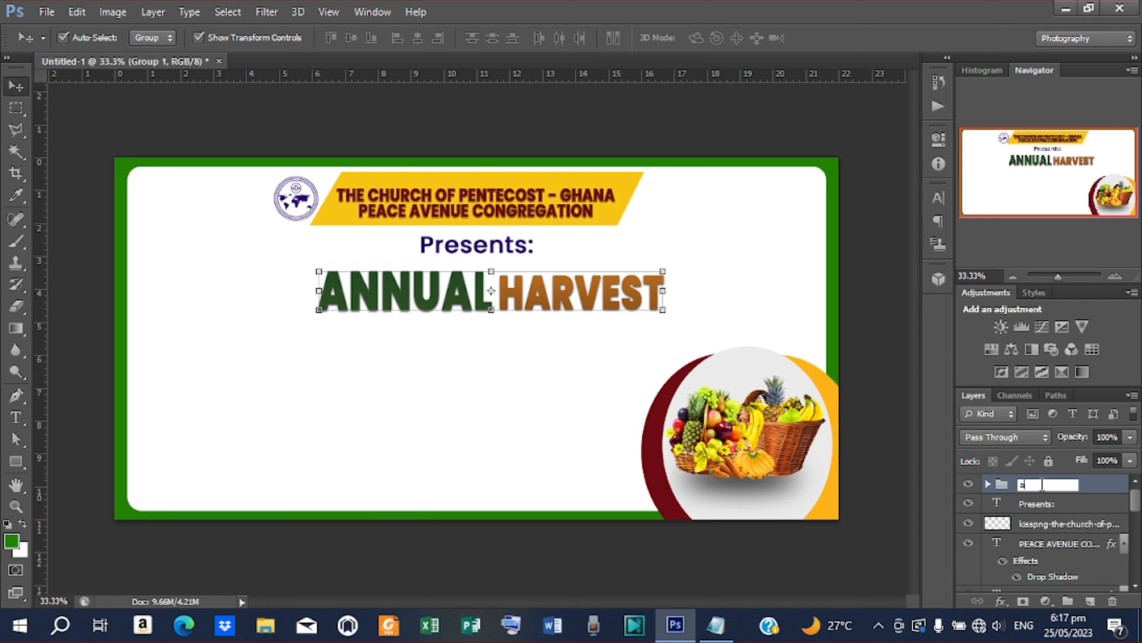
type("nnual harvest")
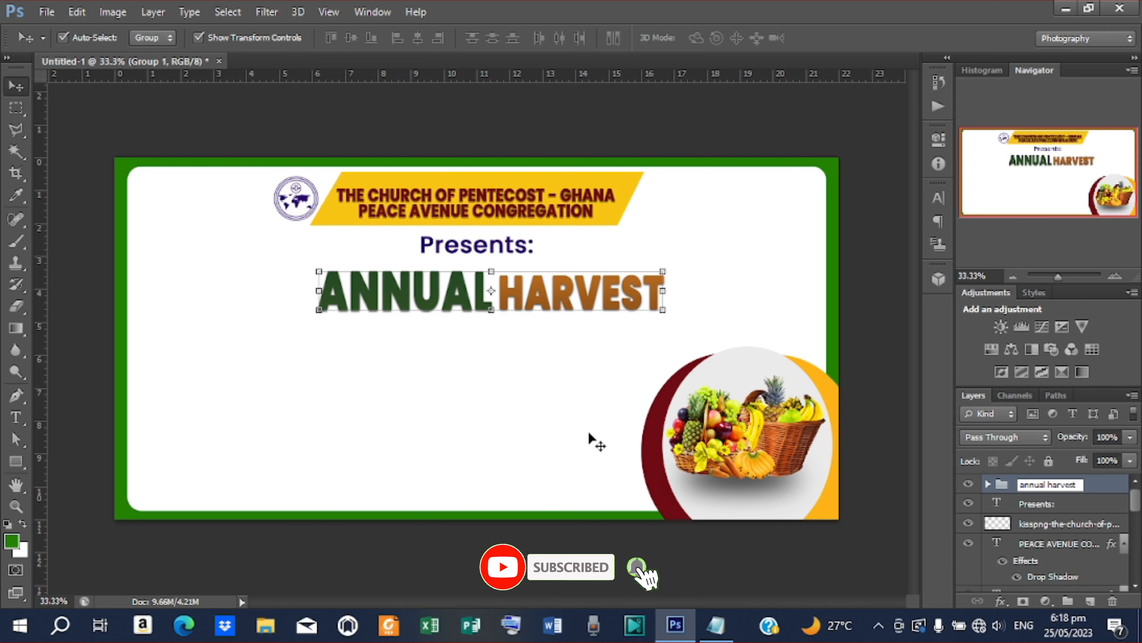
key("Return")
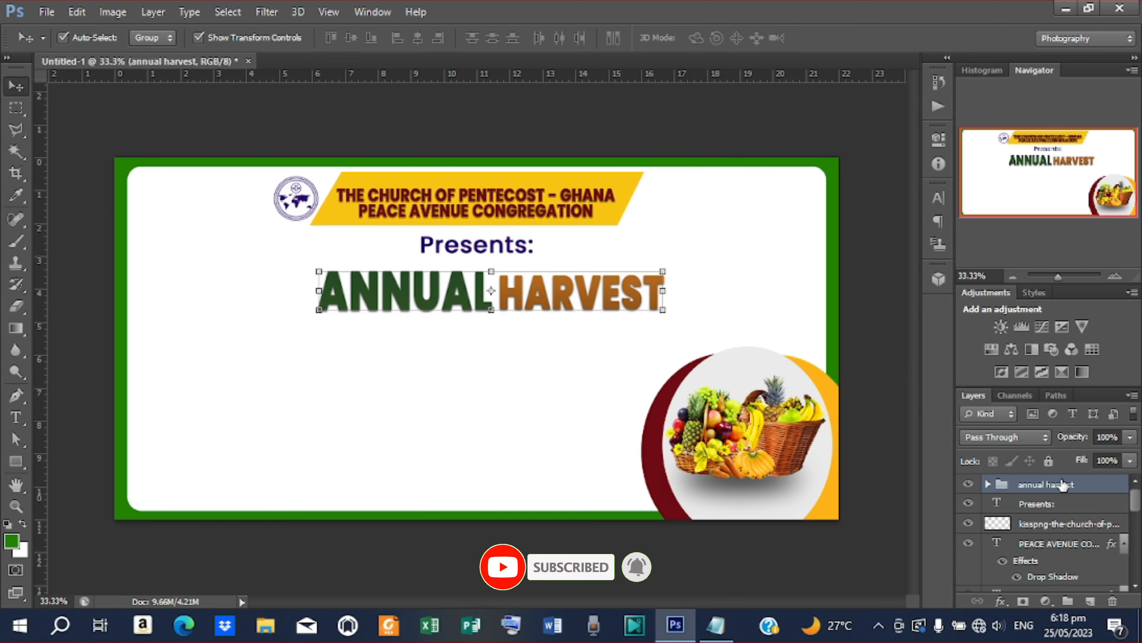
- Centre the "annual harvest" group horizontally on the whole canvas
key("ctrl+a")
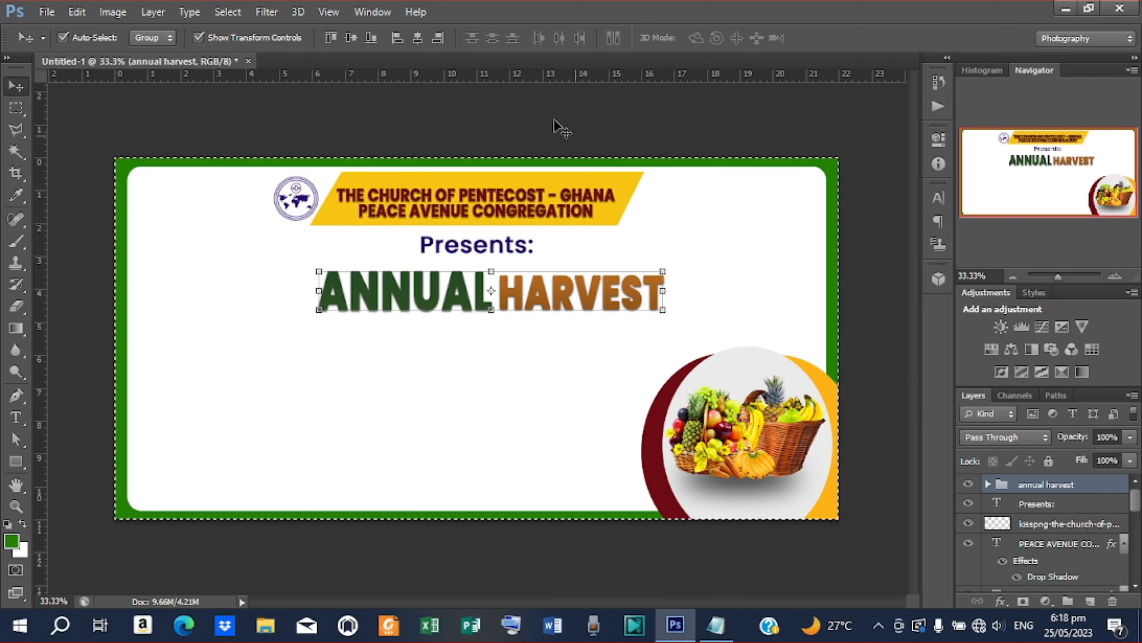
left_click(417, 38)
left_click(845, 319)
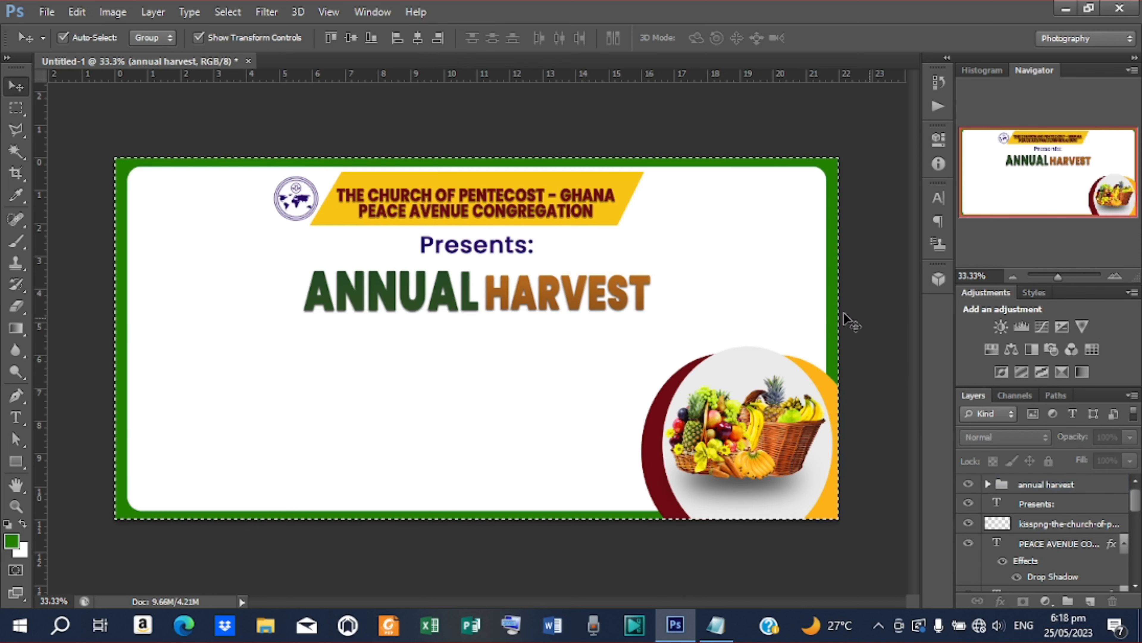
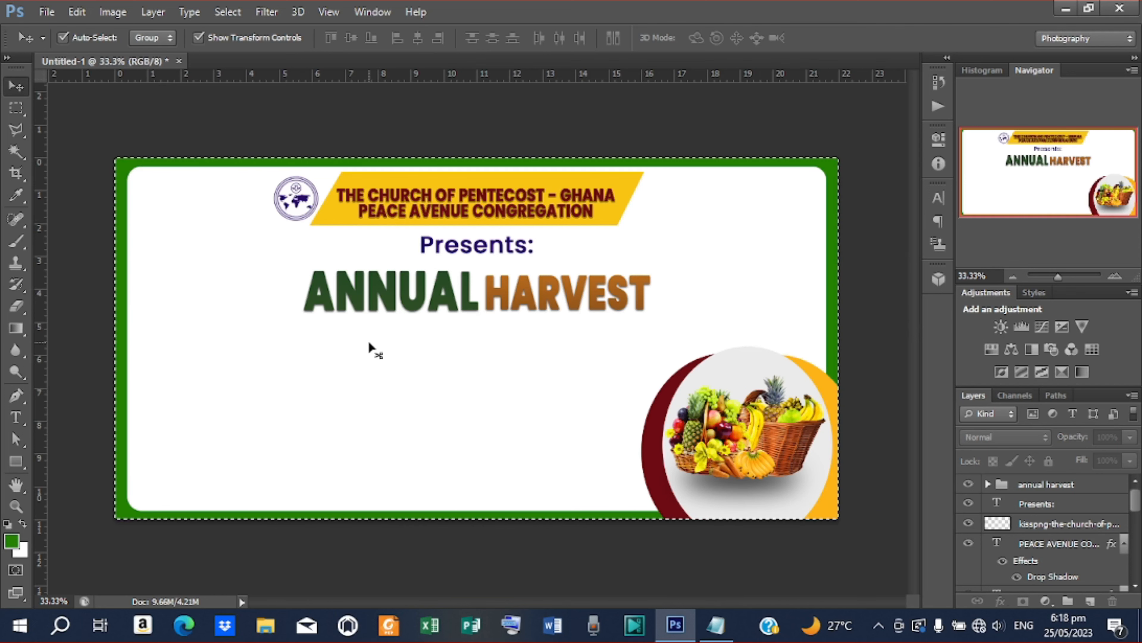
- Add a text layer below the title reading "AND THANKSGIVING SERVICE", copied from the text file in Notepad
key("t")
left_click(360, 348)
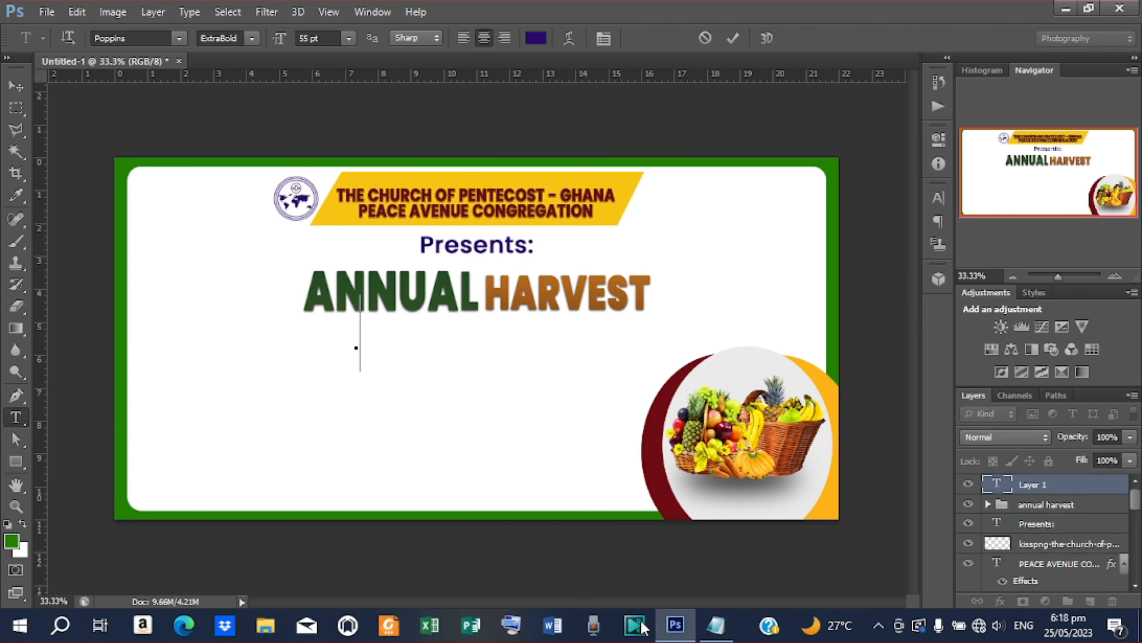
left_click(715, 624)
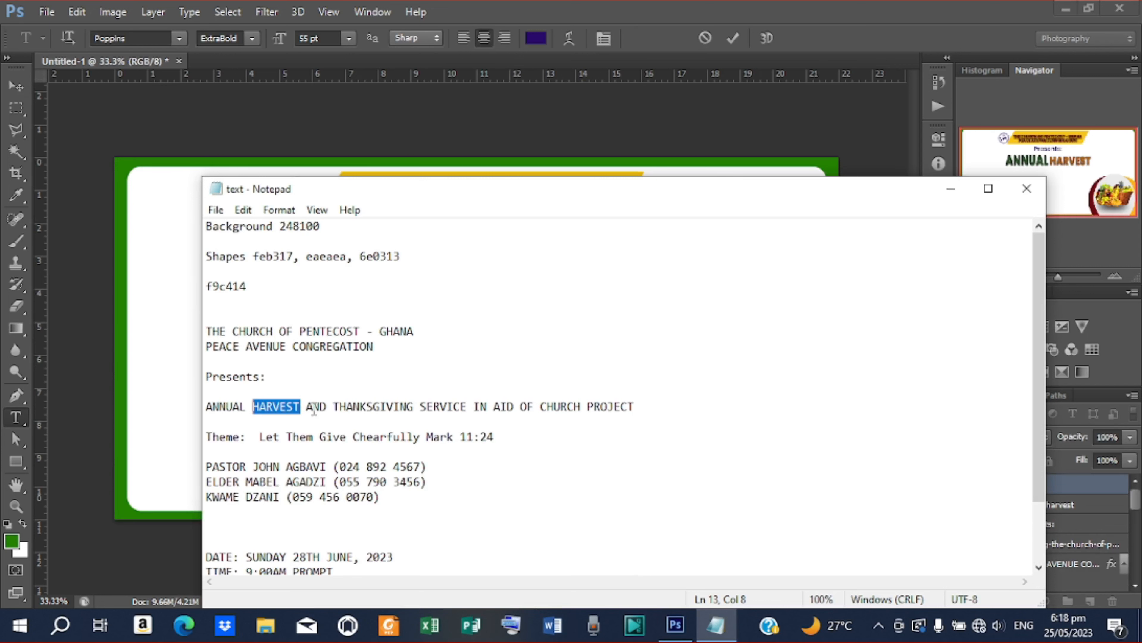
left_click_drag(306, 408, 467, 414)
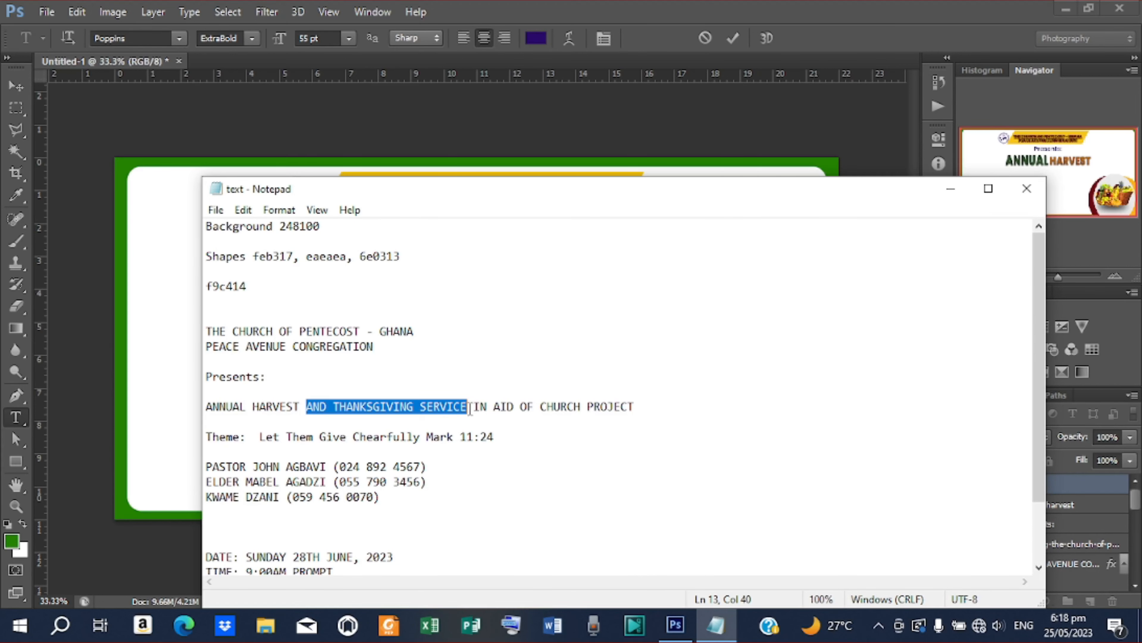
right_click(408, 404)
left_click(468, 203)
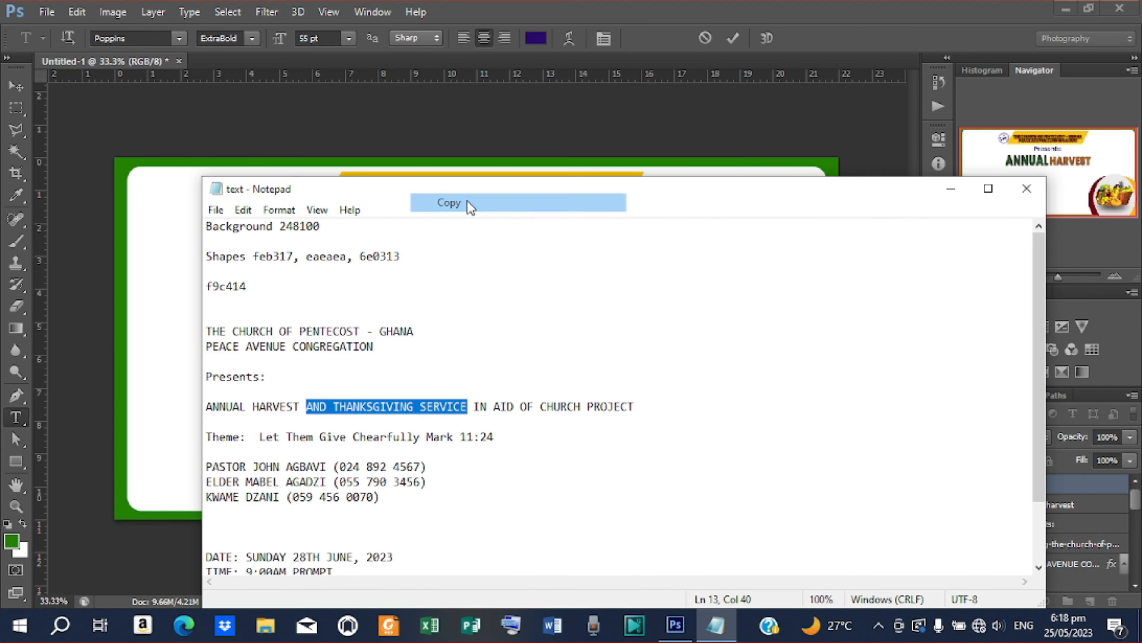
left_click(949, 193)
left_click(360, 327)
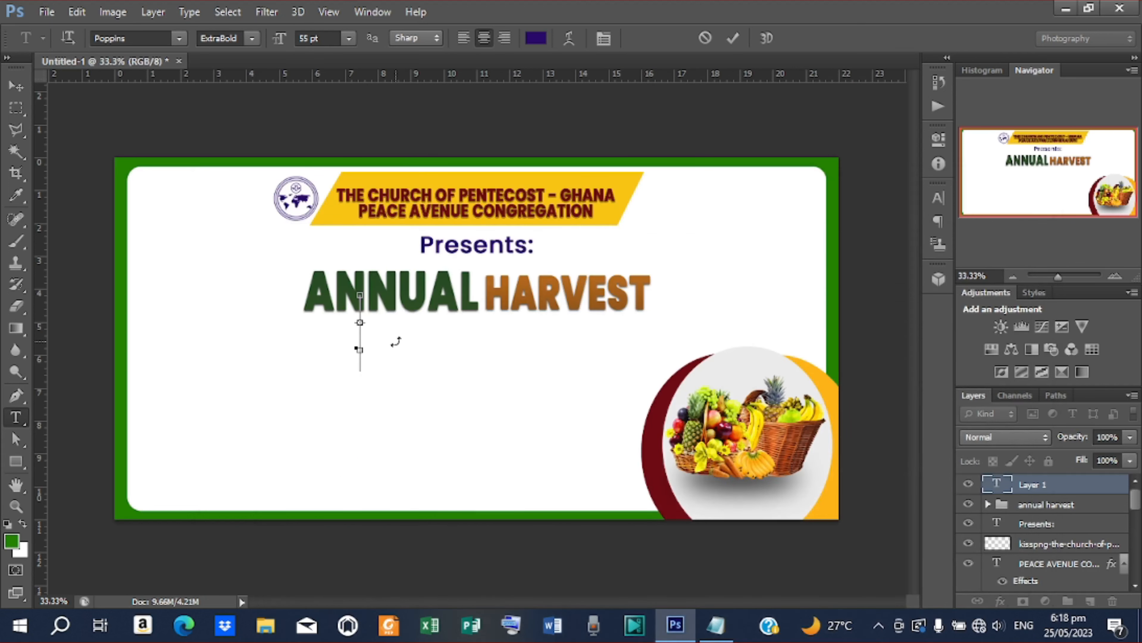
key("ctrl+v")
left_click(732, 38)
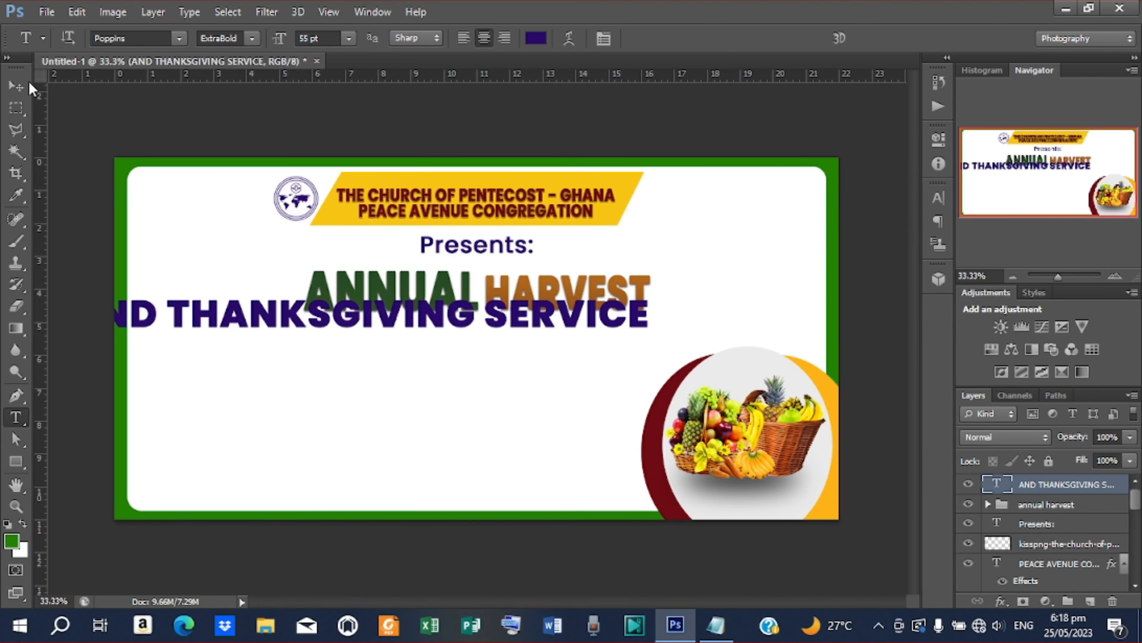
- Scale the AND THANKSGIVING SERVICE text to about 60% width and fit it directly beneath the ANNUAL HARVEST title
left_click(16, 85)
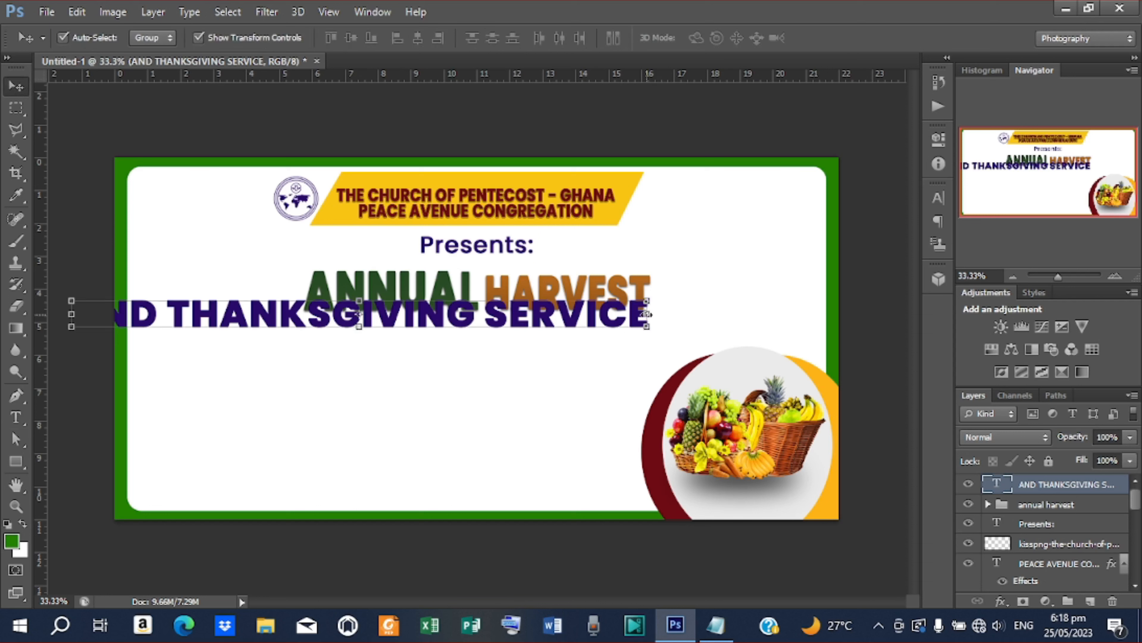
left_click_drag(646, 314, 601, 328)
left_click_drag(607, 327, 608, 335)
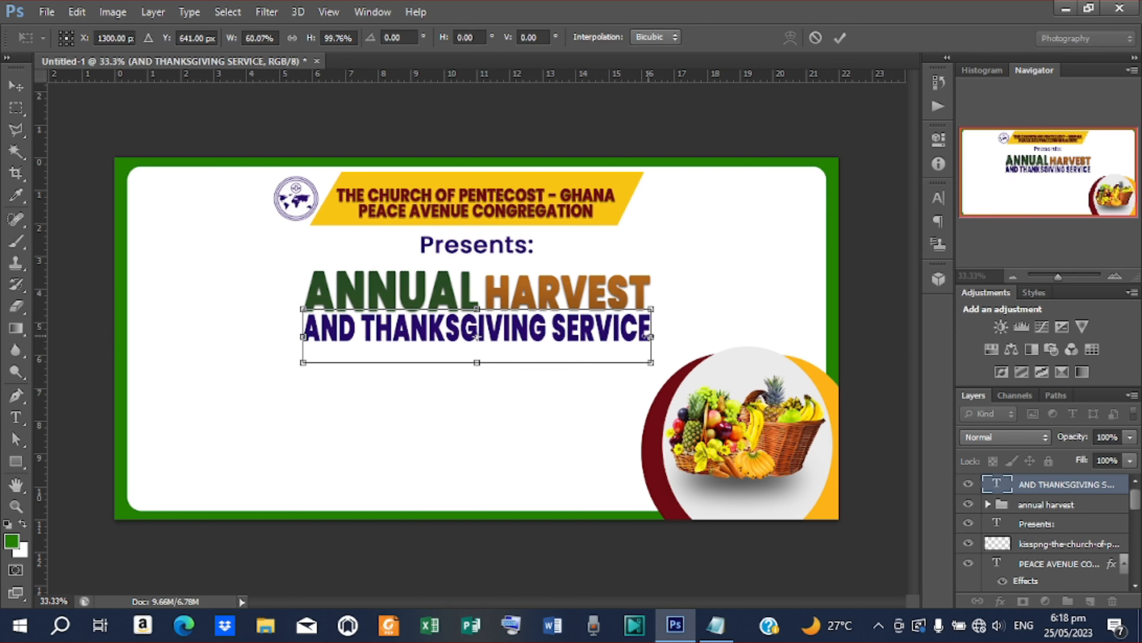
left_click(840, 38)
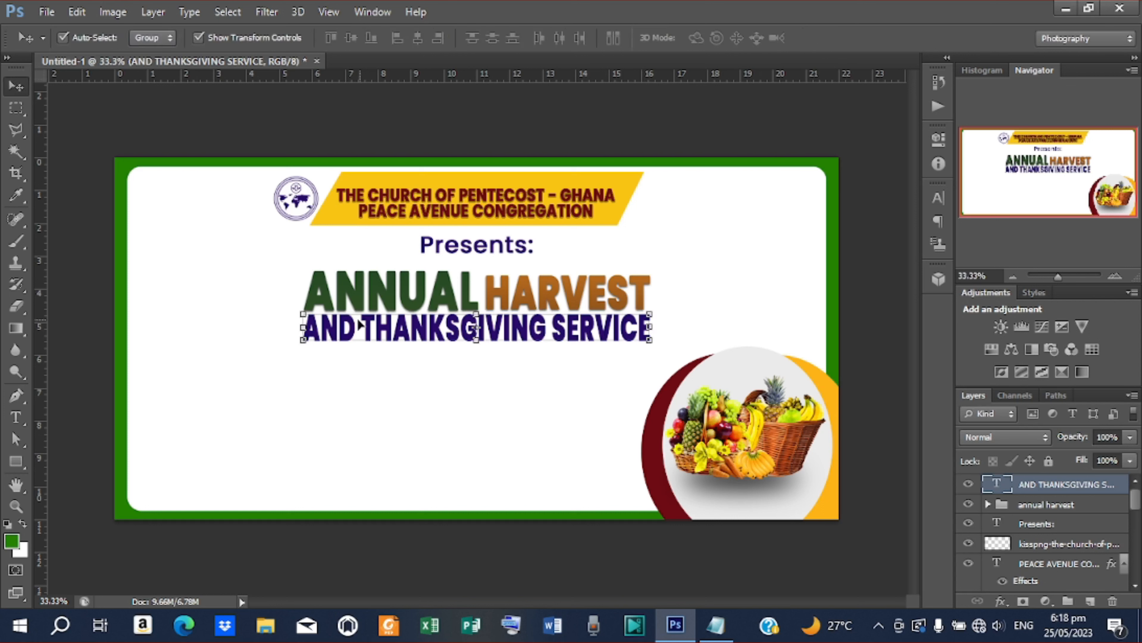
- Reduce the font size of the word AND in the thanksgiving line to 43.87 pt
key("t")
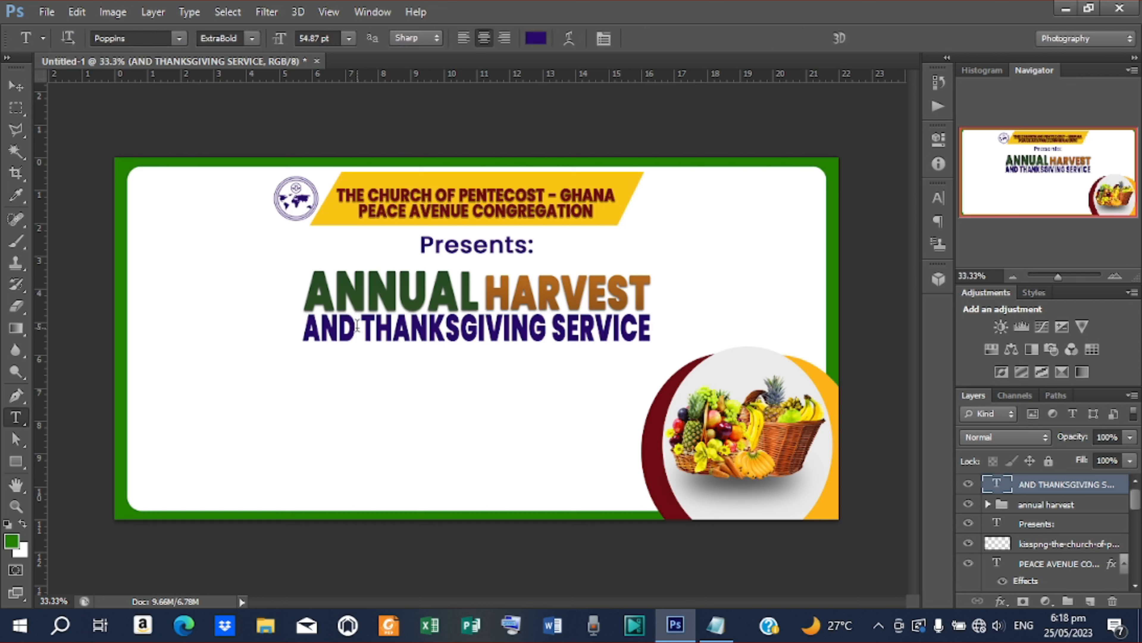
left_click_drag(357, 325, 309, 323)
left_click(349, 39)
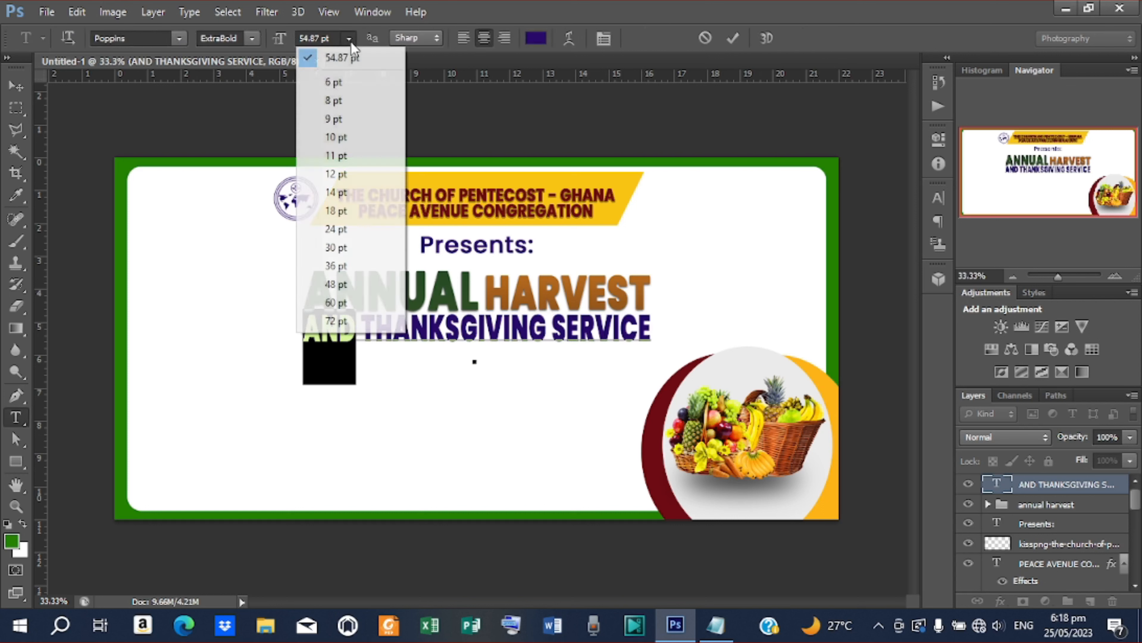
left_click(282, 43)
left_click_drag(282, 43, 274, 47)
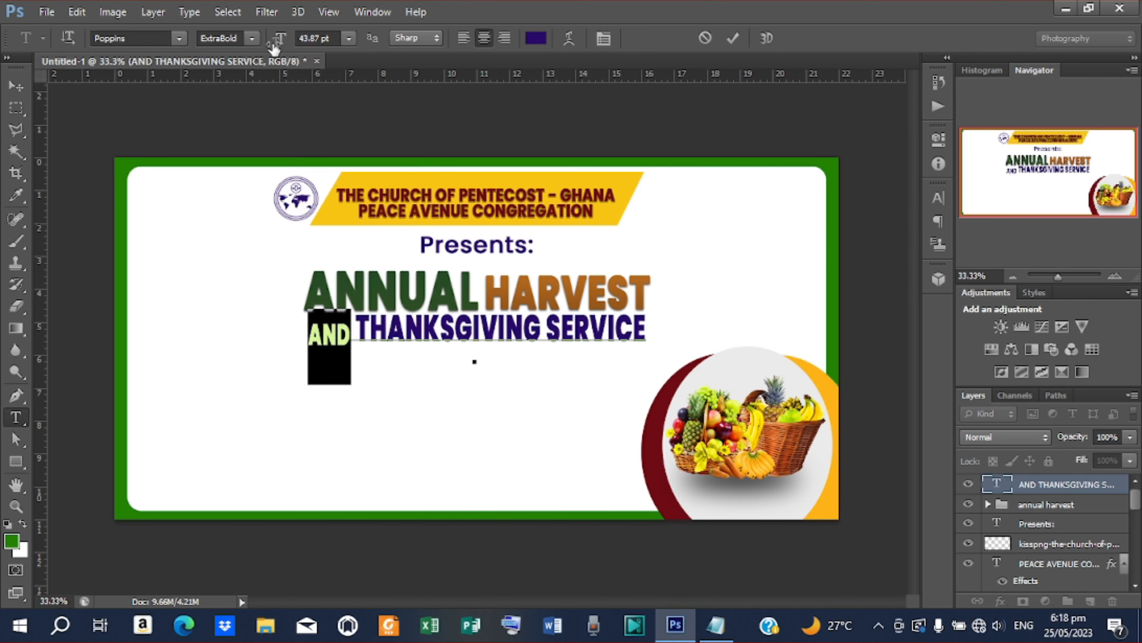
left_click(733, 38)
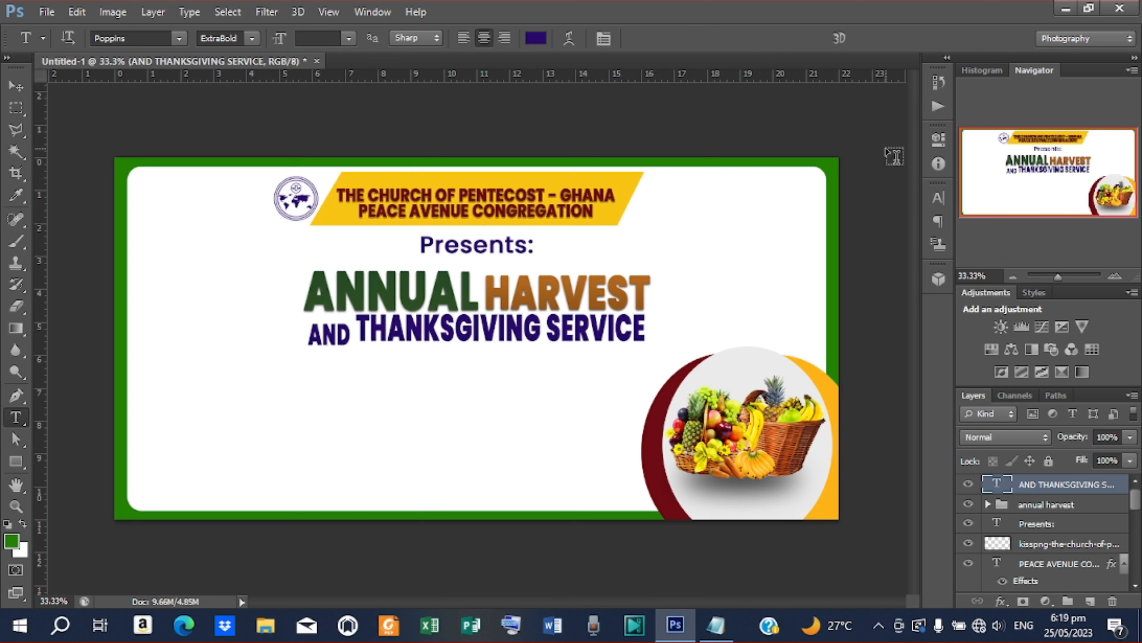
- Try baseline shifts of 11 pt and 120 pt on the AND THANKSGIVING SERVICE text
left_click(937, 202)
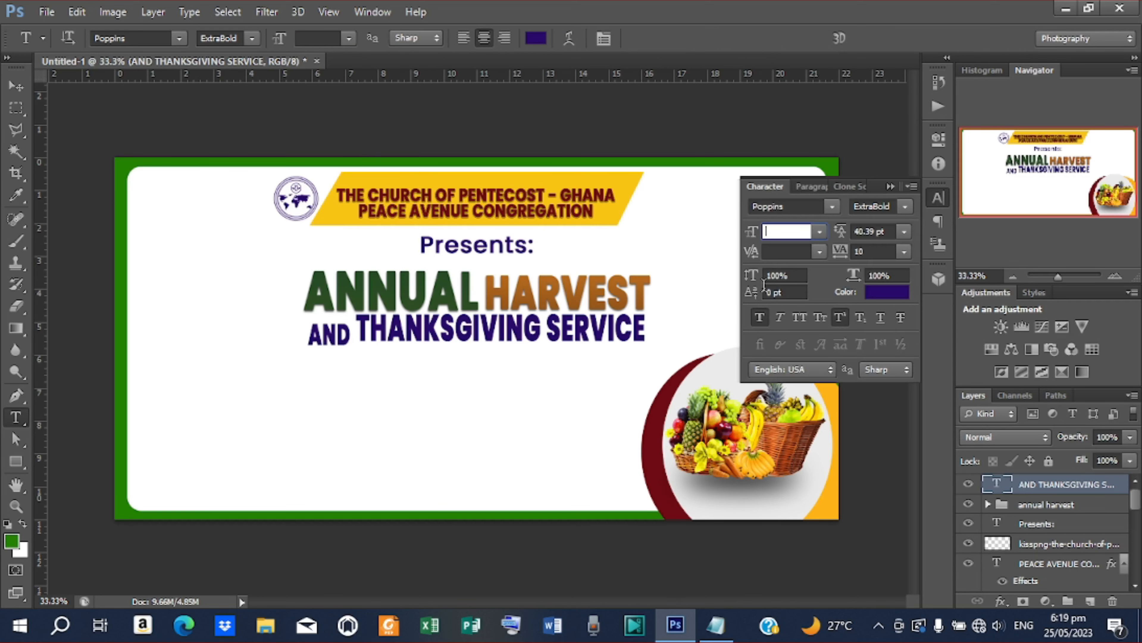
left_click_drag(750, 293, 748, 297)
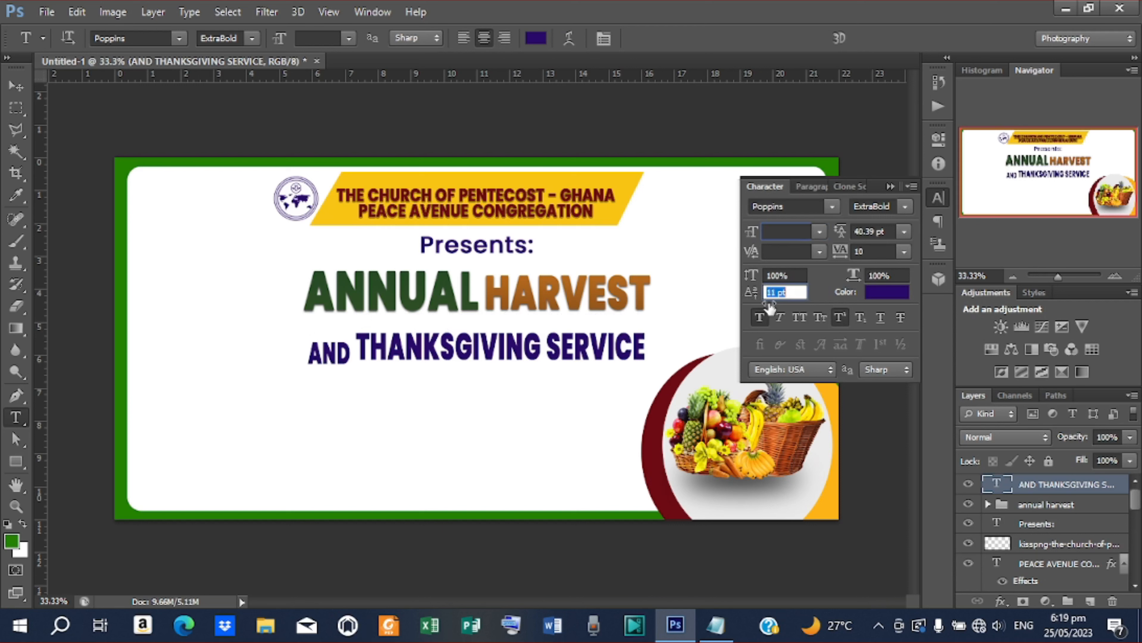
key("Tab")
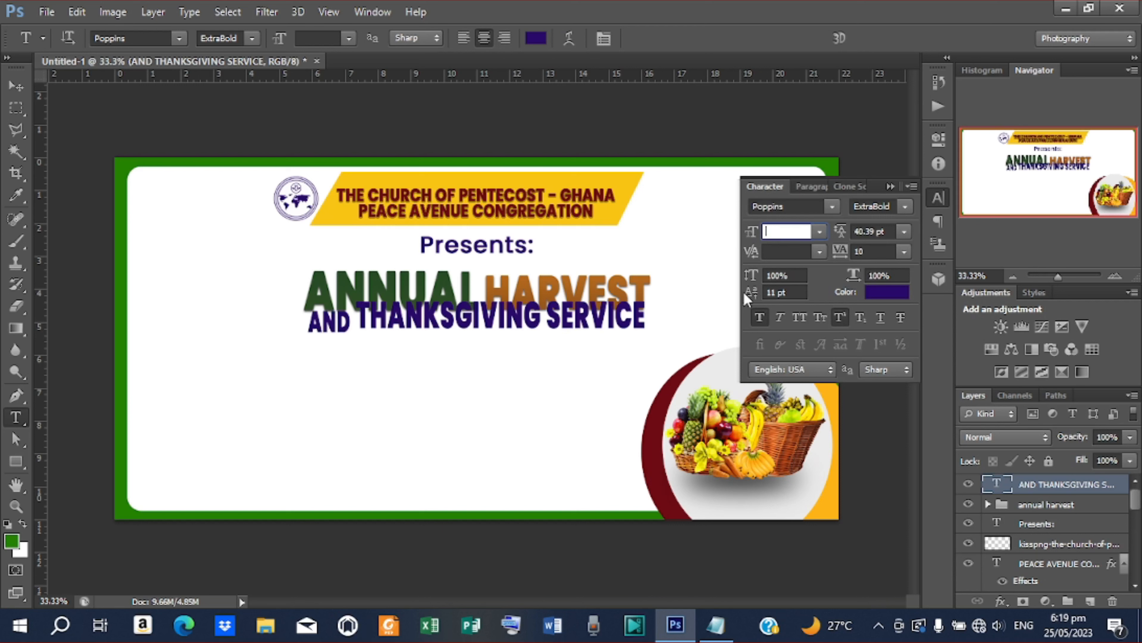
left_click_drag(758, 299, 846, 307)
key("Tab")
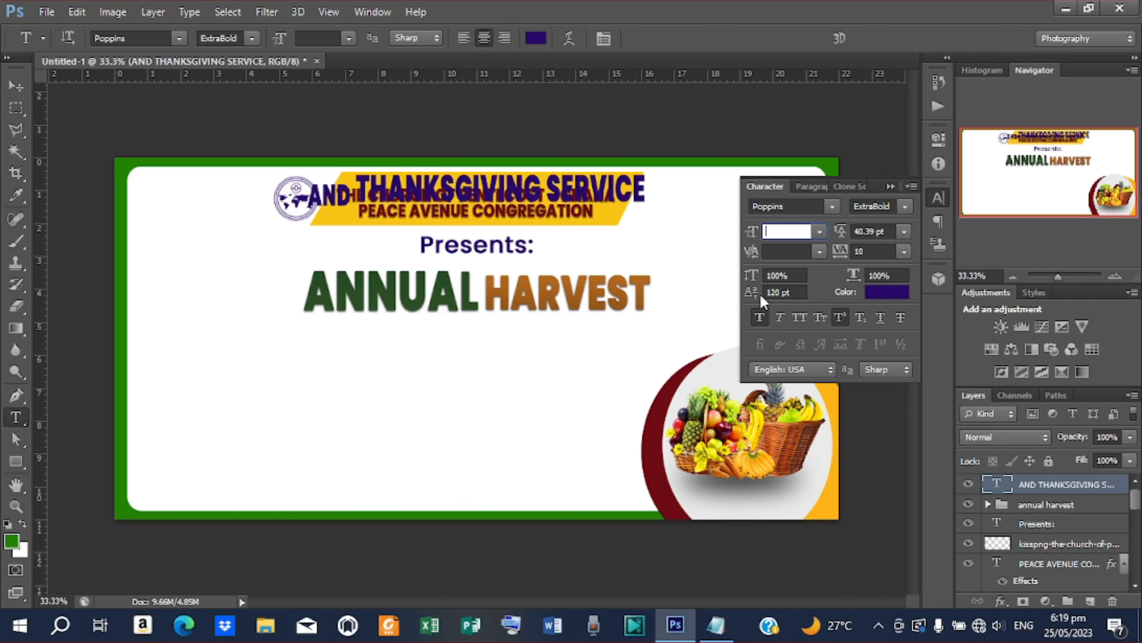
- Set the baseline shift of the thanksgiving text to 0 pt
left_click(793, 293)
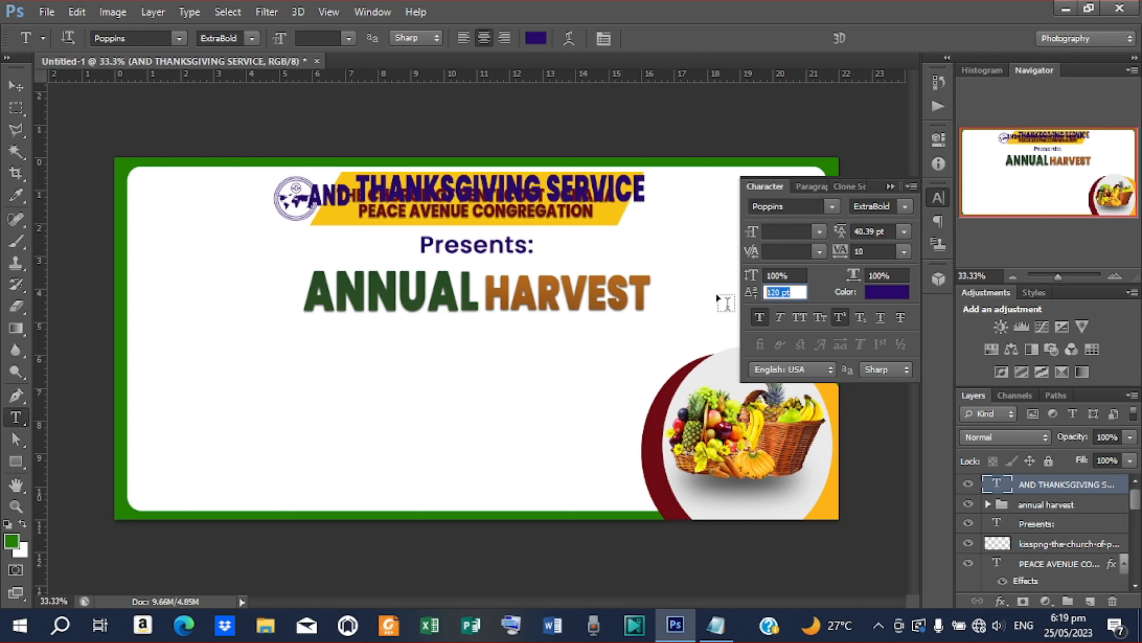
type("0")
key("Return")
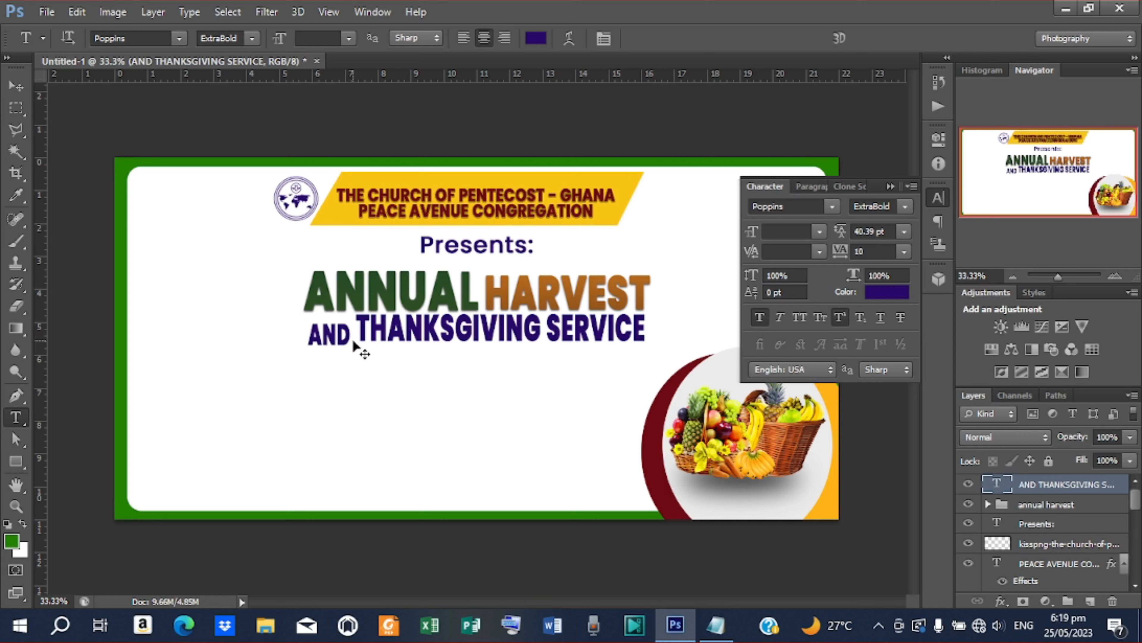
- Undo the baseline shifts and the font size change on the word AND
key("ctrl+z")
key("ctrl+z")
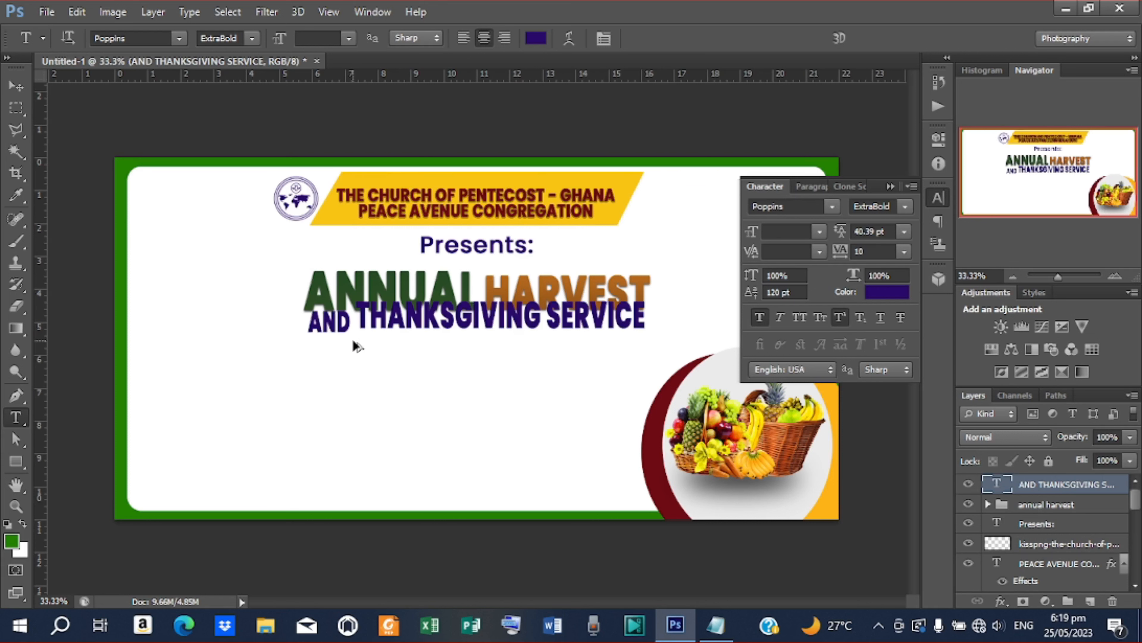
key("ctrl+alt+z")
key("ctrl+alt+z")
key("ctrl+alt+z")
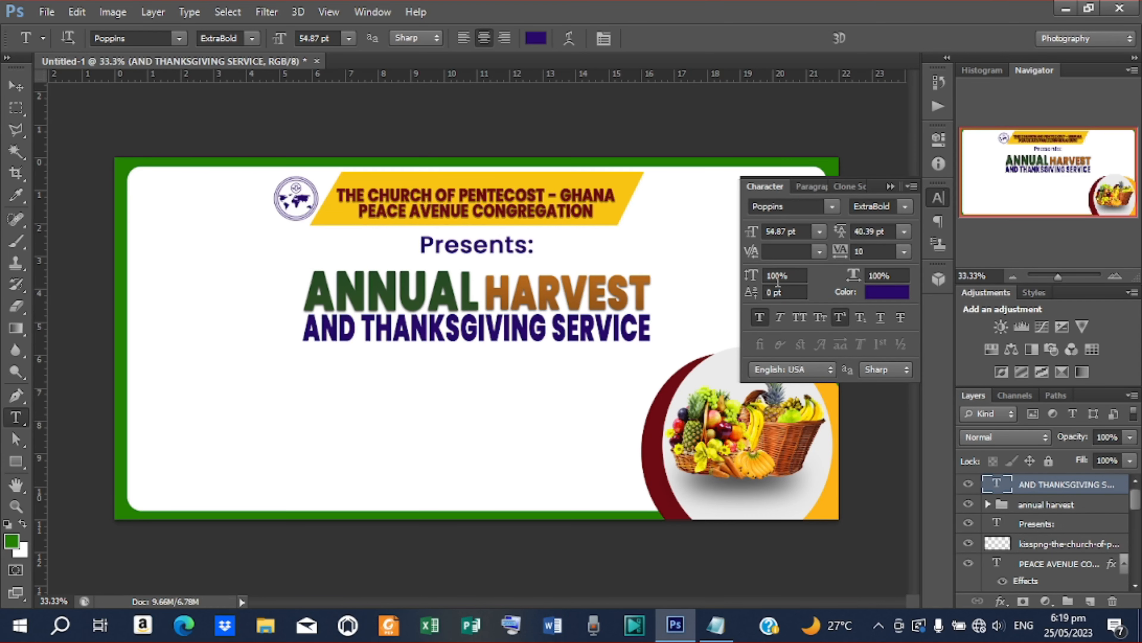
- Add a Gradient Overlay layer style to the AND THANKSGIVING SERVICE text layer
right_click(1028, 489)
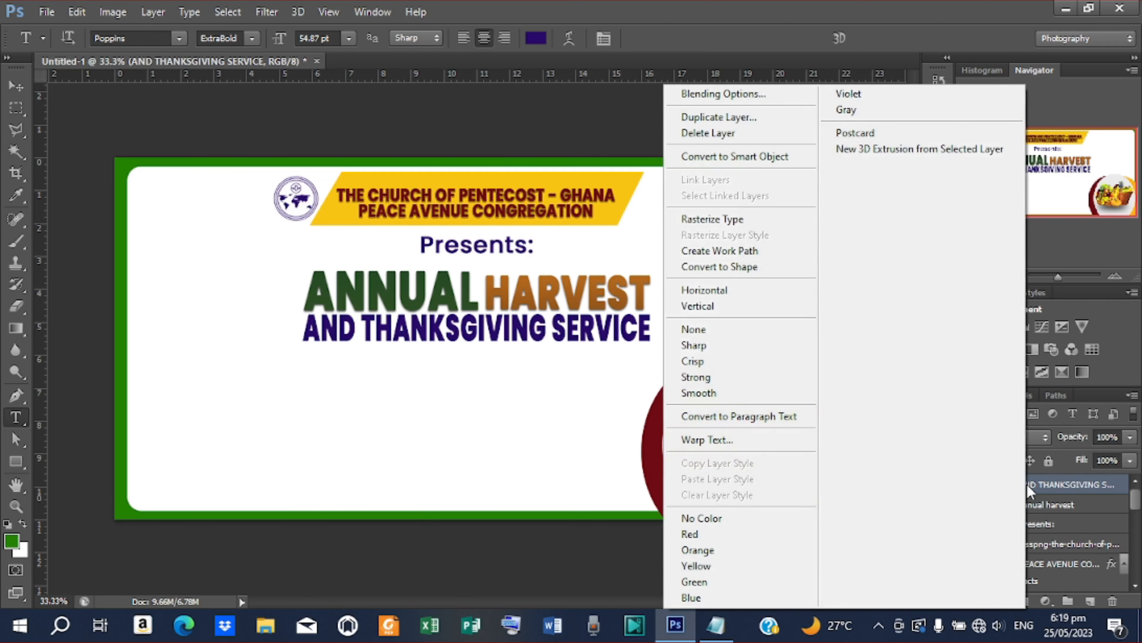
left_click(757, 95)
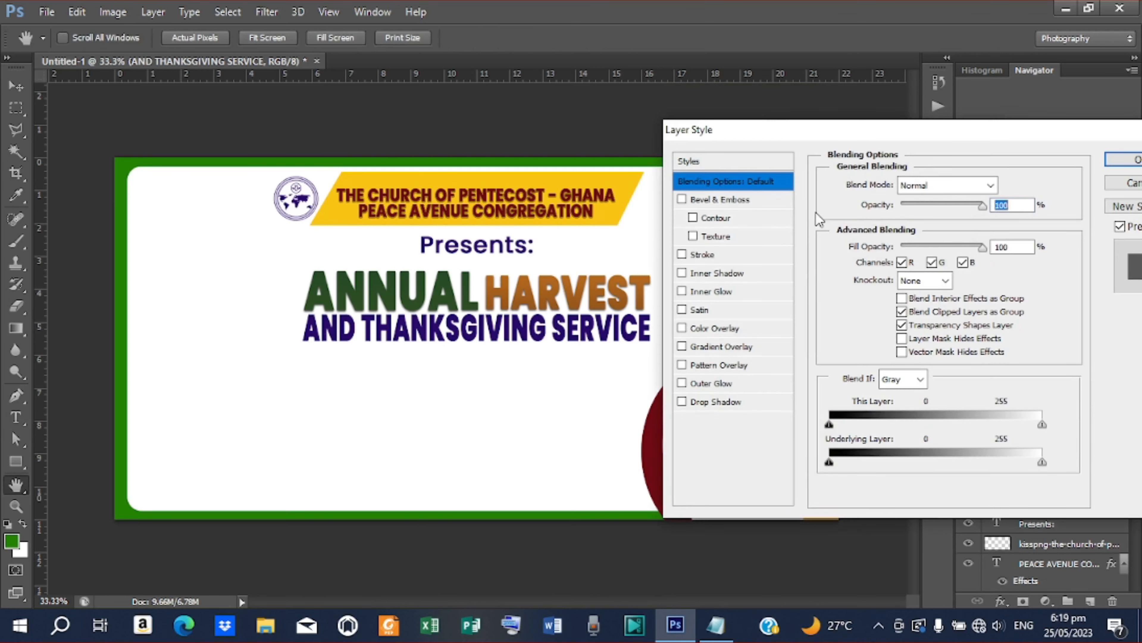
left_click(750, 353)
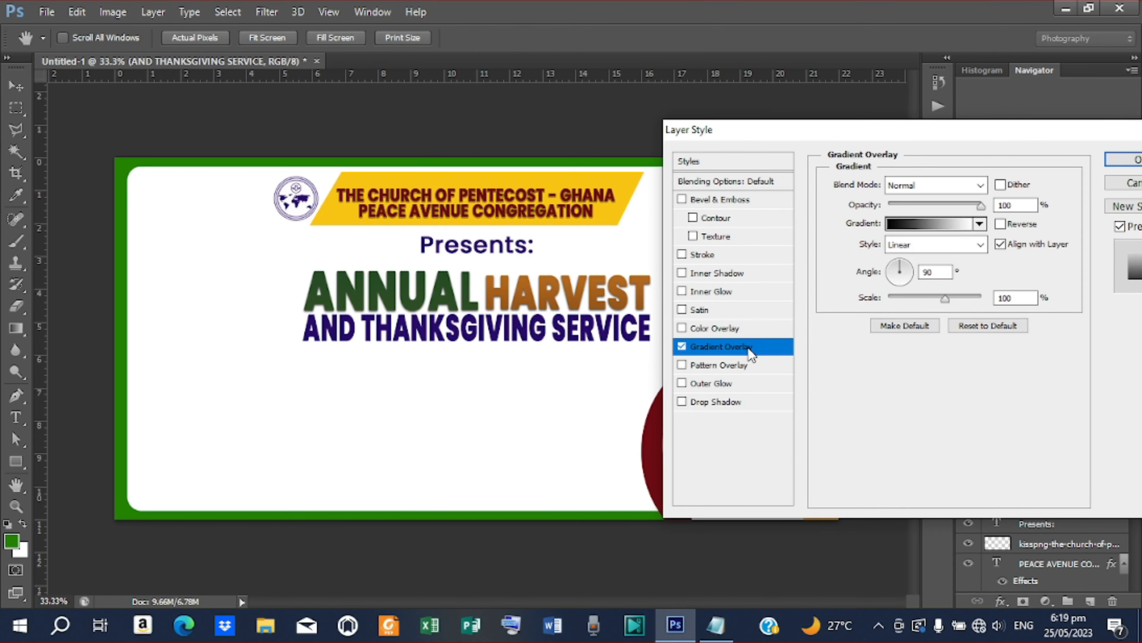
left_click_drag(903, 133, 316, 361)
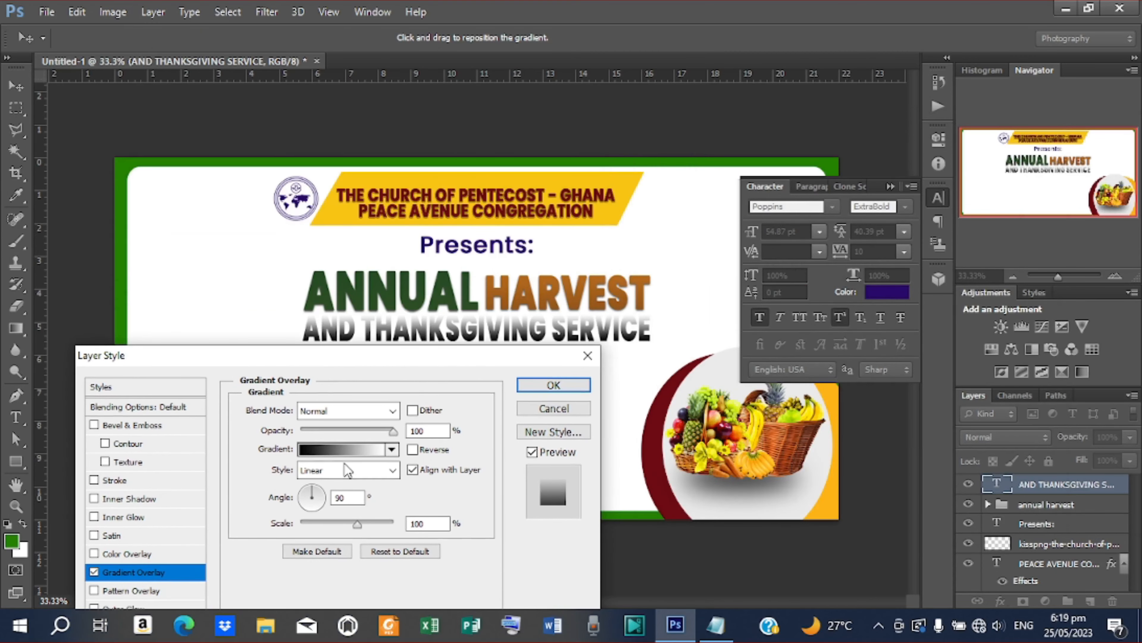
- Set the overlay gradient's end colour stop at 100% to orange feb317, sampled from the yellow crescent around the fruit picture
left_click(346, 462)
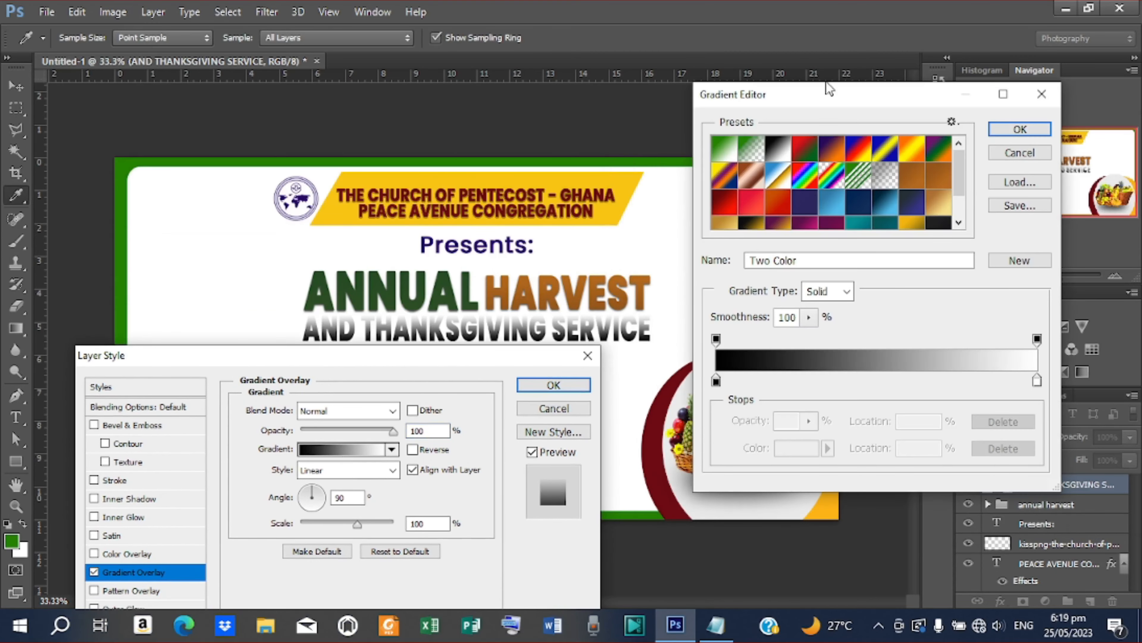
left_click_drag(830, 85, 186, 149)
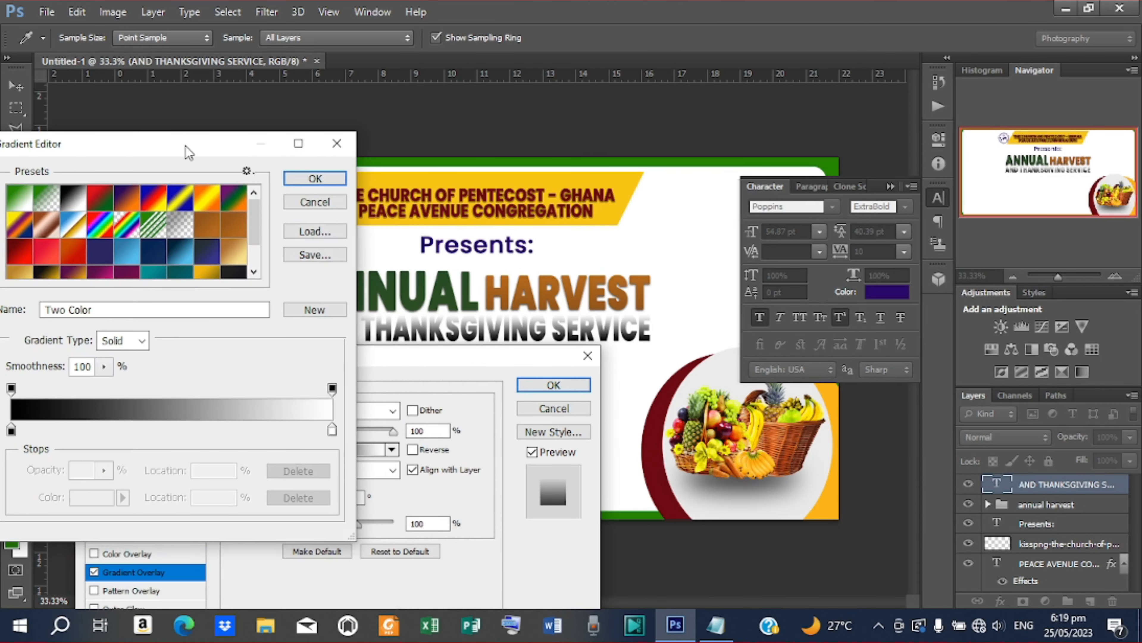
double_click(331, 430)
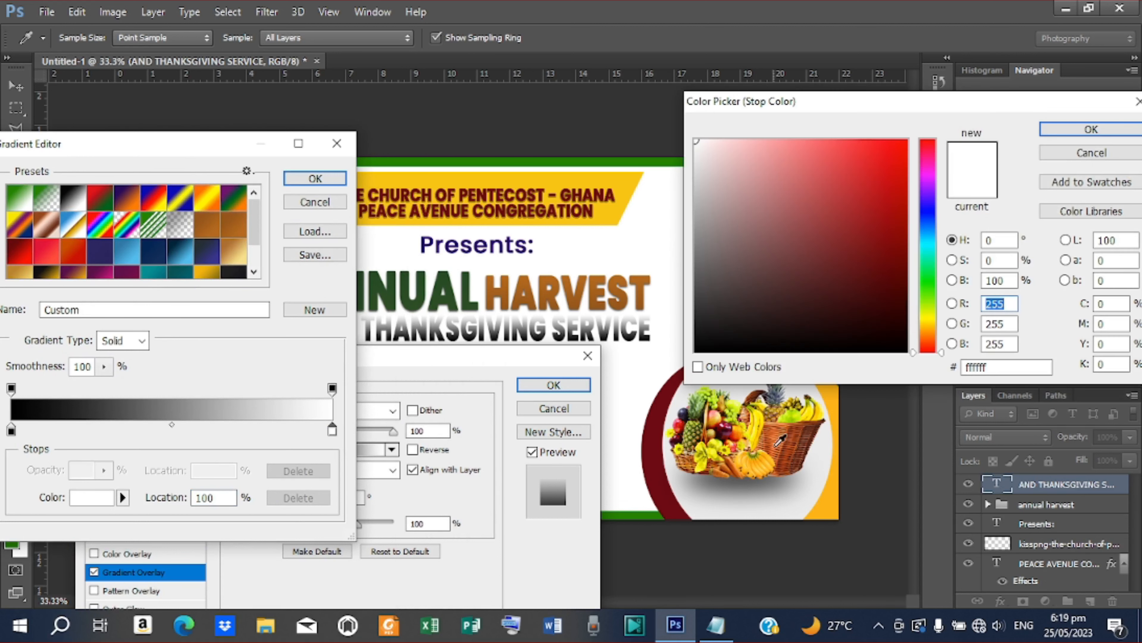
left_click(831, 450)
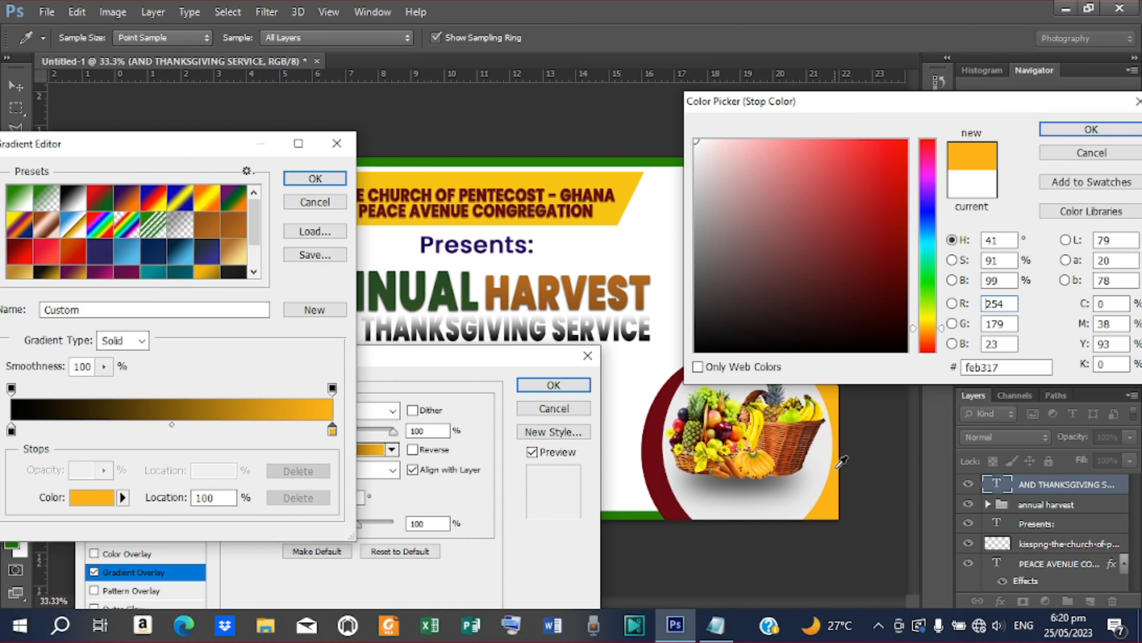
left_click(1067, 135)
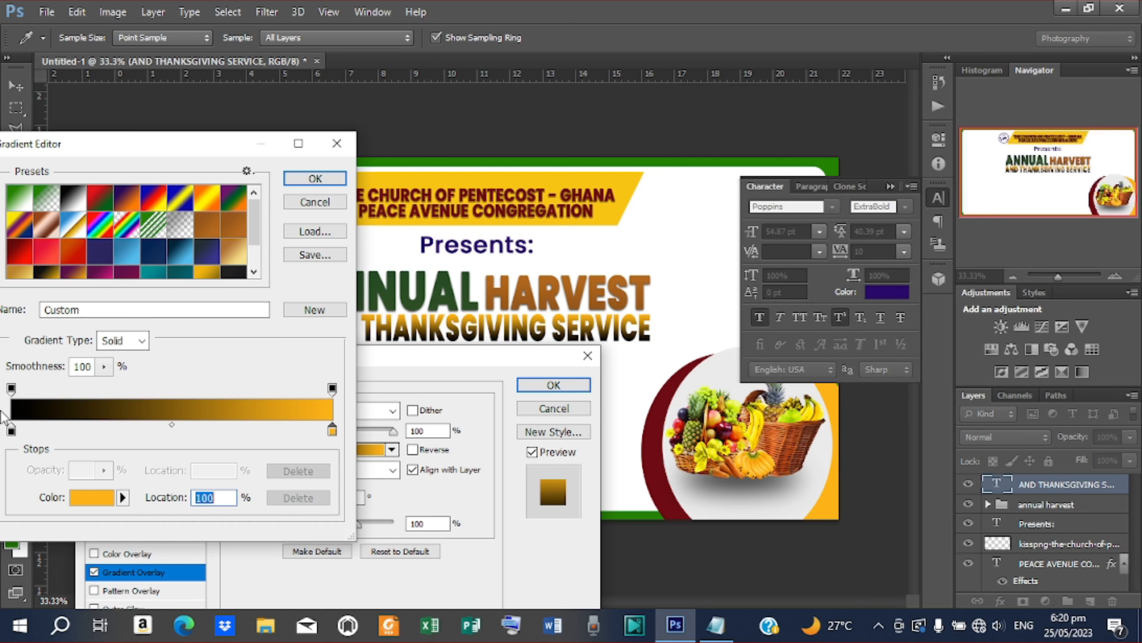
- Set the gradient's start colour stop at 0% to dark red 991a00, sampled from the fruit picture
double_click(11, 430)
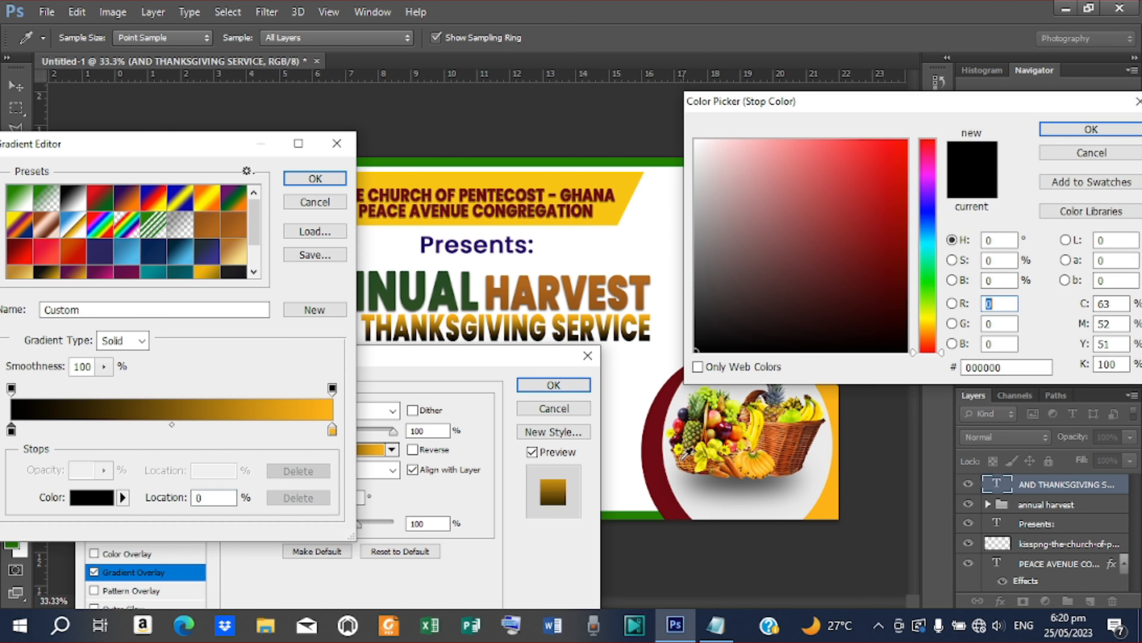
left_click(698, 467)
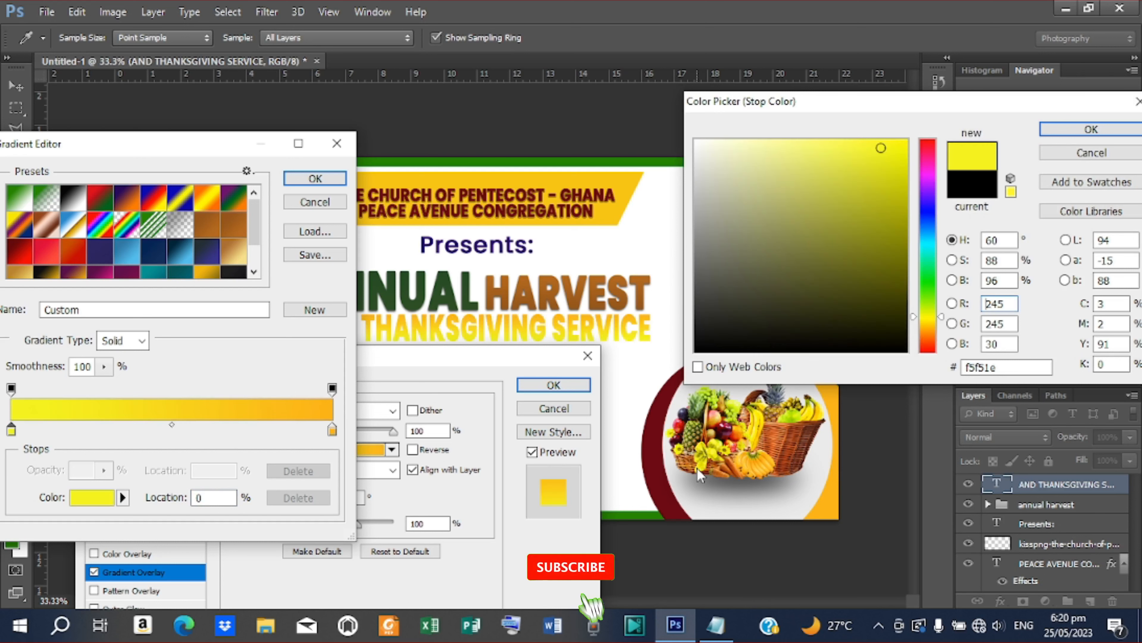
left_click(745, 430)
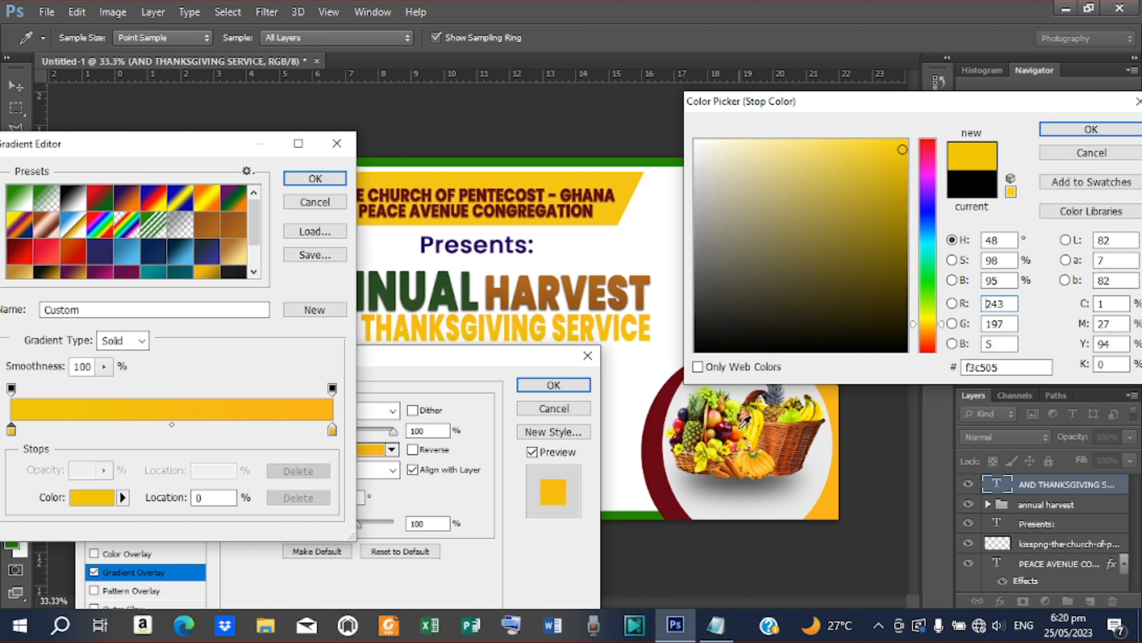
left_click(744, 423)
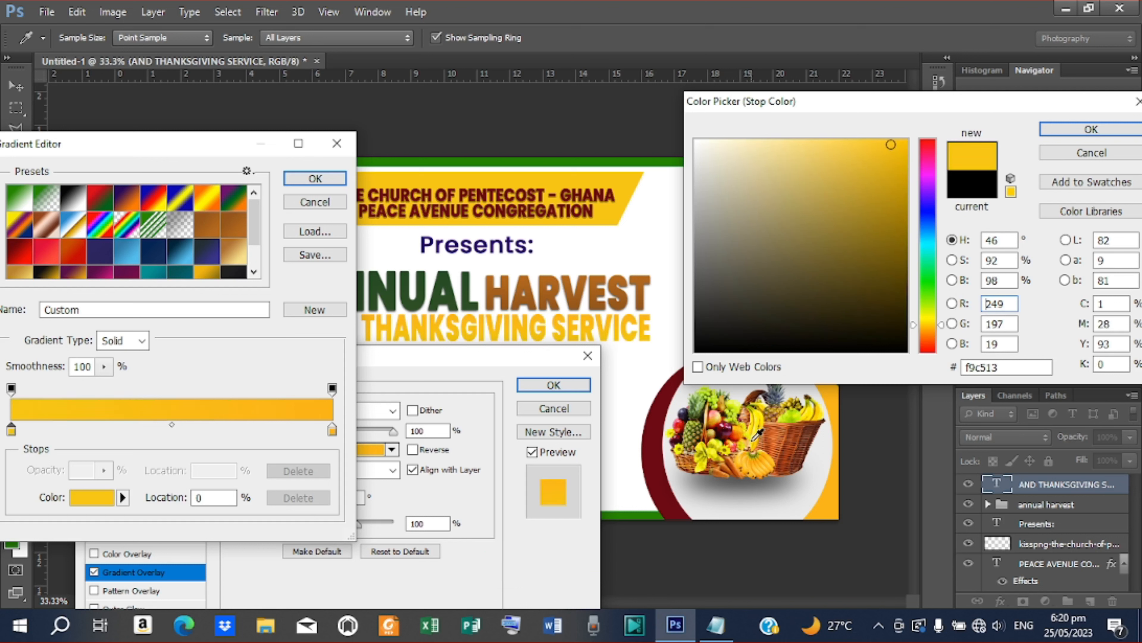
left_click(737, 422)
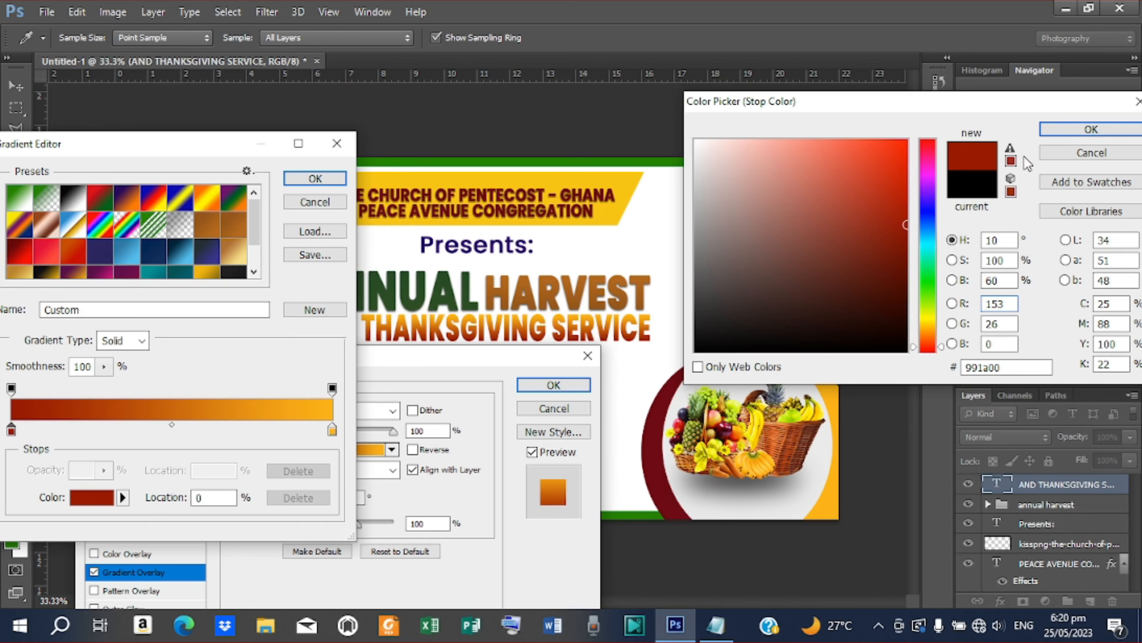
left_click(1090, 130)
- Save the red-to-orange gradient as a new preset and apply the overlay to the thanksgiving text
left_click(314, 309)
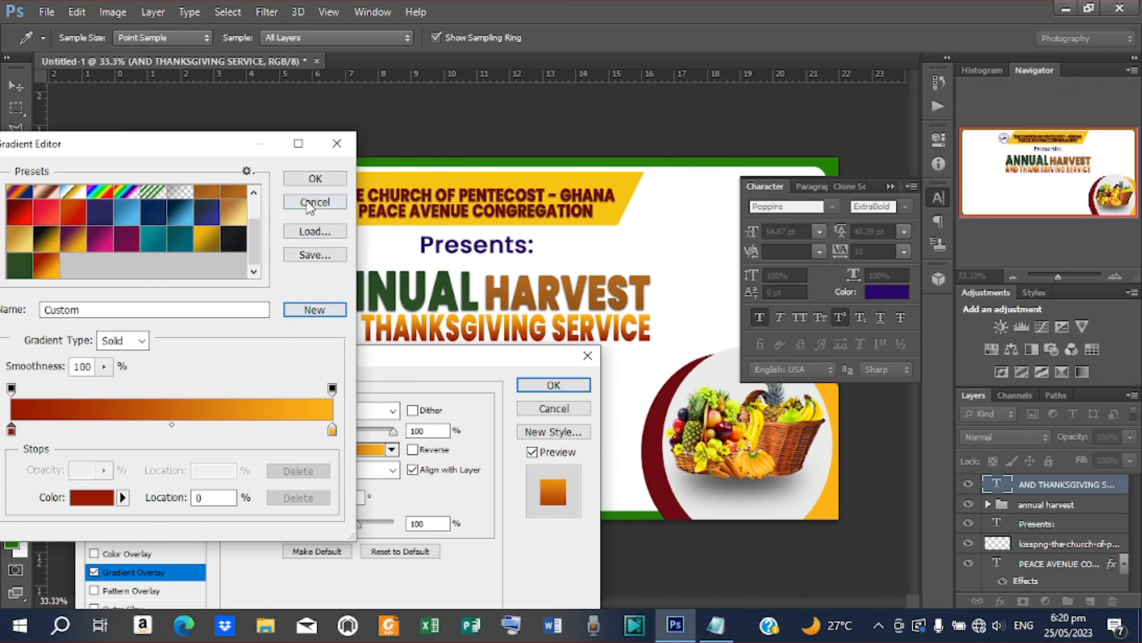
left_click(315, 178)
left_click_drag(446, 365, 555, 440)
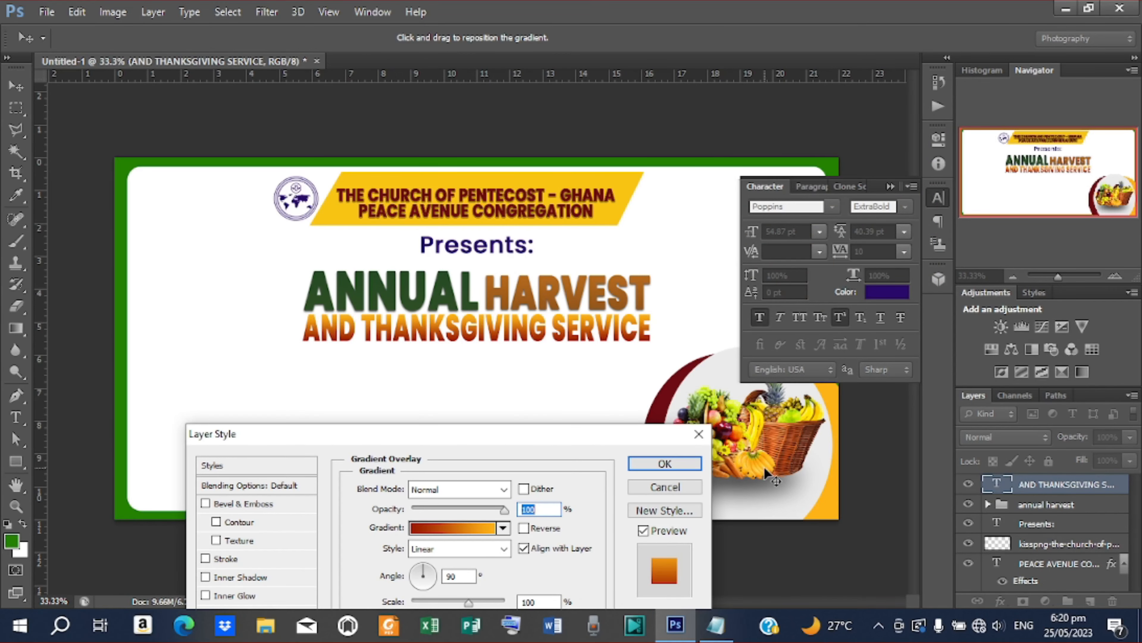
left_click(664, 461)
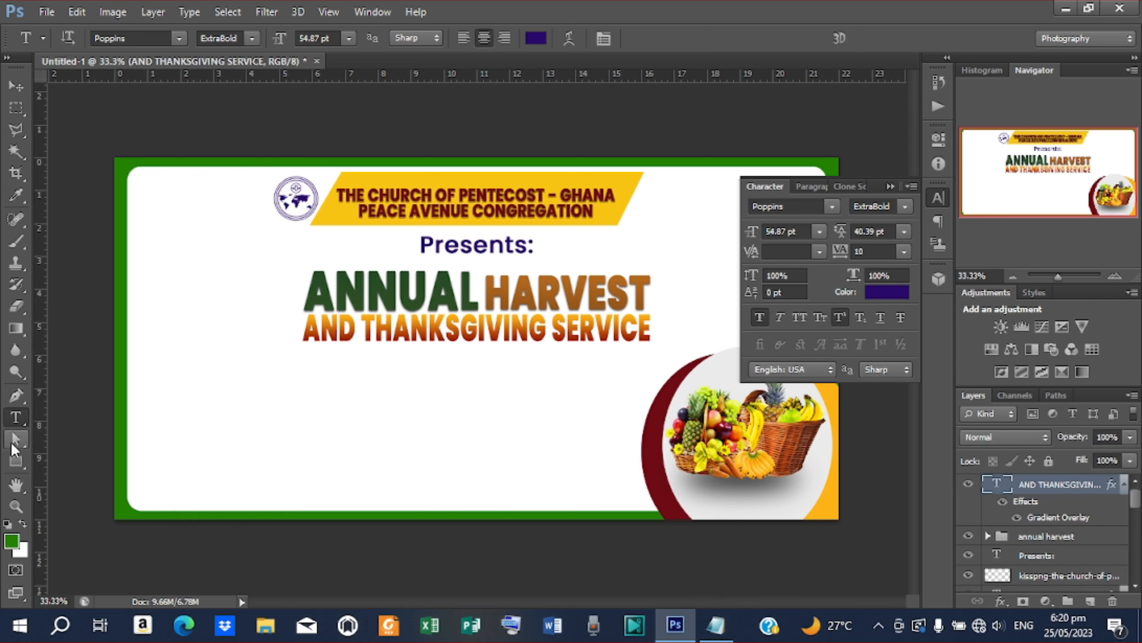
- Draw a green rounded rectangle about 921 by 84 px with a 50 px radius beneath the AND THANKSGIVING SERVICE line
left_click(15, 461)
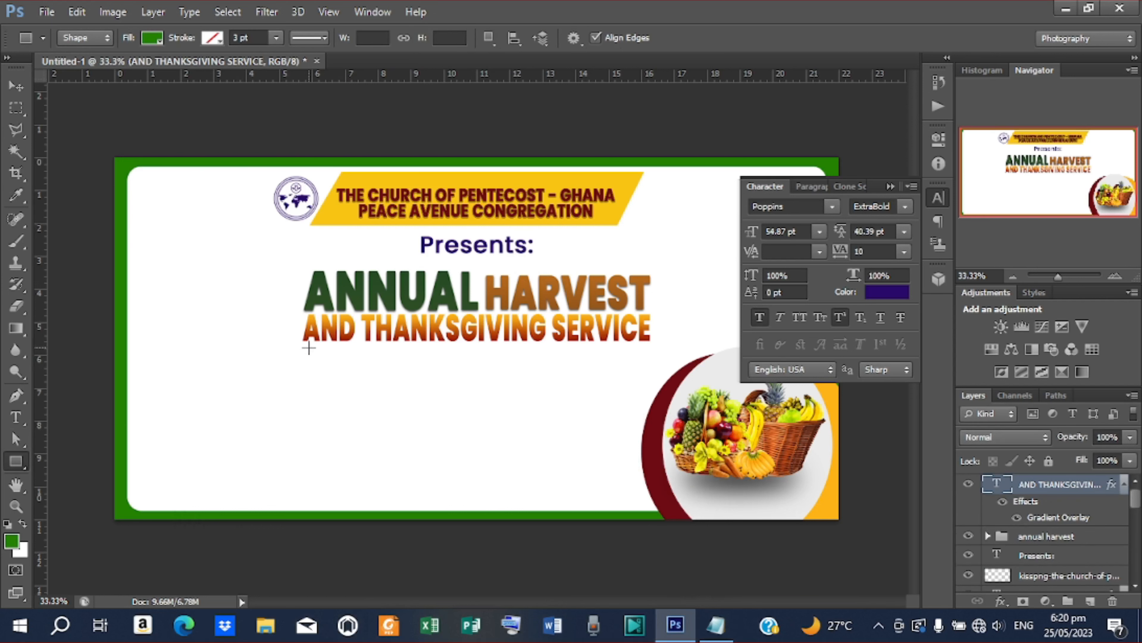
right_click(15, 461)
left_click(85, 474)
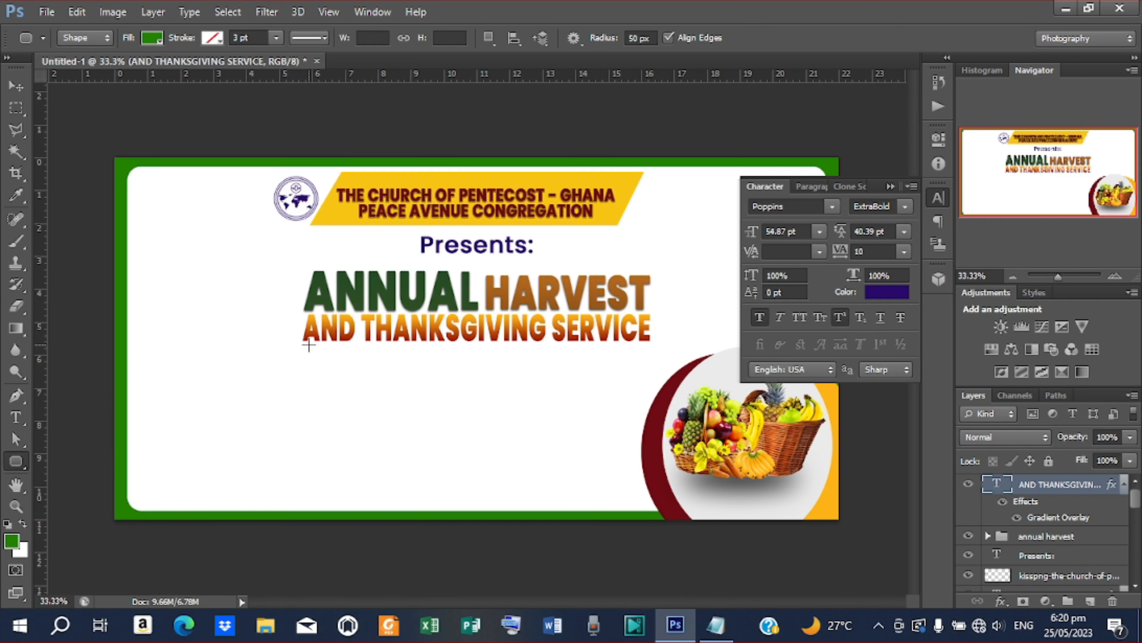
left_click_drag(309, 345, 565, 367)
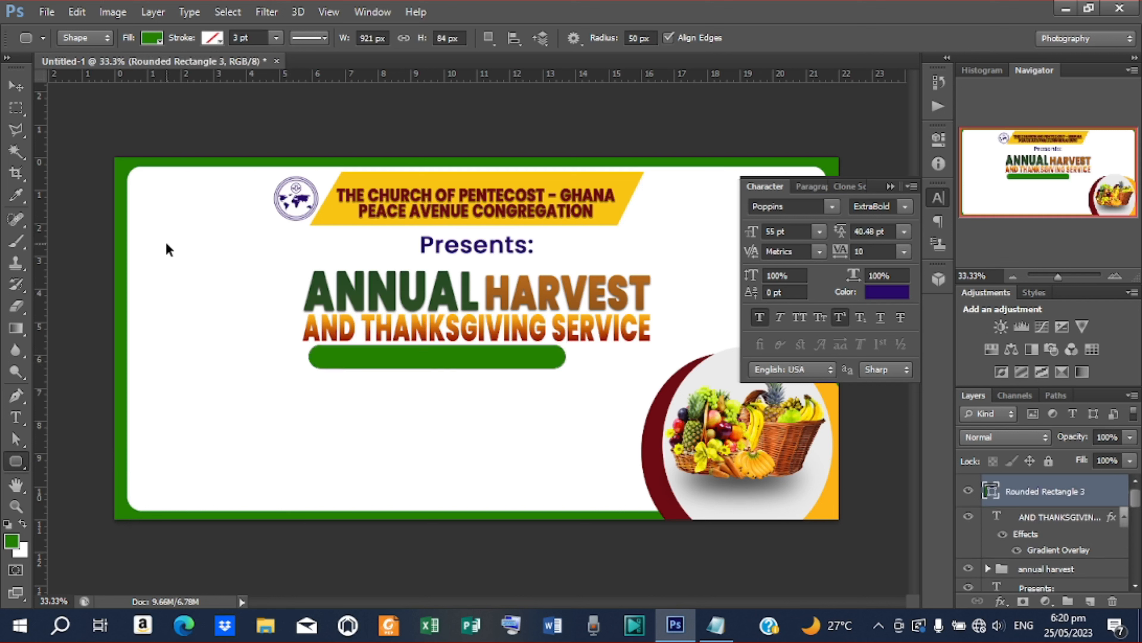
- Centre the green rounded rectangle horizontally on the canvas and clear the selection
key("ctrl+a")
left_click(16, 87)
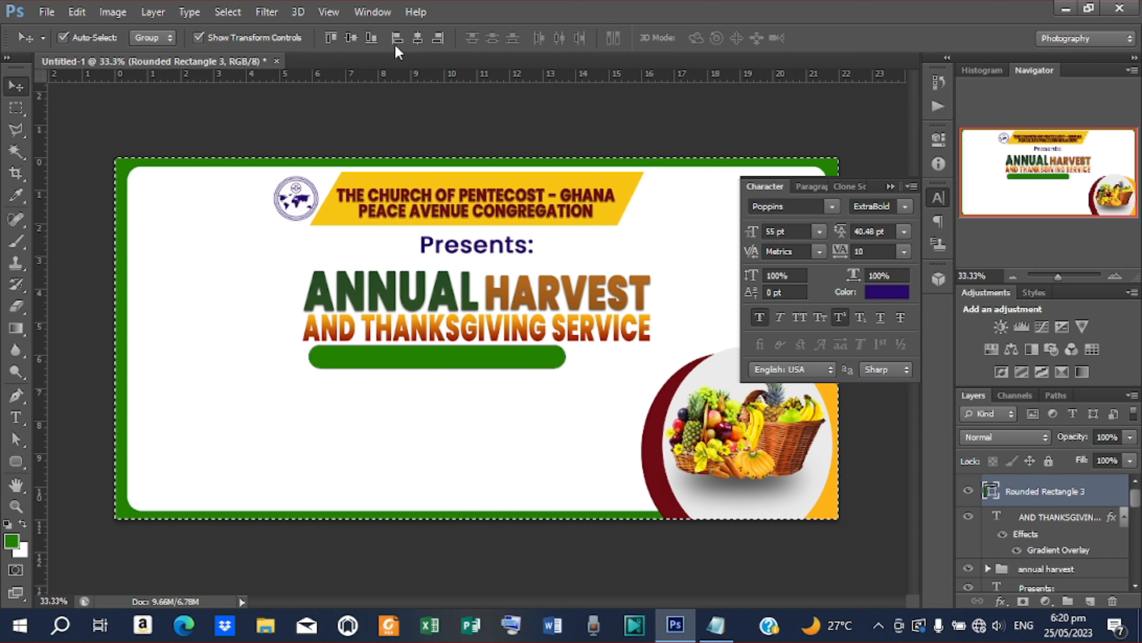
left_click(417, 37)
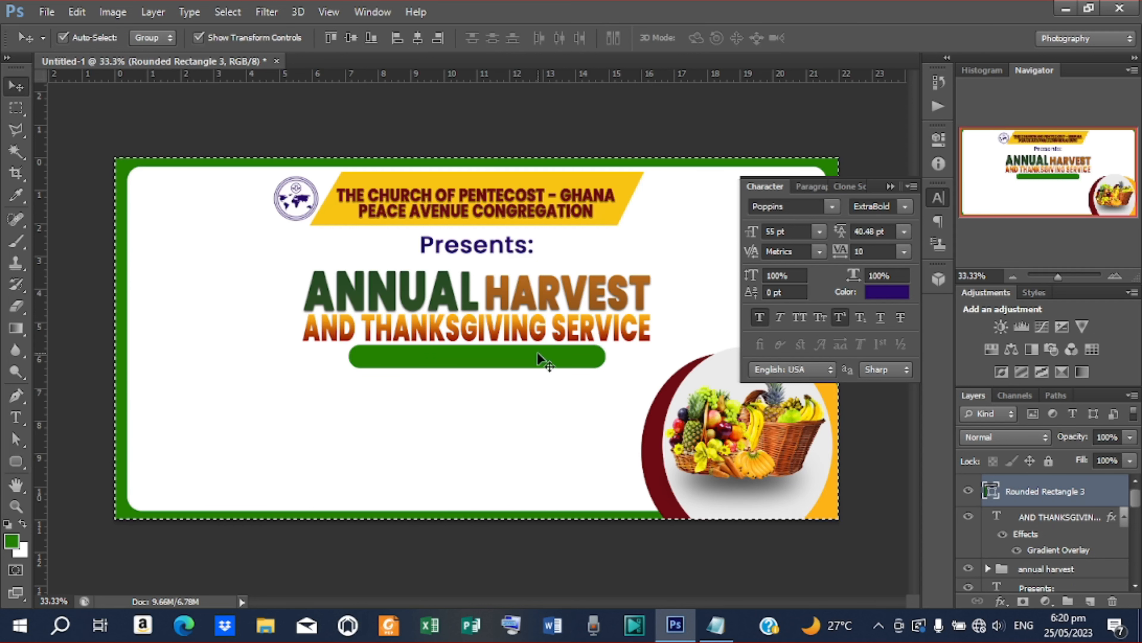
key("ctrl+d")
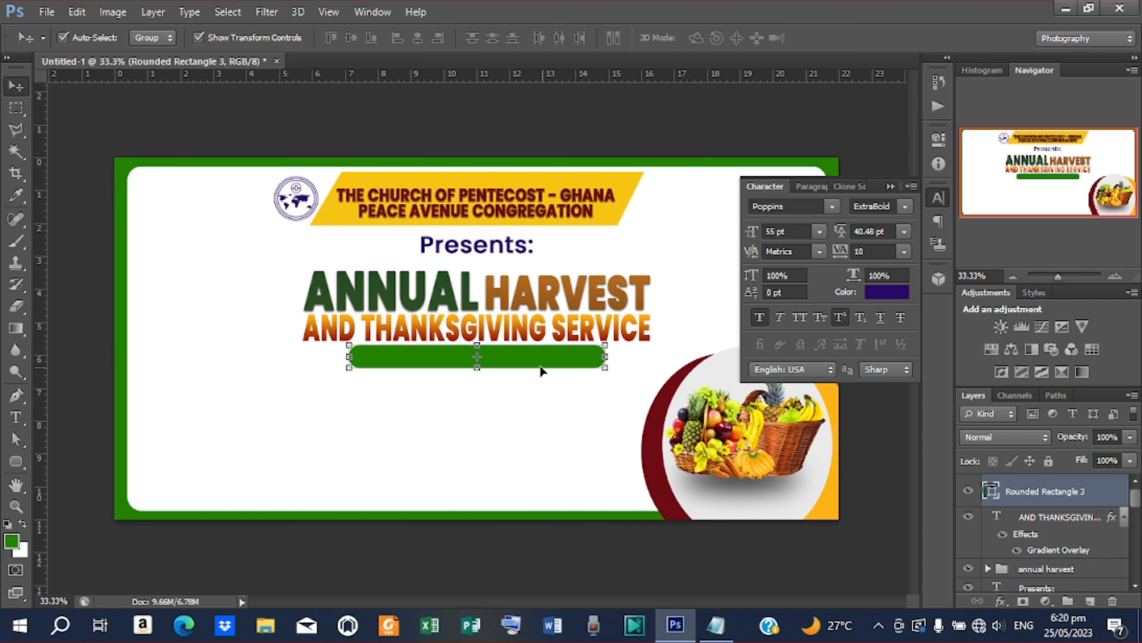
- Recolour the rounded rectangle dark red 6e0313, sampled from the crescent around the fruit picture, and nudge it slightly up towards the title
double_click(992, 492)
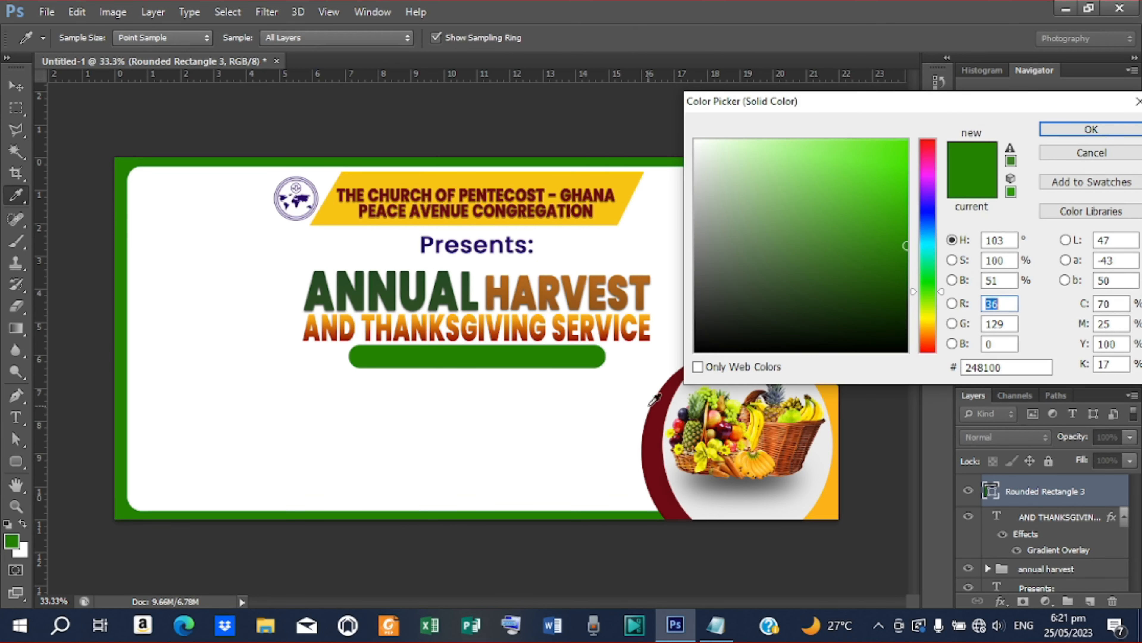
left_click(662, 416)
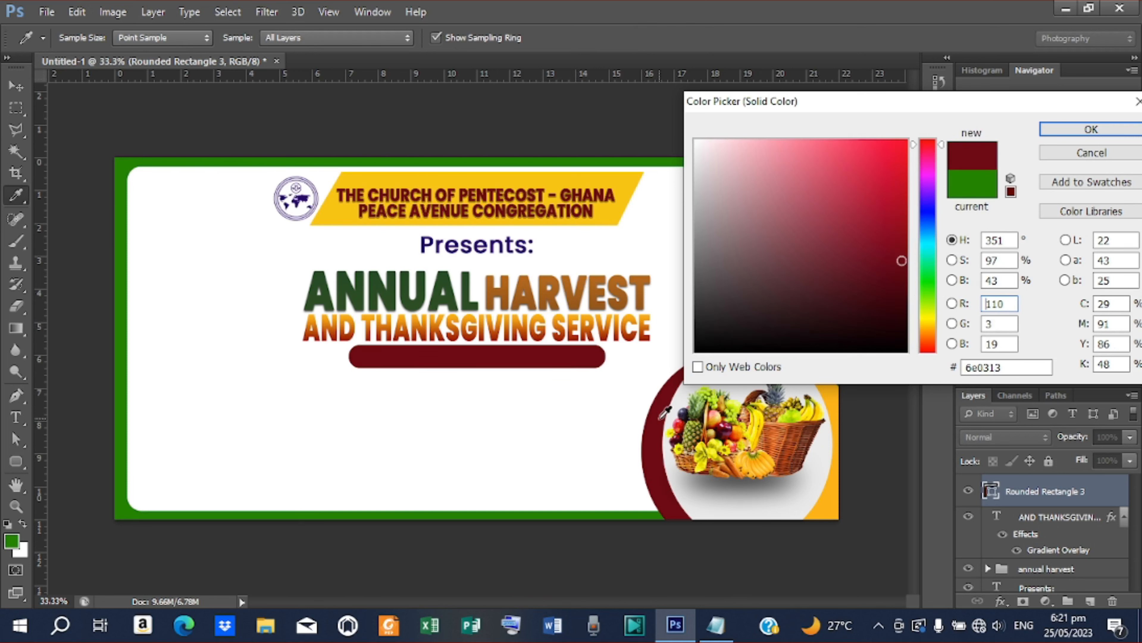
left_click(1102, 130)
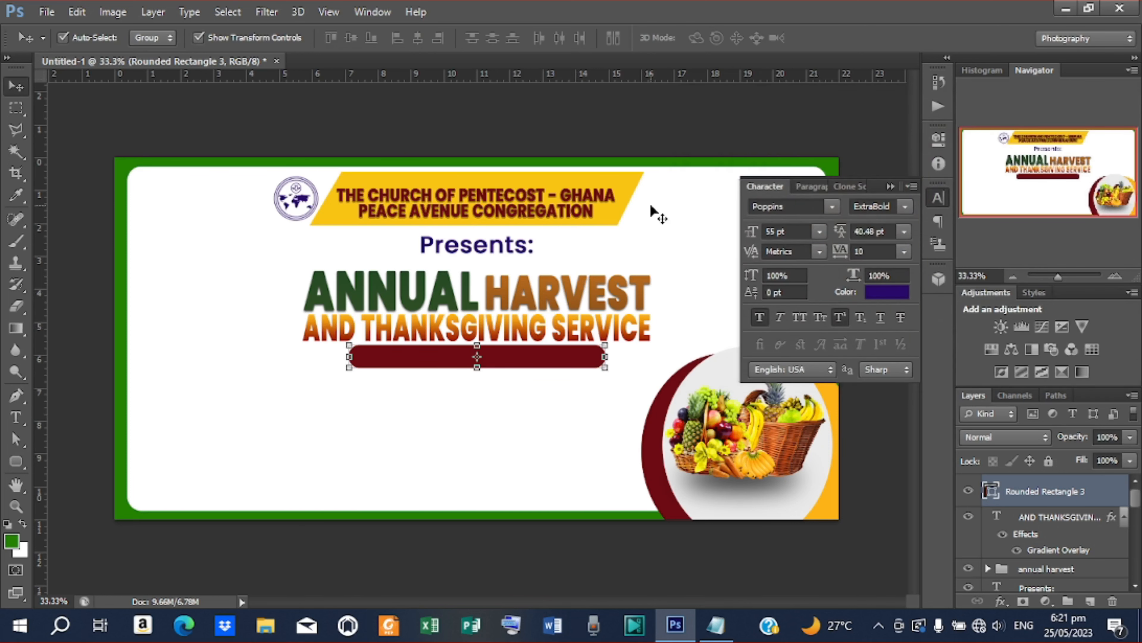
key("Up")
key("Up")
key("Up")
key("Up")
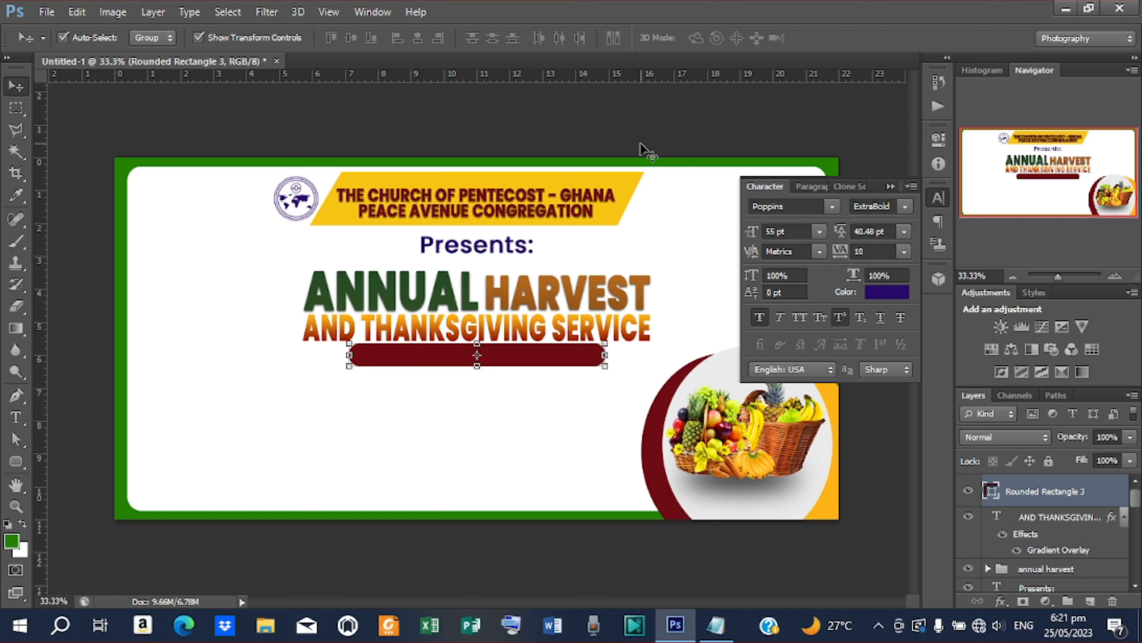
- Add a text layer reading IN AID OF CHURCH PROJECT, copied from the text file in Notepad
key("t")
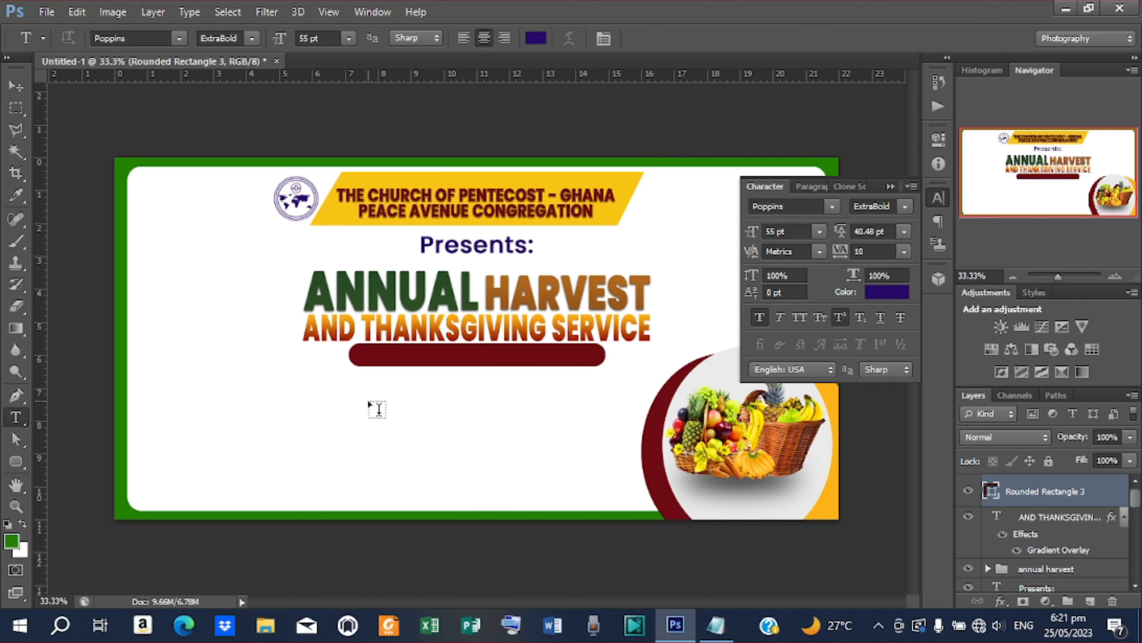
left_click(371, 403)
left_click(715, 624)
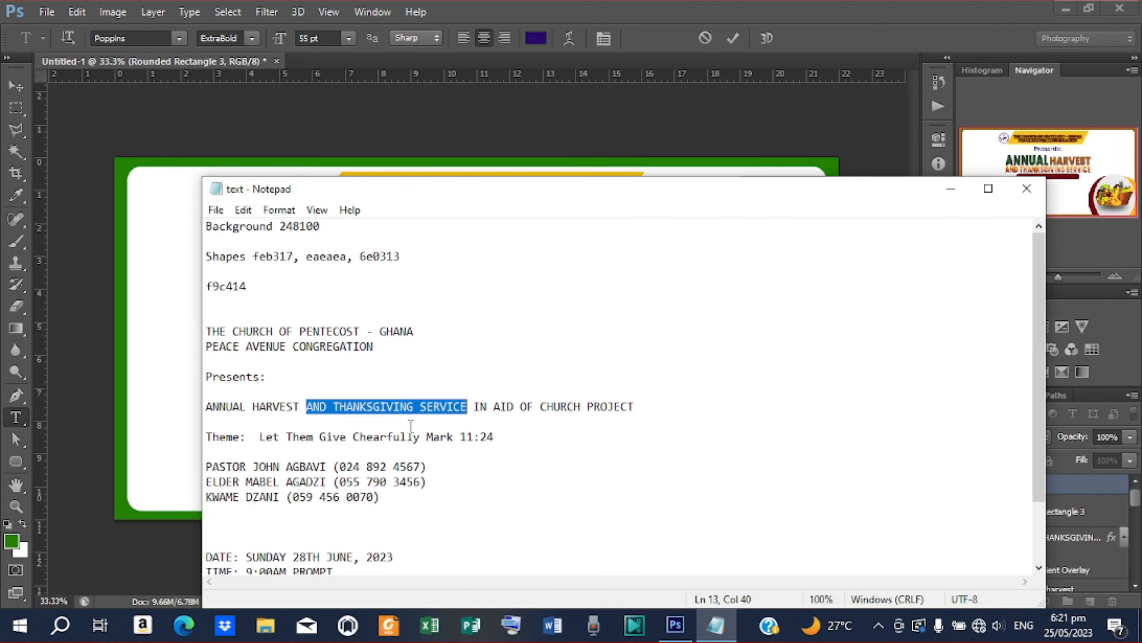
left_click_drag(473, 407, 671, 411)
key("ctrl+c")
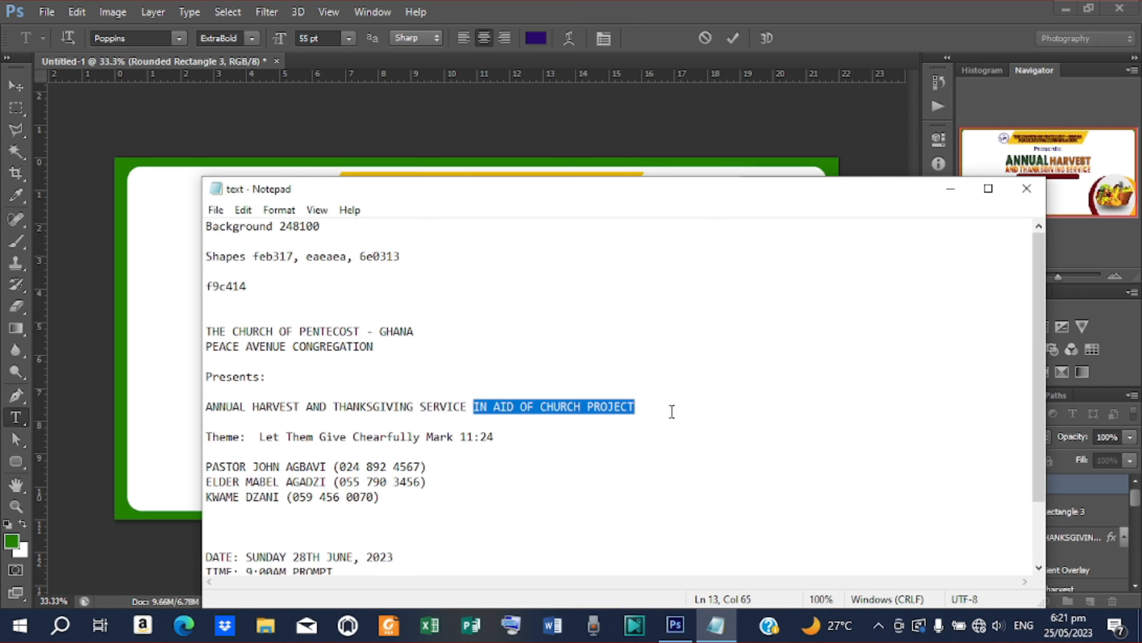
left_click(950, 188)
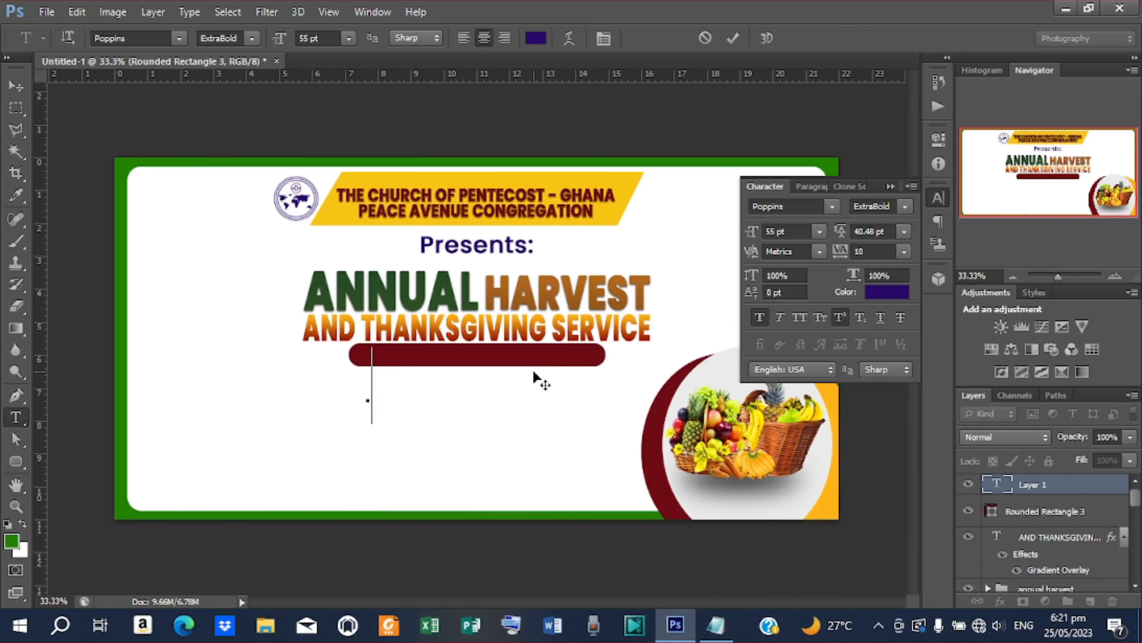
left_click(372, 375)
key("ctrl+v")
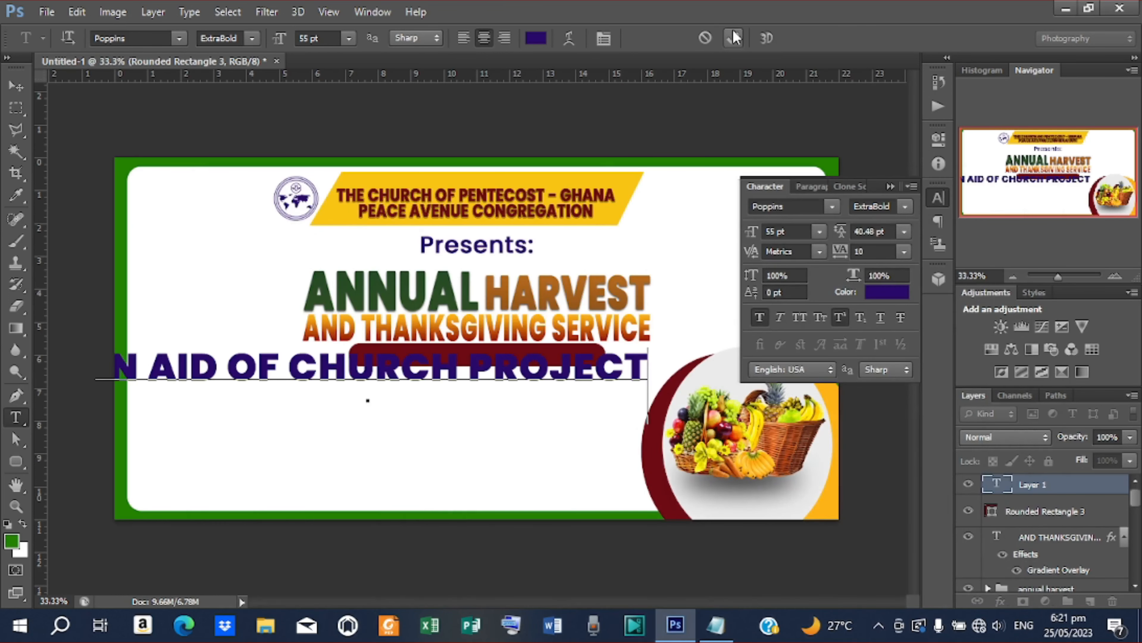
- Set the IN AID OF CHURCH PROJECT text to Poppins Medium and scale it to about 44% to fit on the dark red bar
left_click(905, 207)
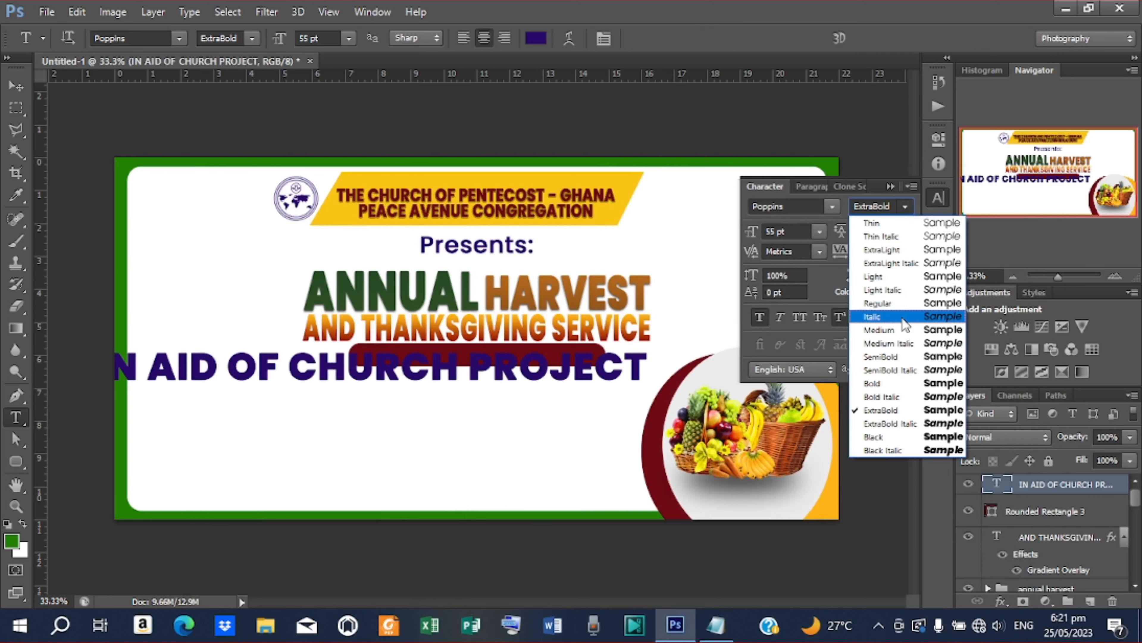
left_click(891, 329)
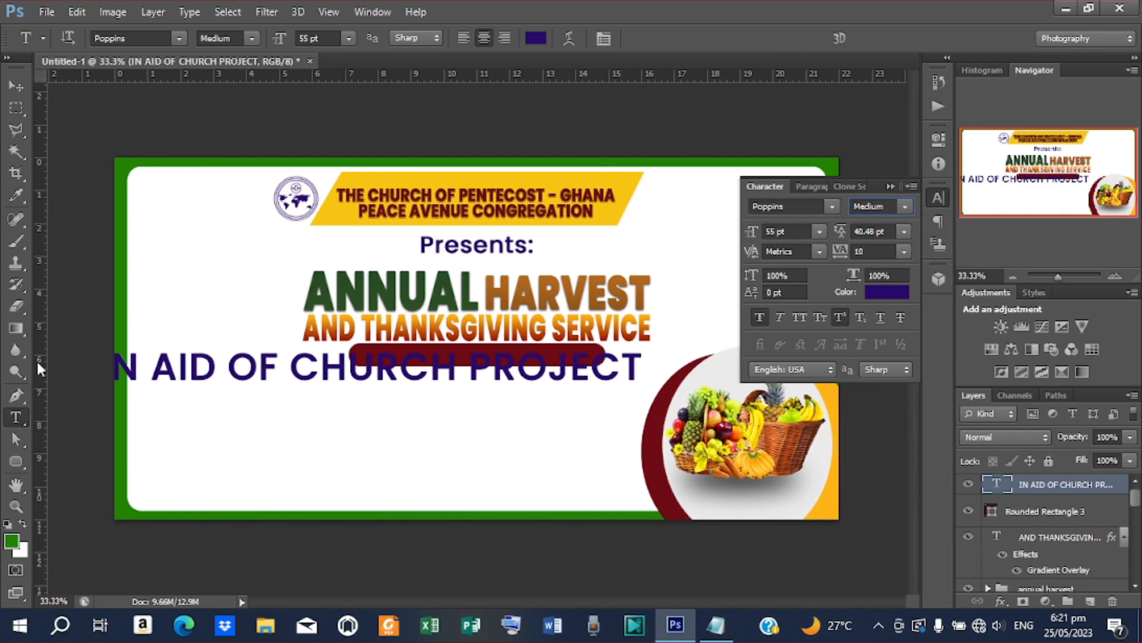
left_click(16, 85)
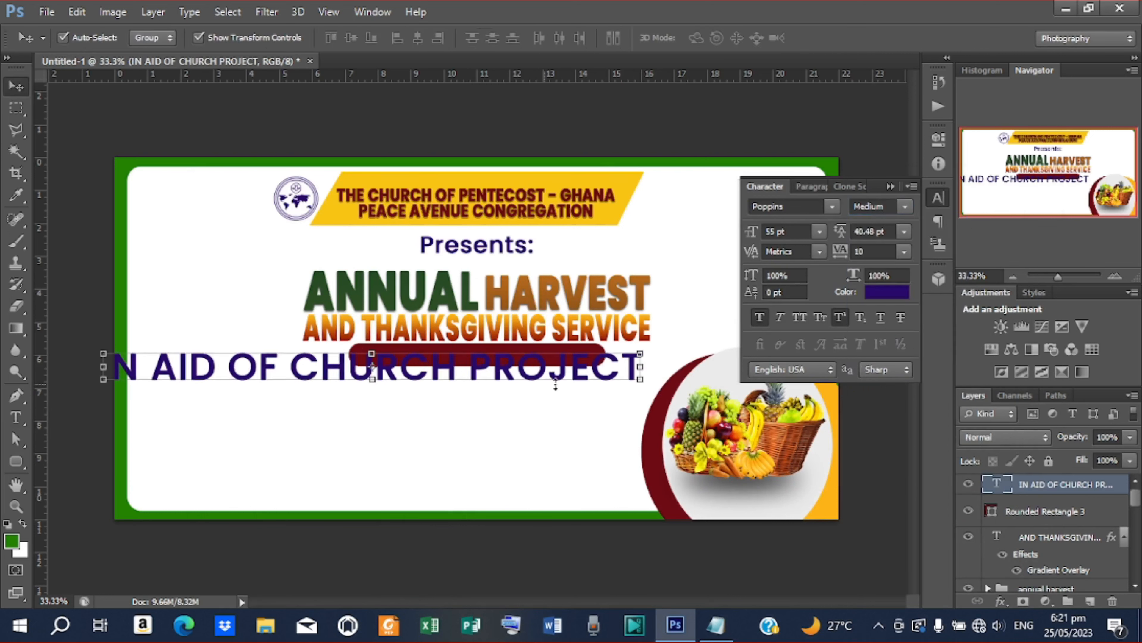
left_click(641, 367)
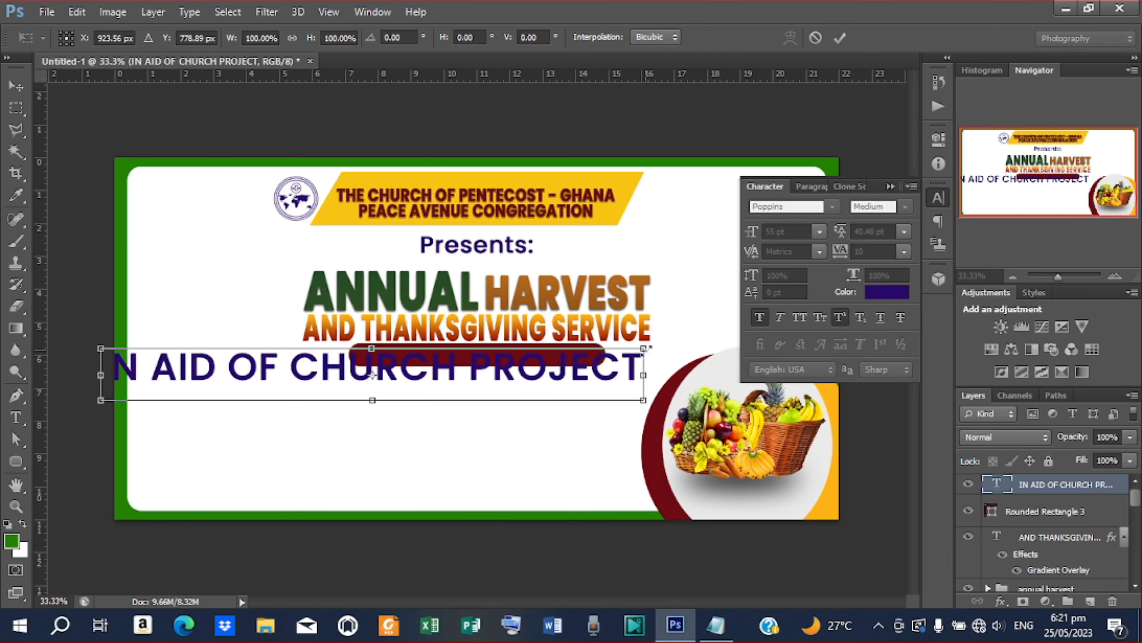
left_click_drag(649, 347, 573, 358)
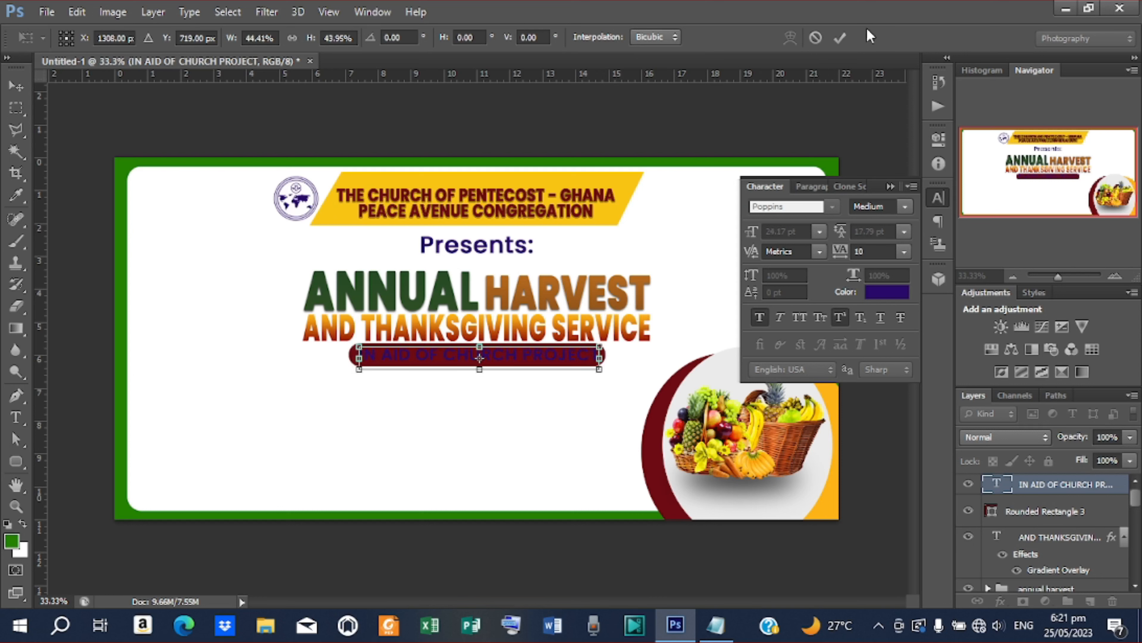
left_click(840, 37)
- Change the IN AID OF CHURCH PROJECT text colour to white ffffff
left_click(886, 291)
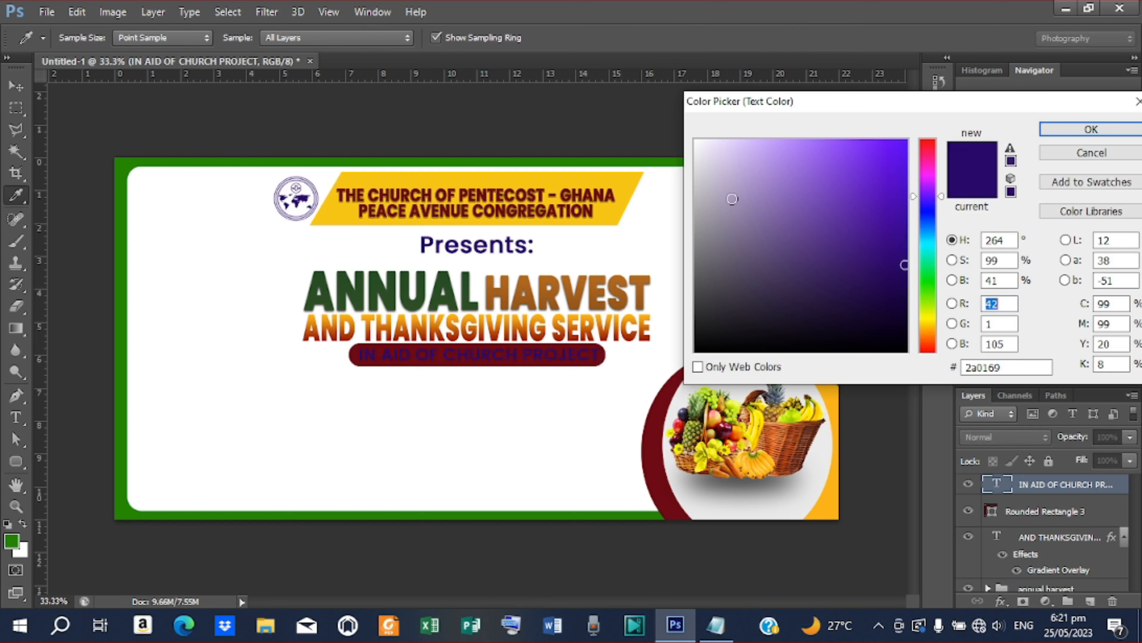
left_click(695, 141)
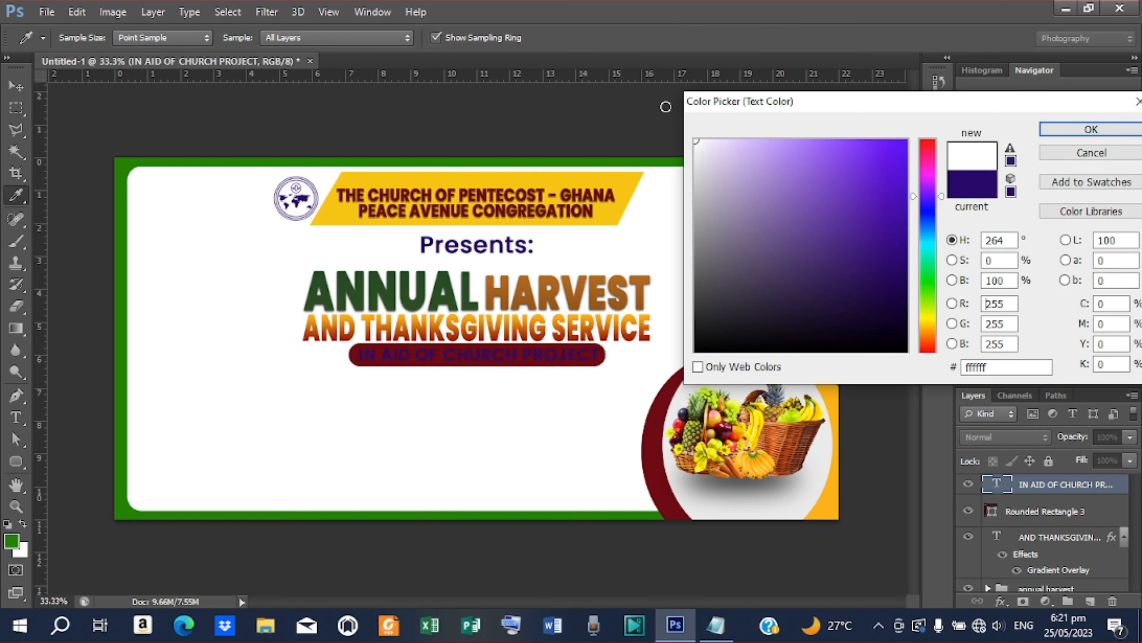
left_click(1052, 131)
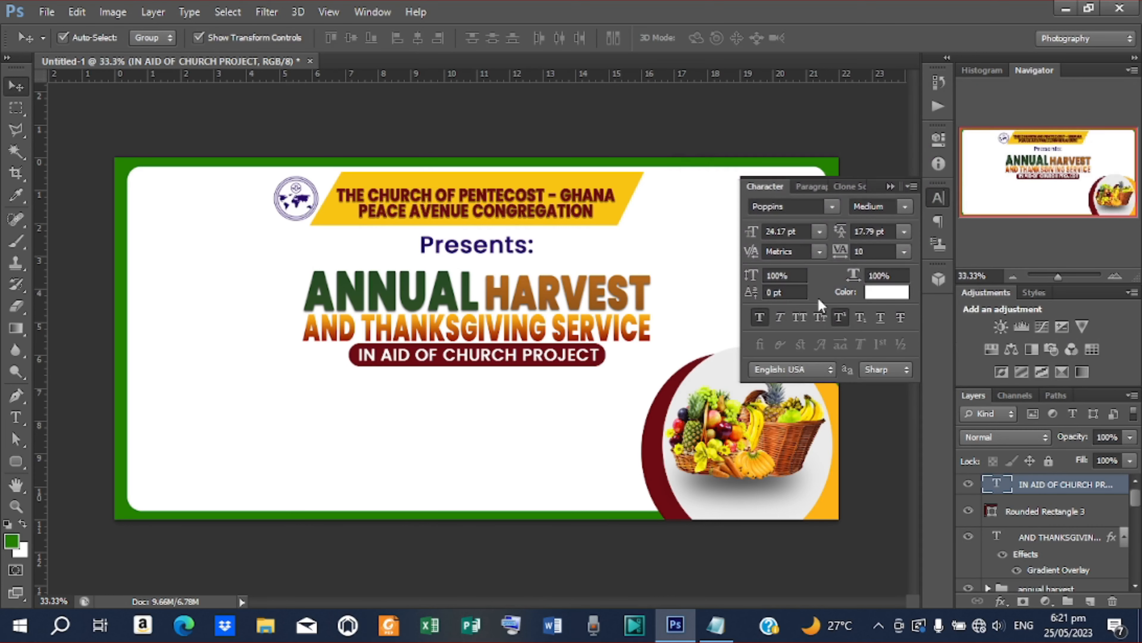
- Align the IN AID OF CHURCH PROJECT text and the dark red bar by their horizontal and vertical centres, and deselect both layers
left_click(1009, 513, "shift")
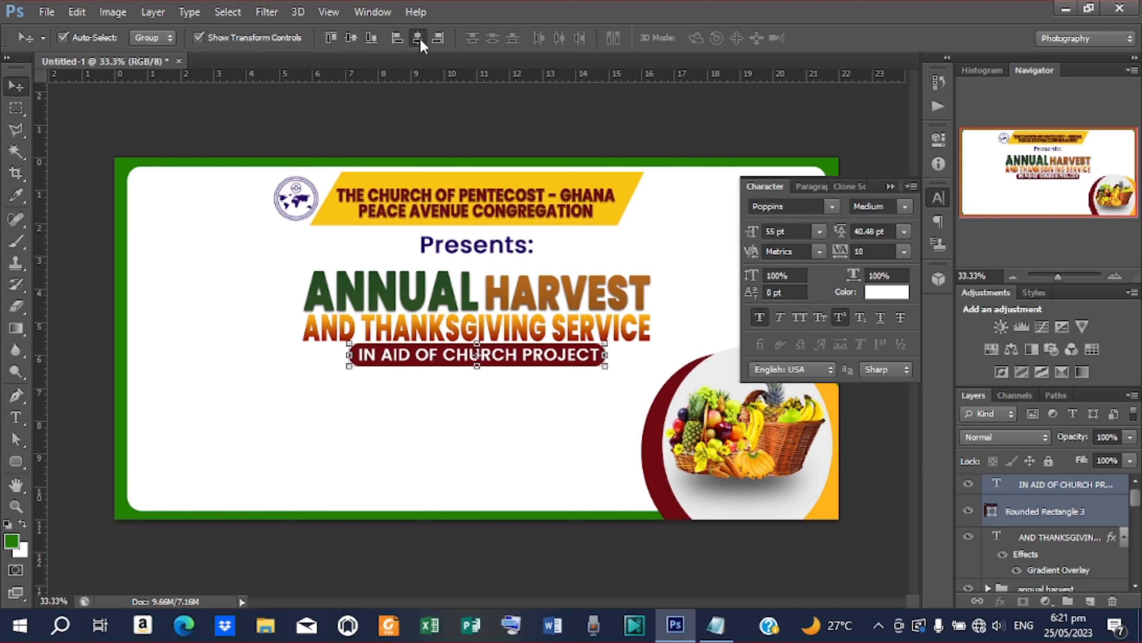
left_click(419, 38)
left_click(359, 37)
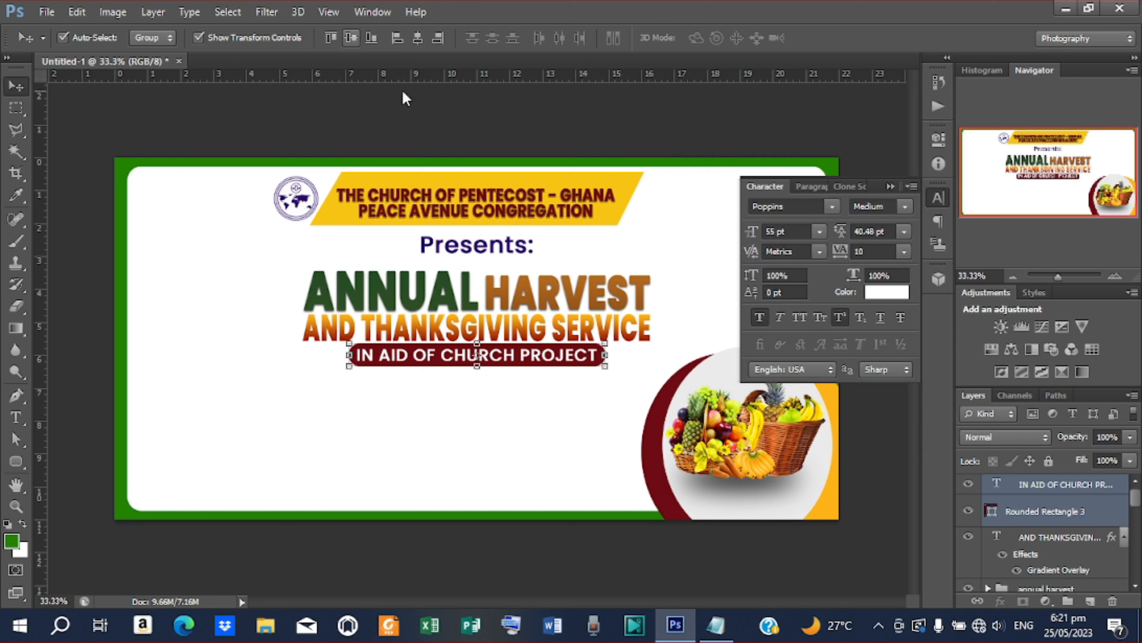
left_click(841, 438)
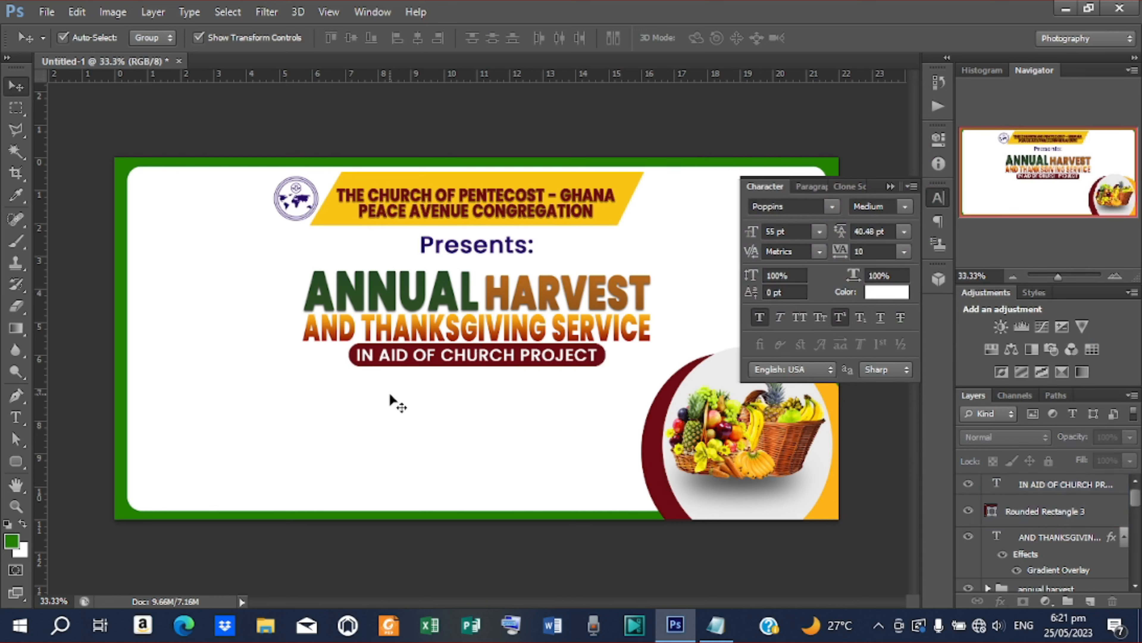
- Add a text layer reading Theme: below the dark red bar, copied from the text file in Notepad
key("t")
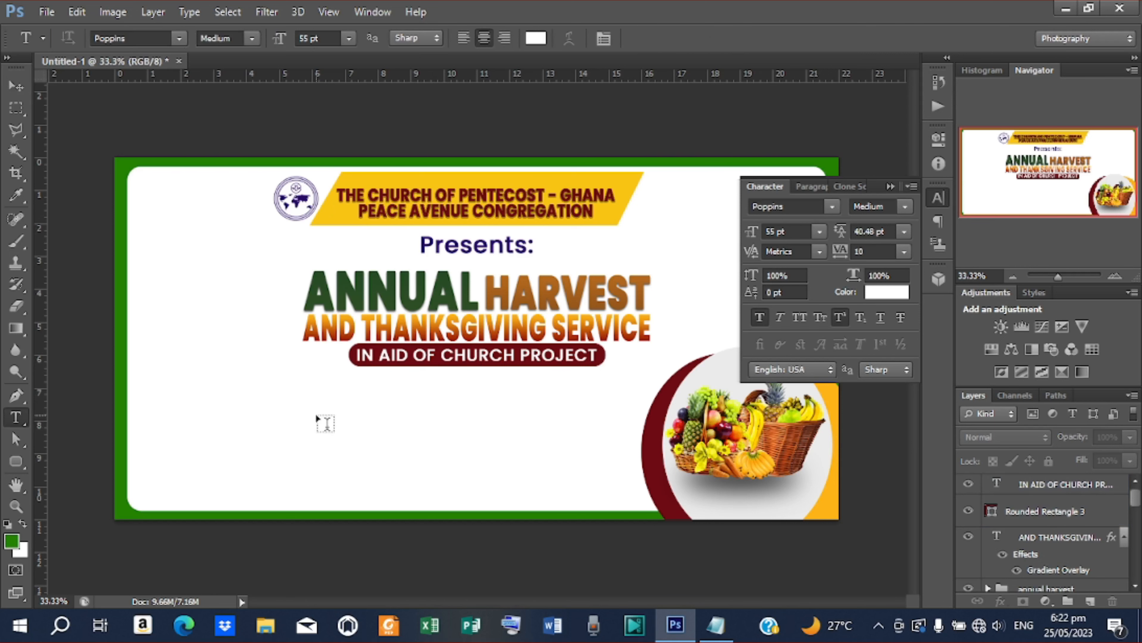
left_click(326, 424)
key("alt+Tab")
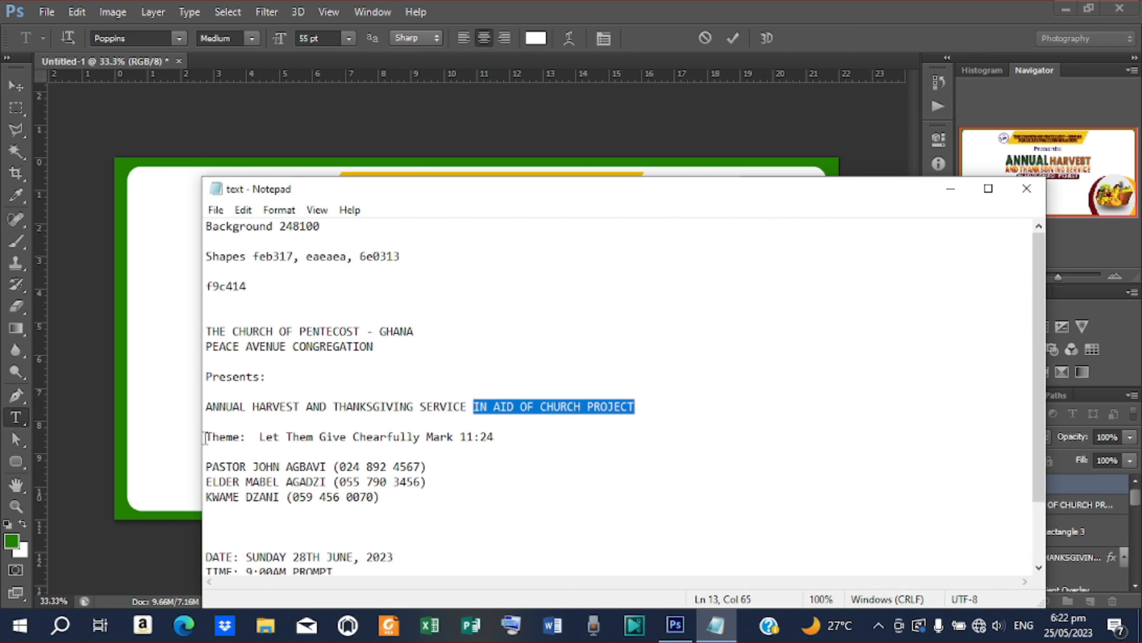
left_click_drag(209, 436, 250, 440)
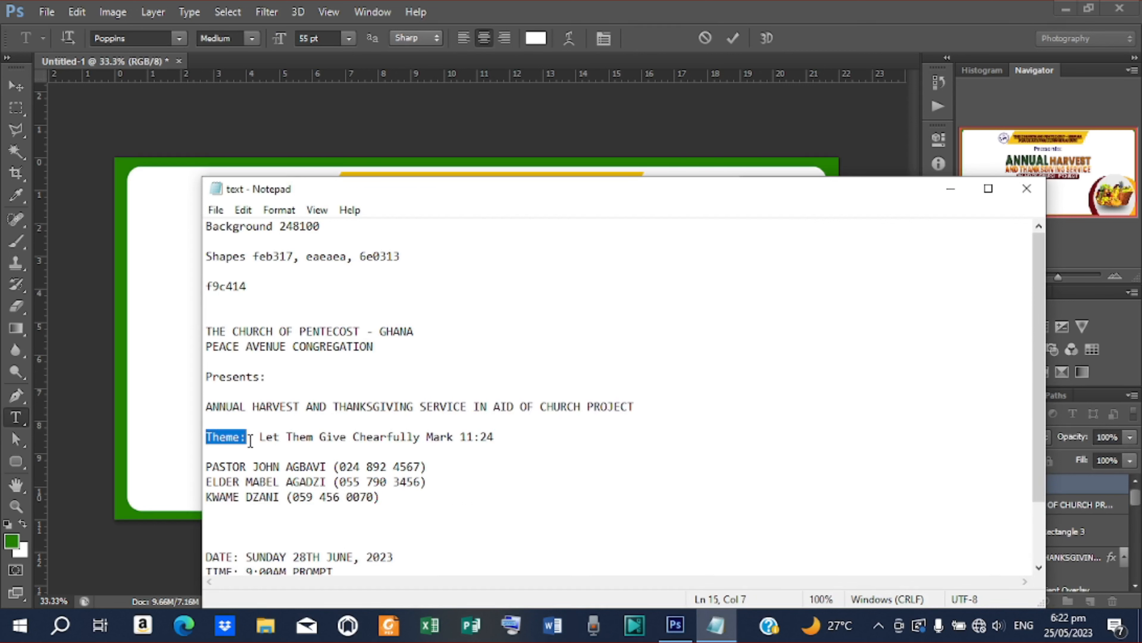
left_click(950, 188)
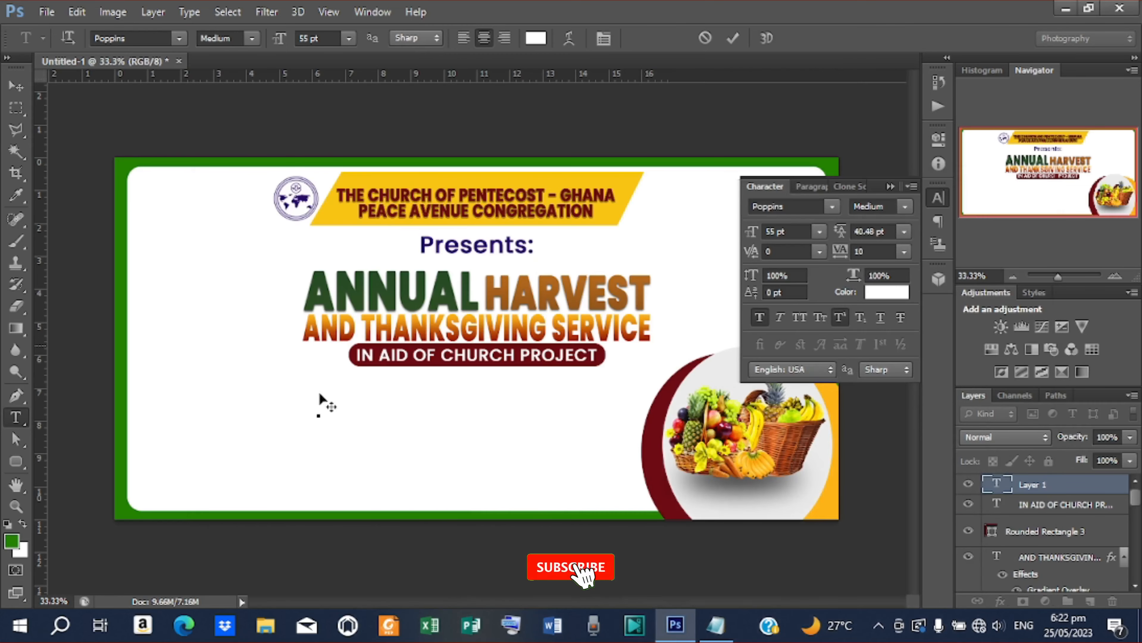
left_click(732, 38)
- Colour the Theme: text dark red 6e0313, sampled from the bar above, and set its font to Scriptina
left_click(538, 39)
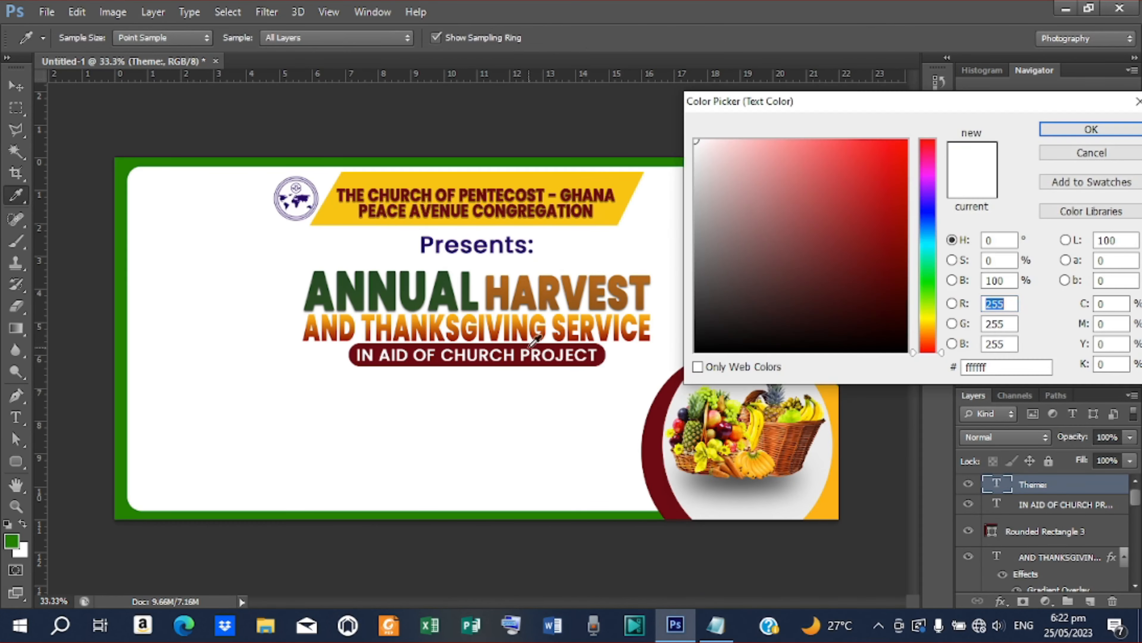
left_click(532, 341)
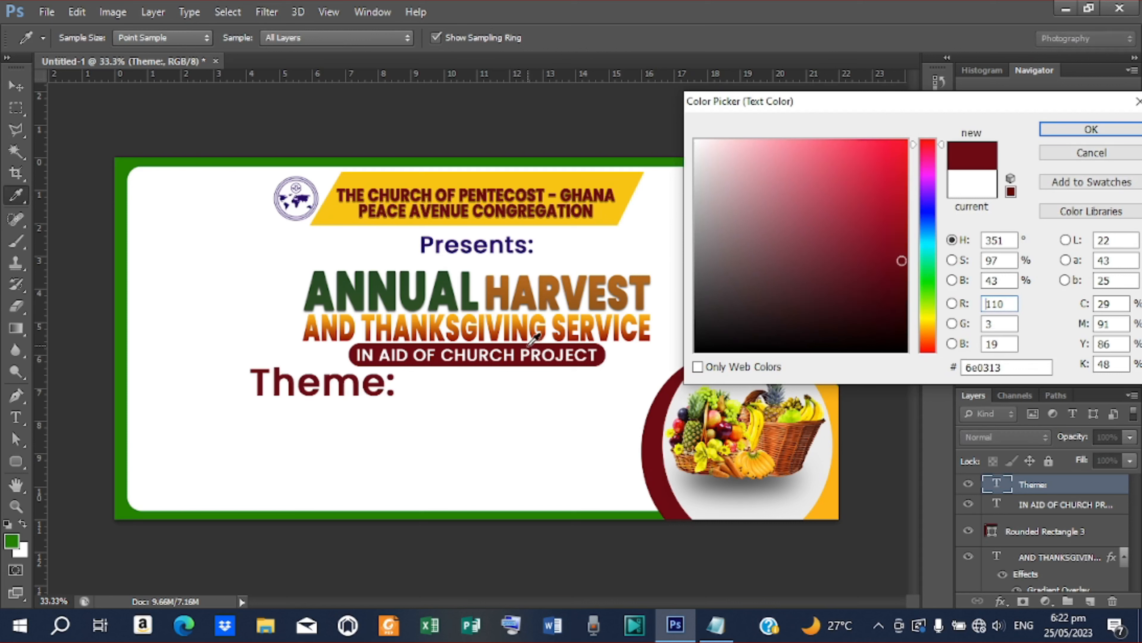
left_click(1090, 129)
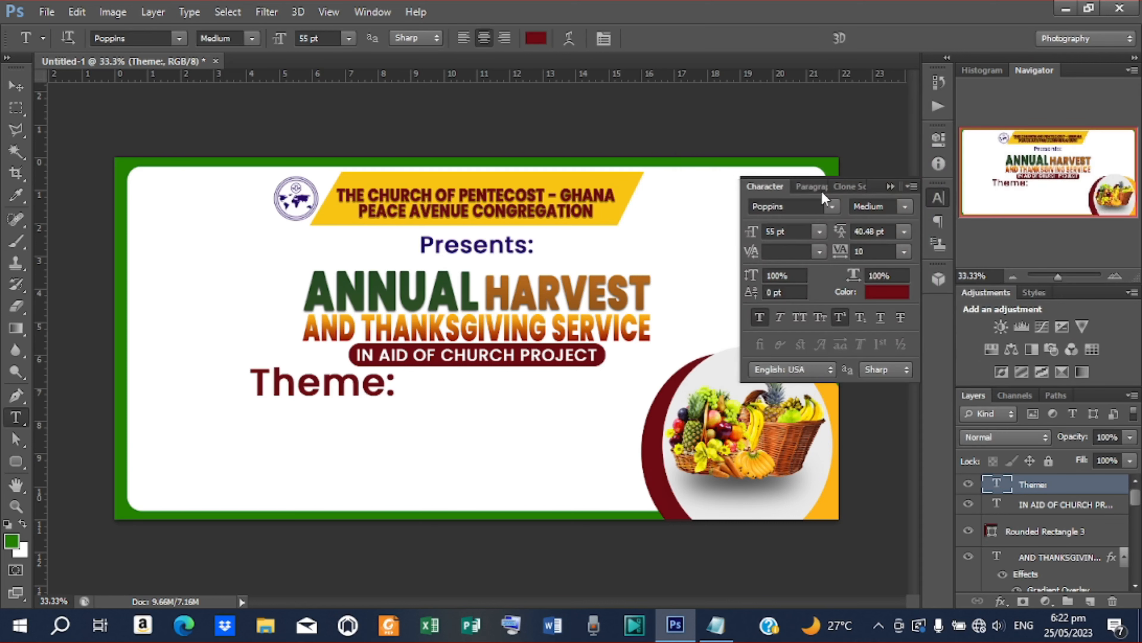
left_click(832, 206)
scroll(843, 373, "down", 4)
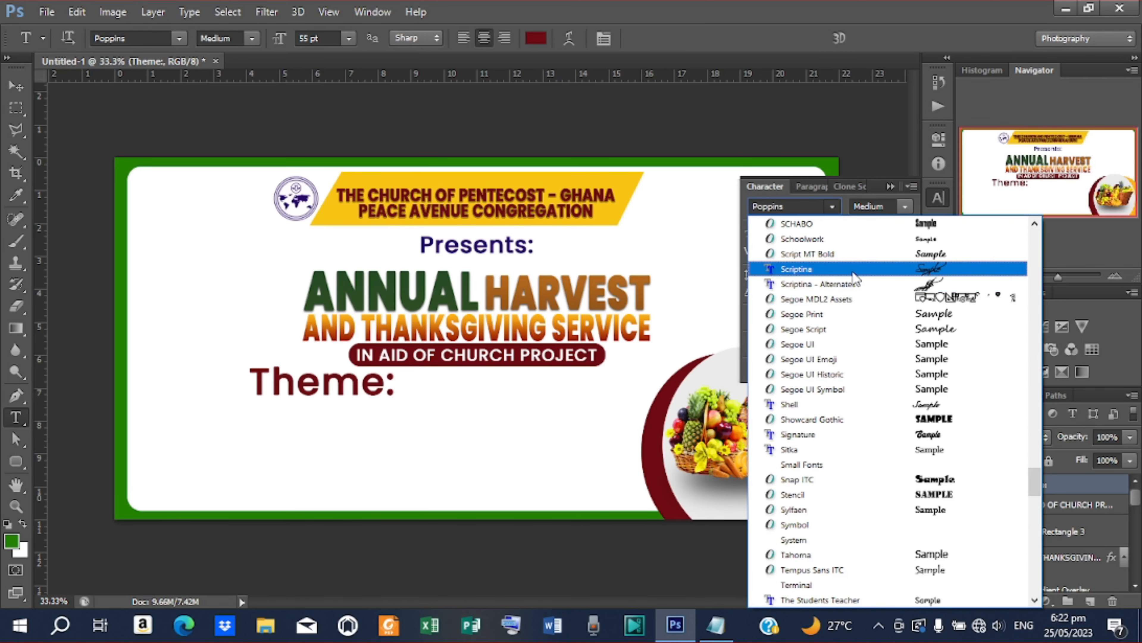
left_click(796, 269)
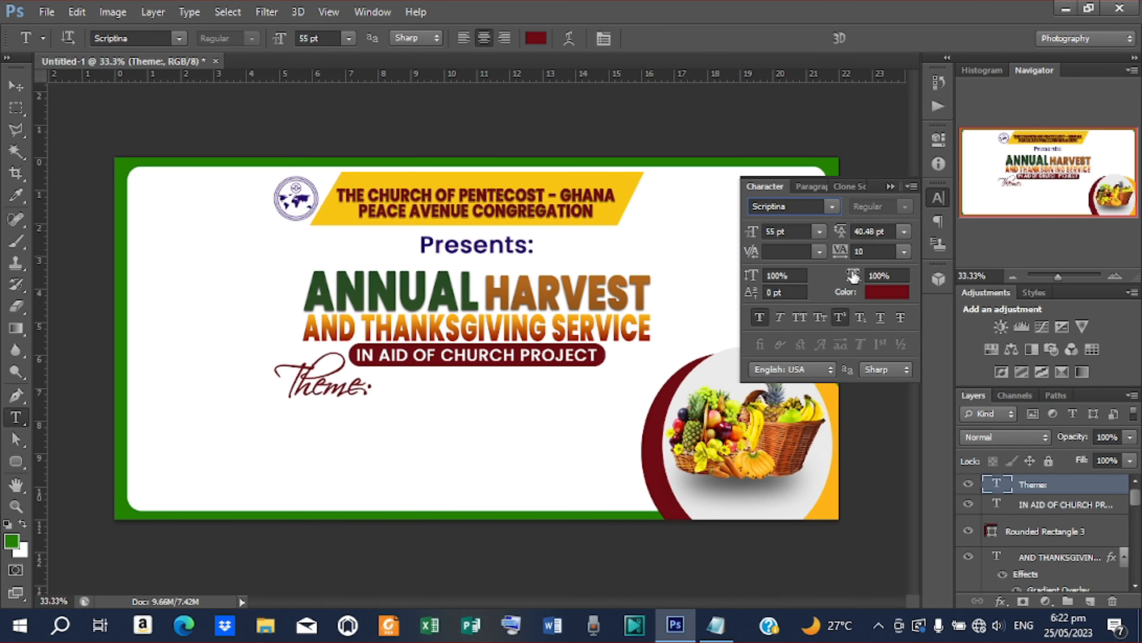
- Move the Theme: text left into the empty white area beside the dark red bar
left_click(16, 85)
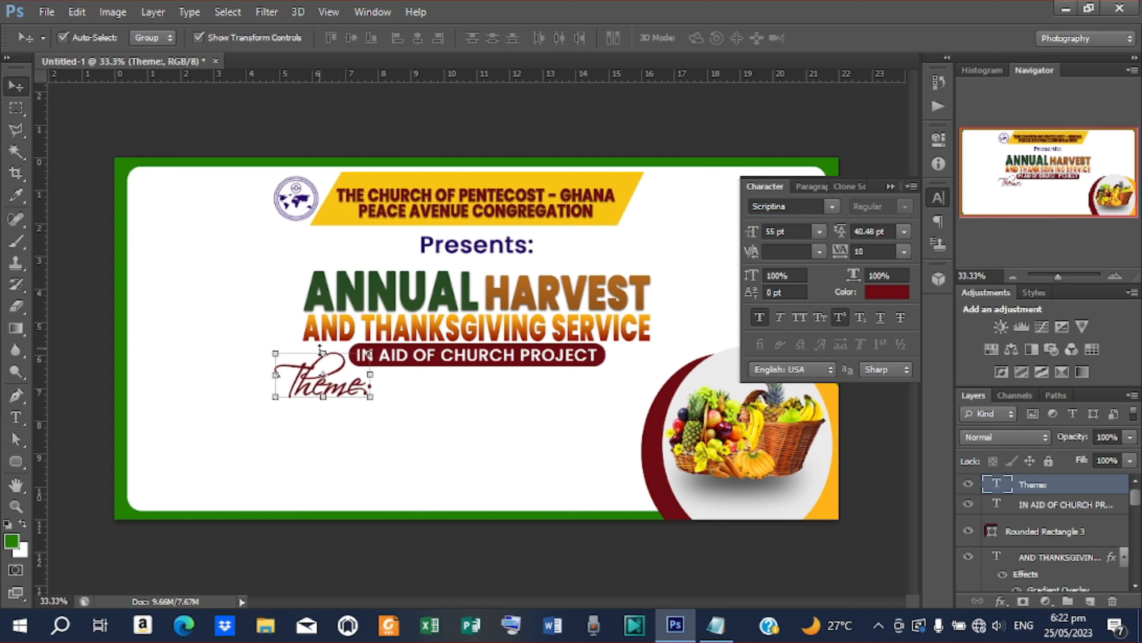
left_click_drag(342, 390, 301, 393)
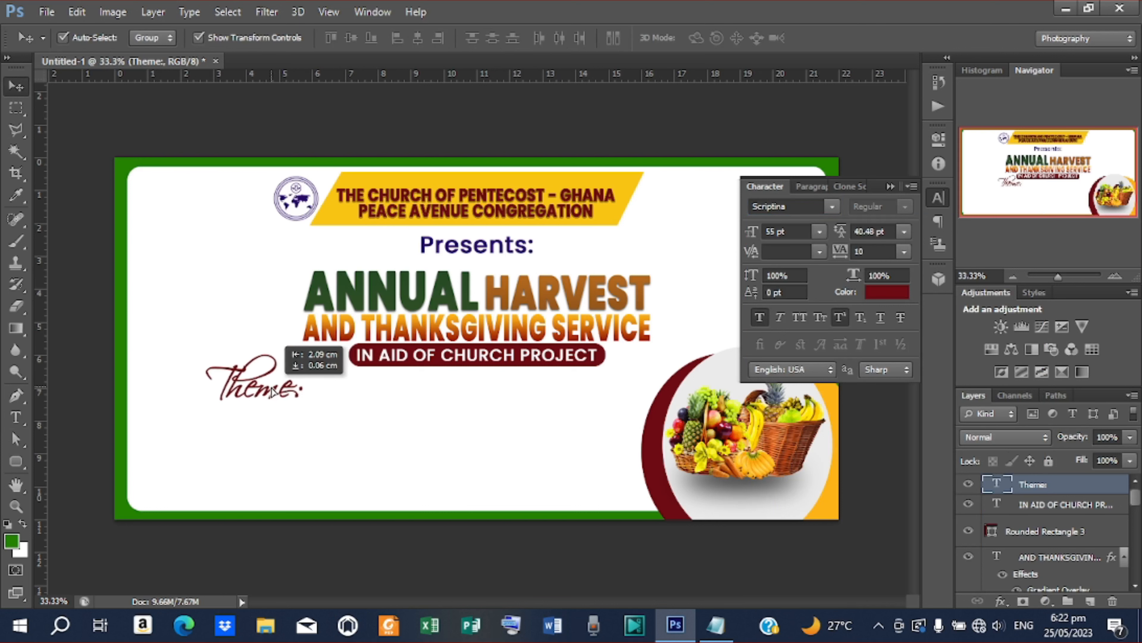
left_click_drag(271, 388, 241, 389)
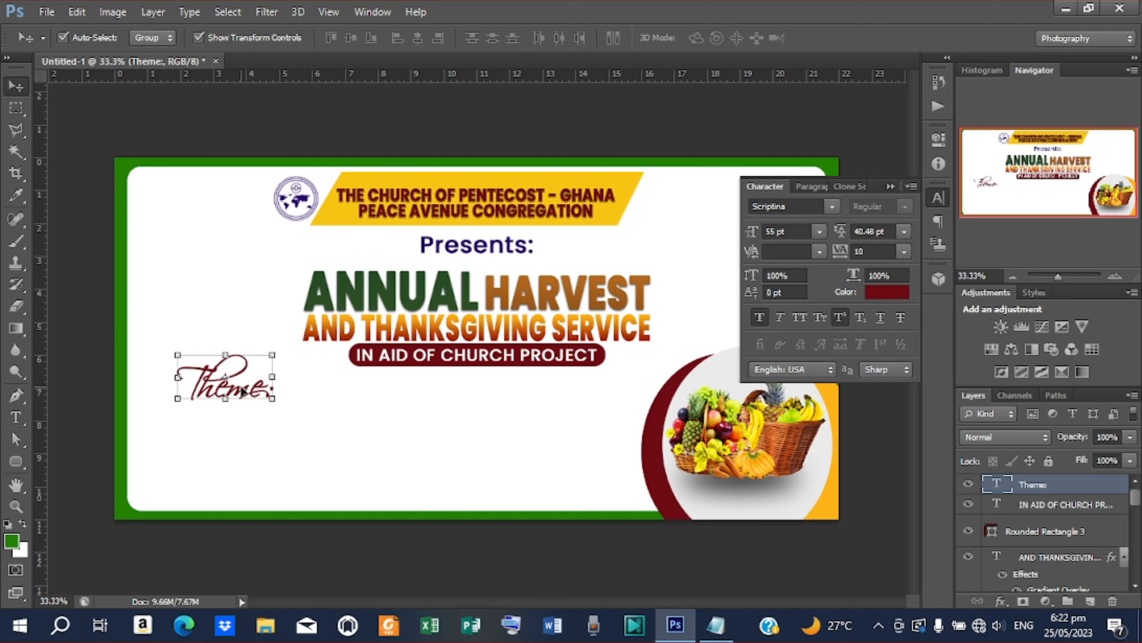
- Add a text layer reading Let Them Give Chearfully beside Theme:, copied from the text file in Notepad
left_click(715, 624)
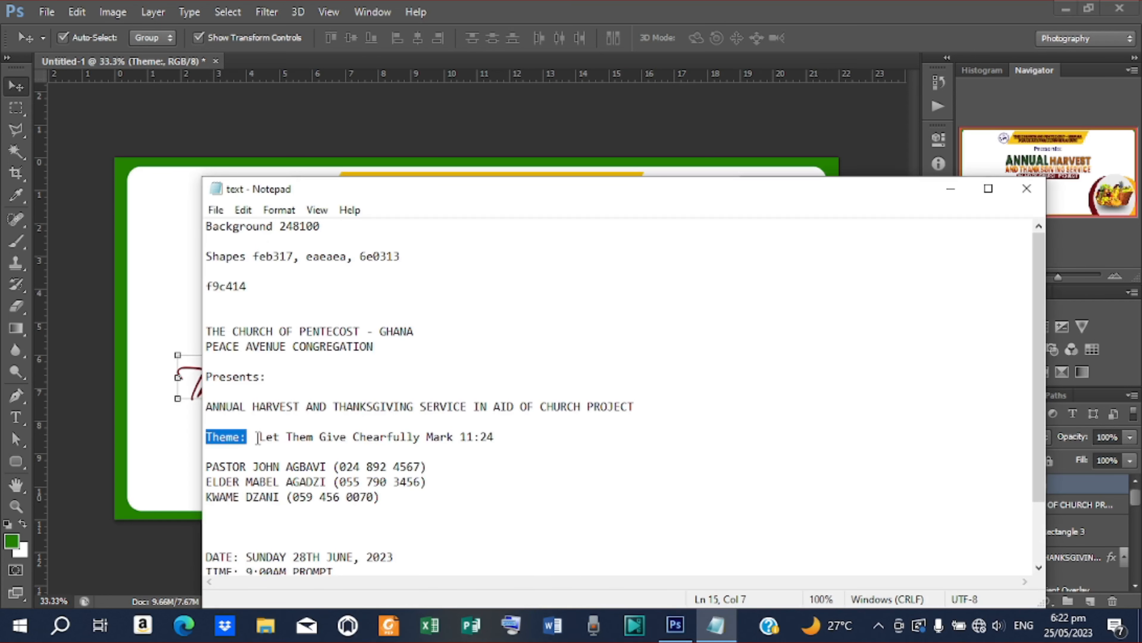
left_click_drag(257, 437, 415, 439)
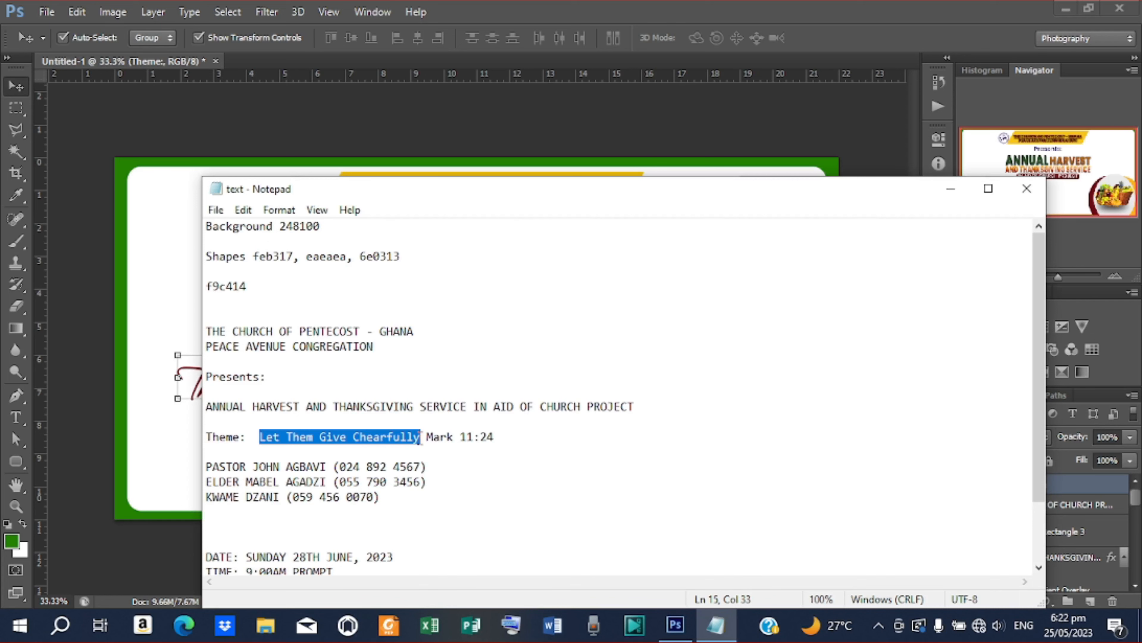
right_click(388, 437)
left_click(450, 238)
left_click(950, 188)
key("t")
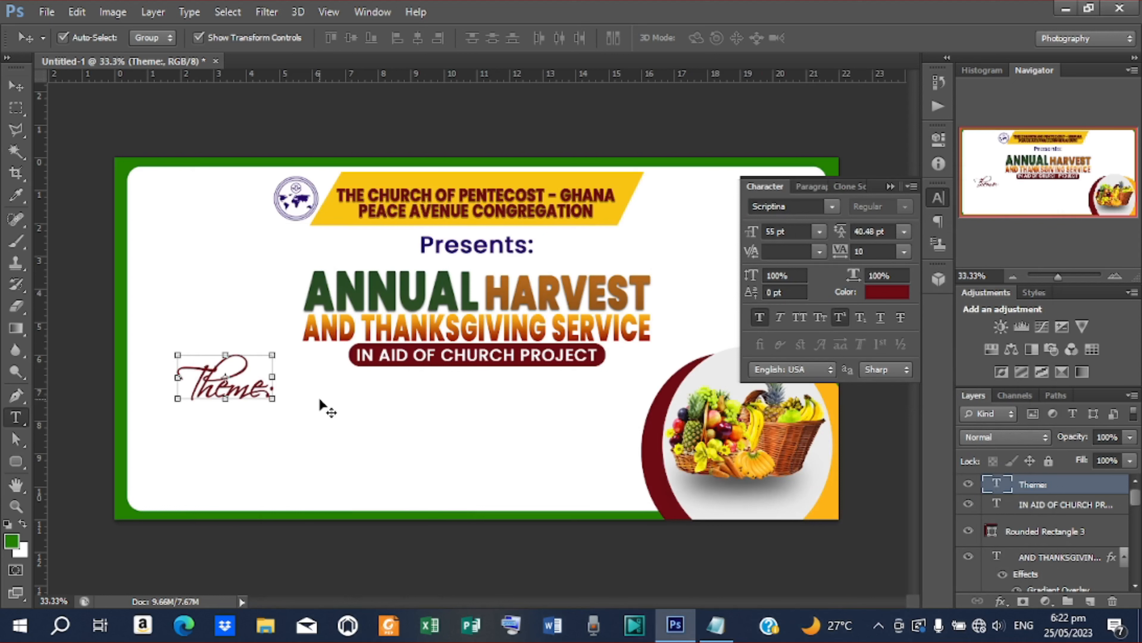
left_click(320, 388)
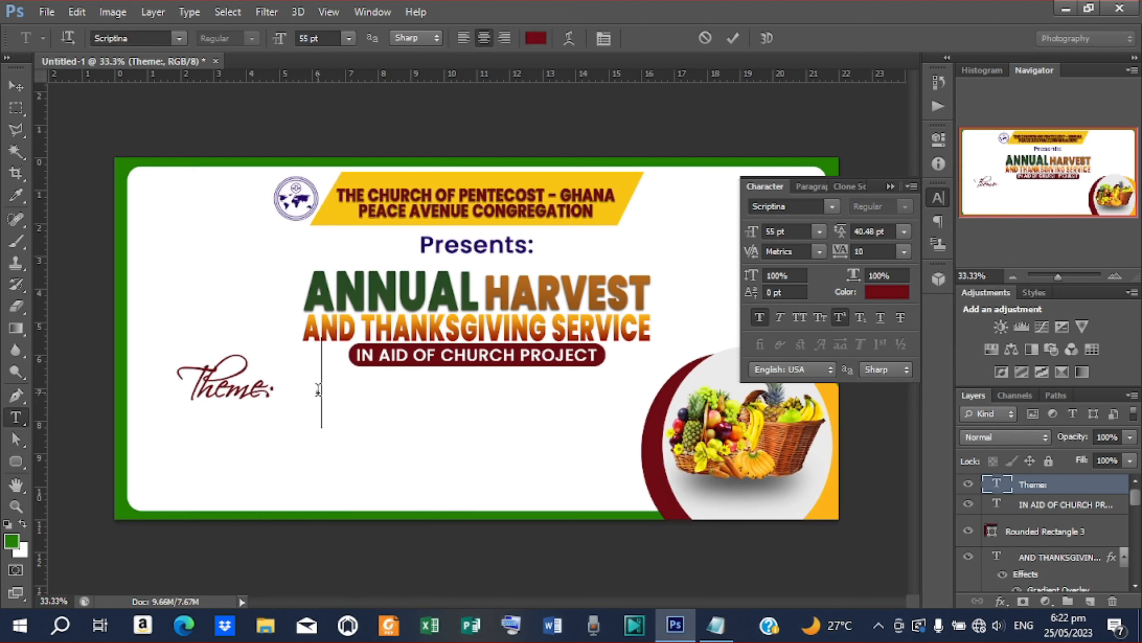
key("ctrl+v")
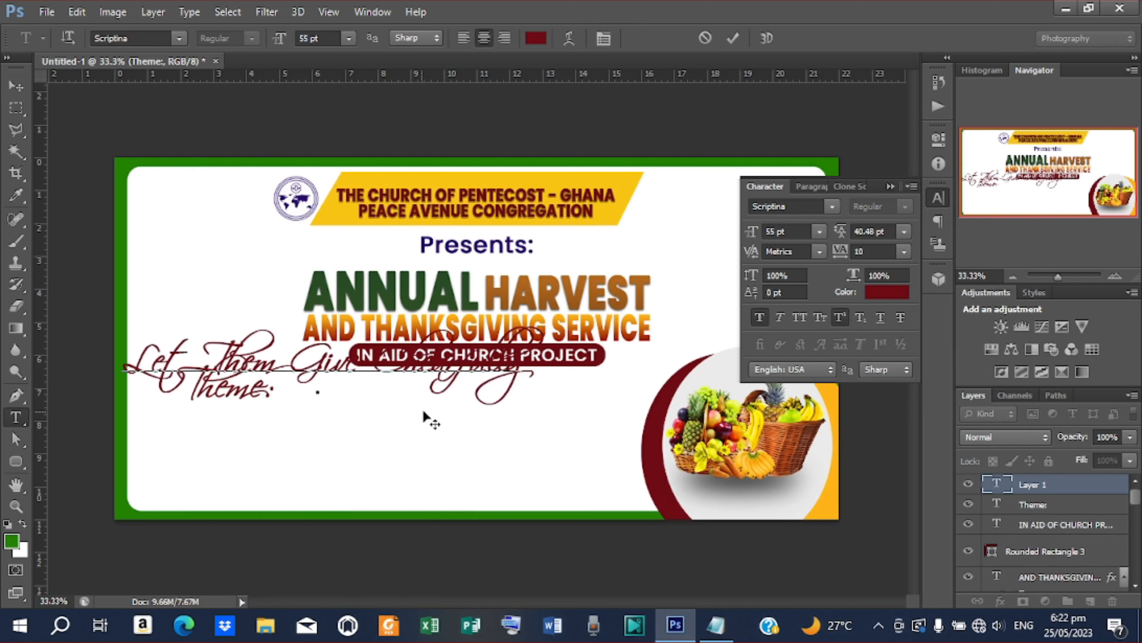
left_click(734, 40)
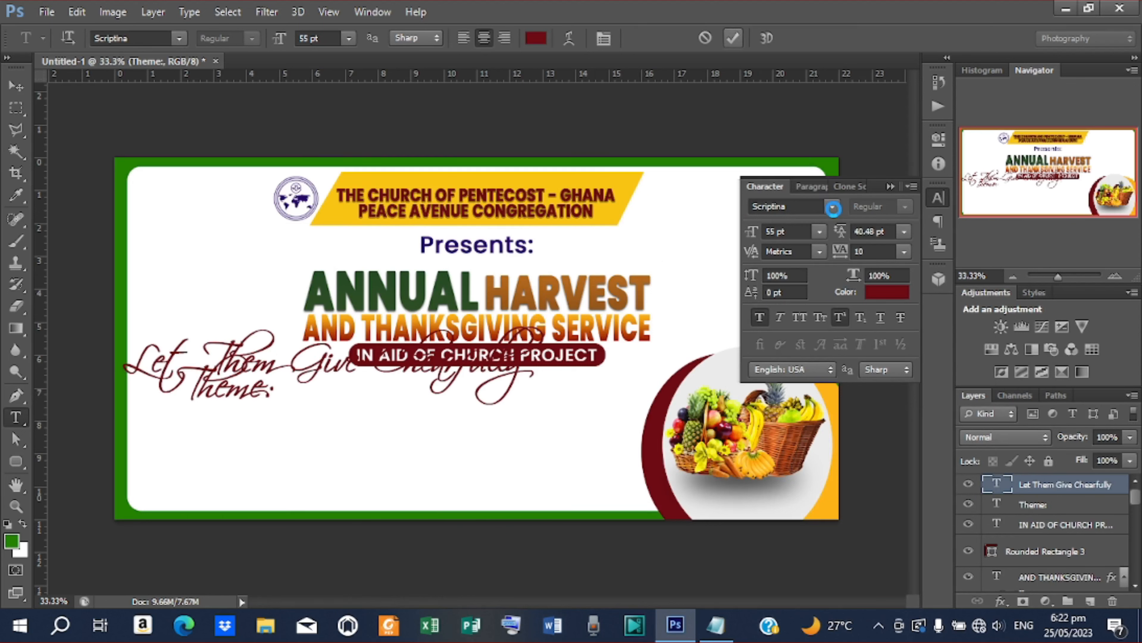
- Set the font of the Let Them Give Chearfully text to Poppins
left_click(832, 207)
scroll(834, 457, "up", 10)
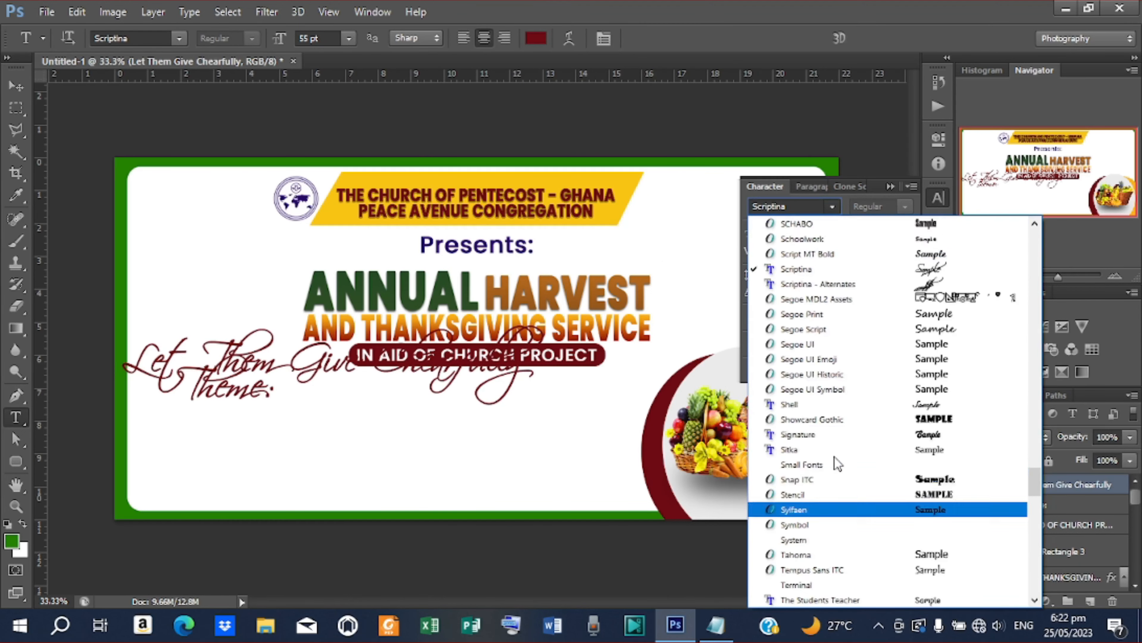
scroll(844, 456, "down", 5)
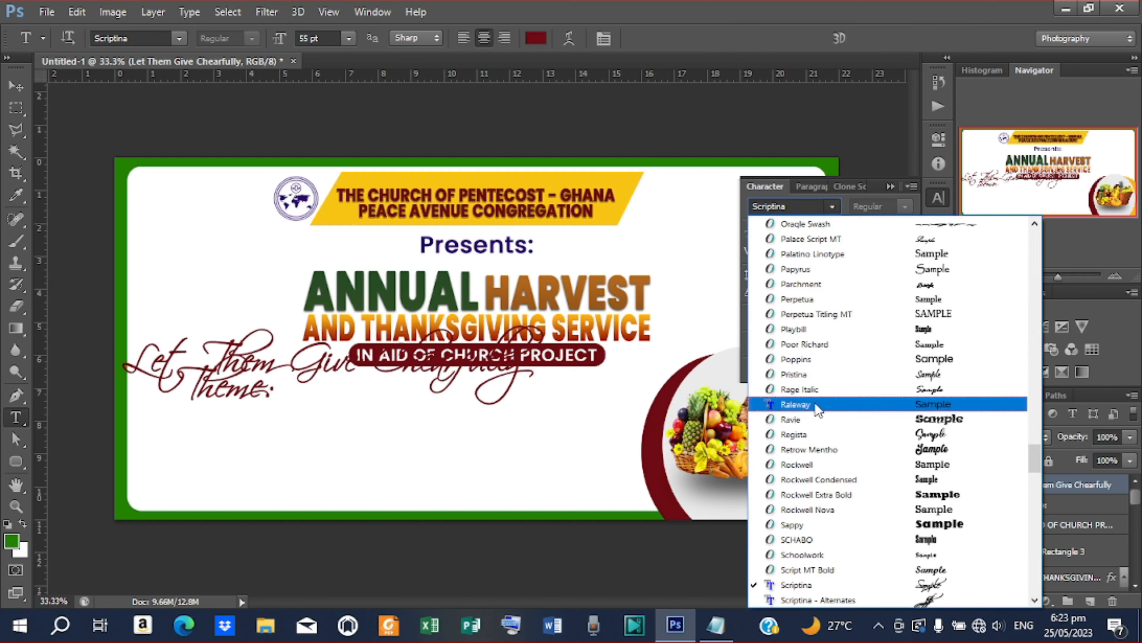
left_click(805, 358)
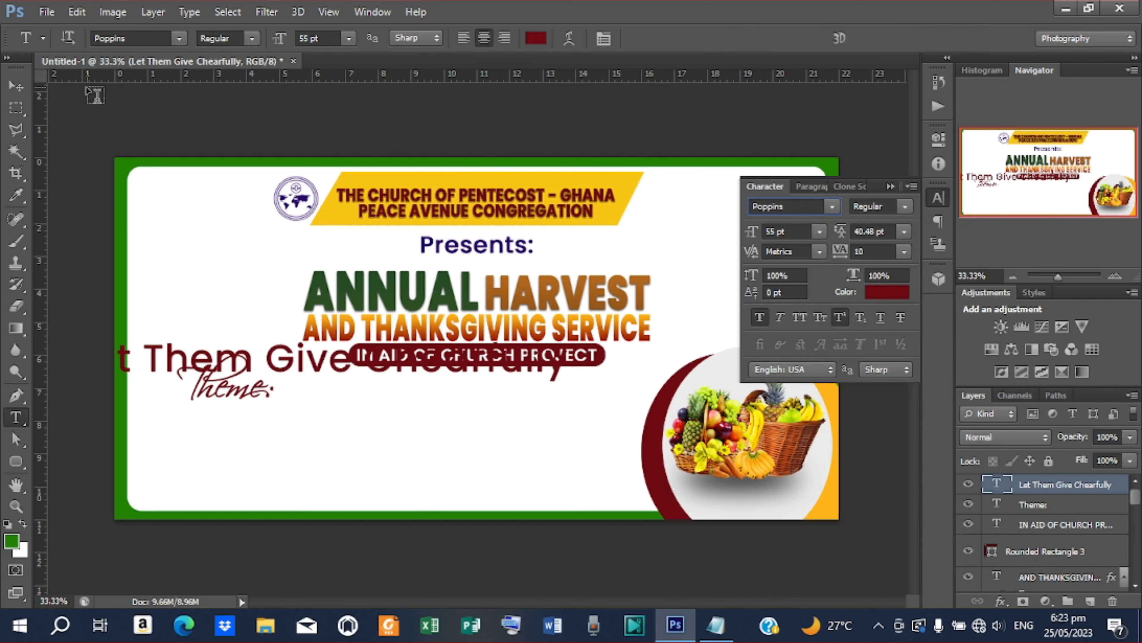
- Scale the Let Them Give Chearfully text to about 59% and place it directly after Theme:, below the dark red bar
left_click(16, 85)
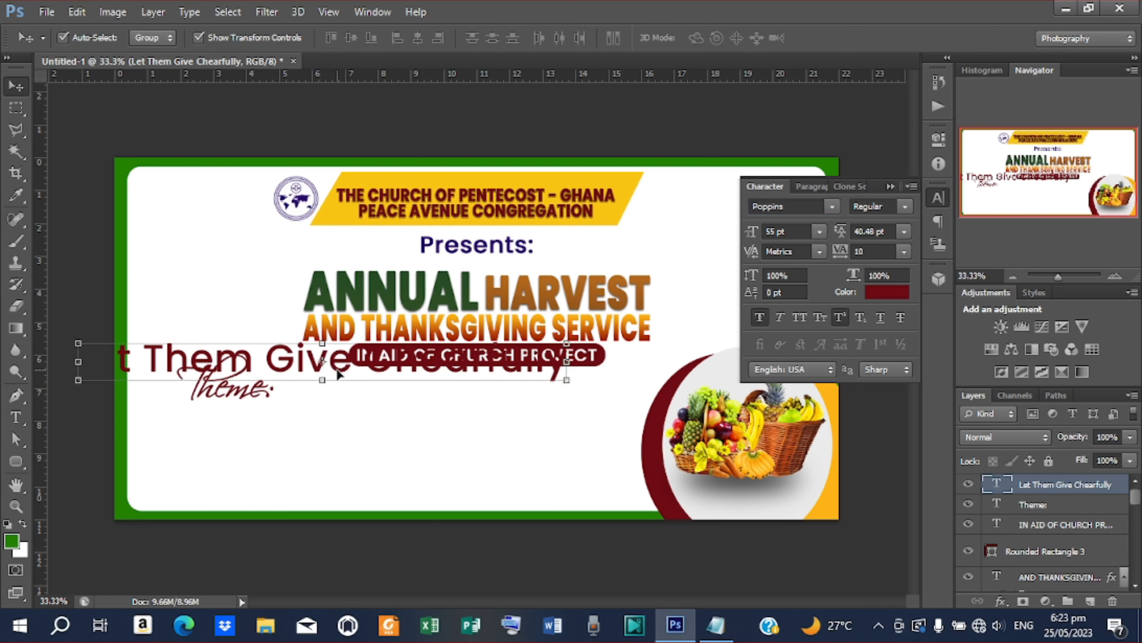
left_click_drag(338, 374, 512, 398)
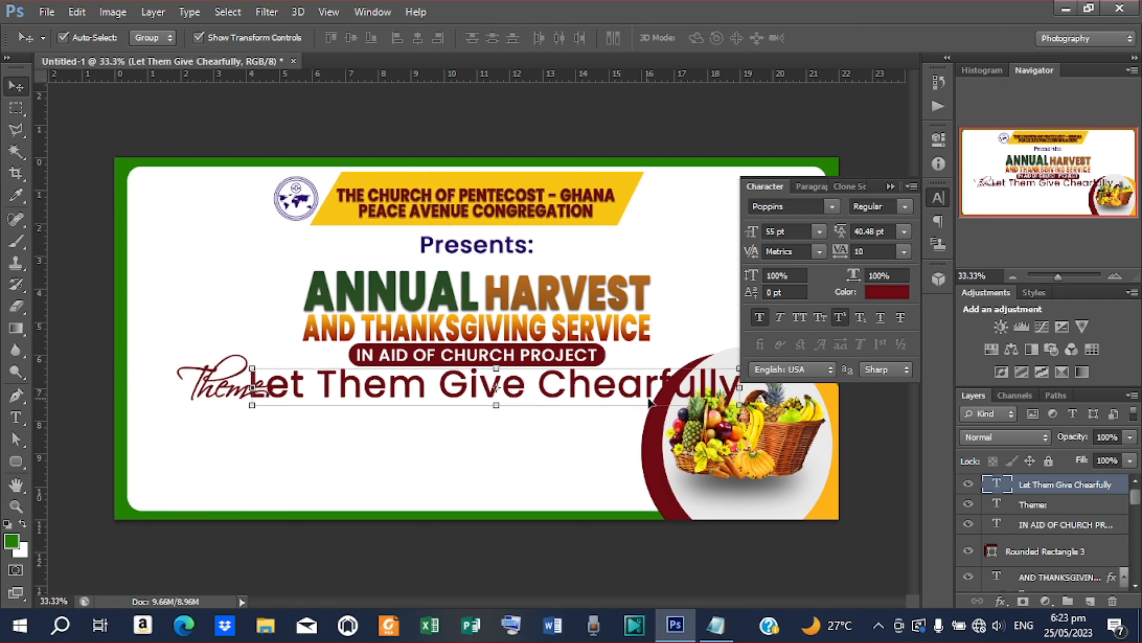
key("ctrl+t")
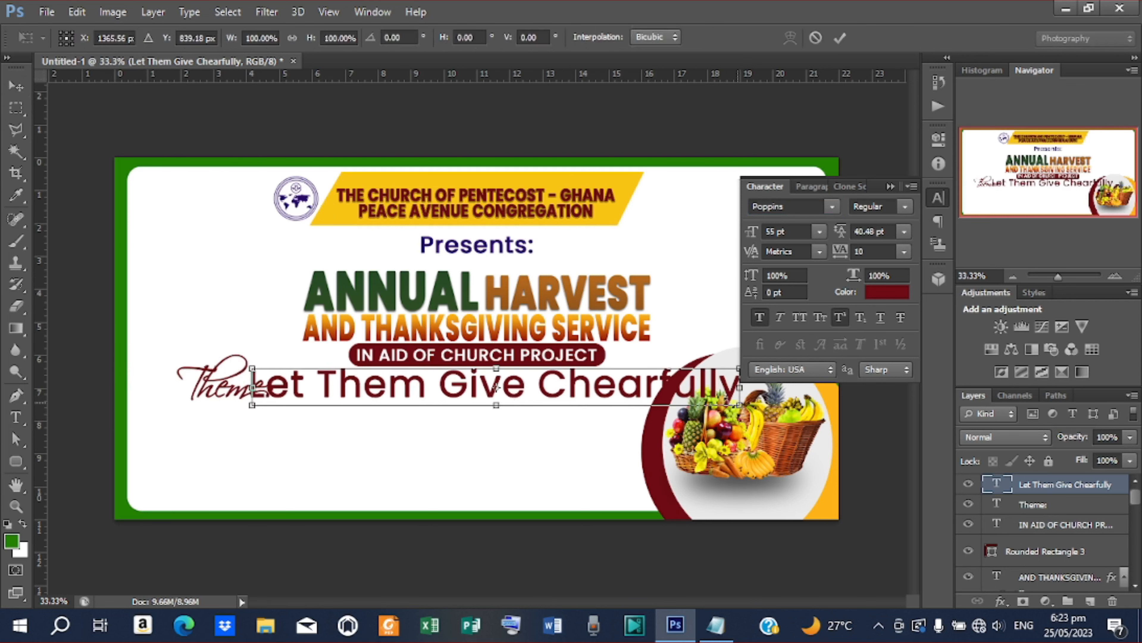
left_click_drag(252, 391, 351, 390)
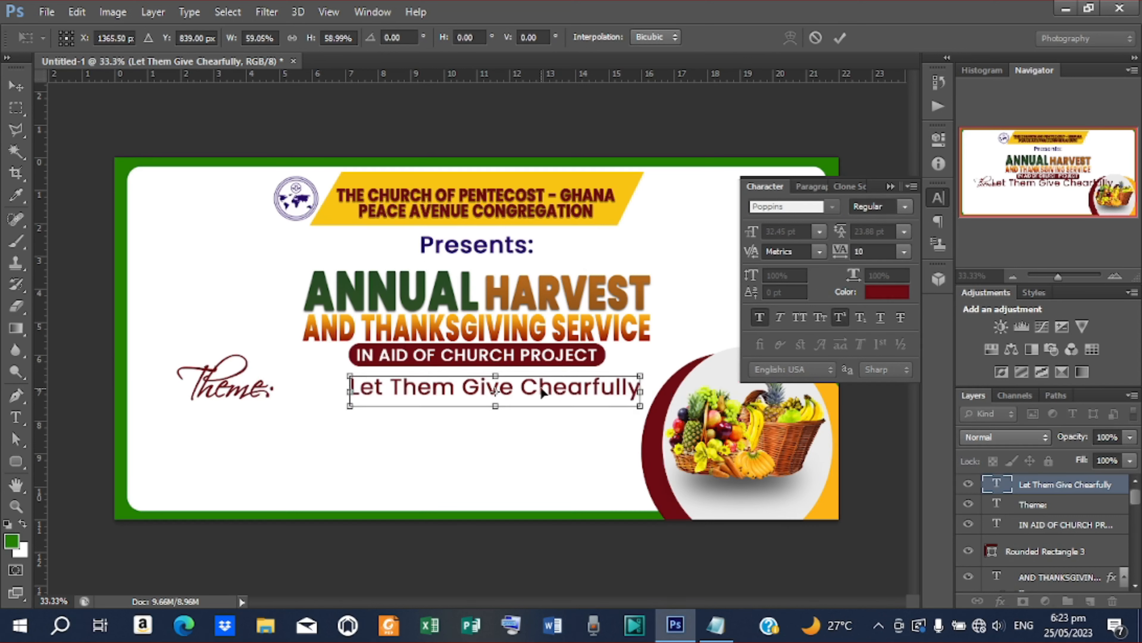
left_click_drag(540, 392, 473, 395)
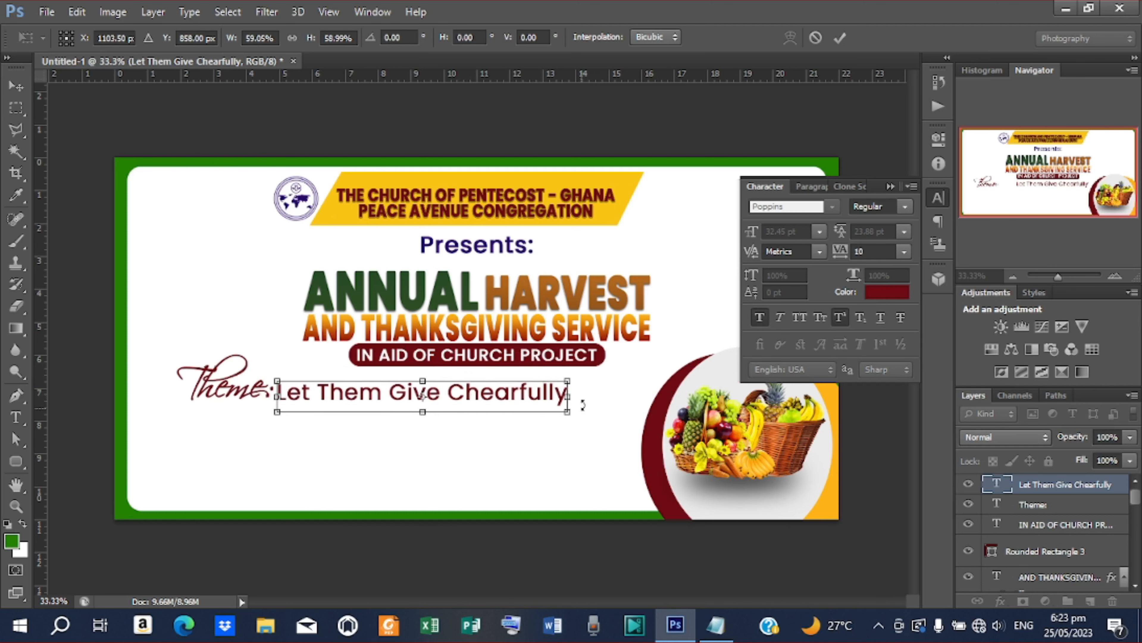
left_click(839, 37)
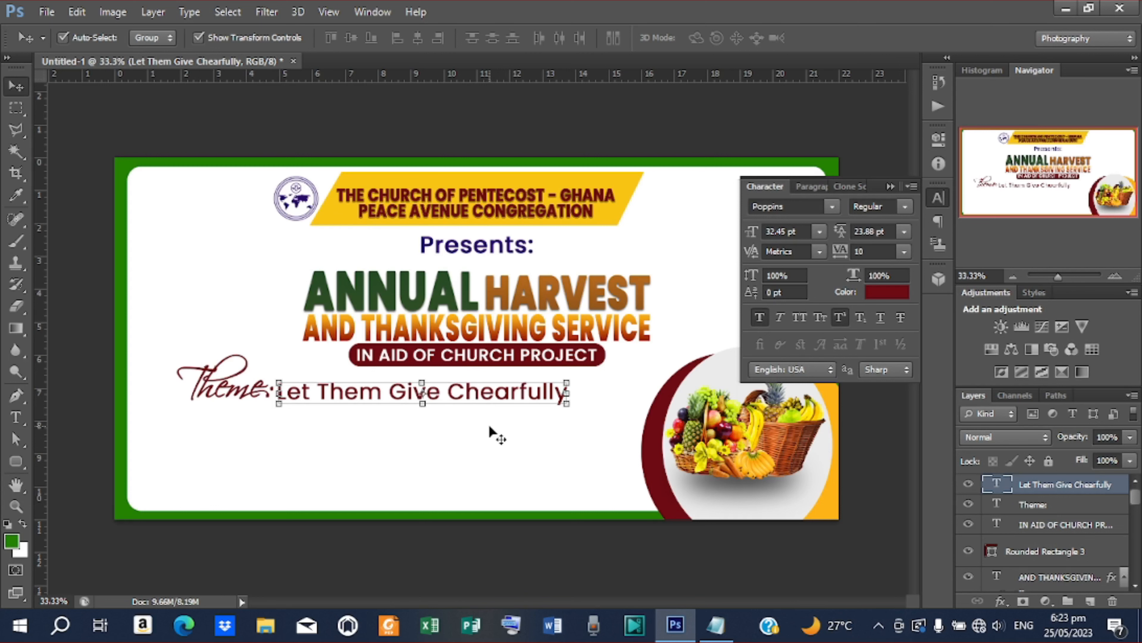
- Add a separate text layer reading Mark 11:24, copied from the text file in Notepad
key("t")
left_click(401, 427)
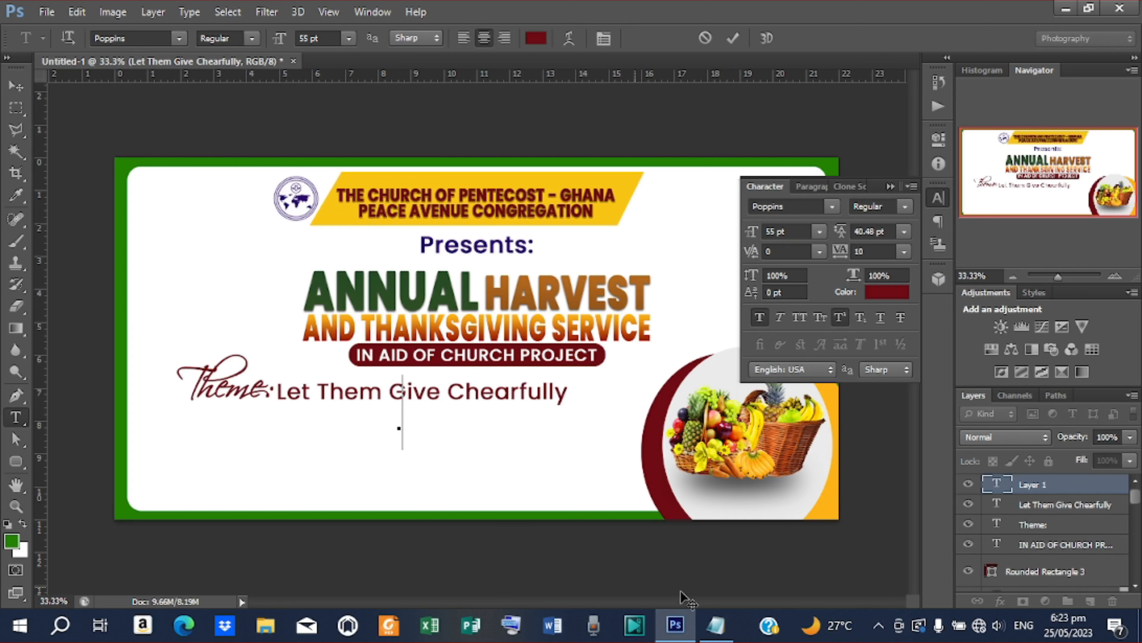
left_click(716, 625)
left_click(432, 438)
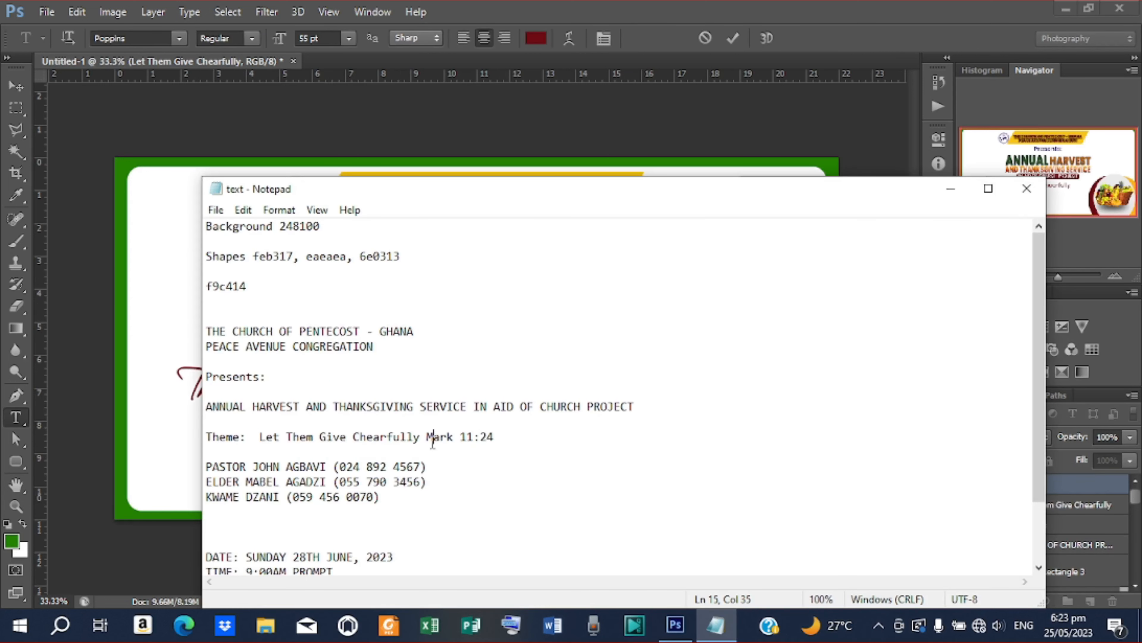
left_click_drag(428, 435, 483, 440)
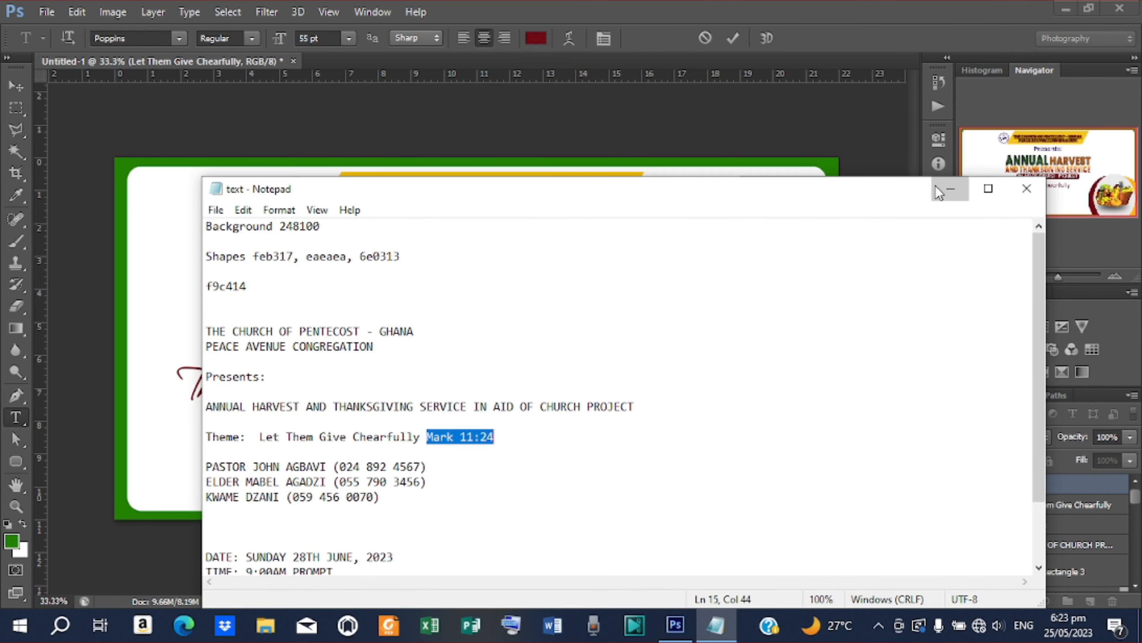
left_click(950, 188)
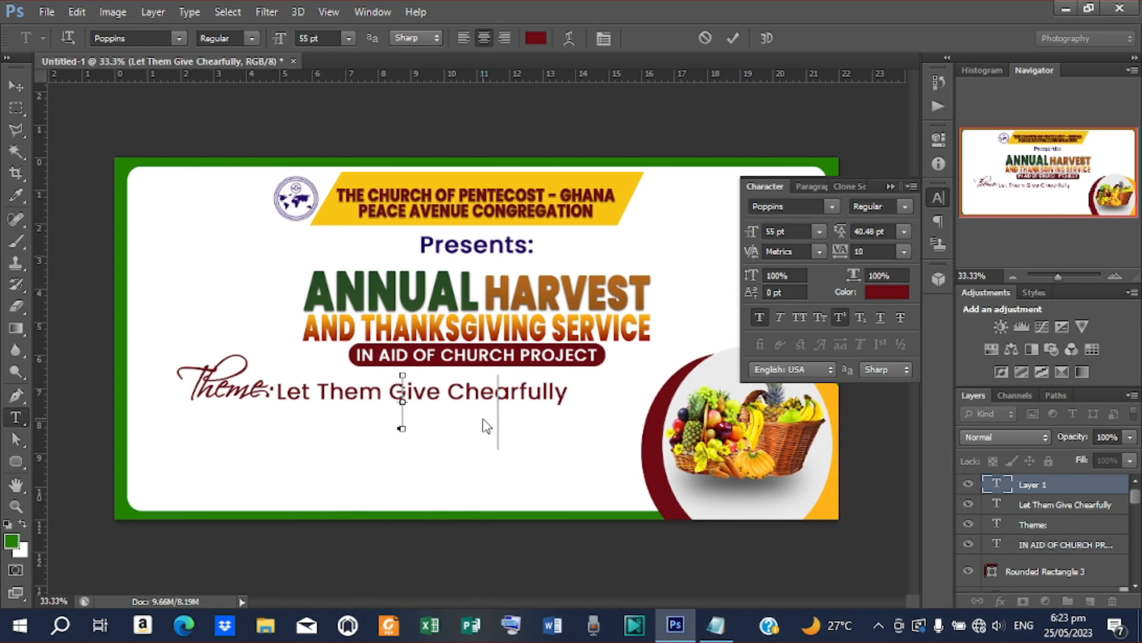
key("ctrl+v")
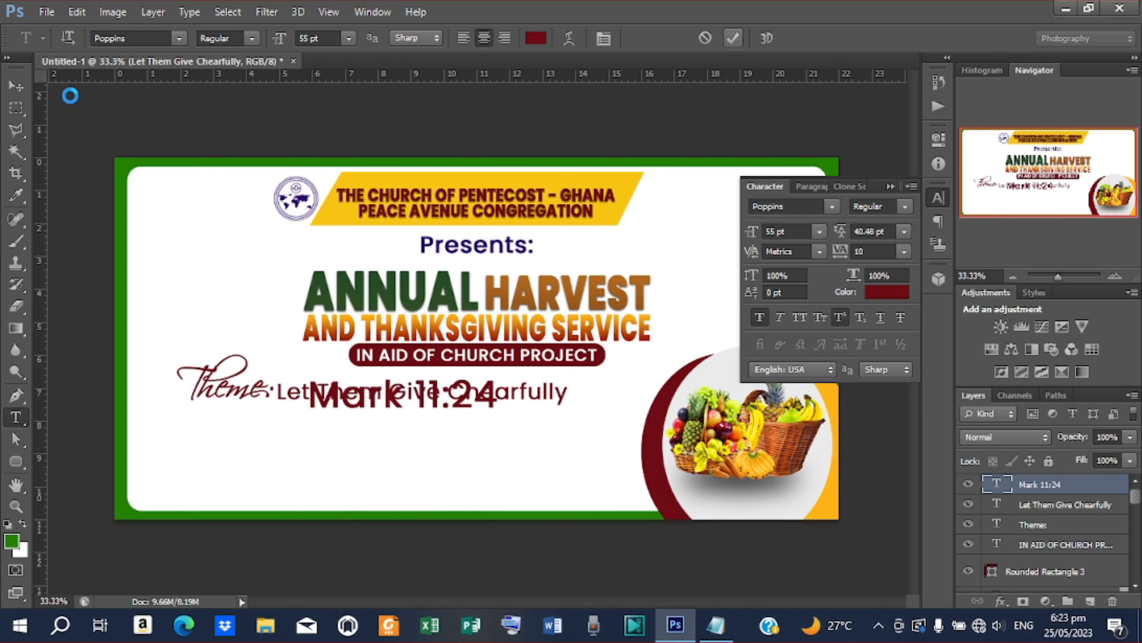
- Scale the Mark 11:24 text to about 47% and place it directly after Let Them Give Chearfully
left_click(16, 86)
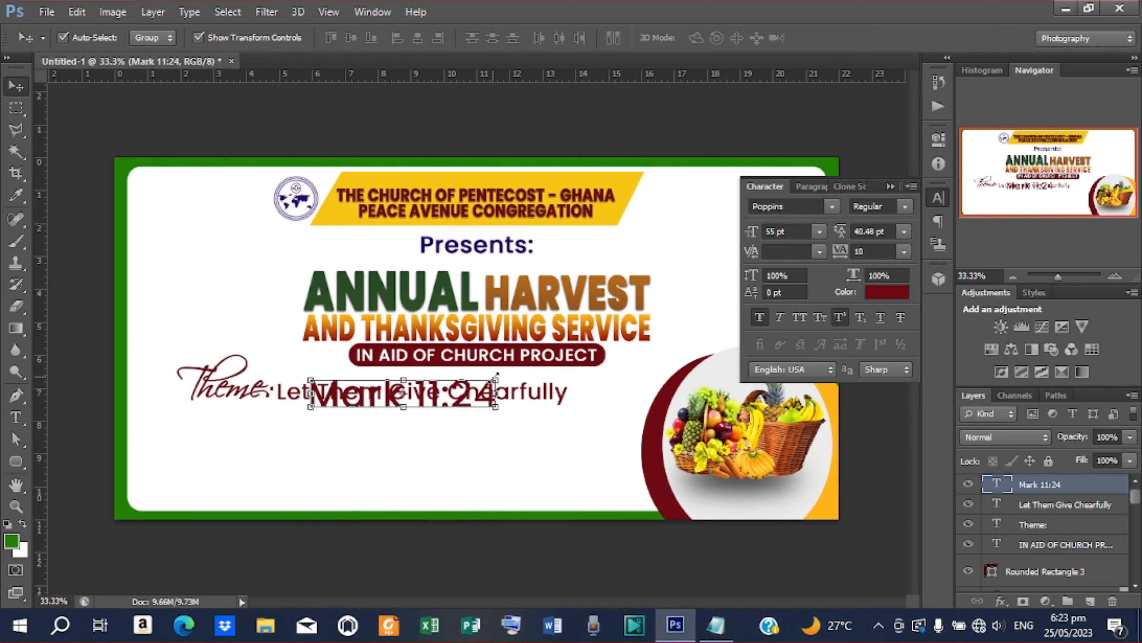
left_click(494, 378)
left_click_drag(495, 378, 646, 395)
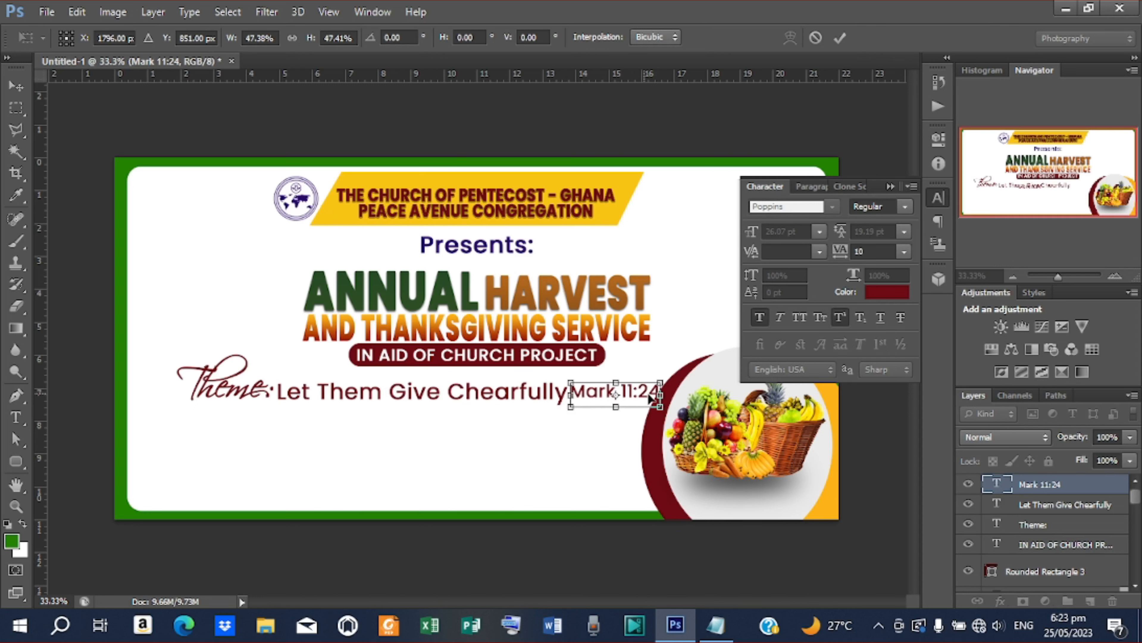
left_click(840, 37)
- Colour the Mark 11:24 text dark green 284c24, sampled from the word ANNUAL in the title
left_click(893, 292)
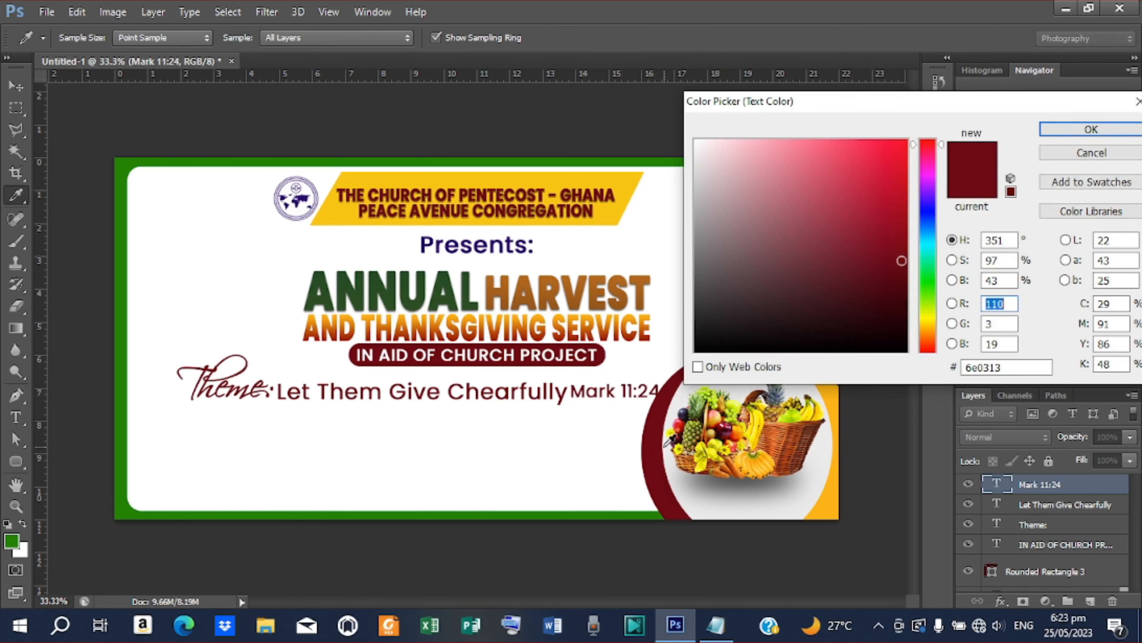
left_click(905, 272)
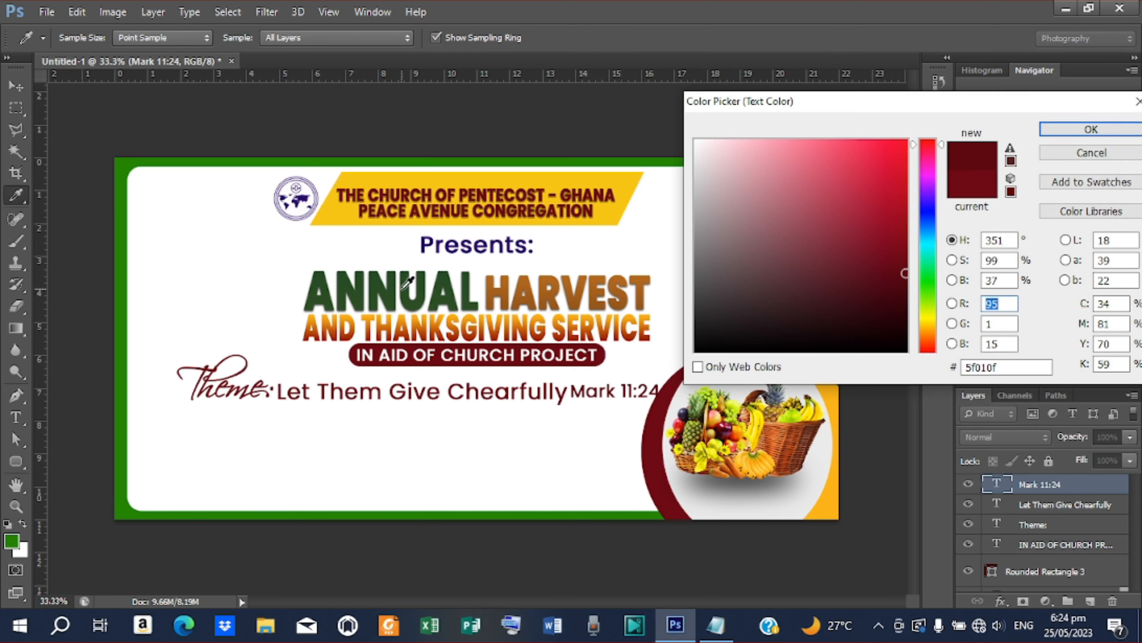
left_click(414, 285)
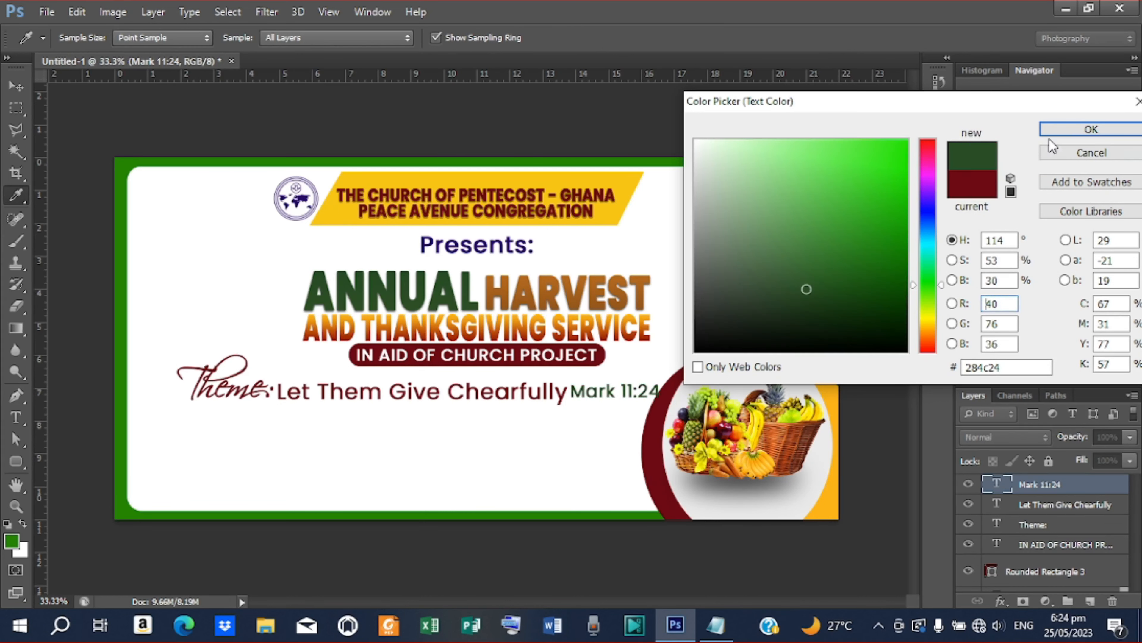
left_click(1053, 130)
- Recolour the Theme: text purple 563b85, sampled from the Presents: text
left_click(246, 394)
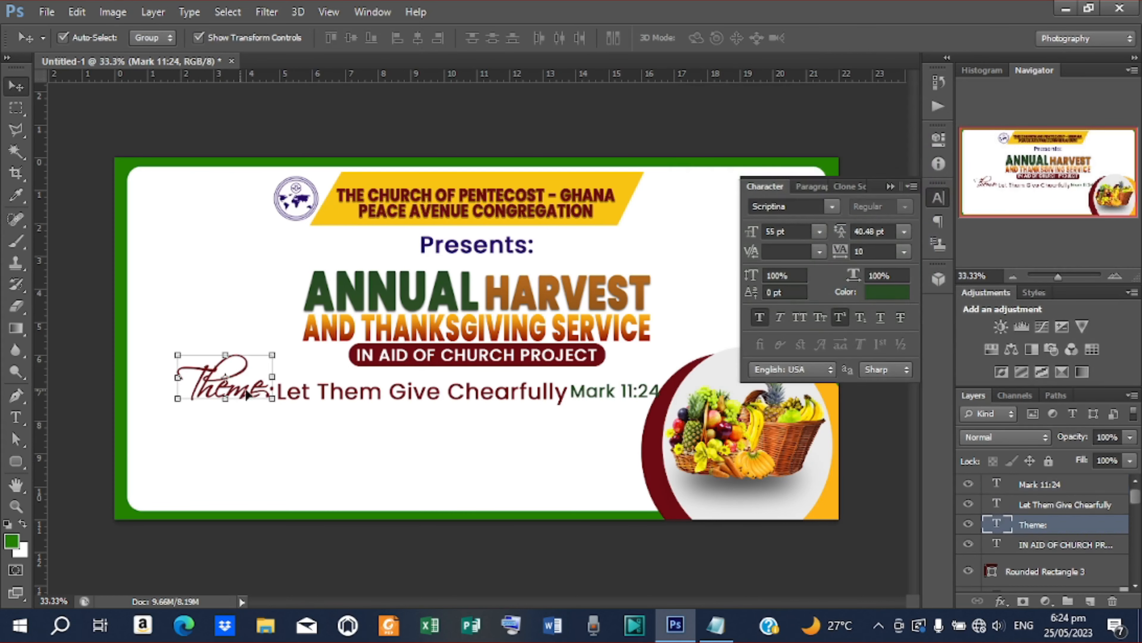
left_click(881, 295)
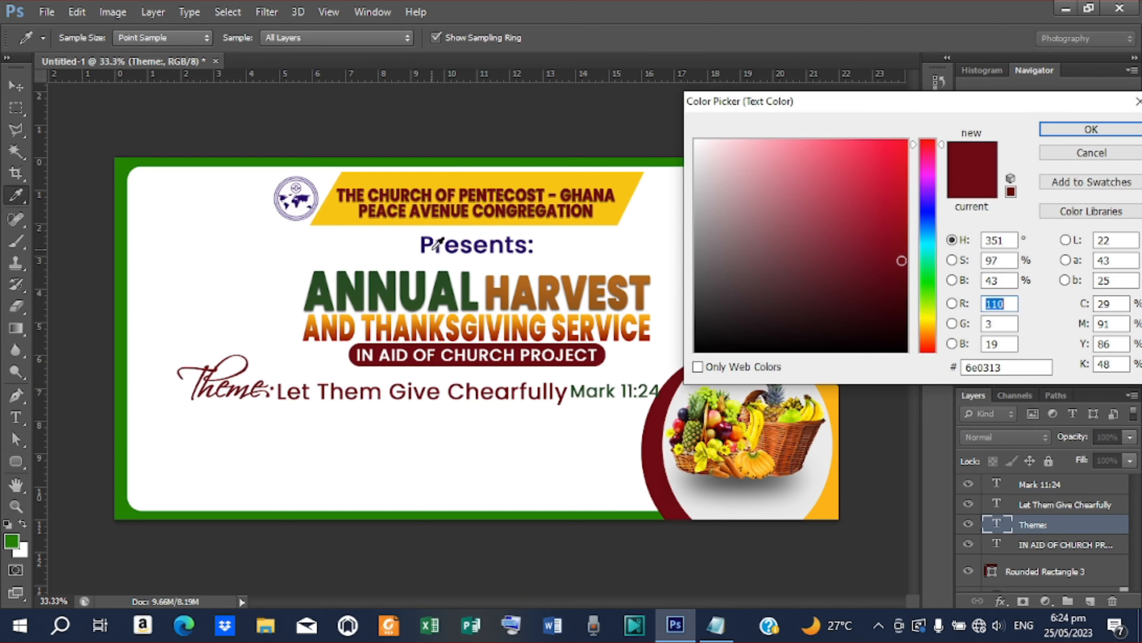
left_click(435, 237)
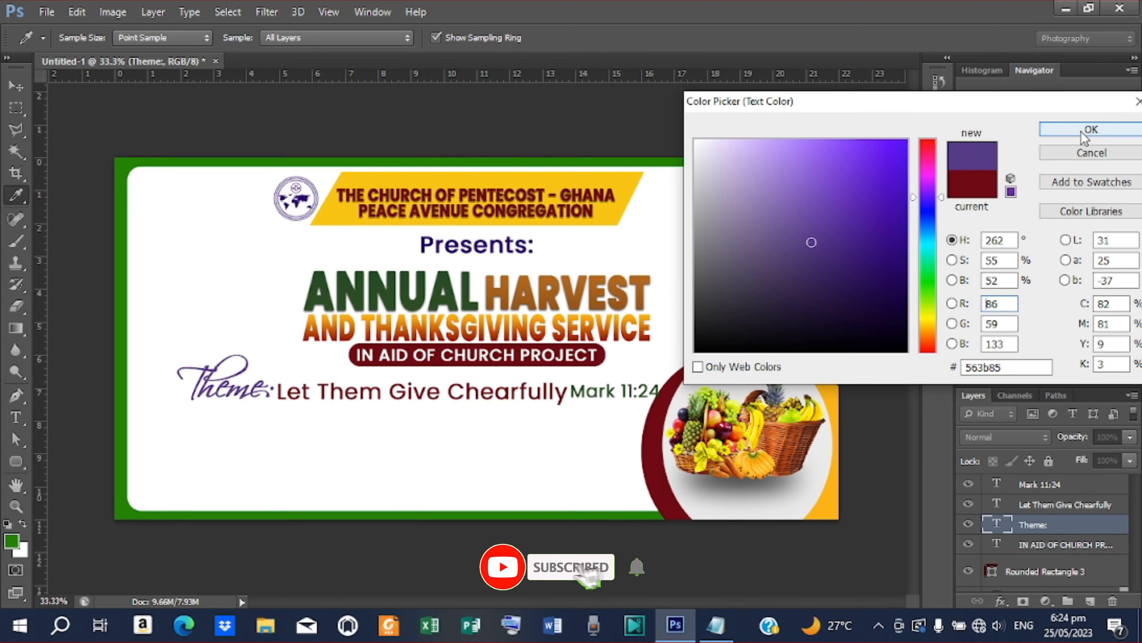
left_click(1091, 129)
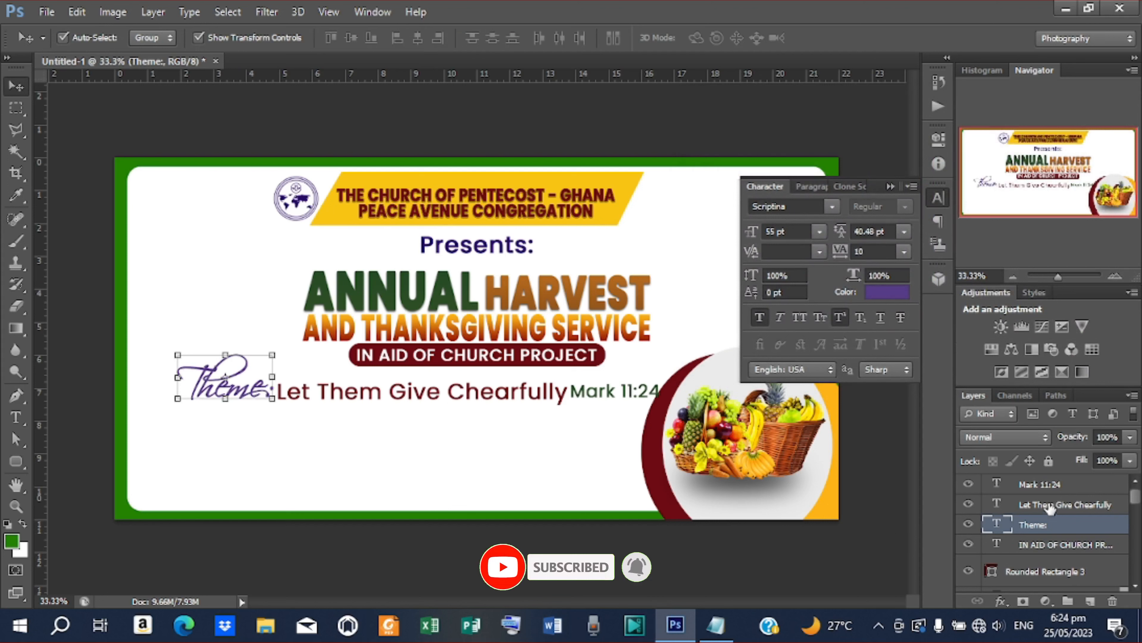
- Narrow the Theme:, Let Them Give Chearfully and Mark 11:24 texts together to about 66% width, move them beneath the dark red bar, and deselect
left_click(1048, 485, "ctrl")
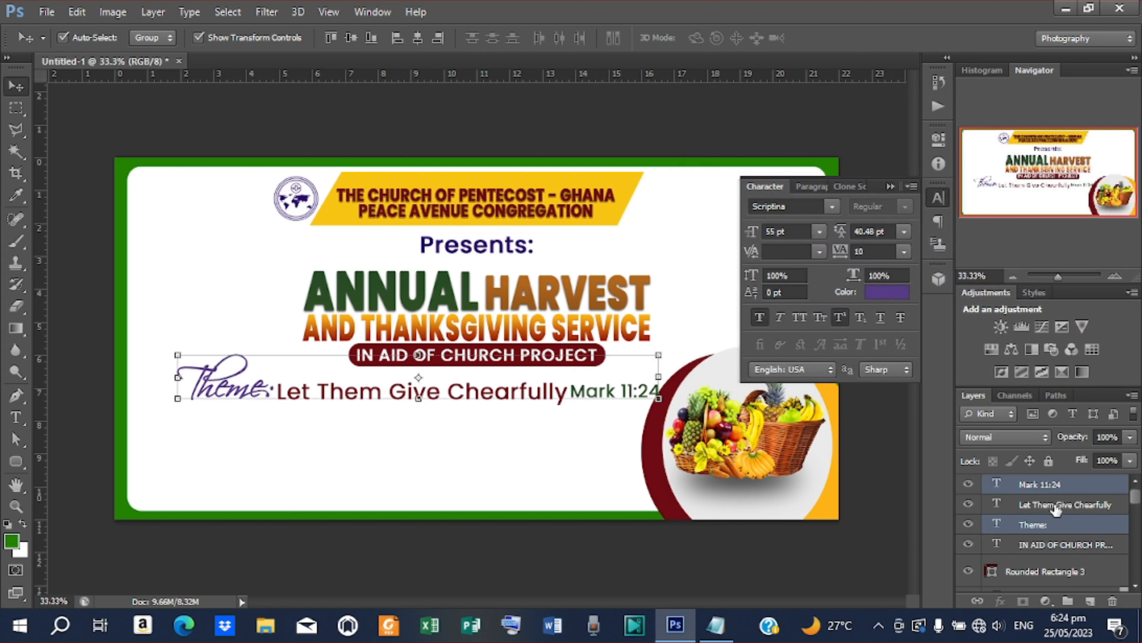
left_click(1050, 505, "ctrl")
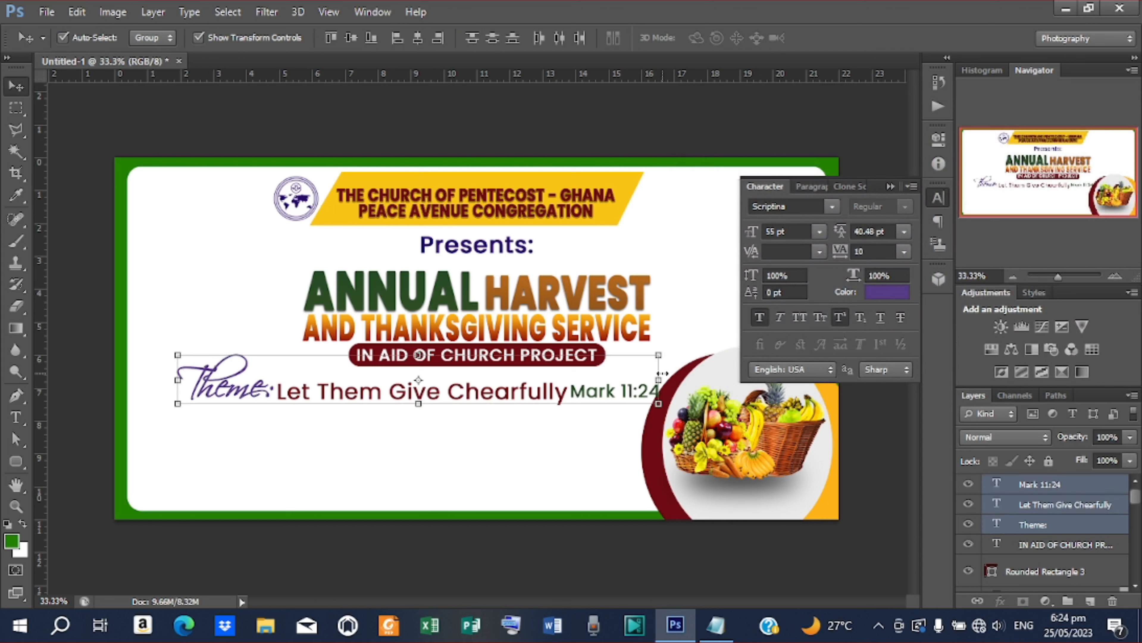
left_click_drag(658, 379, 583, 386)
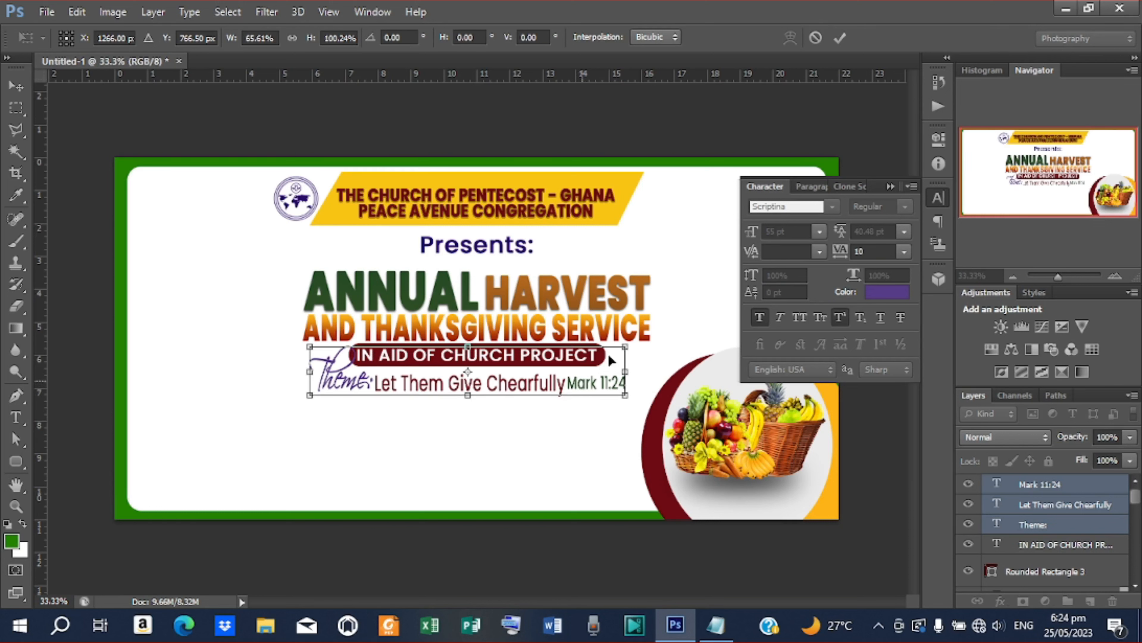
left_click(839, 37)
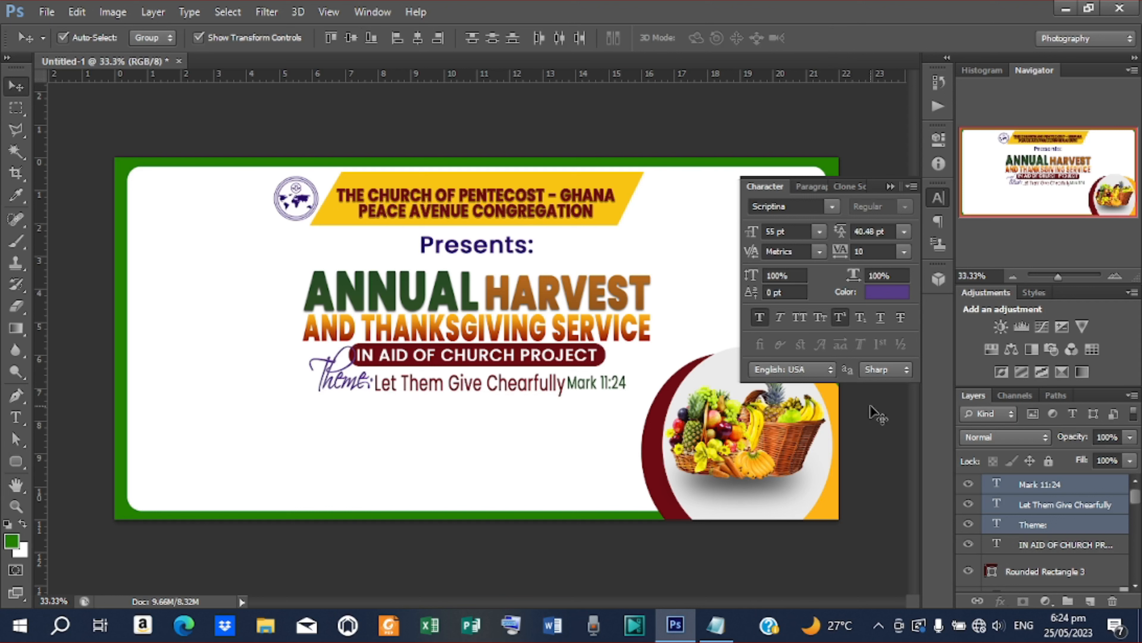
left_click(877, 414)
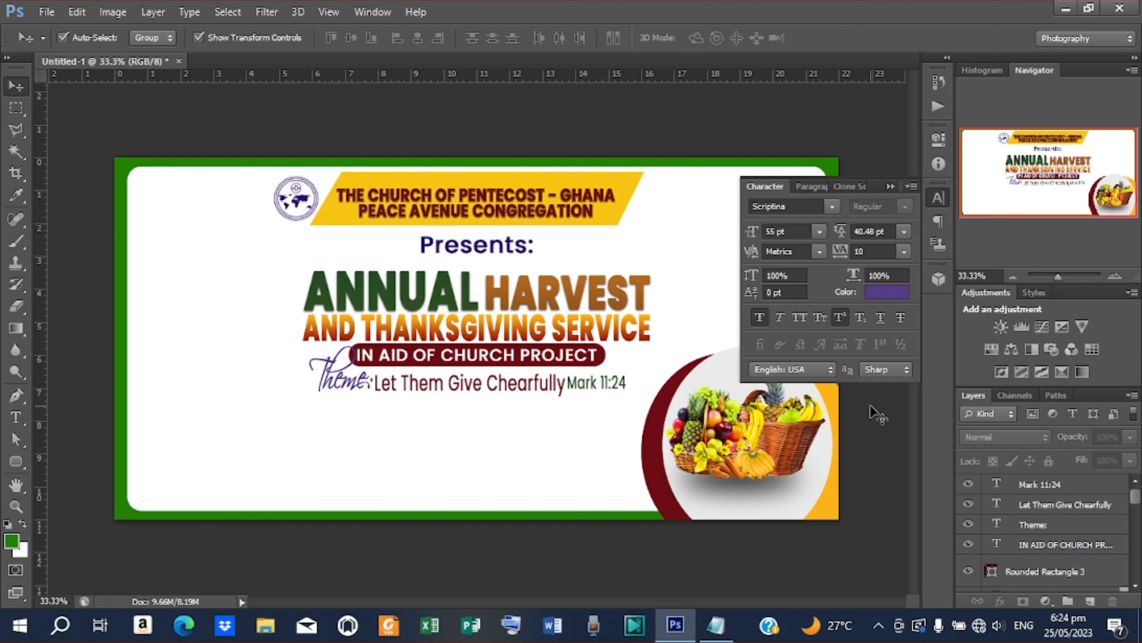
- Group the Mark 11:24, Let Them Give Chearfully and Theme: text layers and name the group theme
left_click(1040, 484)
left_click(1049, 525, "shift")
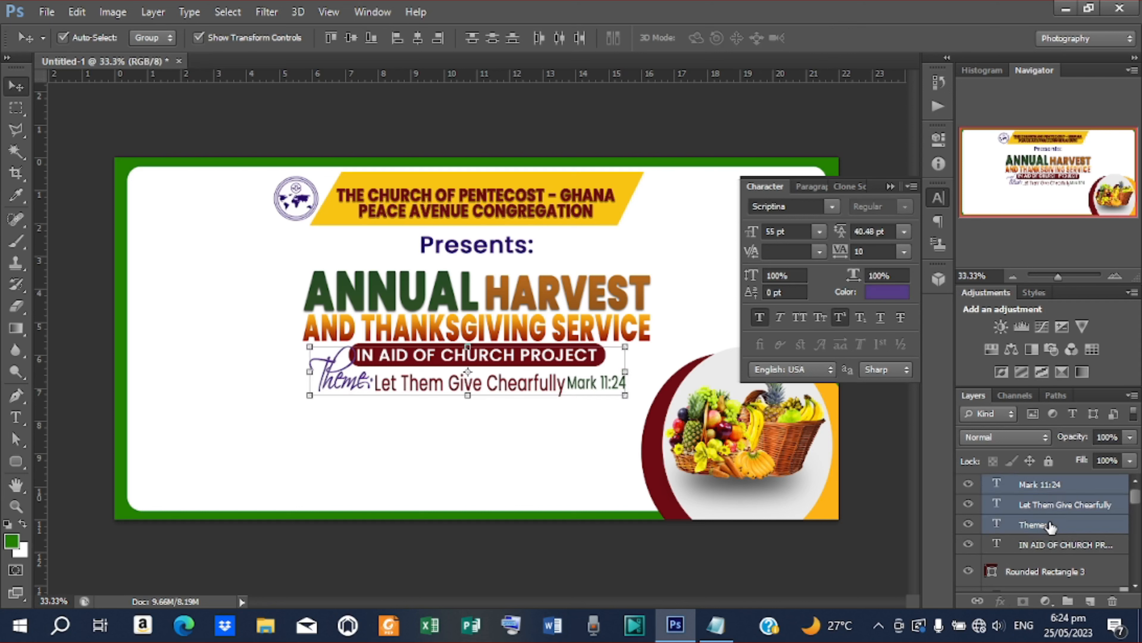
key("ctrl+g")
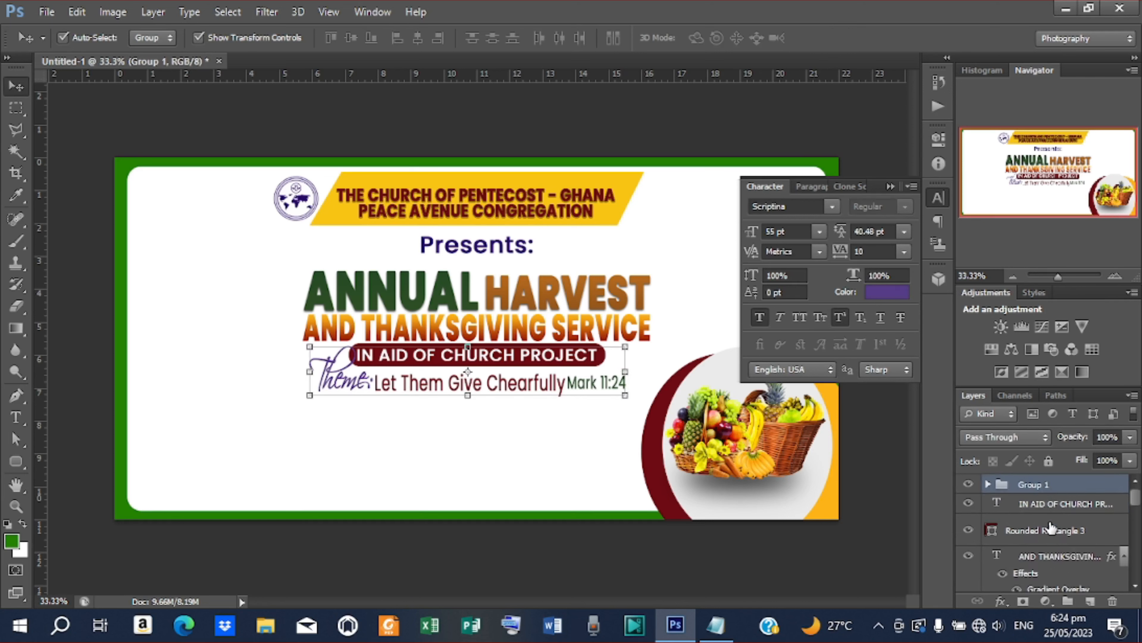
double_click(1035, 484)
type("theme")
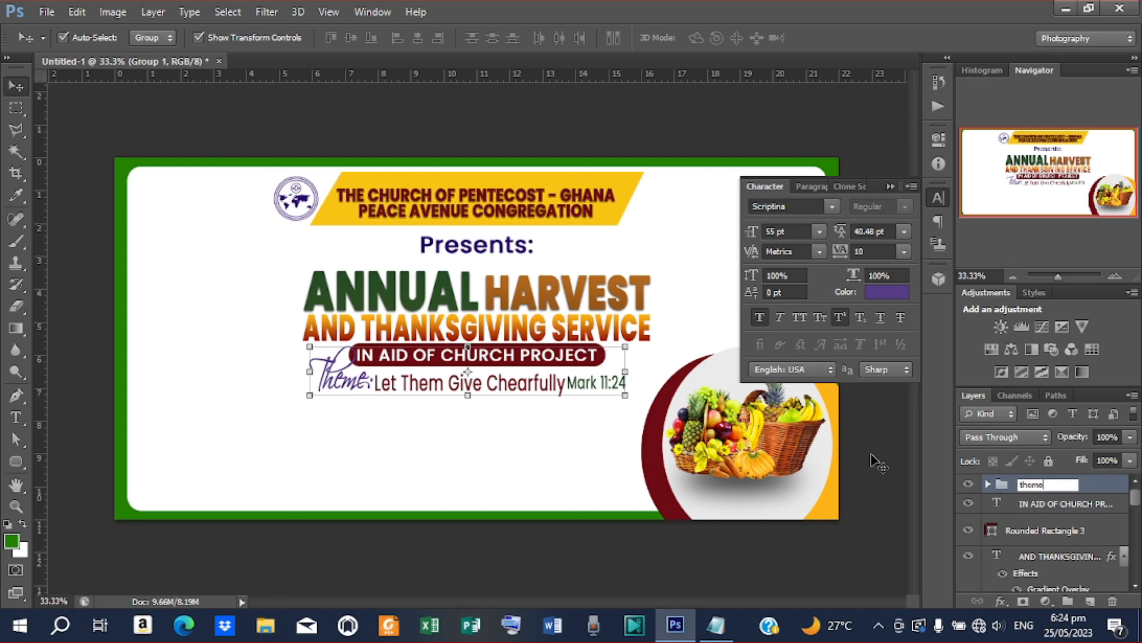
key("Return")
- Nudge the theme group slightly left and fine-tune its height beneath the dark red bar, then hide its outline and deselect it
key("Left")
key("Left")
key("Left")
key("Left")
key("Left")
key("Left")
key("Left")
key("Left")
key("Left")
key("Left")
key("Left")
key("Left")
key("Left")
key("Left")
key("Left")
key("Left")
key("Left")
key("Left")
key("Left")
key("Left")
key("Down")
key("Down")
key("Down")
key("Down")
key("Down")
key("Down")
key("Down")
key("Down")
key("Down")
key("Down")
key("Down")
key("Down")
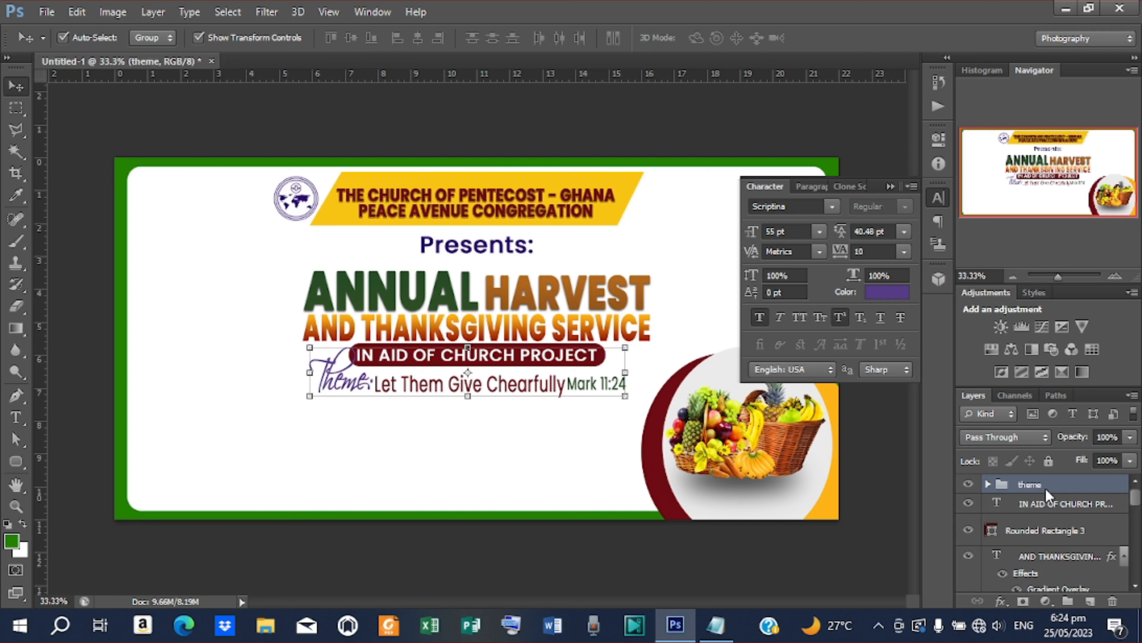
key("Left")
key("Left")
key("Left")
key("Left")
key("Left")
key("Left")
key("Left")
key("Left")
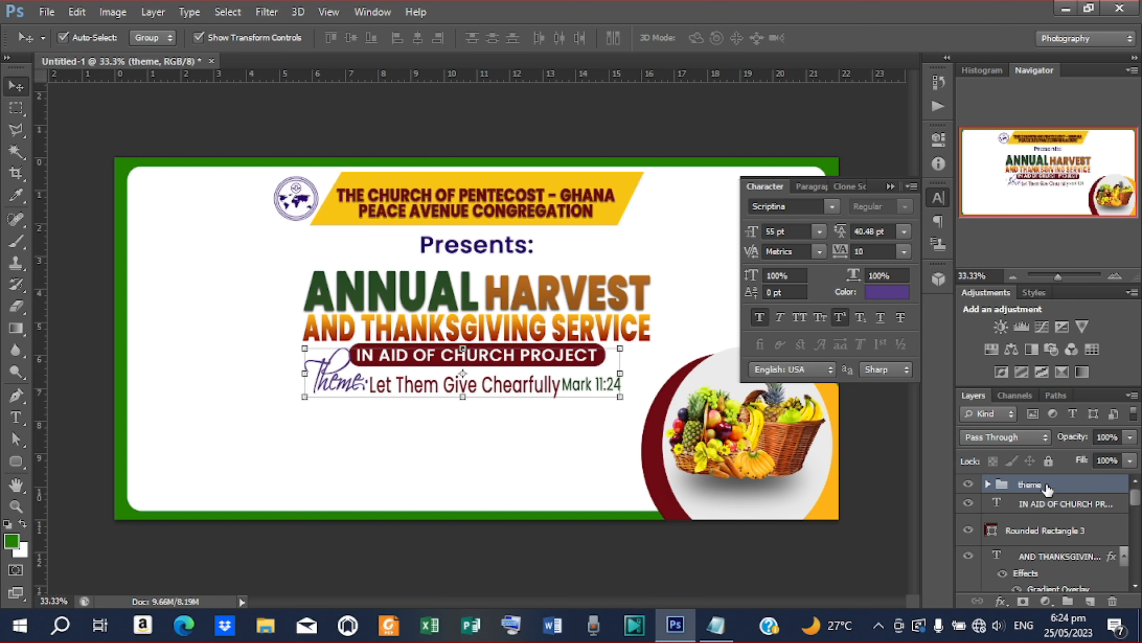
key("Up")
key("Up")
key("Up")
key("Up")
key("Up")
key("Up")
key("Up")
key("Up")
key("Up")
key("Up")
key("Up")
key("Up")
key("Up")
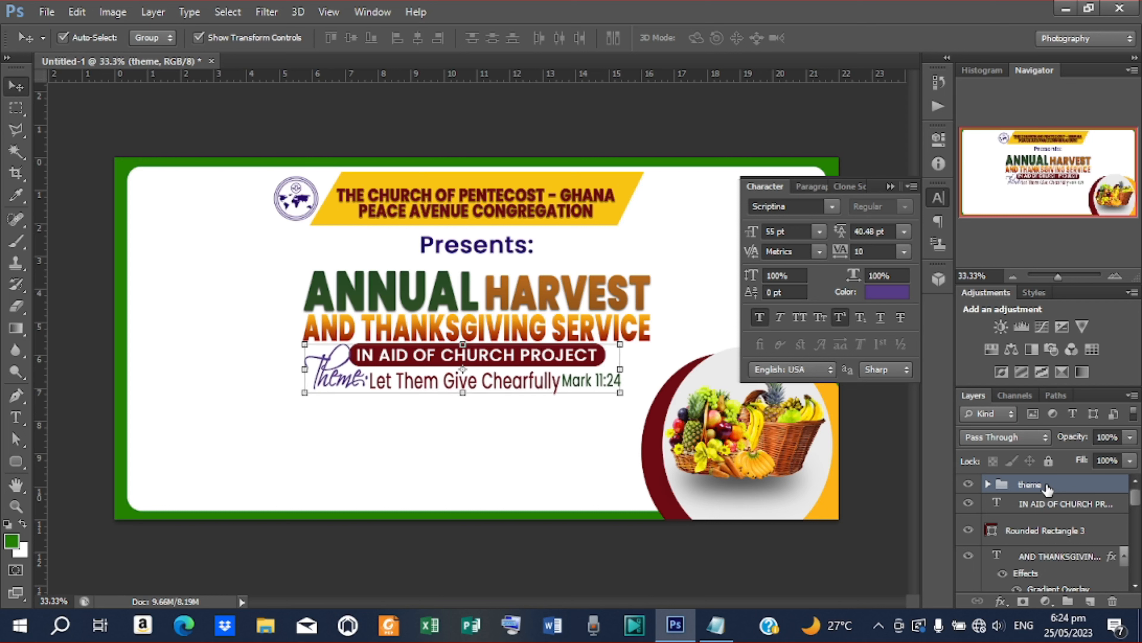
key("Down")
key("Down")
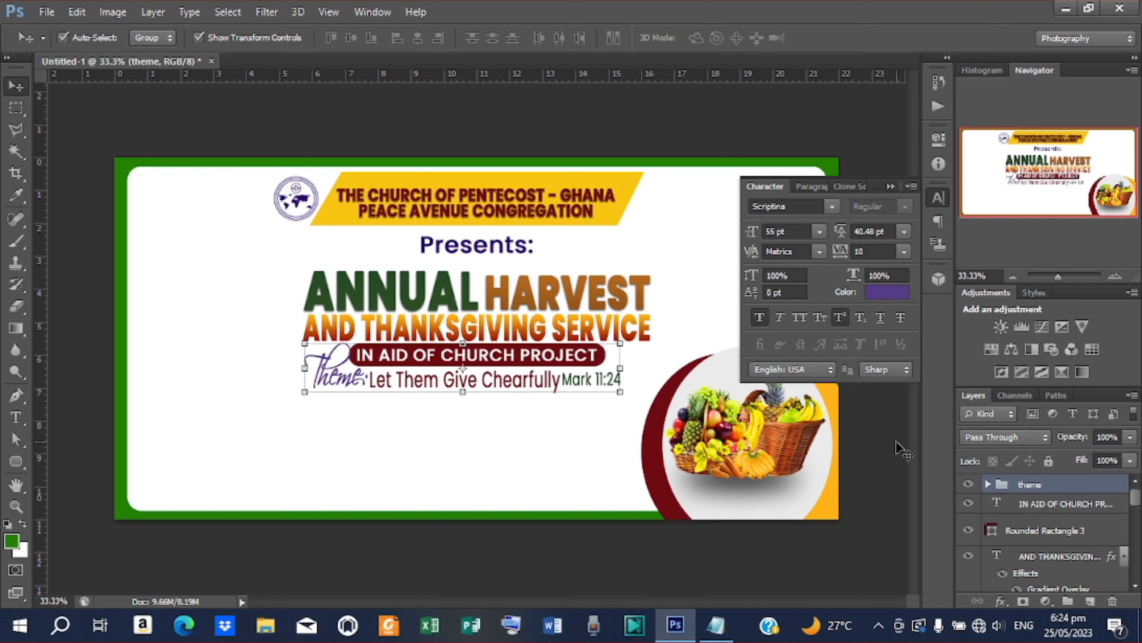
key("Down")
key("Down")
key("Down")
key("Down")
key("Down")
key("Down")
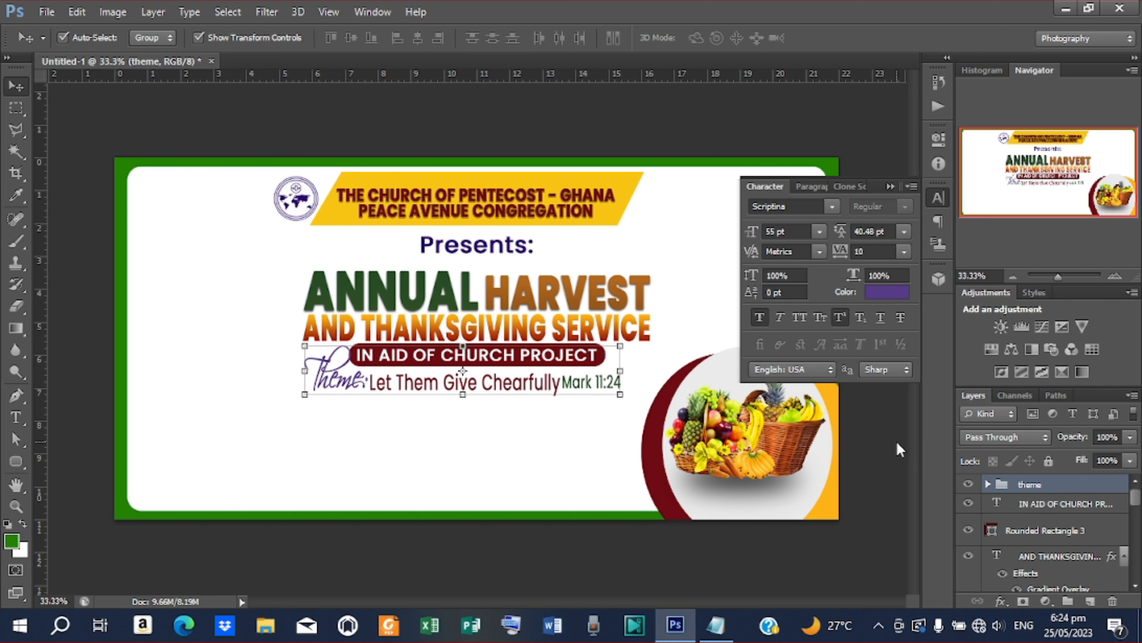
key("ctrl+h")
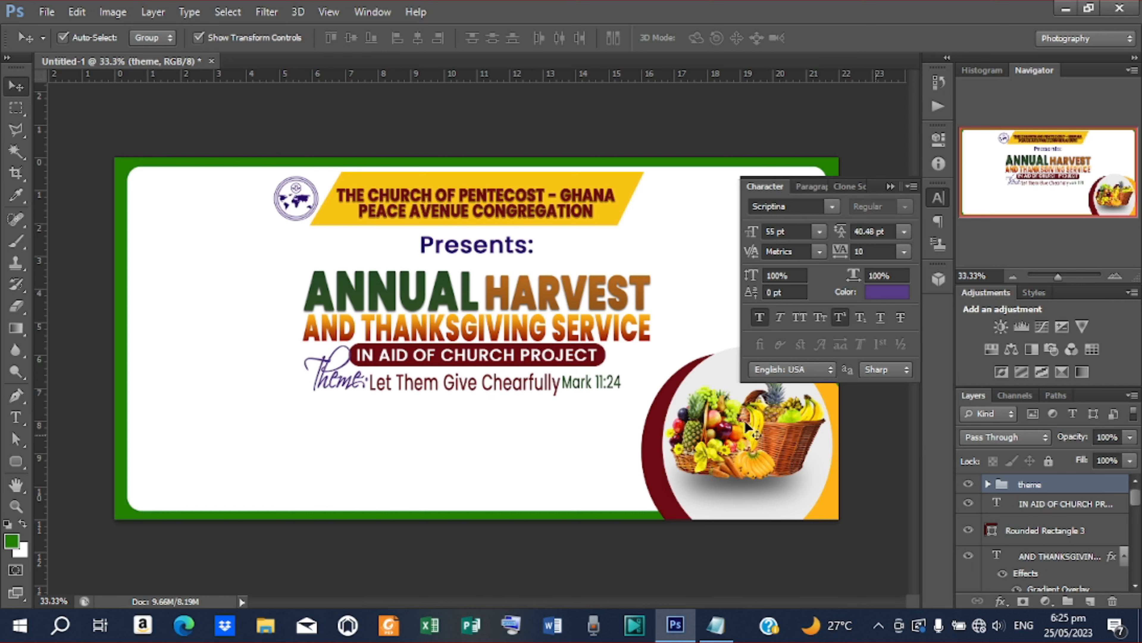
left_click(509, 437)
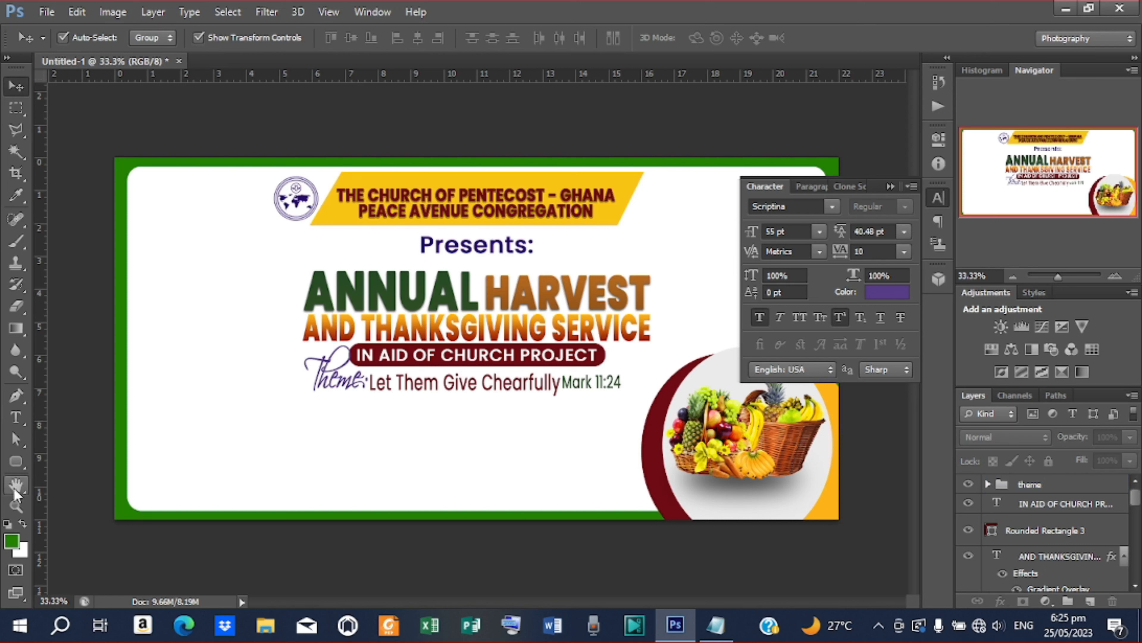
- Draw a thin green rounded rectangle about 1653 by 9 px below the theme line and shift it slightly lower
left_click(16, 461)
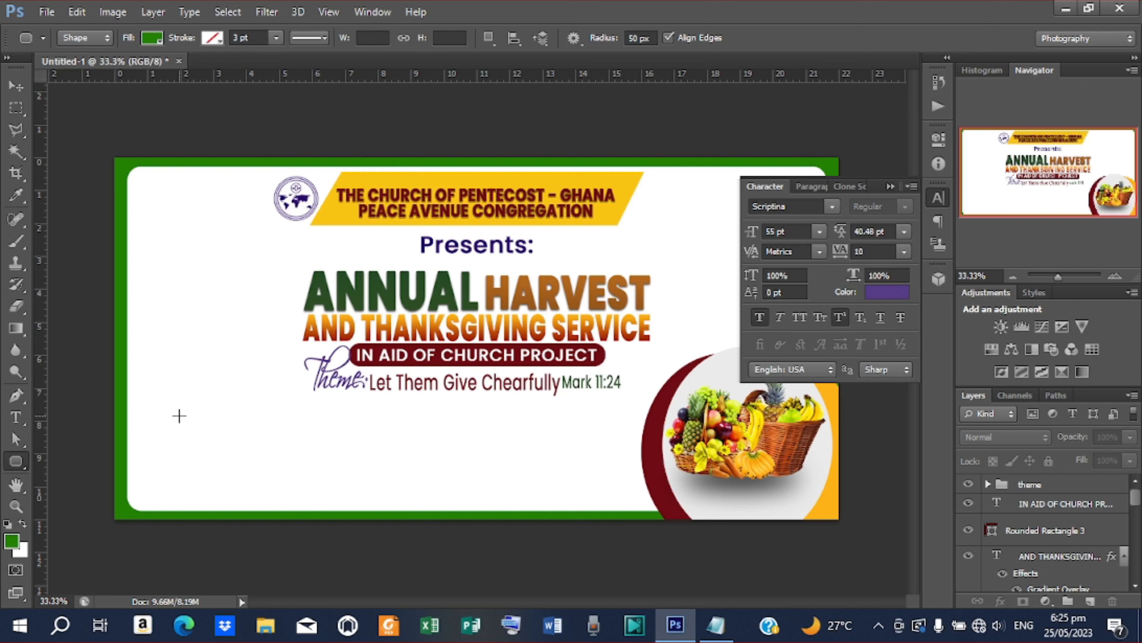
left_click_drag(179, 416, 639, 418)
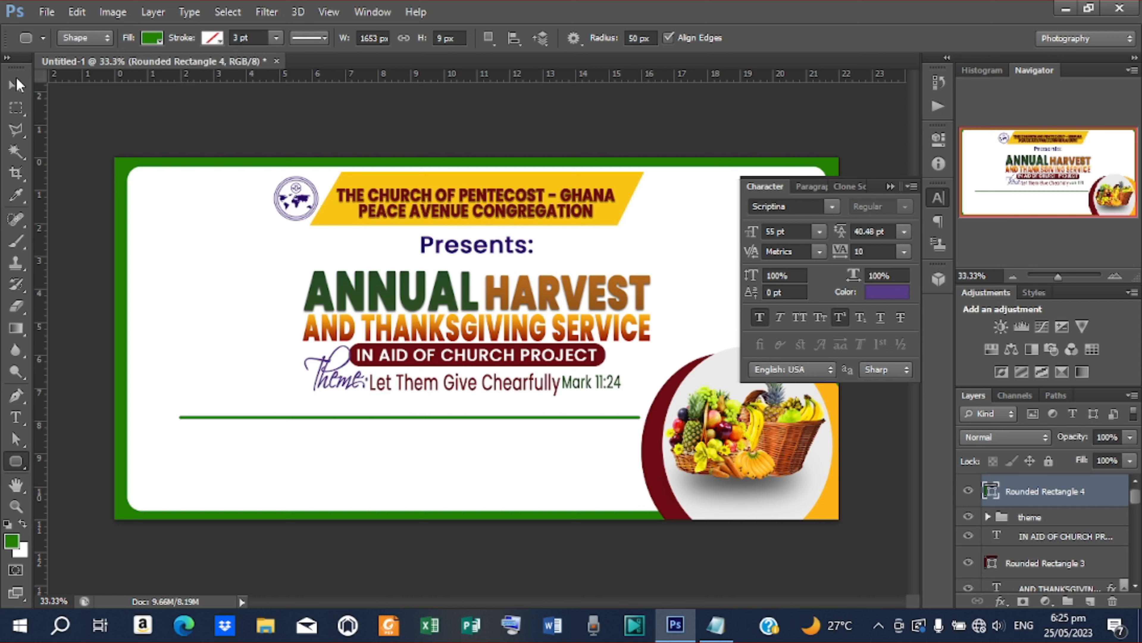
left_click(16, 85)
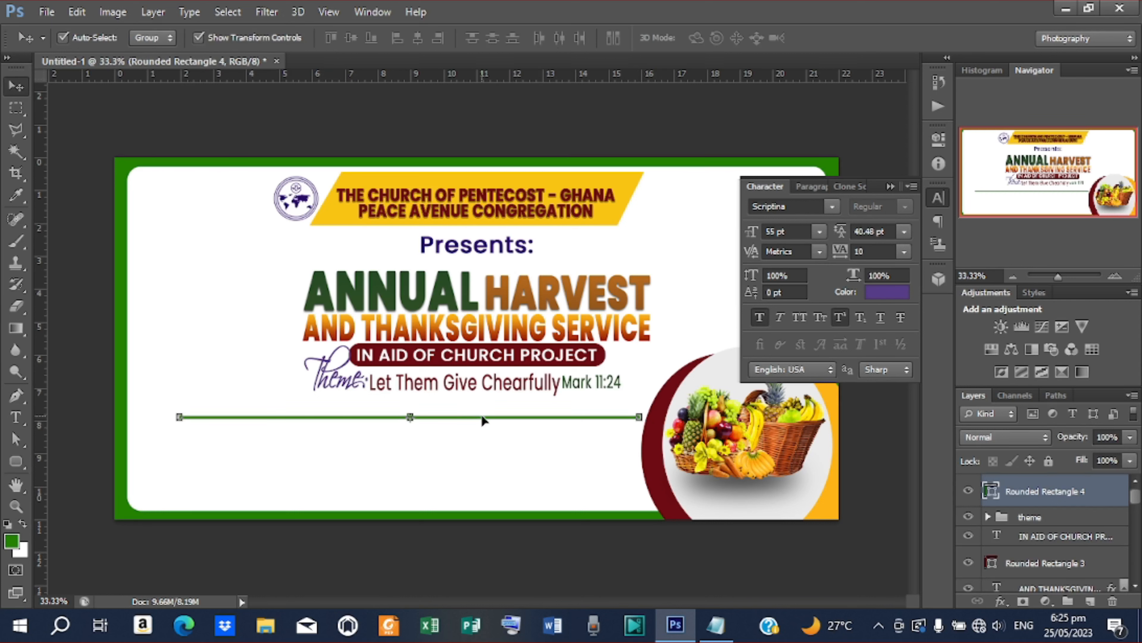
left_click_drag(481, 416, 488, 440)
- Restack the green line's layer directly above Rounded Rectangle 2, behind the fruit basket's circle shapes
scroll(1043, 531, "down", 5)
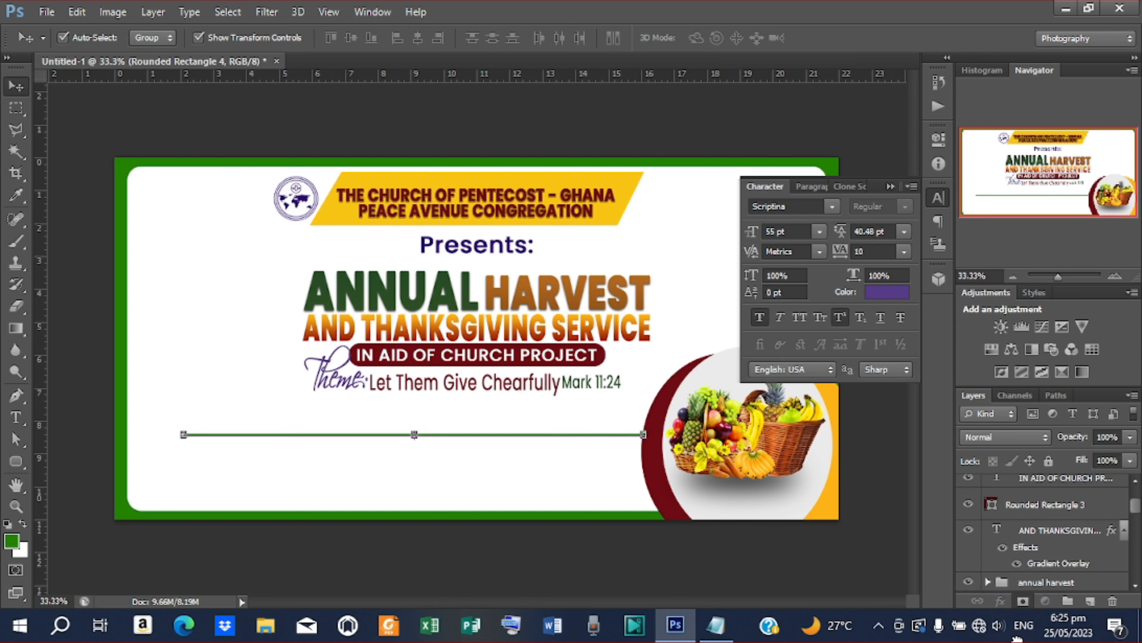
left_click_drag(1026, 626, 1044, 569)
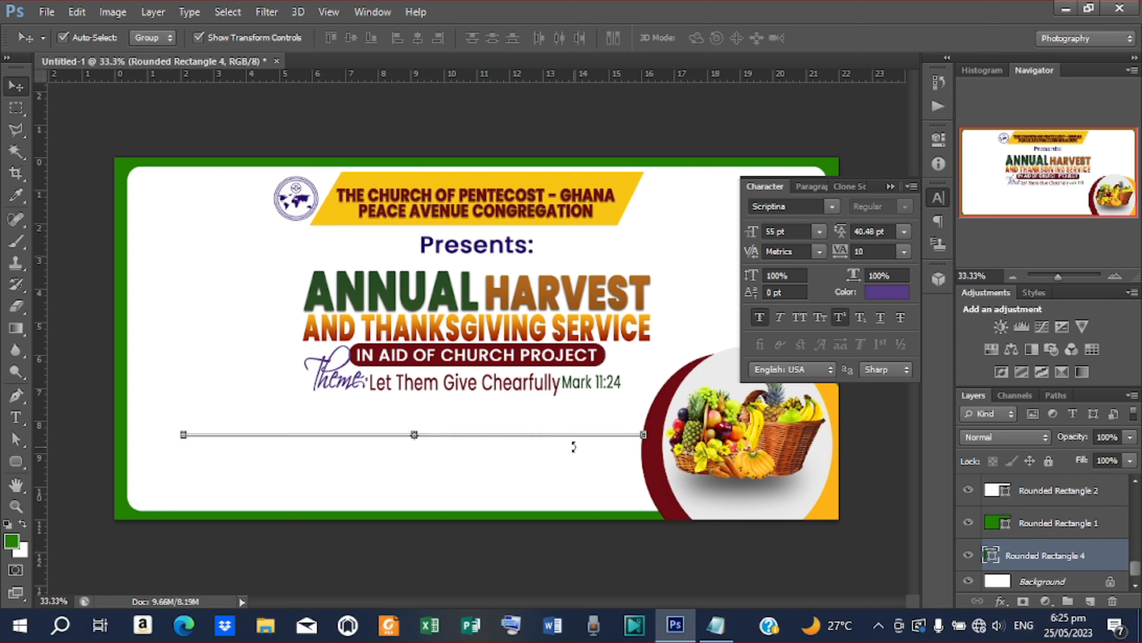
left_click(1039, 558, "ctrl")
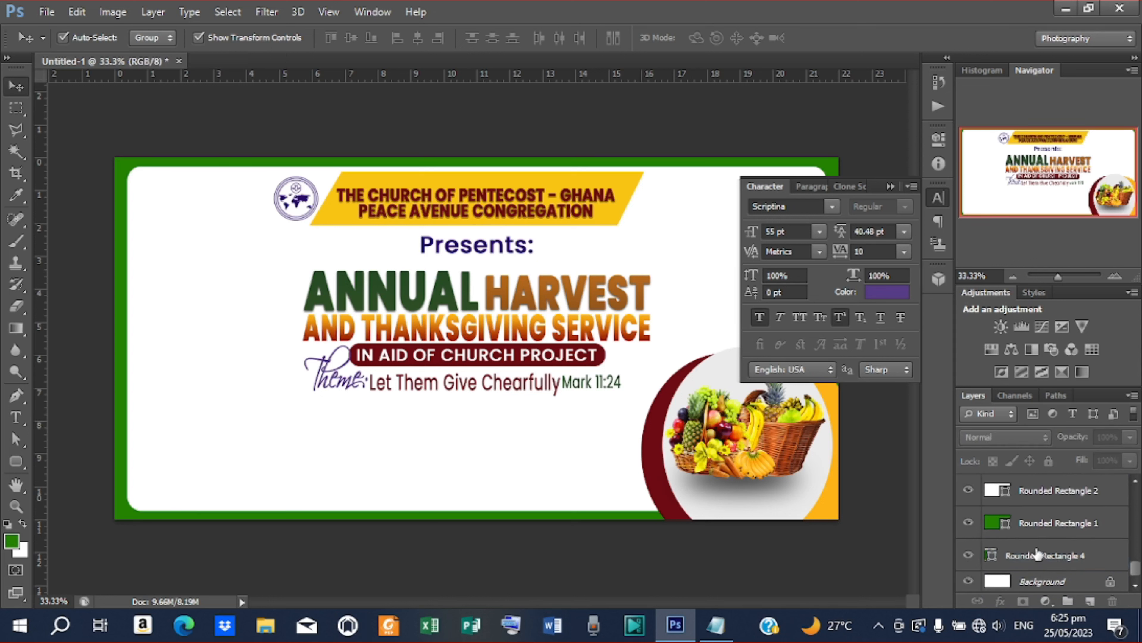
left_click_drag(1039, 558, 1030, 484)
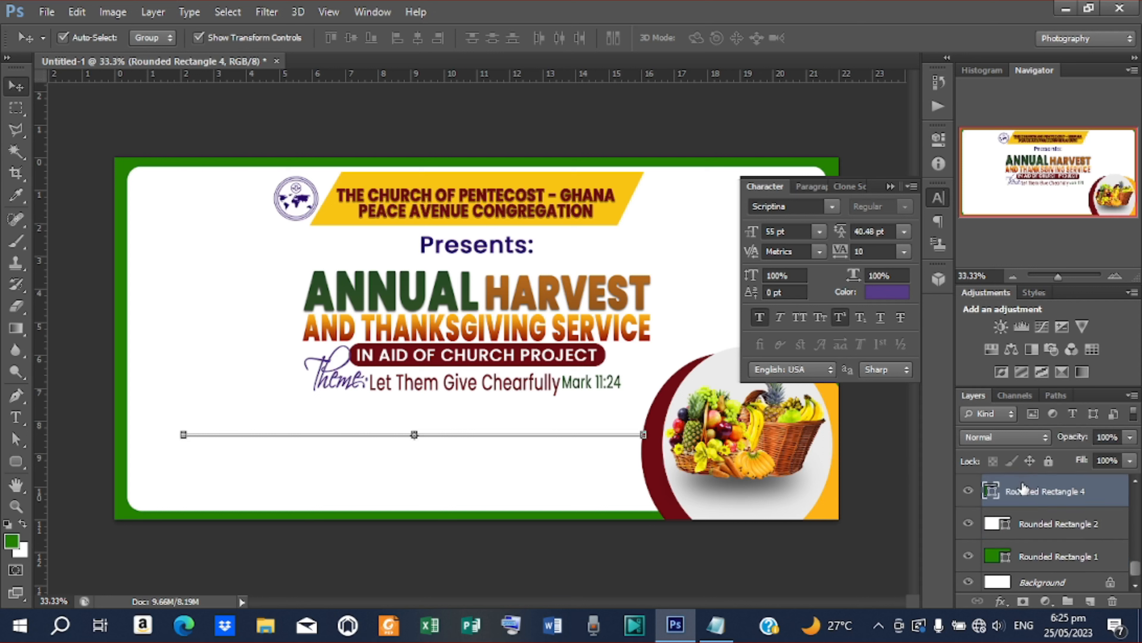
- Stretch the green line to about 115% width so it reaches the banner's left edge, and deselect it
left_click(529, 432)
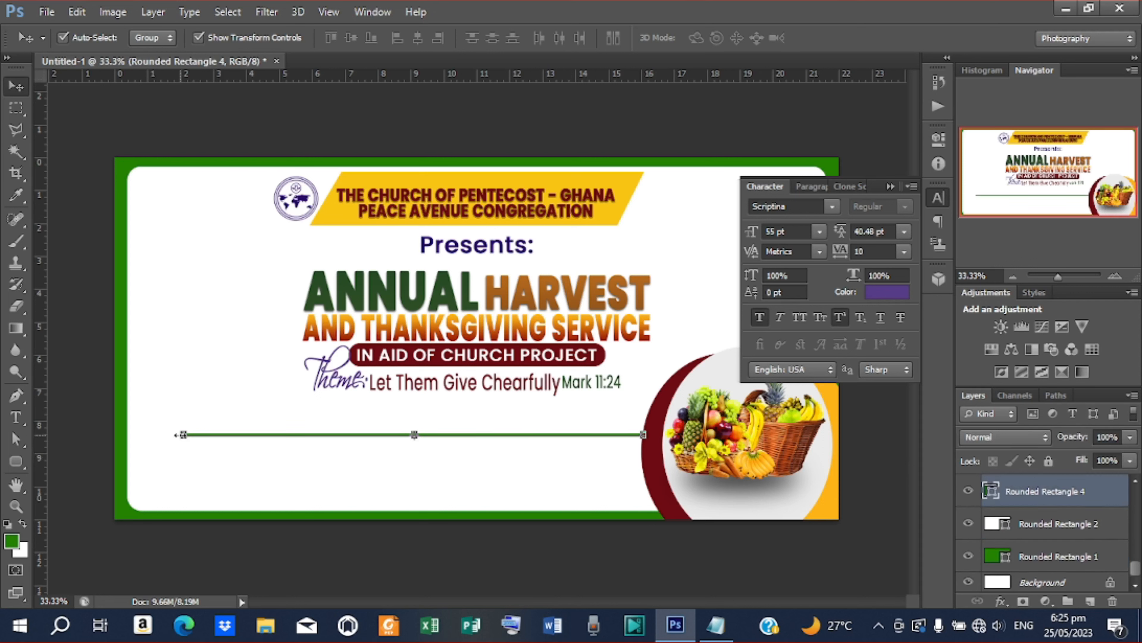
left_click_drag(175, 435, 115, 436)
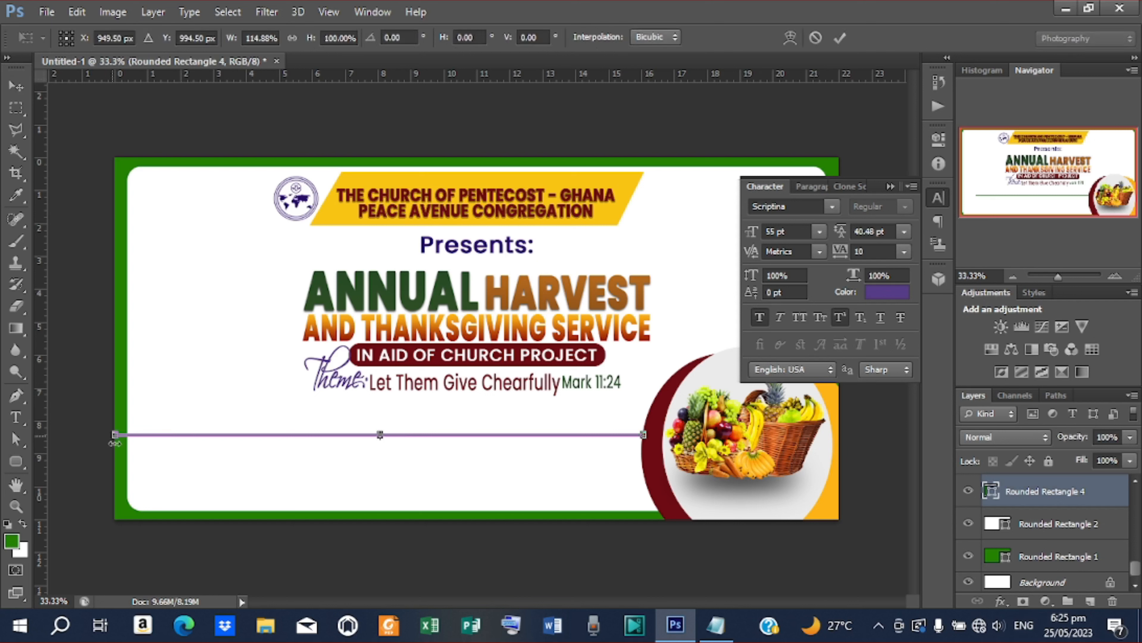
left_click(839, 37)
left_click(422, 450)
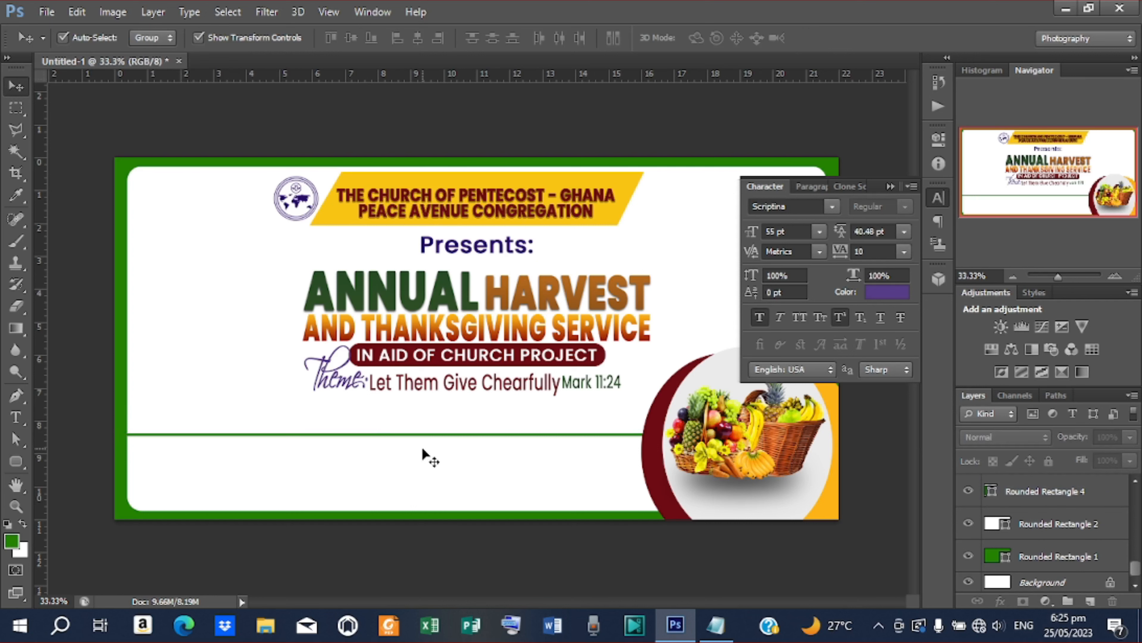
- Rasterize the green line's Rounded Rectangle 4 layer
left_click(444, 433)
right_click(1060, 493)
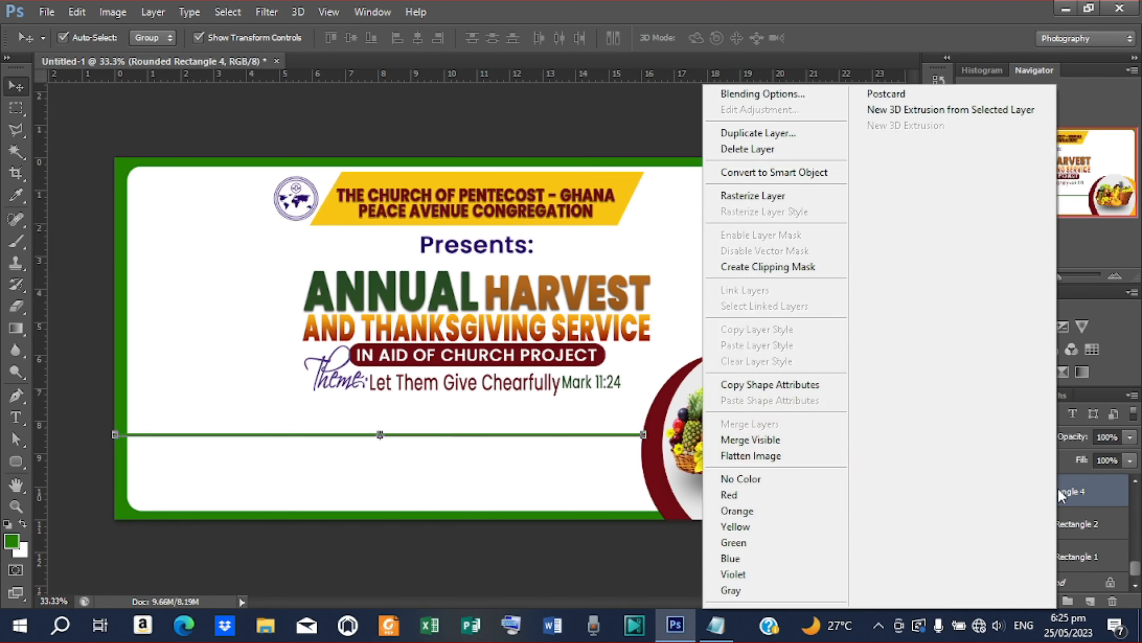
left_click(715, 198)
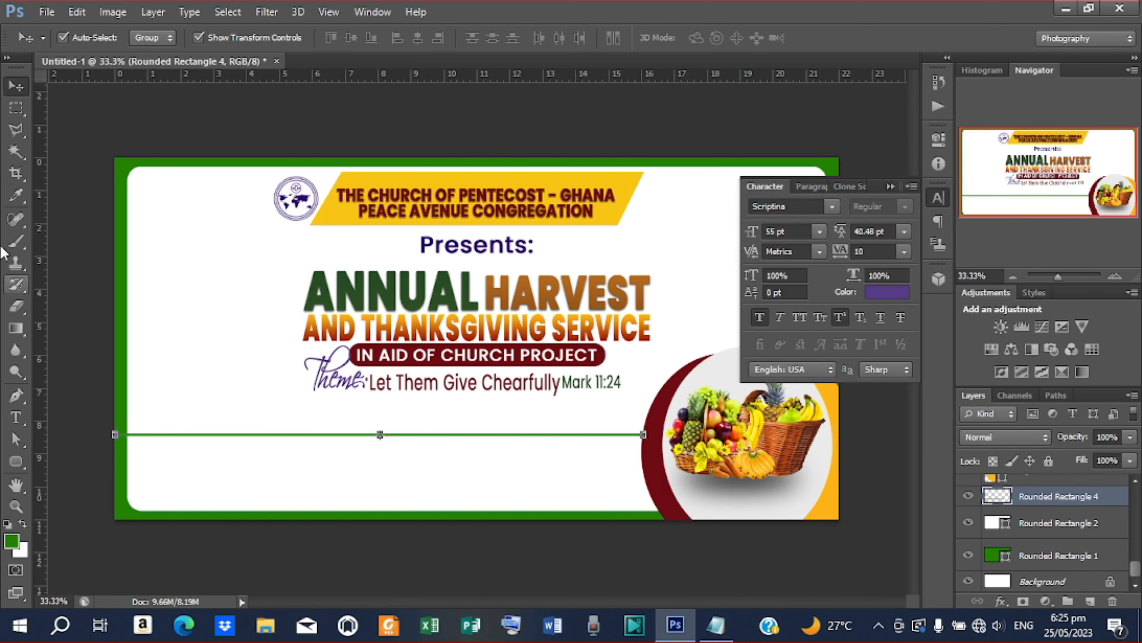
- Cut a rectangular section out of the middle of the green line and delete it to leave a gap
left_click(17, 108)
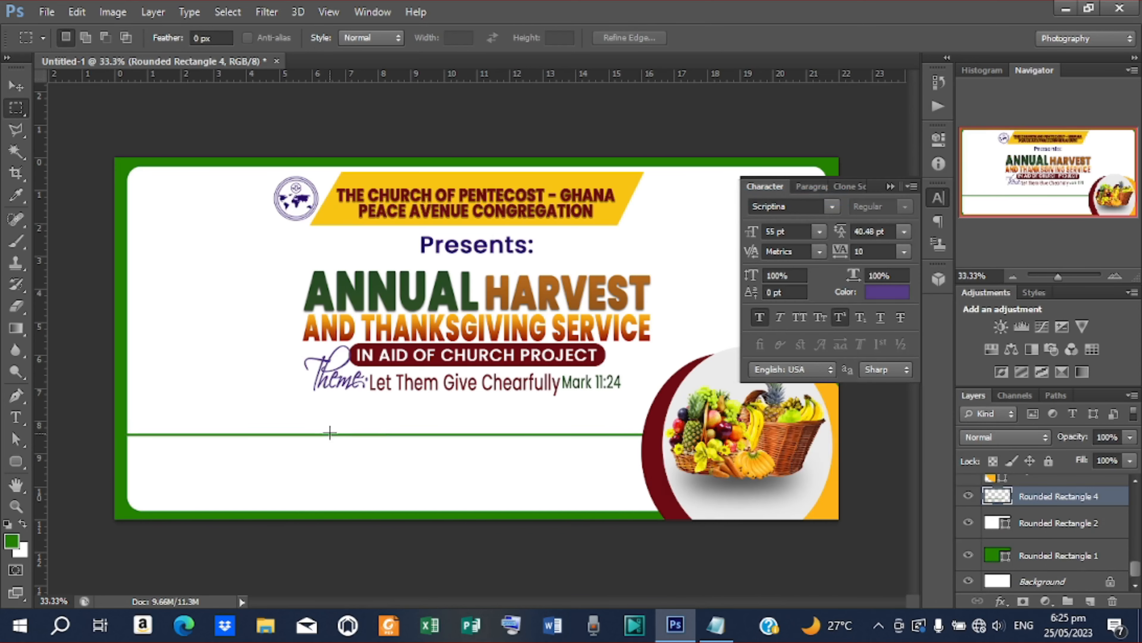
left_click(26, 110)
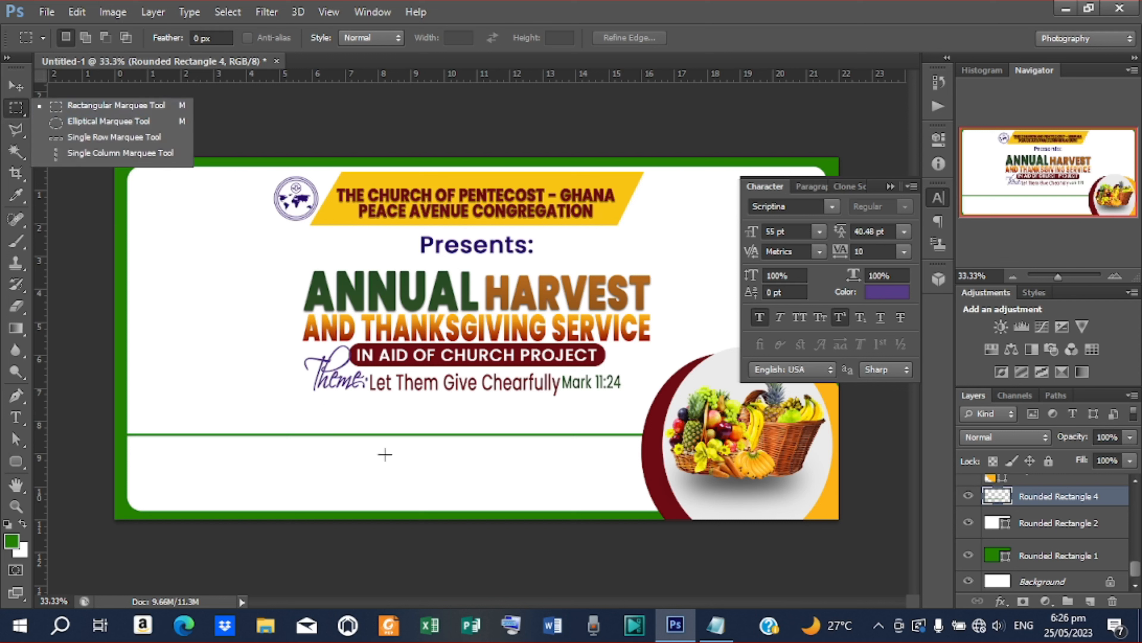
left_click_drag(326, 427, 431, 441)
right_click(381, 435)
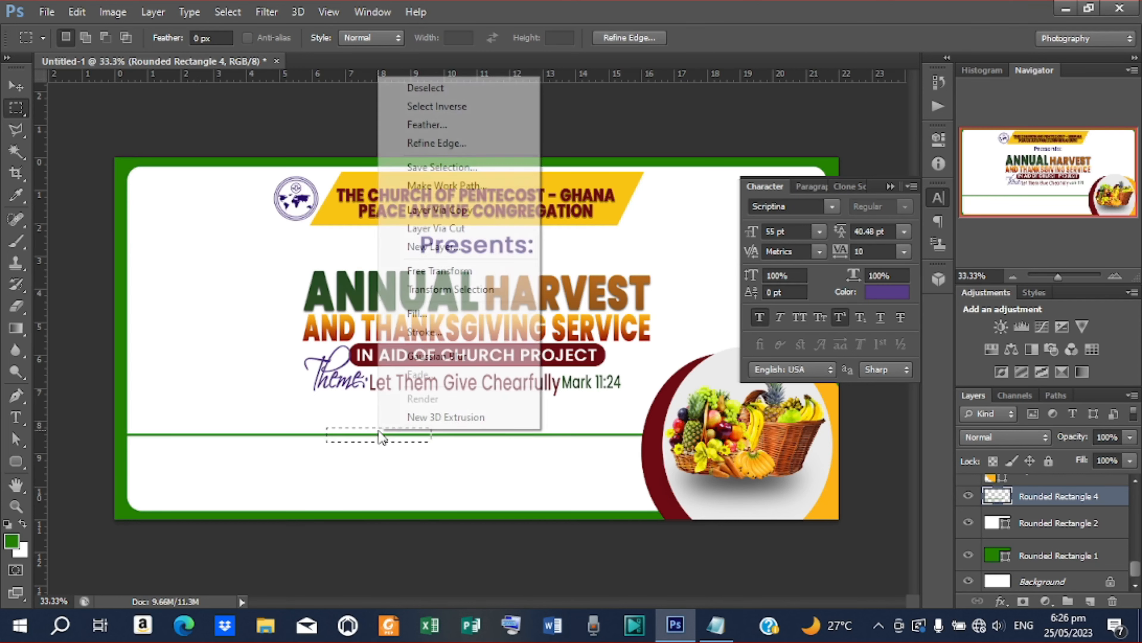
left_click(445, 230)
key("Delete")
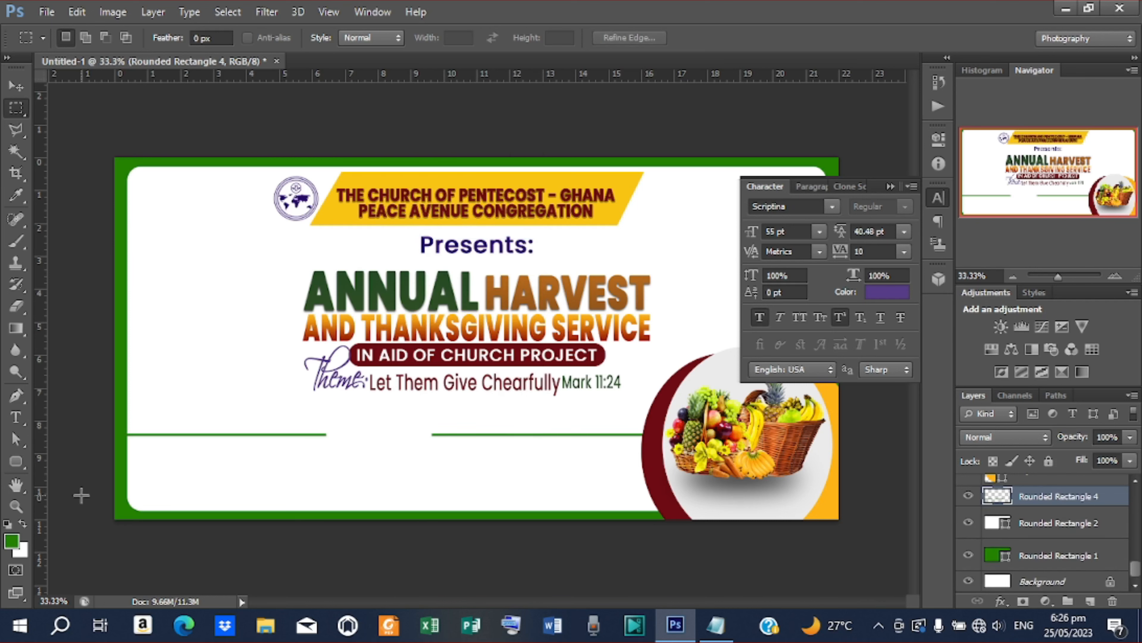
- Add the text RSVP near the gap in the green line
left_click(16, 417)
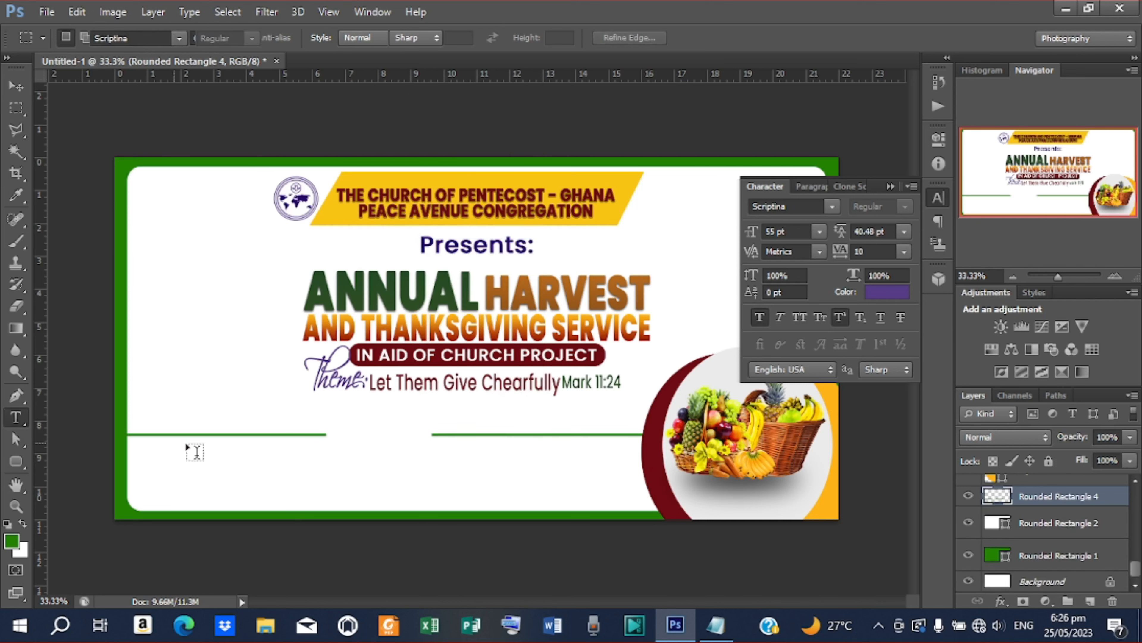
left_click(343, 443)
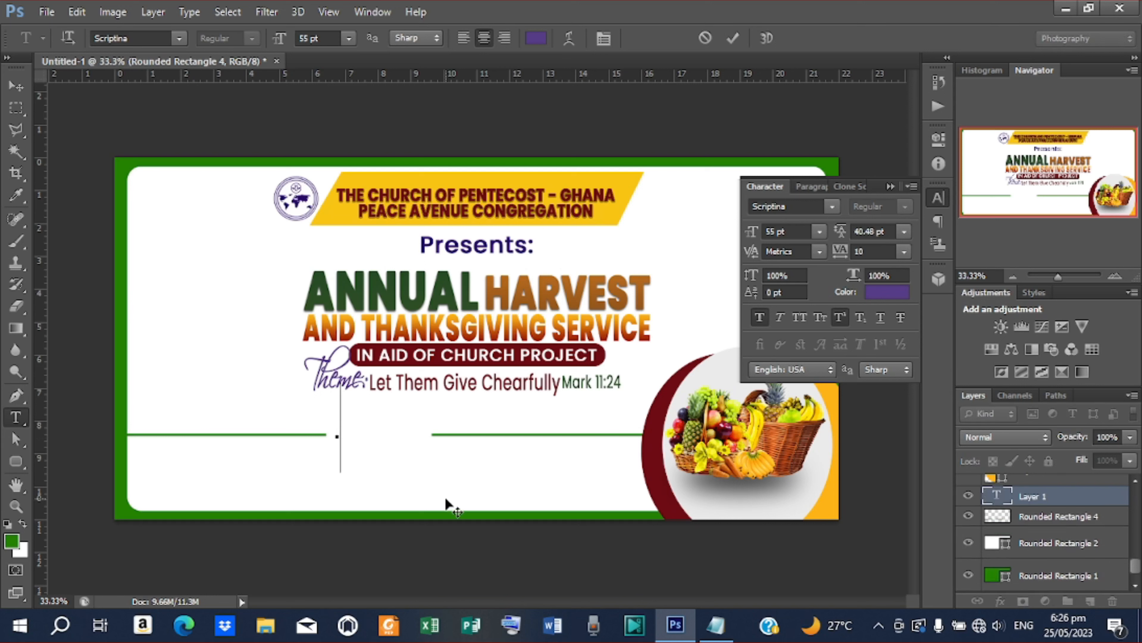
type("RSVP")
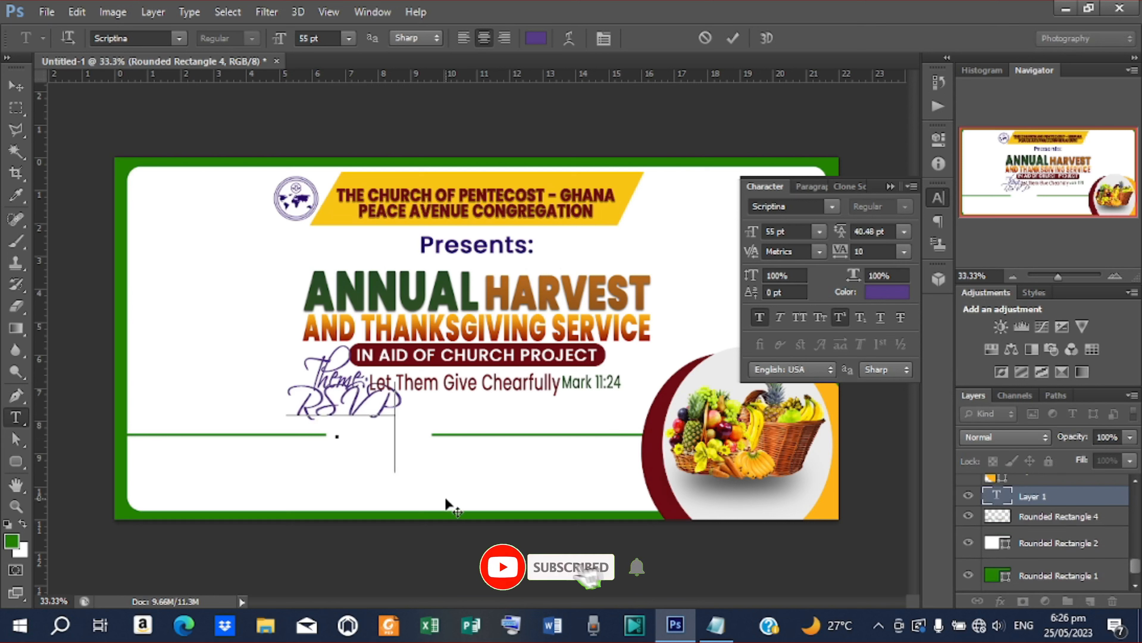
left_click(733, 37)
- Set the RSVP text's font to Poppins and move it into the gap in the green line
left_click(832, 207)
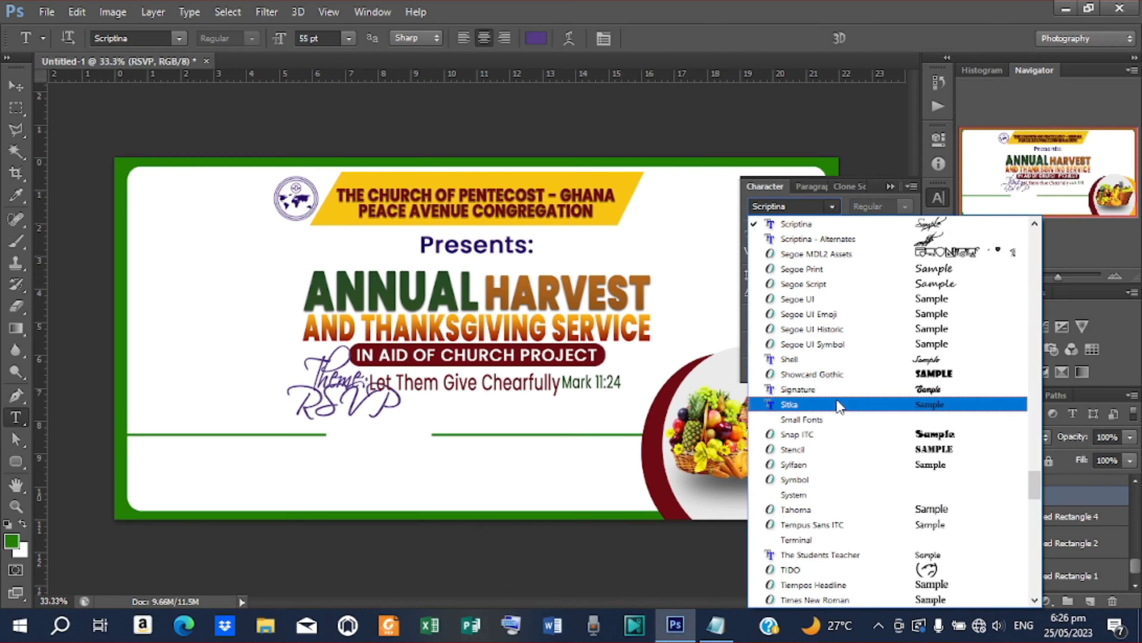
scroll(835, 405, "up", 5)
scroll(818, 311, "up", 2)
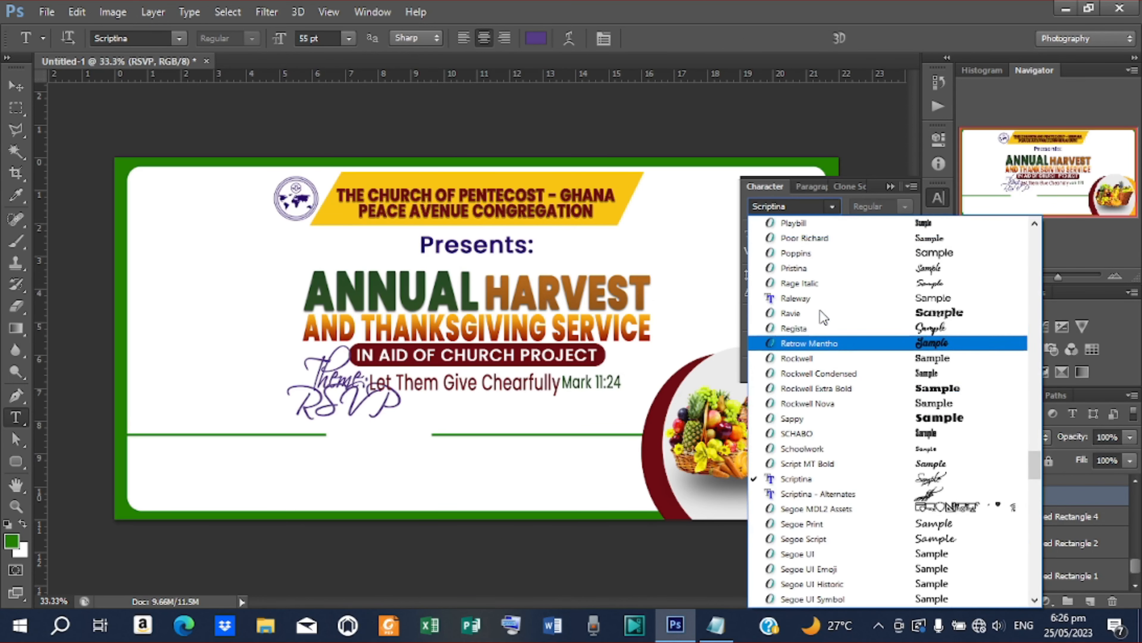
left_click(807, 263)
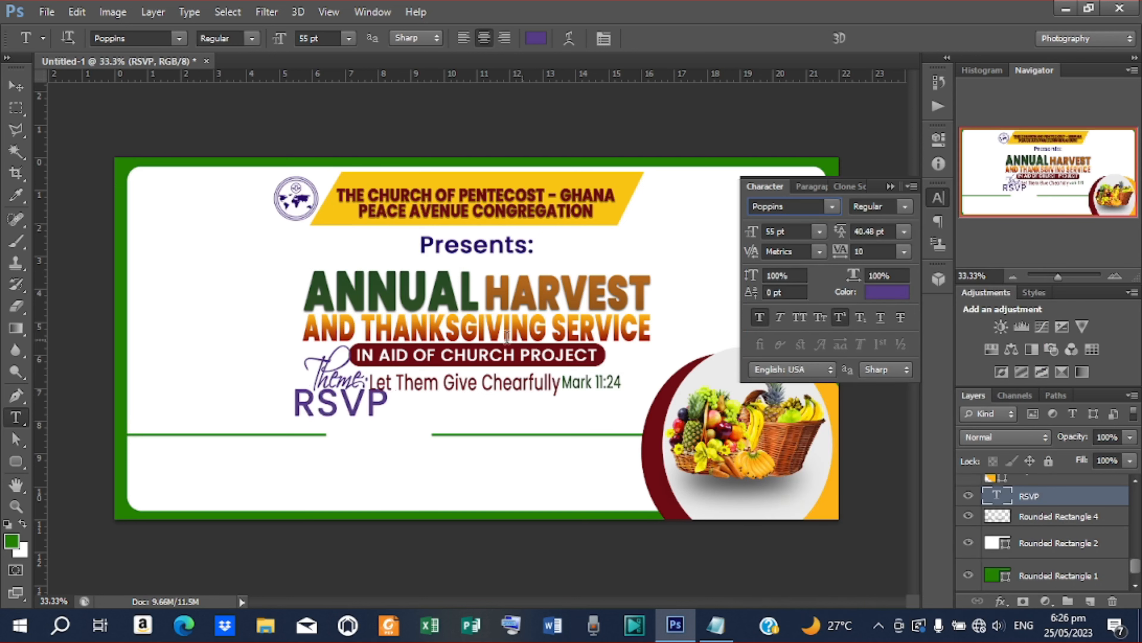
left_click(15, 85)
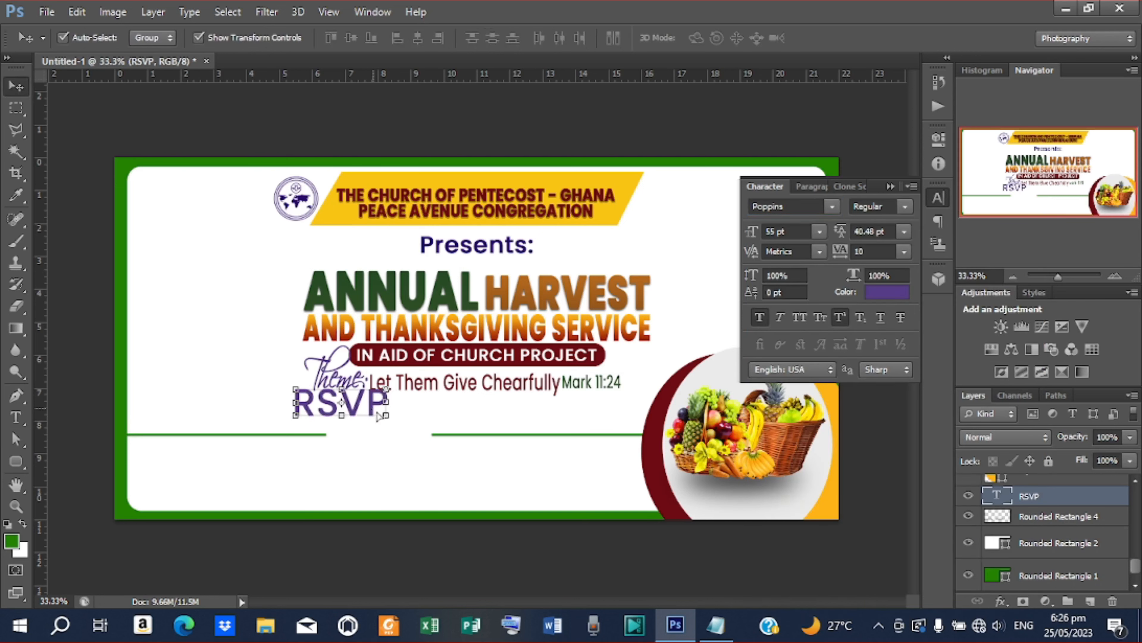
left_click_drag(377, 417, 407, 434)
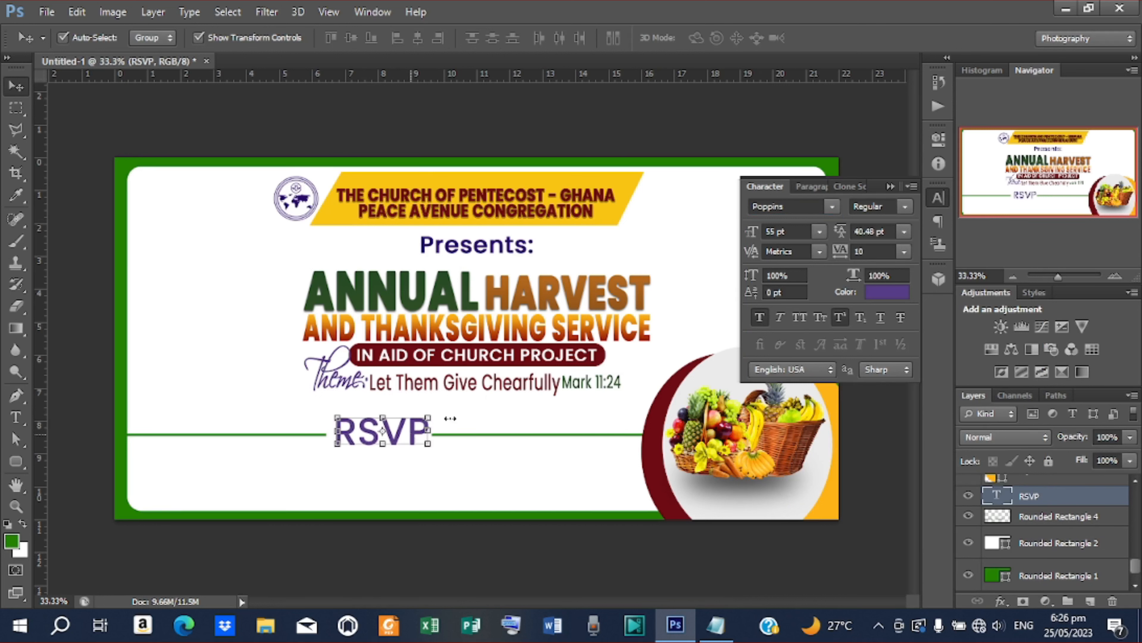
- Recolour the RSVP text with the dark red sampled from the project bar and widen it to about 107% to fill the gap
left_click(880, 294)
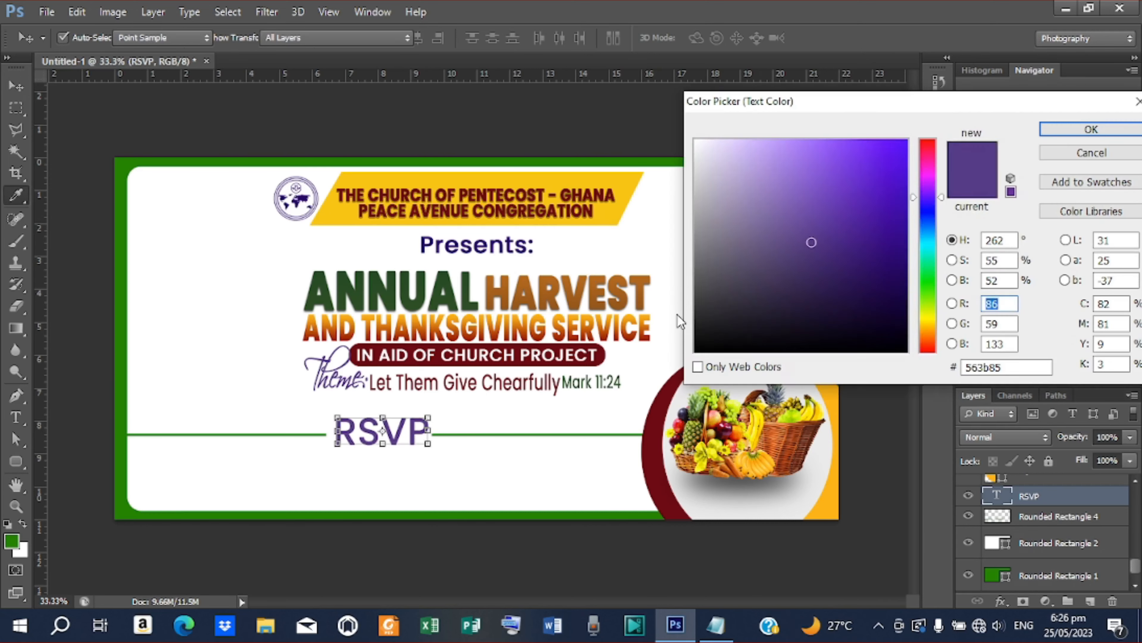
left_click(577, 346)
left_click(1091, 130)
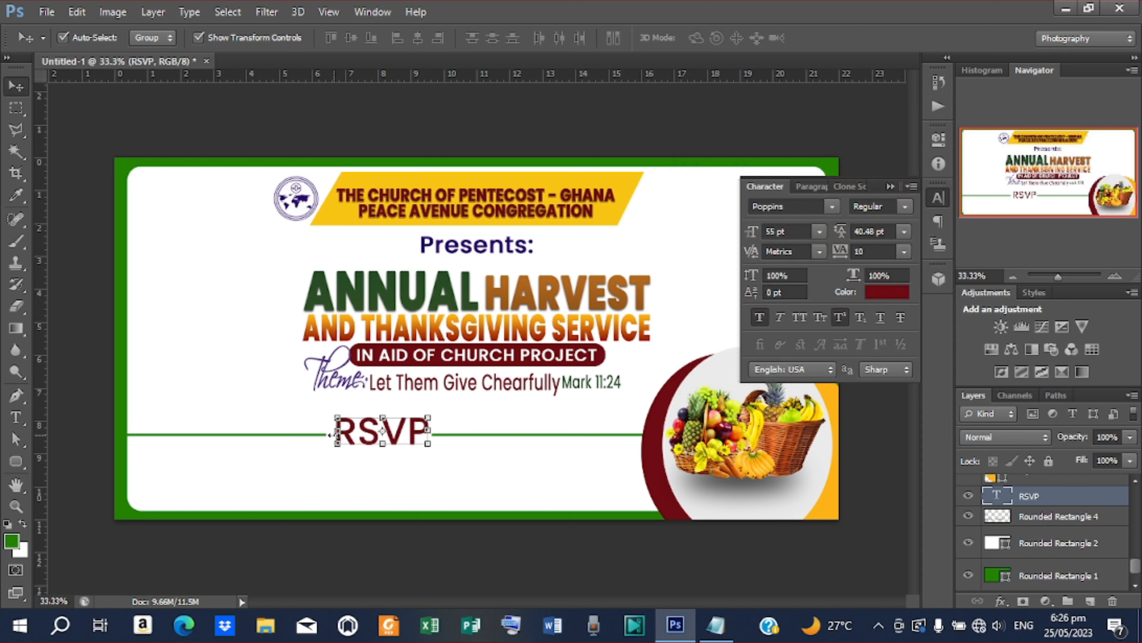
left_click_drag(331, 435, 327, 435)
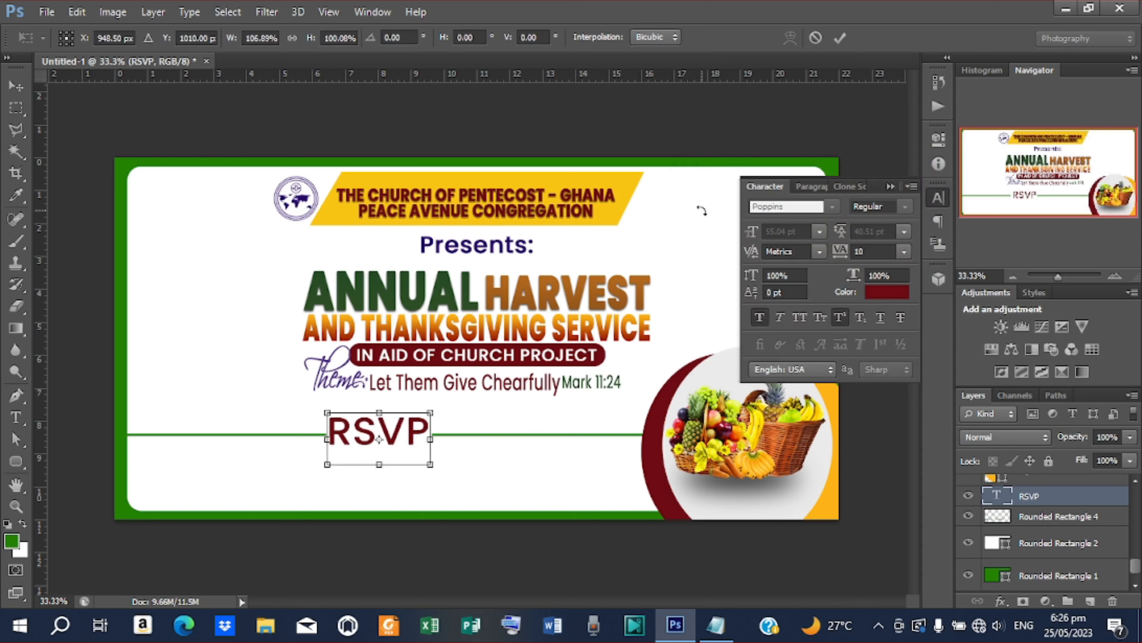
left_click(846, 37)
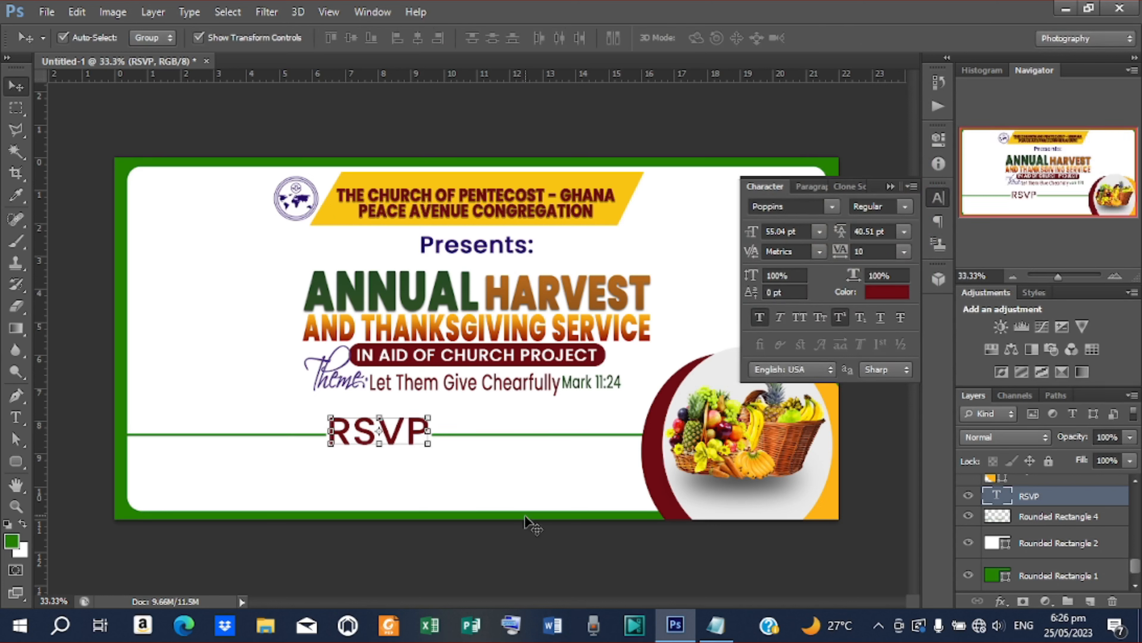
left_click(527, 542)
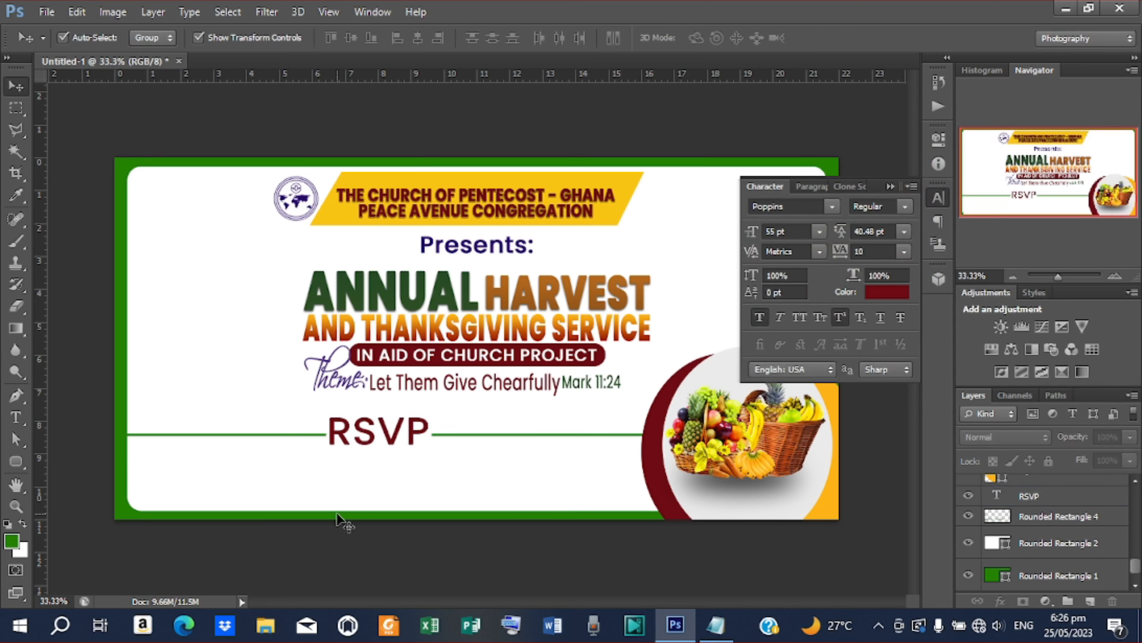
- Add a text line below the green line containing the first contact's name, copied from the Notepad text file
key("t")
left_click(180, 466)
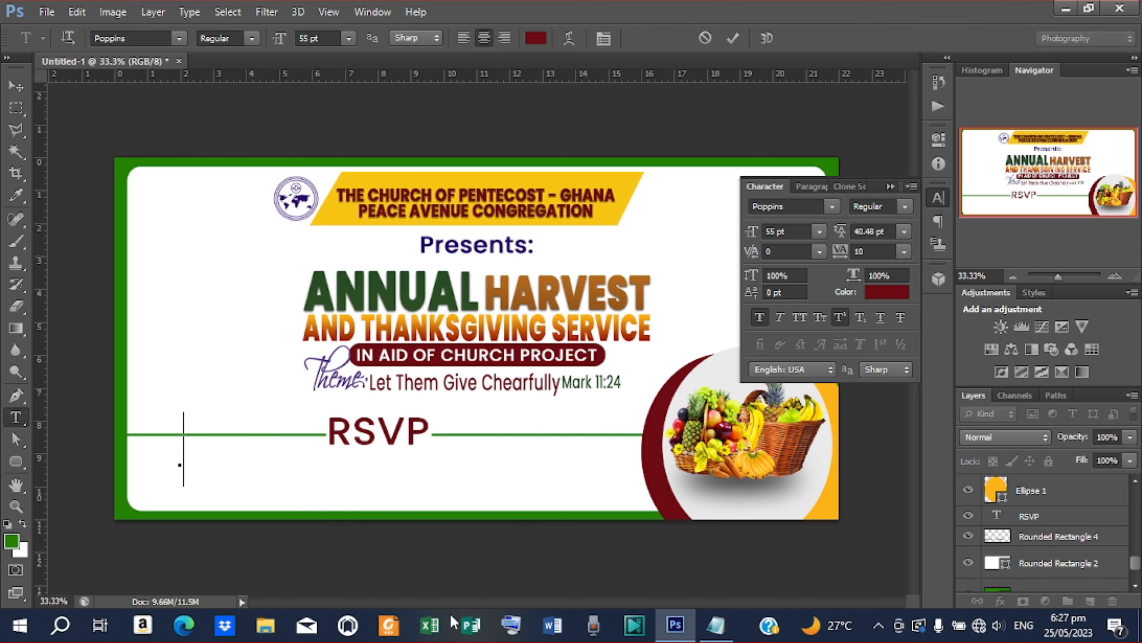
left_click(714, 635)
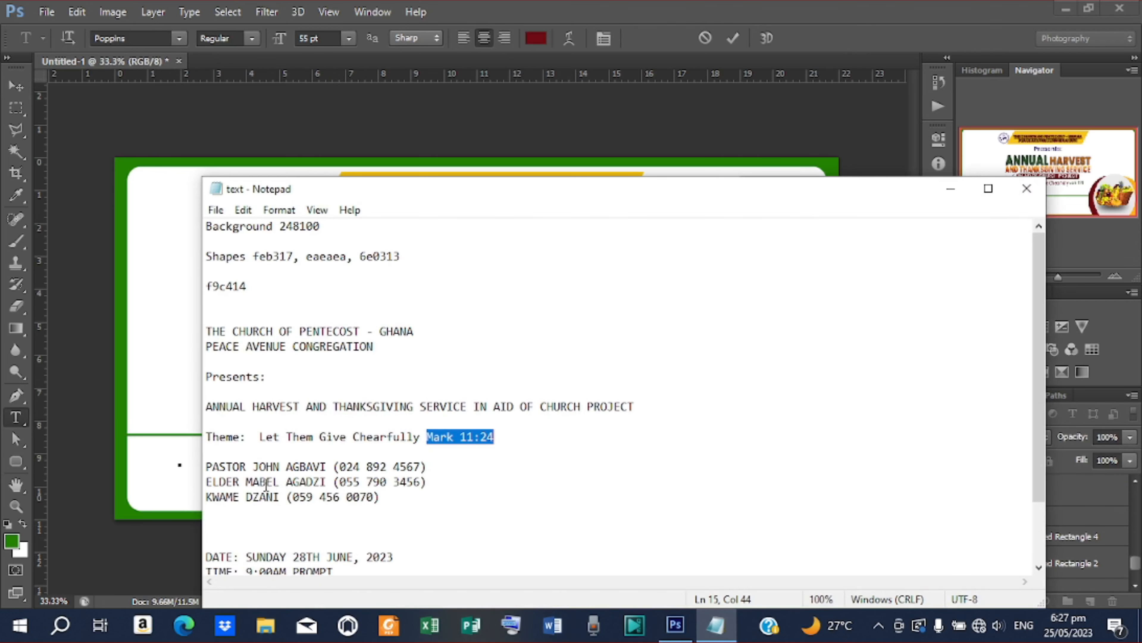
scroll(266, 485, "down", 2)
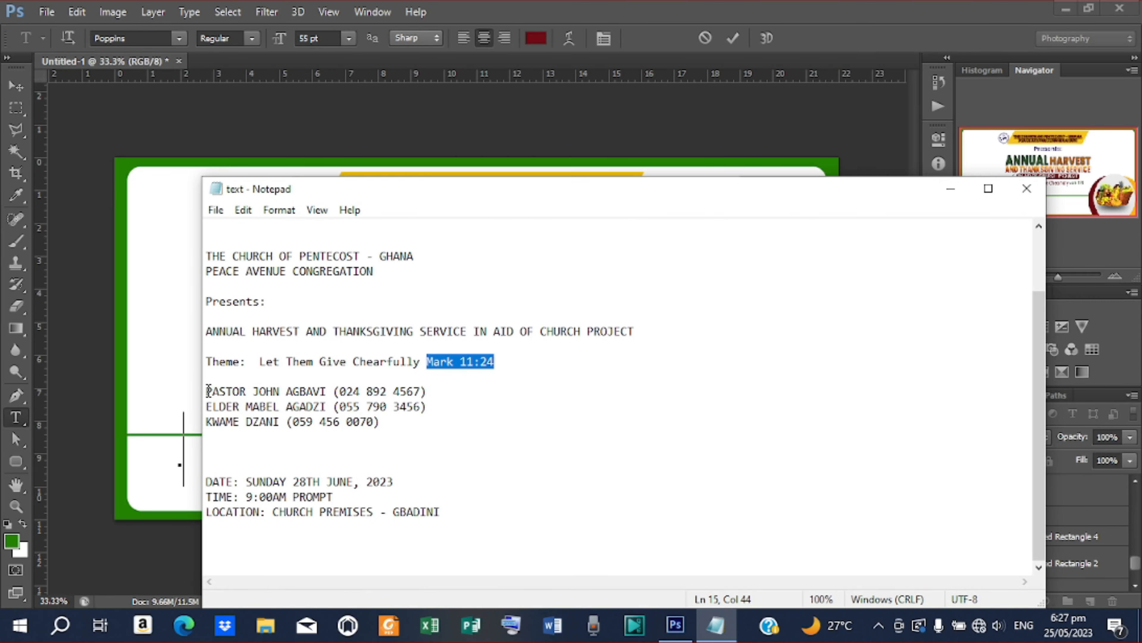
left_click_drag(207, 390, 332, 394)
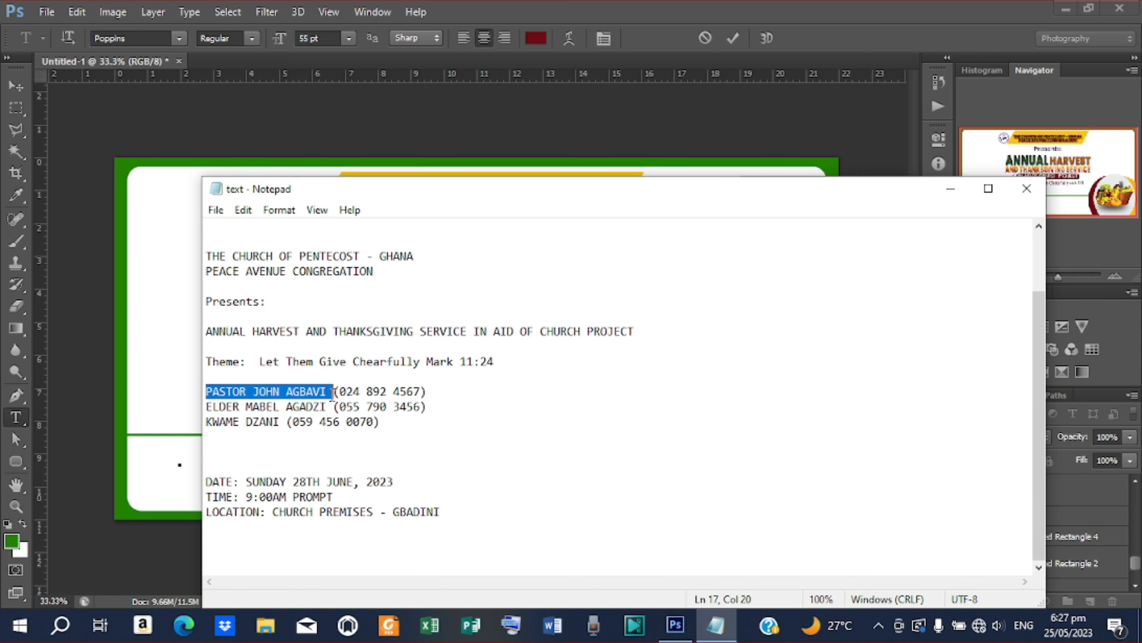
right_click(315, 390)
left_click(366, 185)
left_click(948, 192)
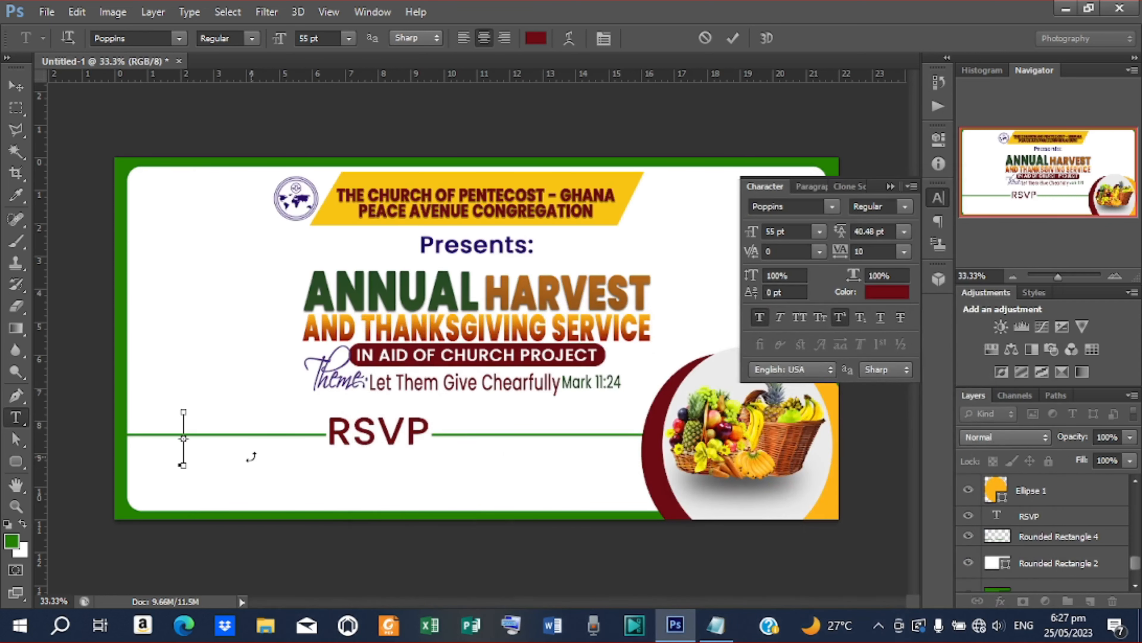
key("ctrl+v")
left_click(732, 38)
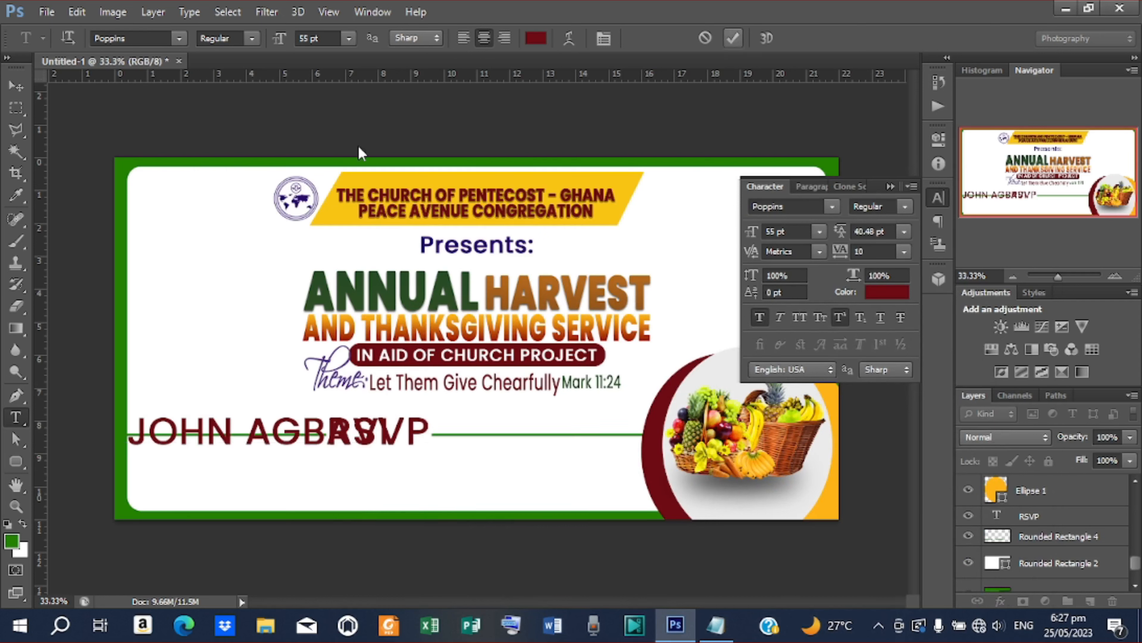
- Scale the contact name down to about 42% and place it just under the green line, to the left of RSVP
left_click(17, 83)
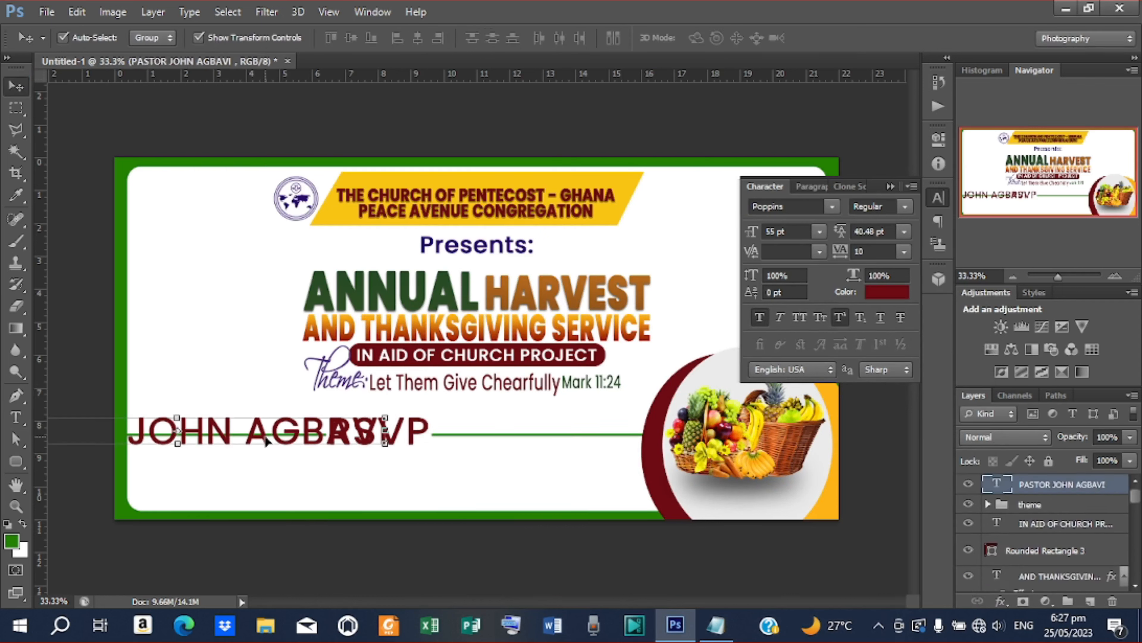
left_click_drag(265, 443, 478, 469)
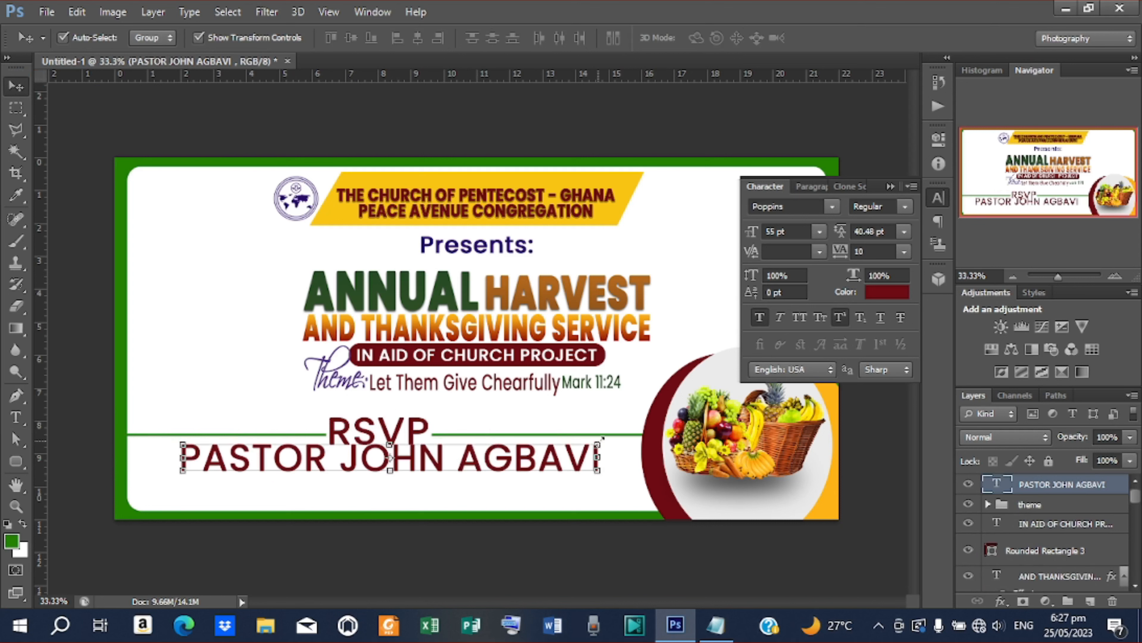
left_click(602, 438)
left_click_drag(614, 436, 314, 467)
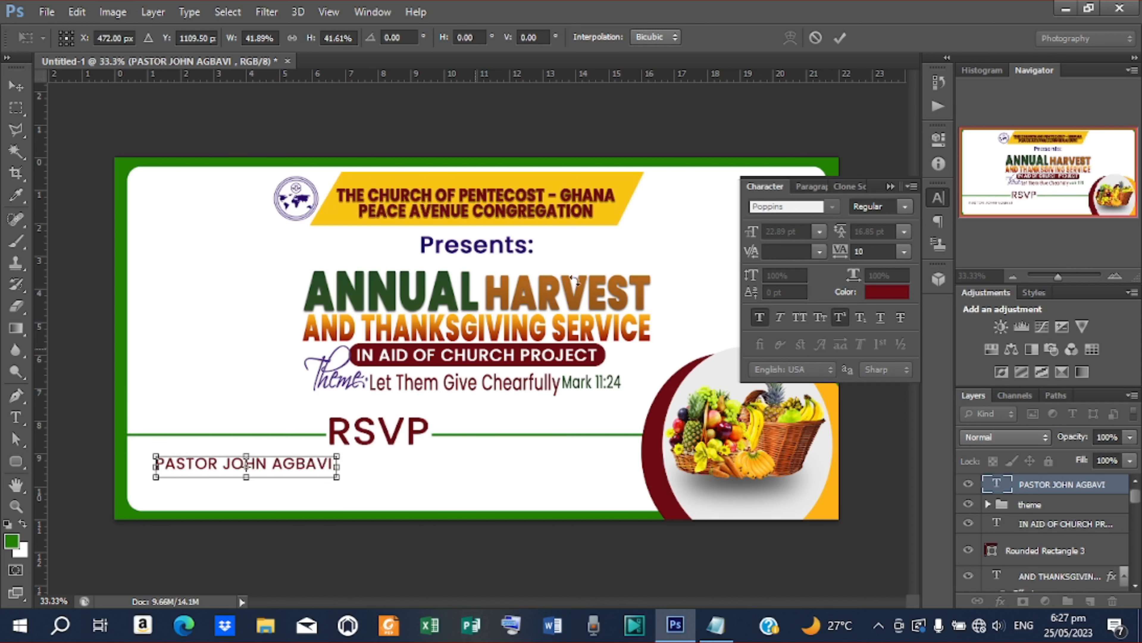
left_click(839, 37)
key("shift+Up")
key("shift+Up")
key("shift+Up")
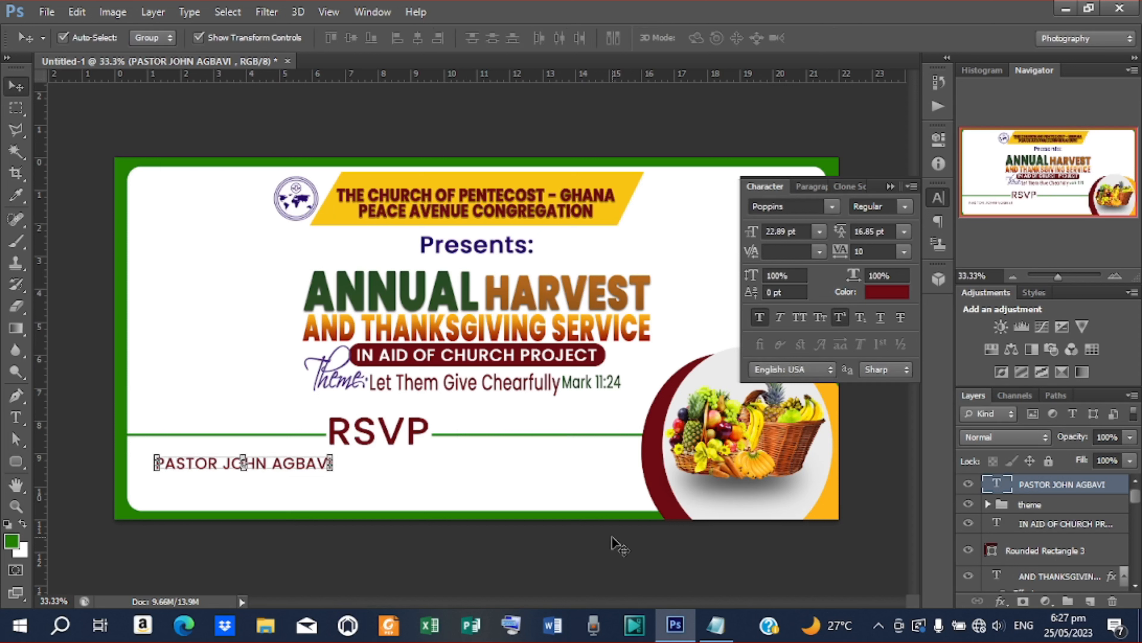
key("shift+Up")
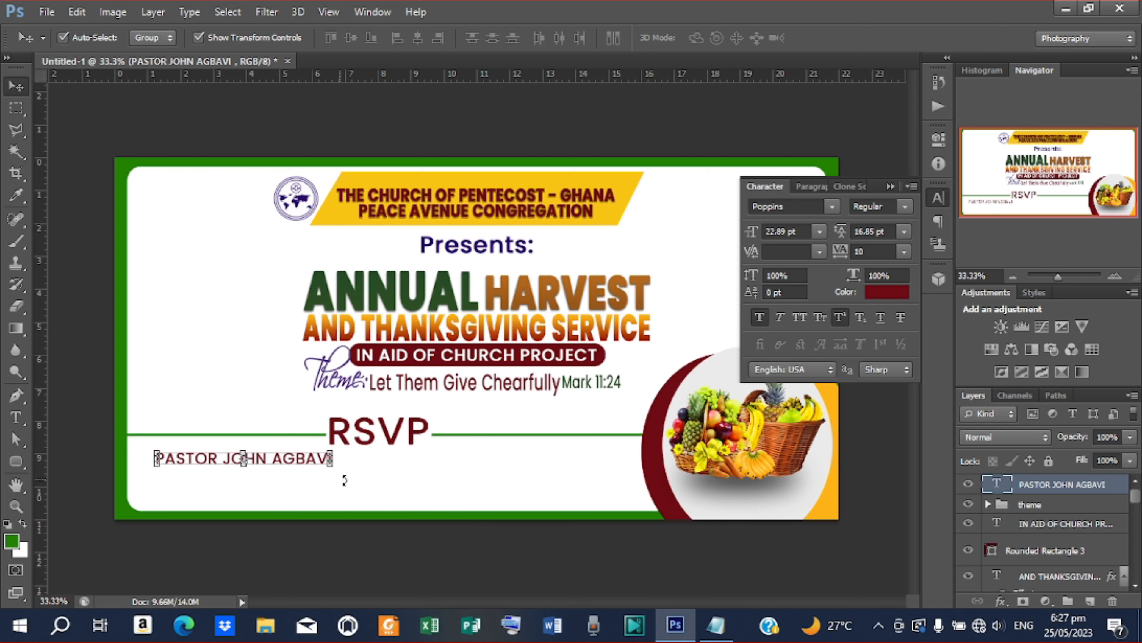
- Duplicate the contact name and place the copy directly beneath the original
key("ctrl+j")
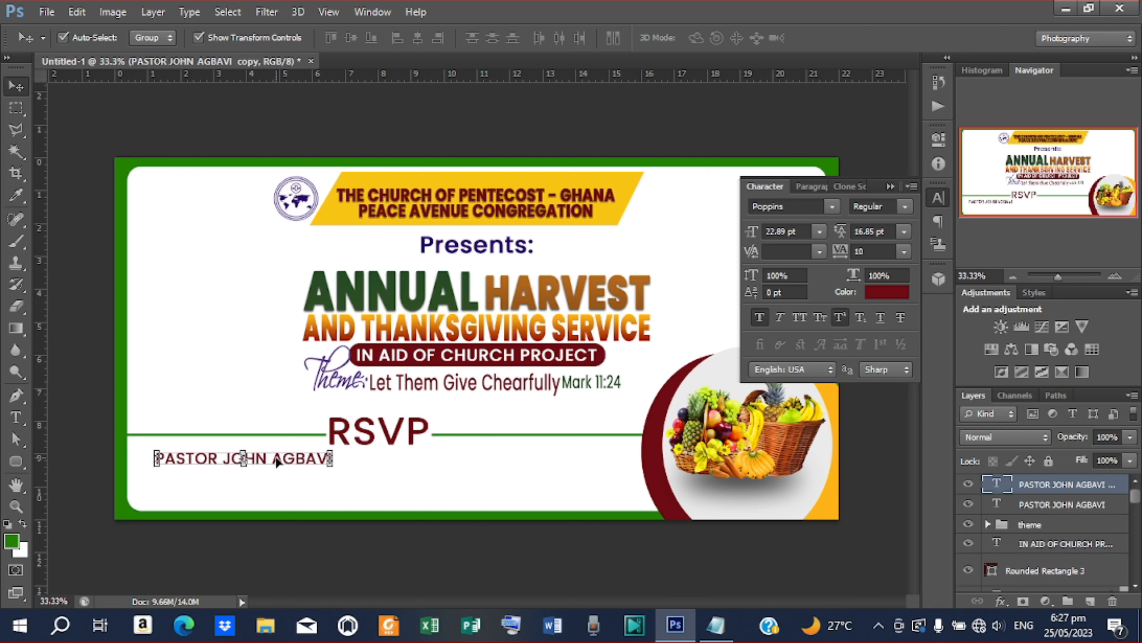
left_click_drag(279, 460, 276, 471)
key("shift+Down")
key("shift+Down")
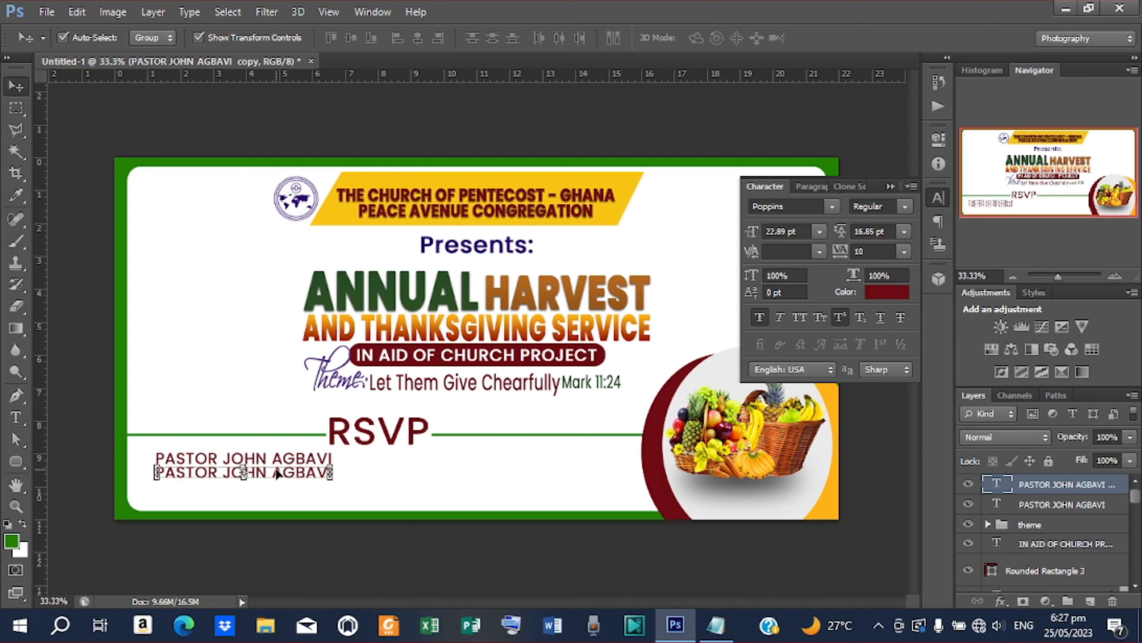
- Replace the duplicated name with the first contact's bracketed phone number, copied from the Notepad text file
key("t")
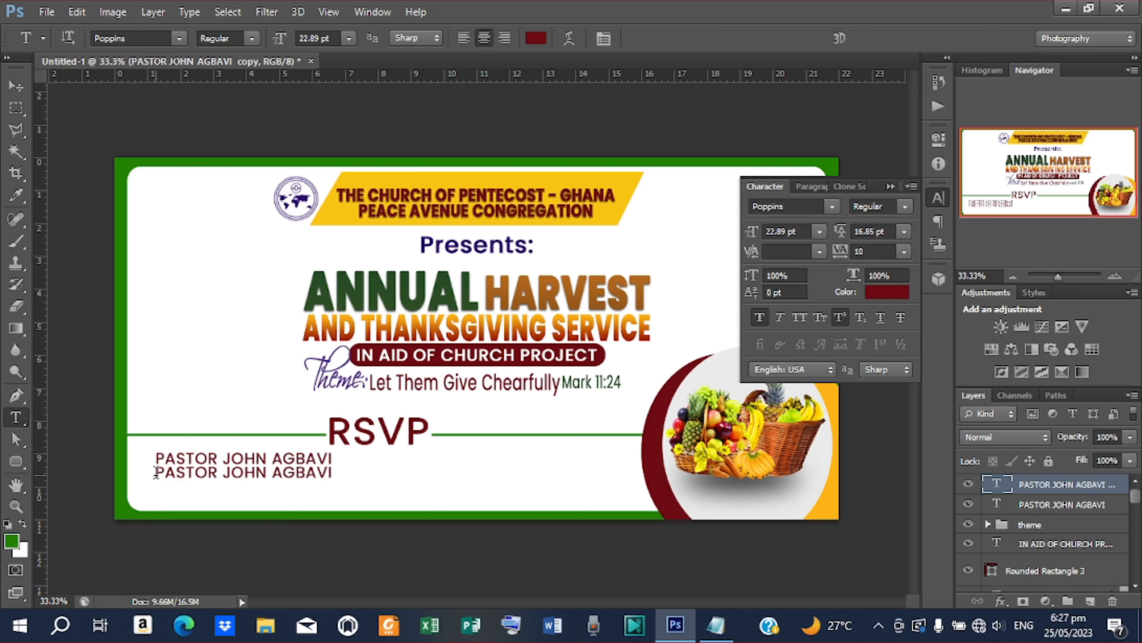
left_click_drag(155, 472, 389, 480)
left_click(715, 624)
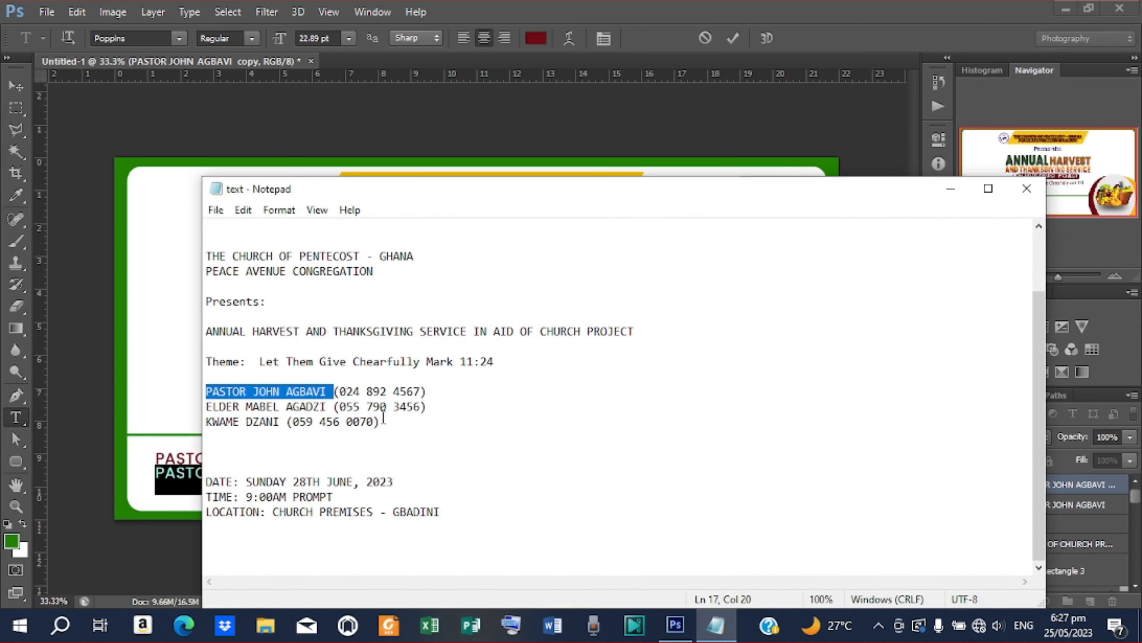
left_click_drag(335, 392, 441, 395)
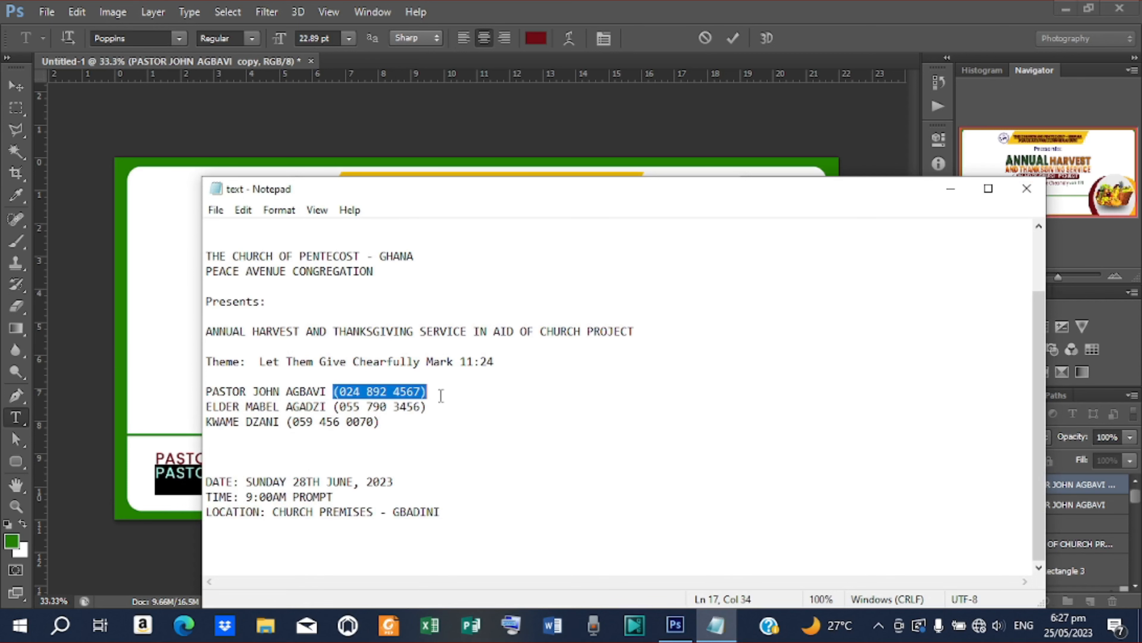
right_click(412, 392)
left_click(468, 193)
left_click(953, 190)
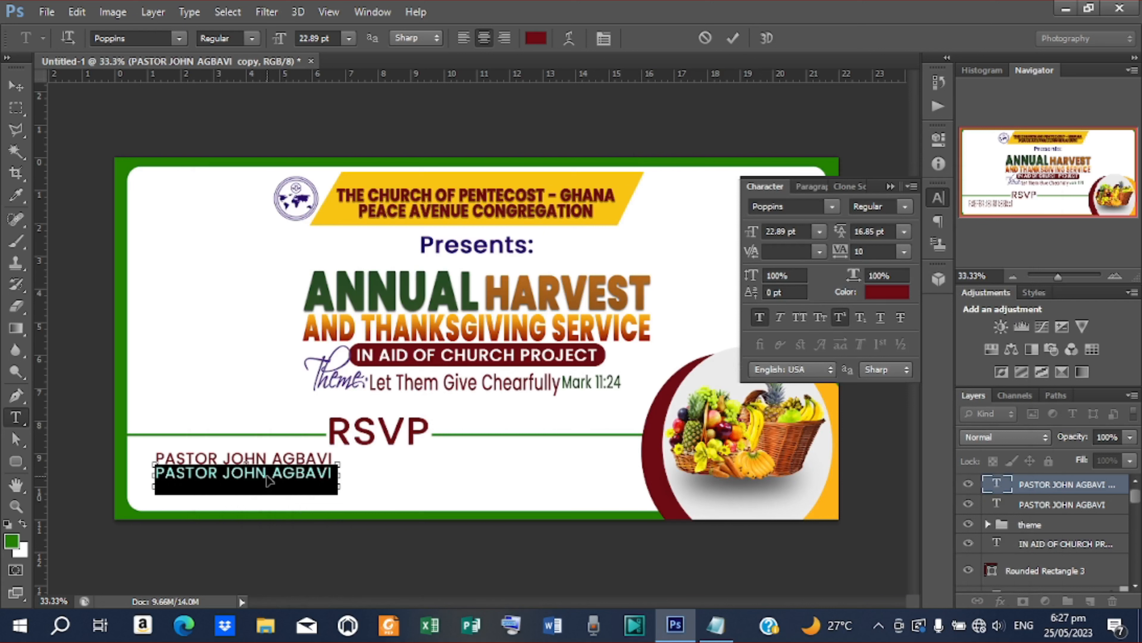
key("ctrl+v")
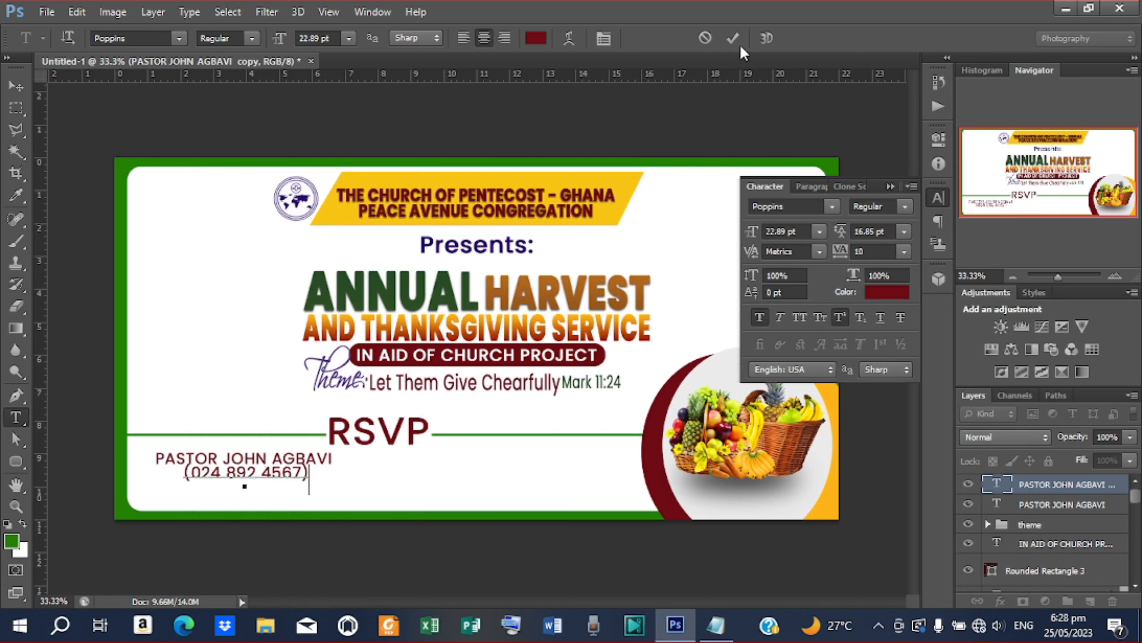
left_click(733, 37)
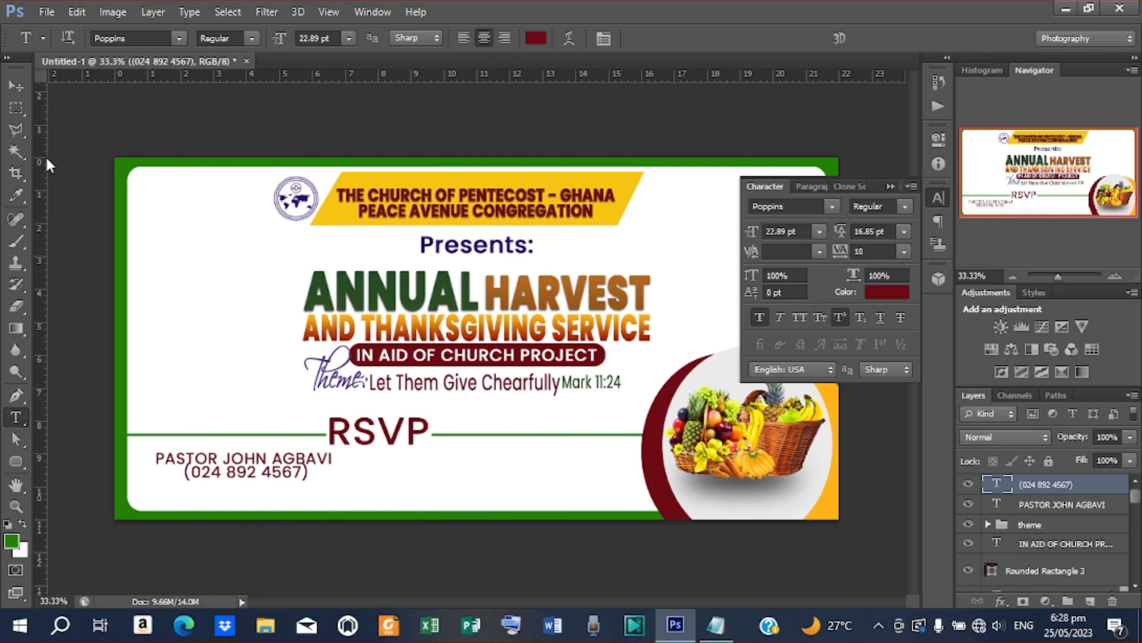
- Nudge the phone number slightly down and scale the name and number together to about 69%
left_click(15, 85)
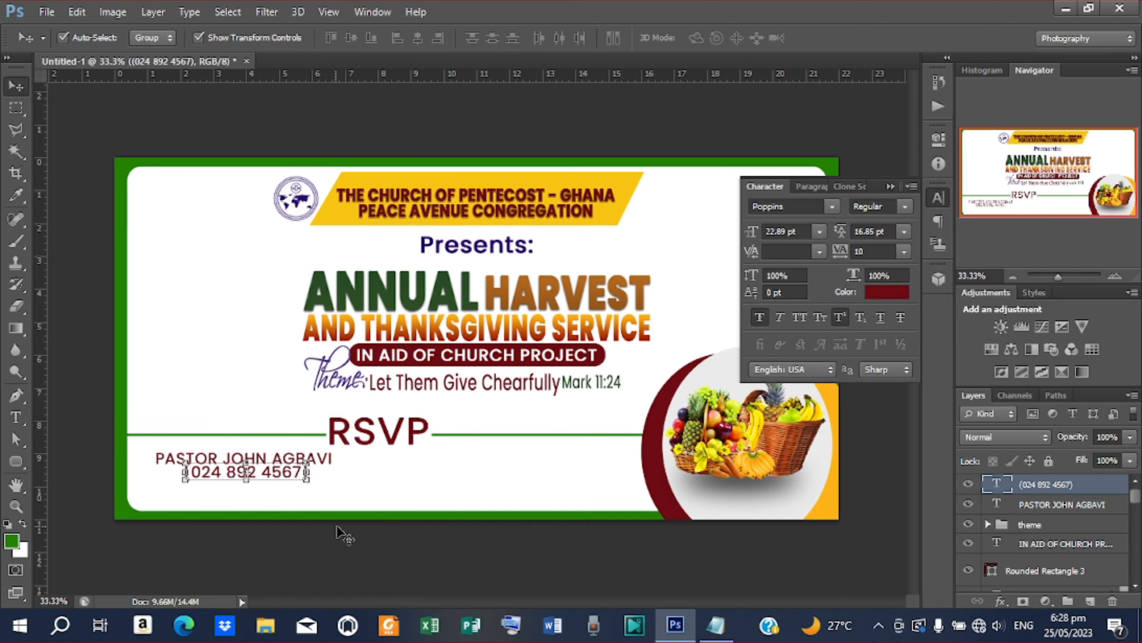
key("shift+Down")
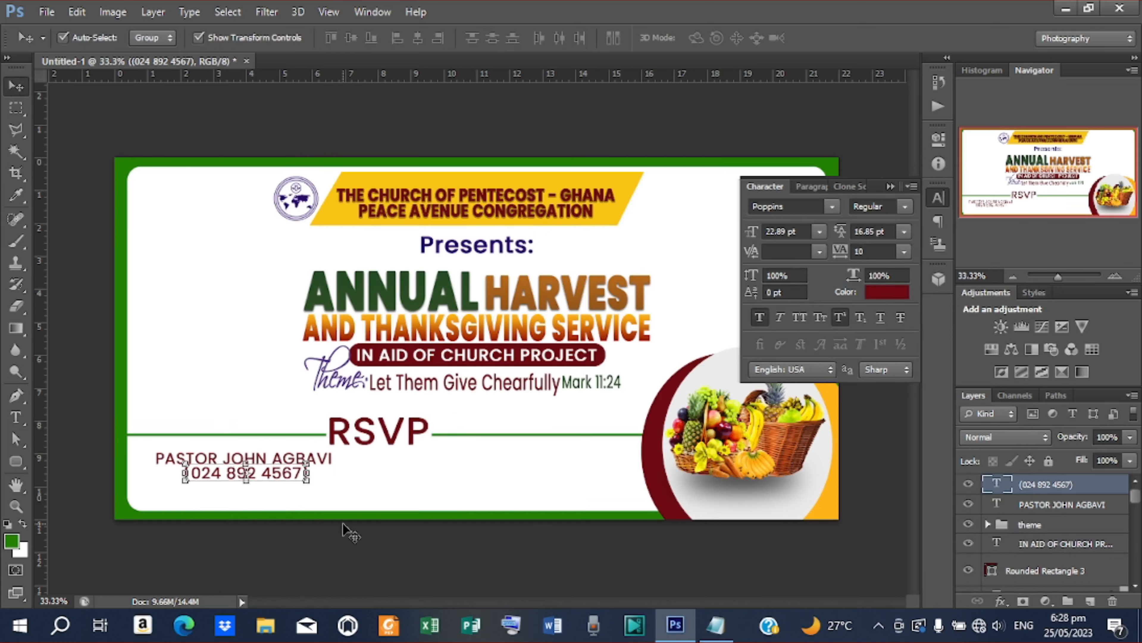
left_click(1056, 509, "shift")
key("ctrl+t")
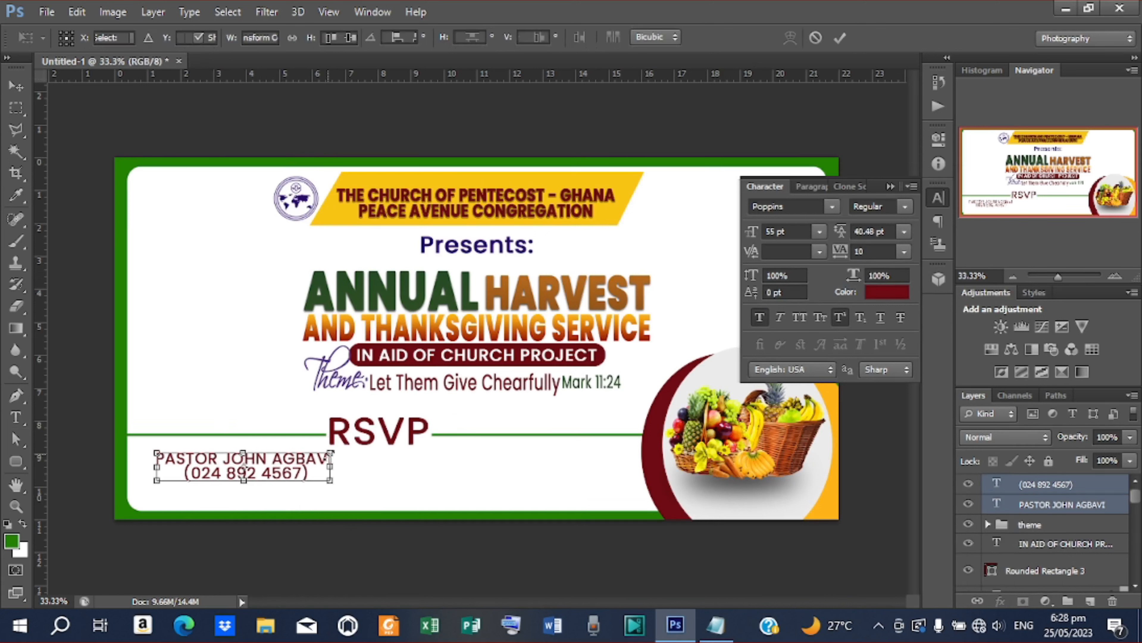
left_click_drag(329, 453, 269, 463)
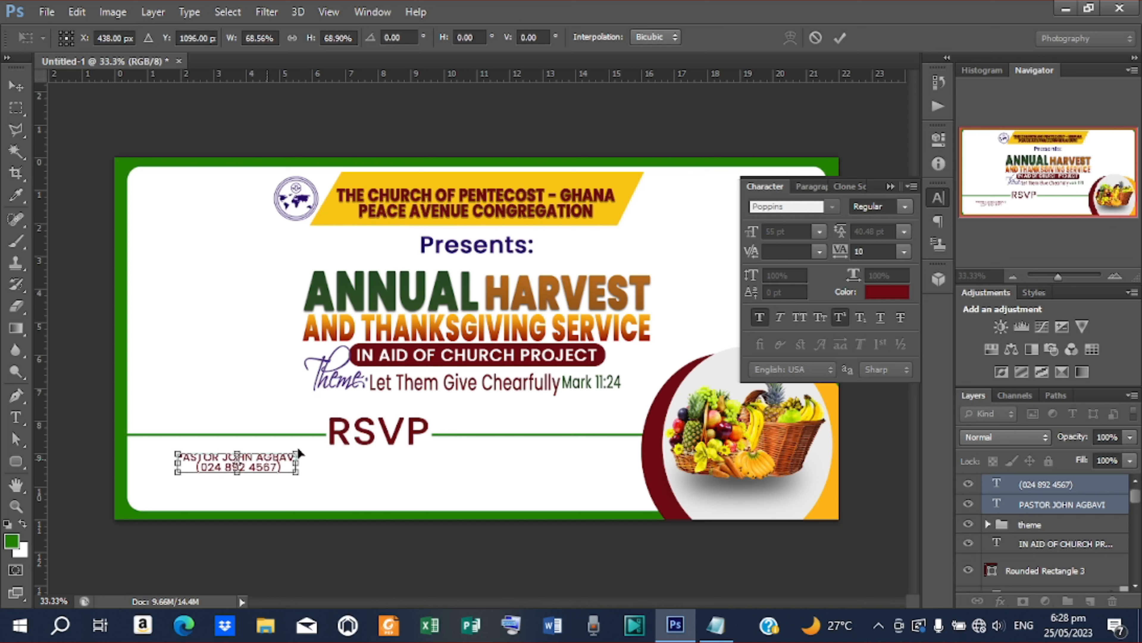
left_click(844, 35)
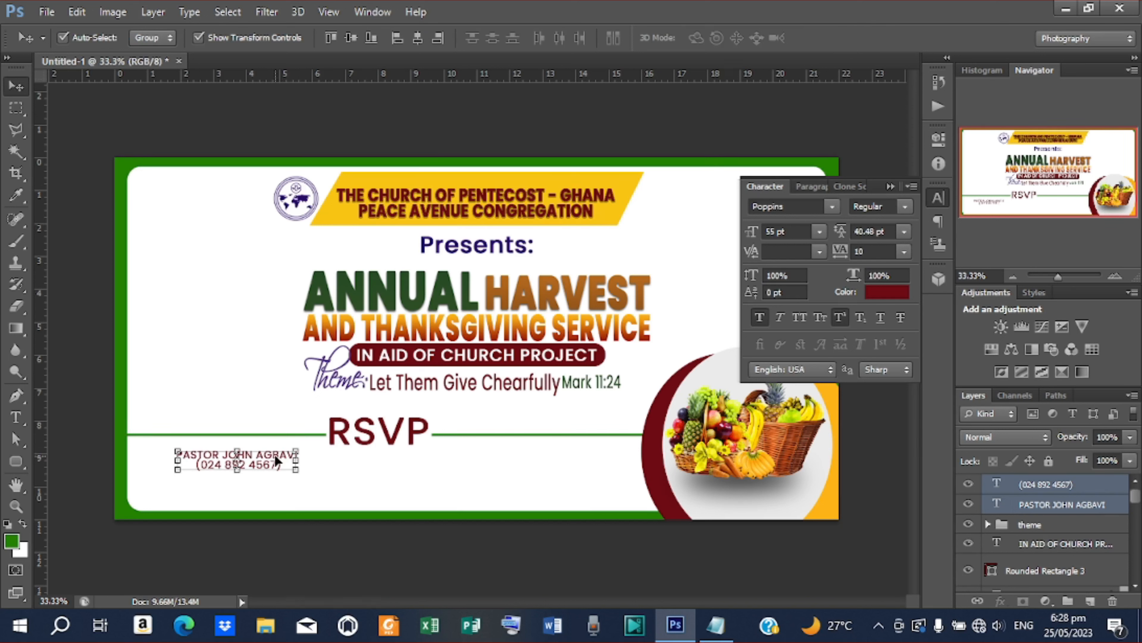
- Duplicate the name and phone number pair and place the copy beneath RSVP
key("ctrl+j")
left_click_drag(278, 461, 432, 467)
key("t")
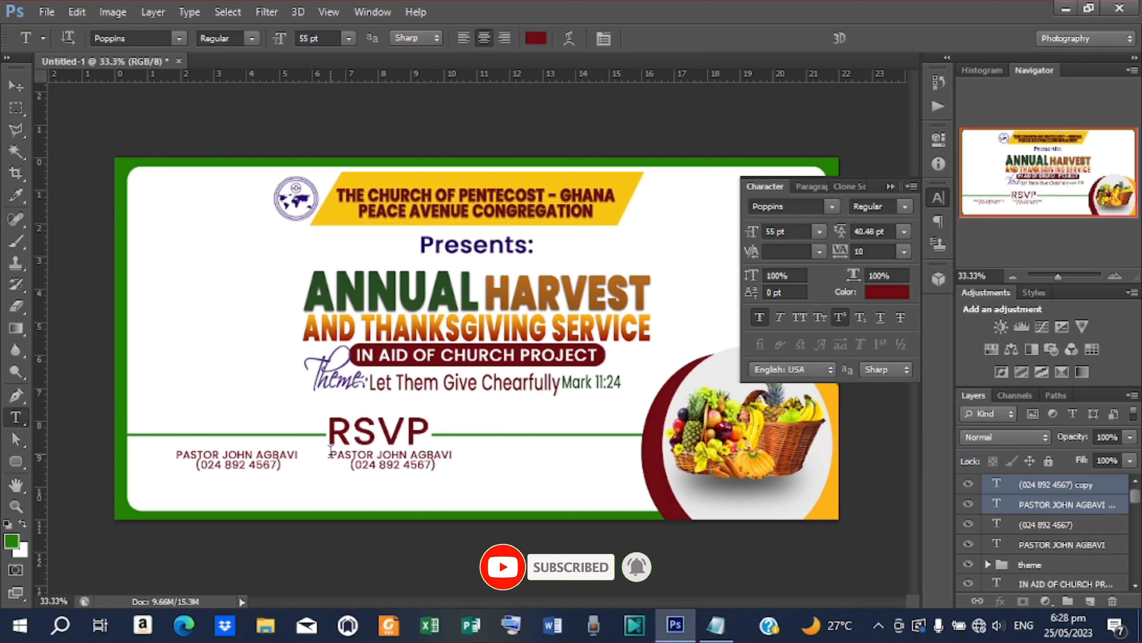
double_click(331, 450)
left_click(449, 454)
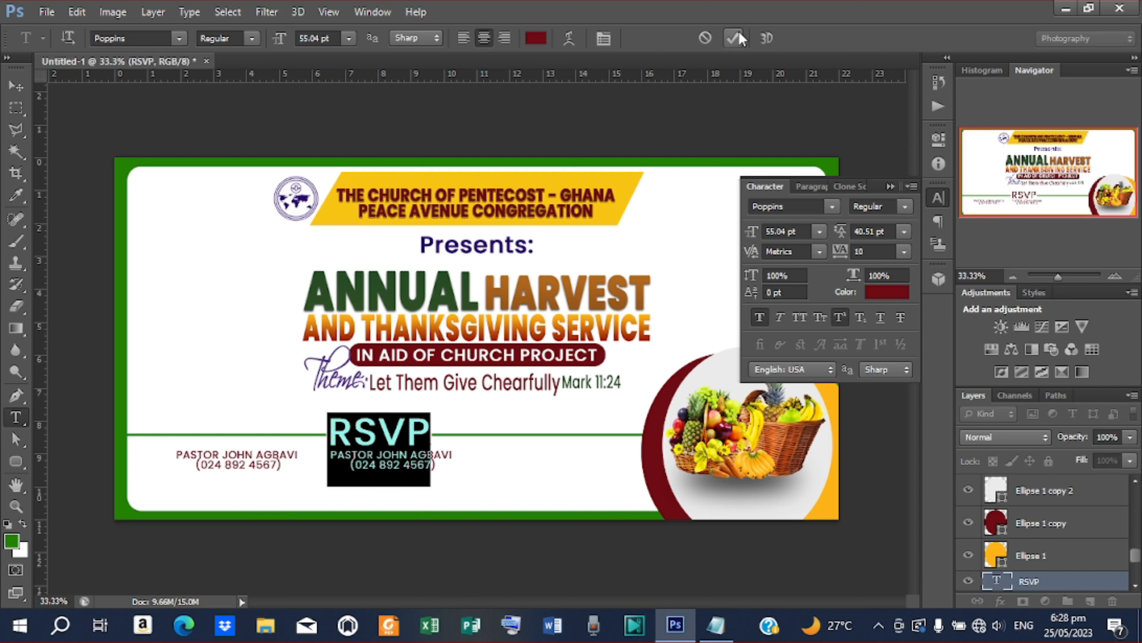
left_click(733, 37)
- Replace the duplicated name beneath RSVP with the second contact's name, copied from the Notepad text file
left_click_drag(455, 453, 329, 466)
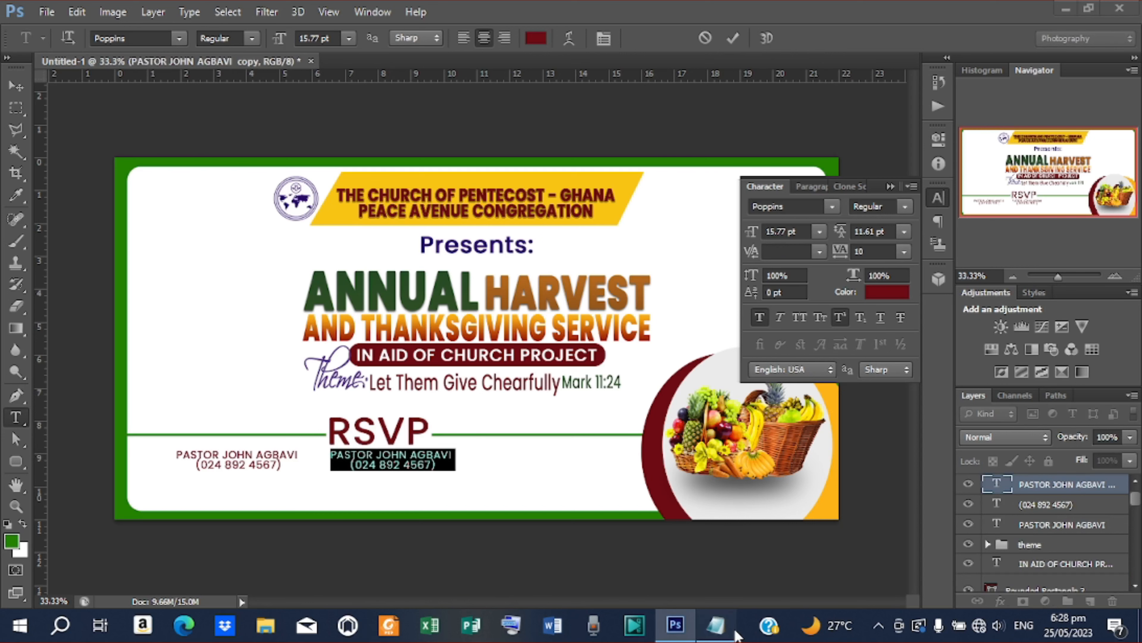
left_click(735, 633)
left_click_drag(327, 407, 205, 407)
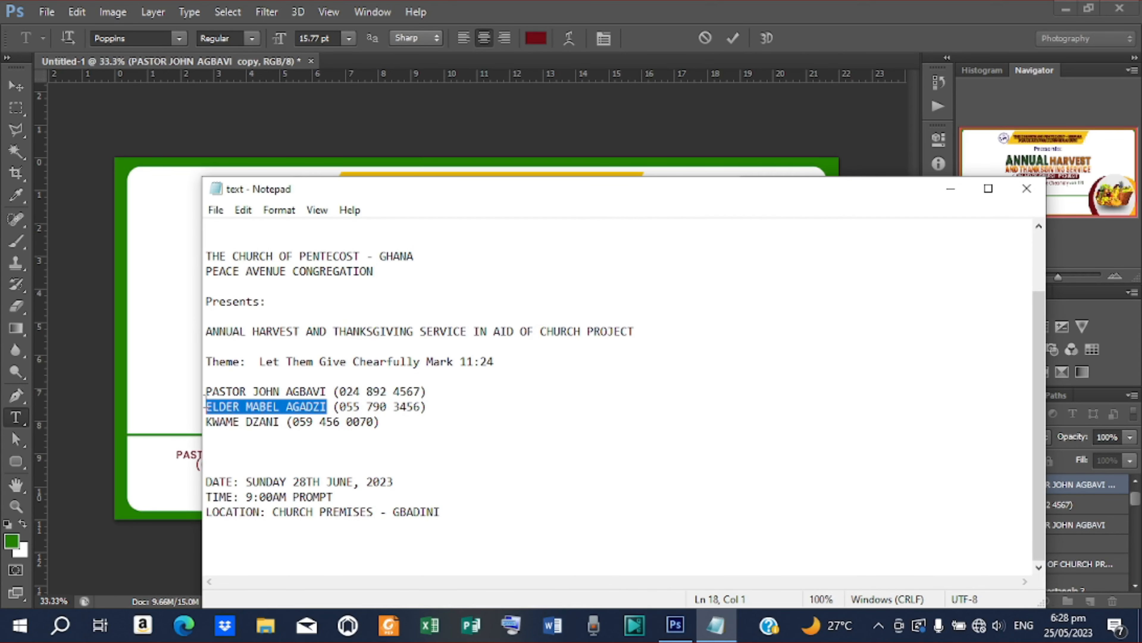
right_click(261, 407)
left_click(310, 213)
left_click(949, 188)
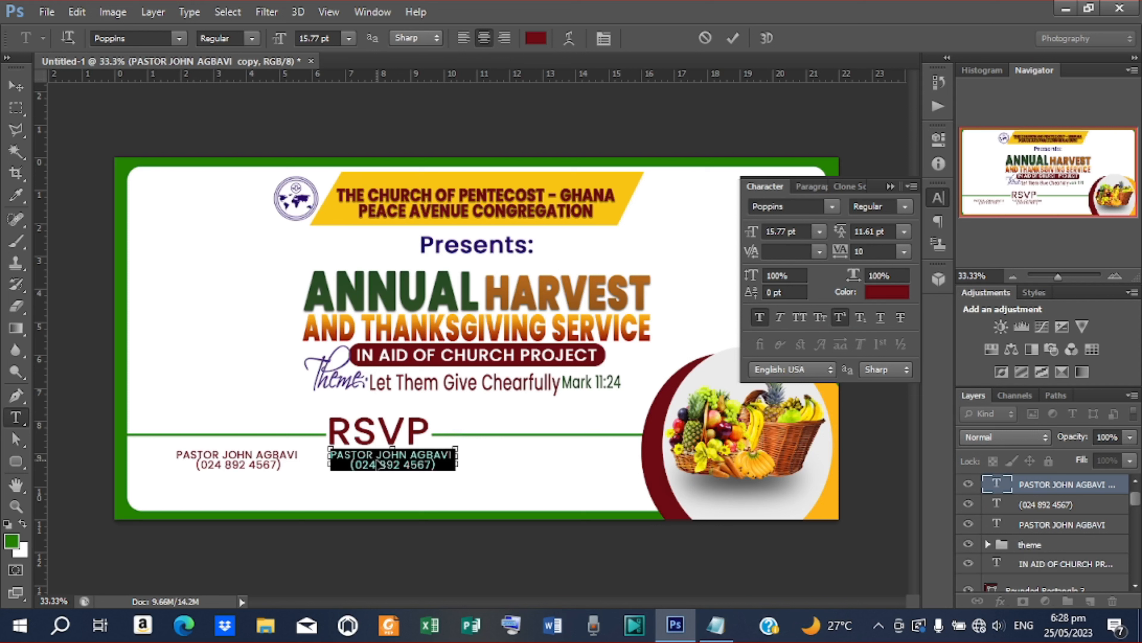
key("ctrl+v")
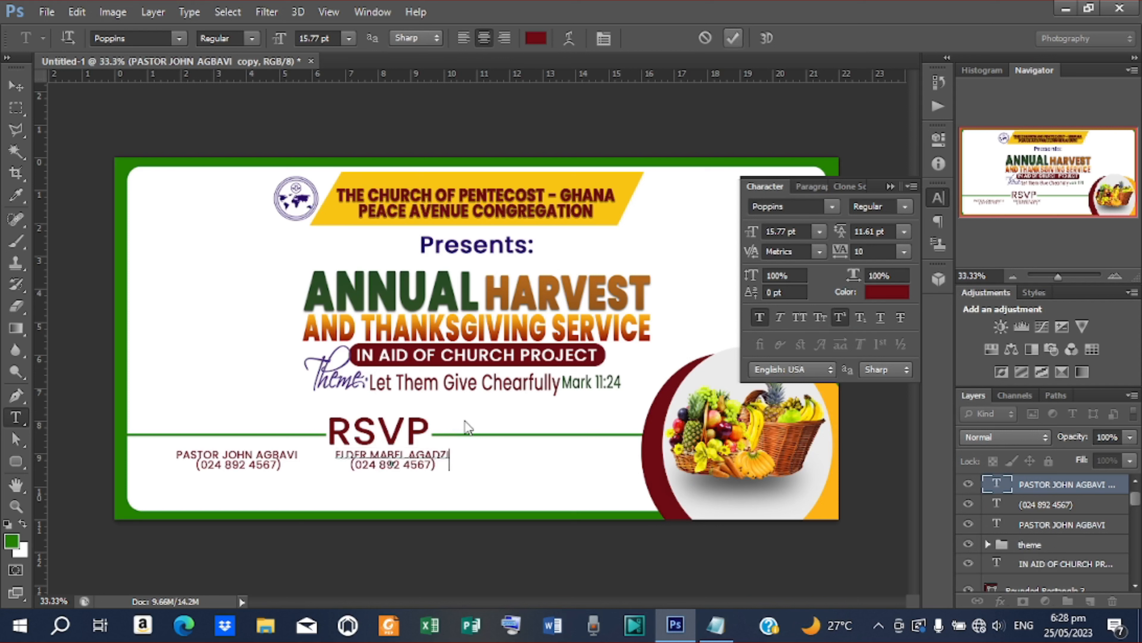
- Replace the duplicated phone number beneath RSVP with the second contact's bracketed phone number, copied from the Notepad text file
left_click_drag(435, 466, 340, 461)
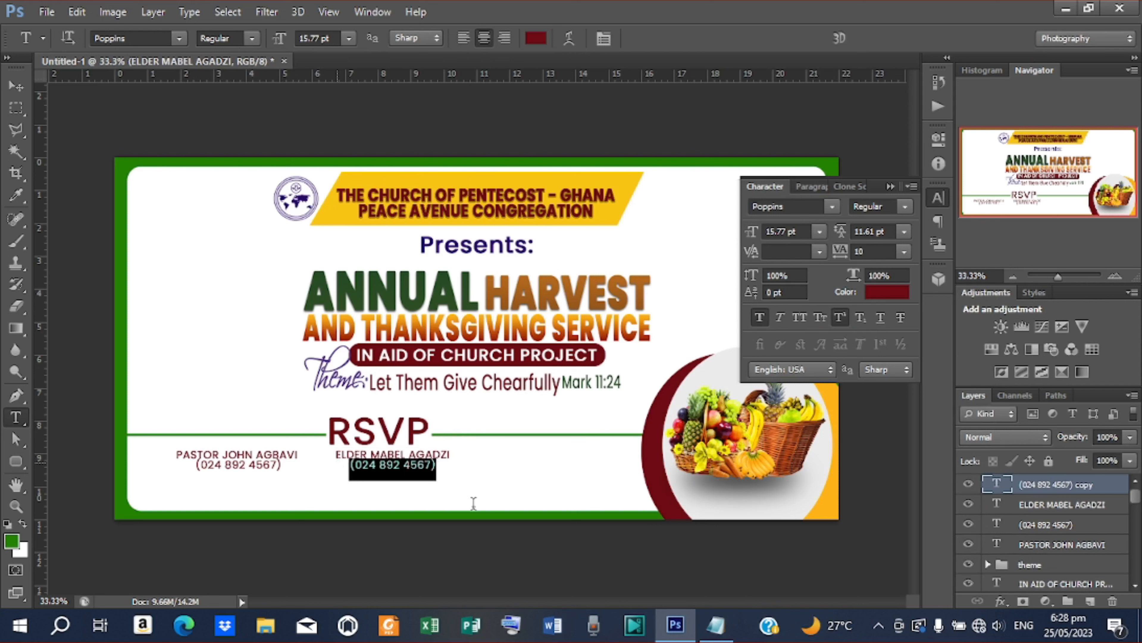
left_click(715, 624)
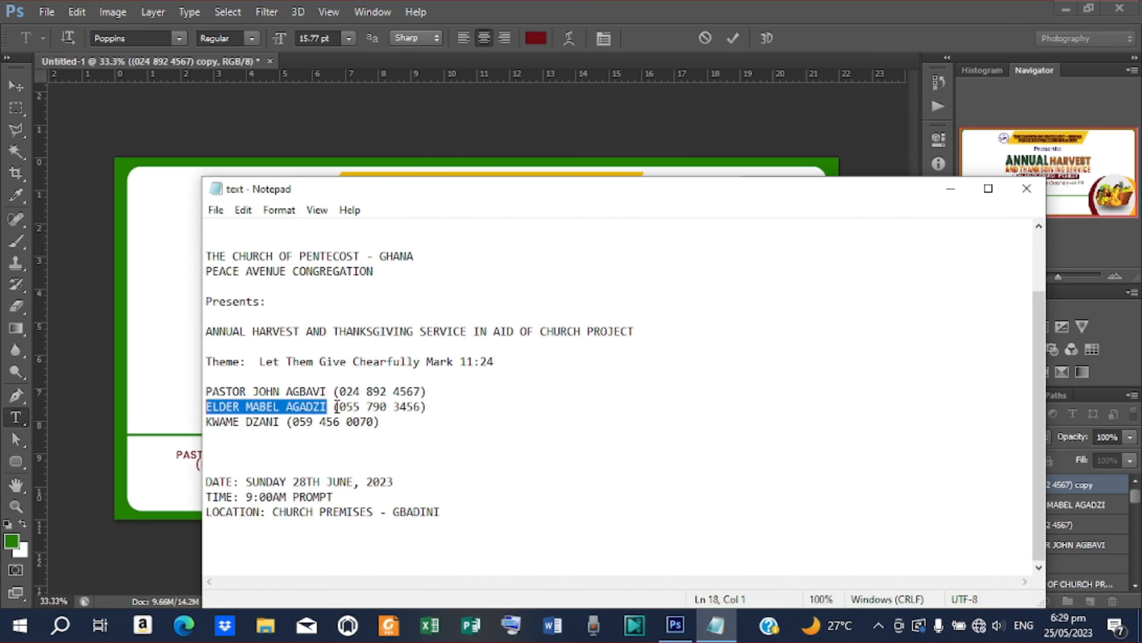
left_click_drag(333, 406, 430, 411)
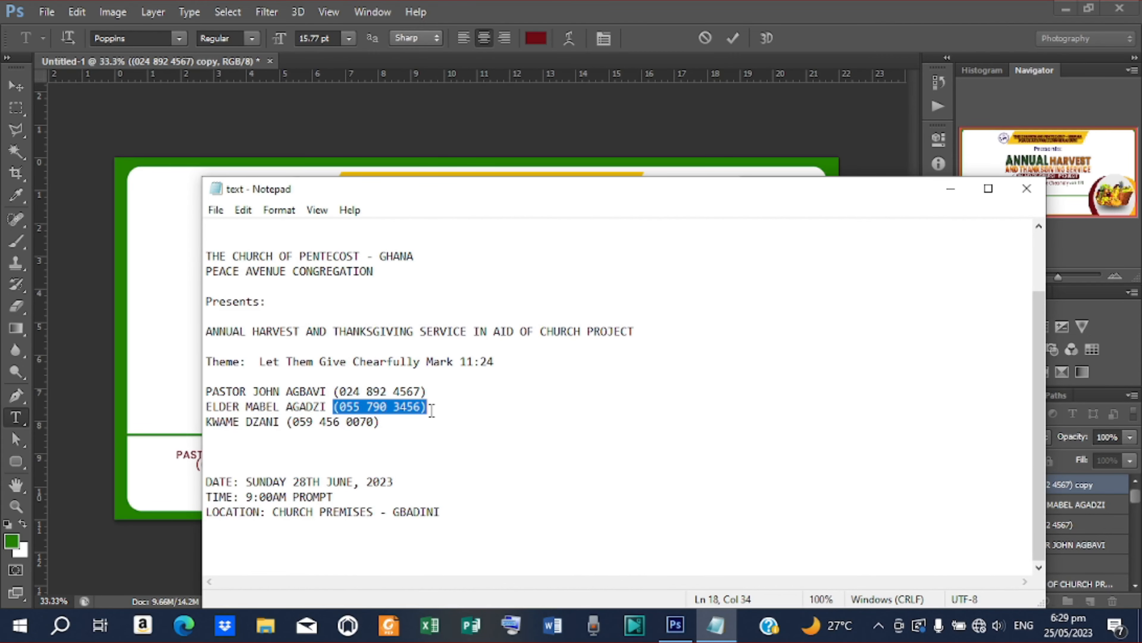
left_click(950, 189)
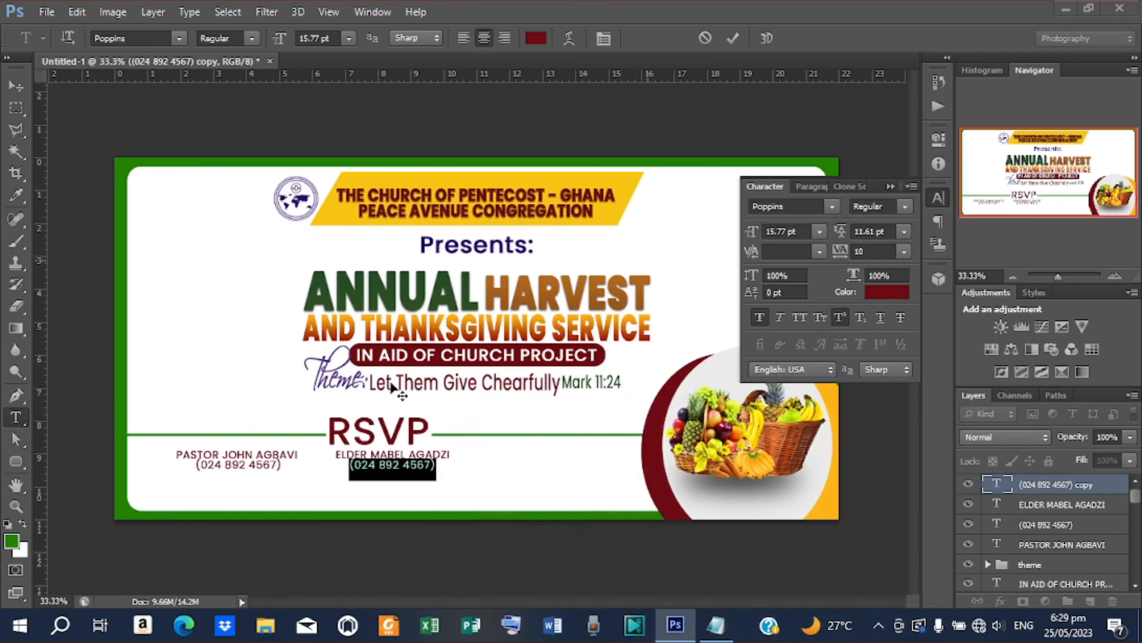
key("ctrl+v")
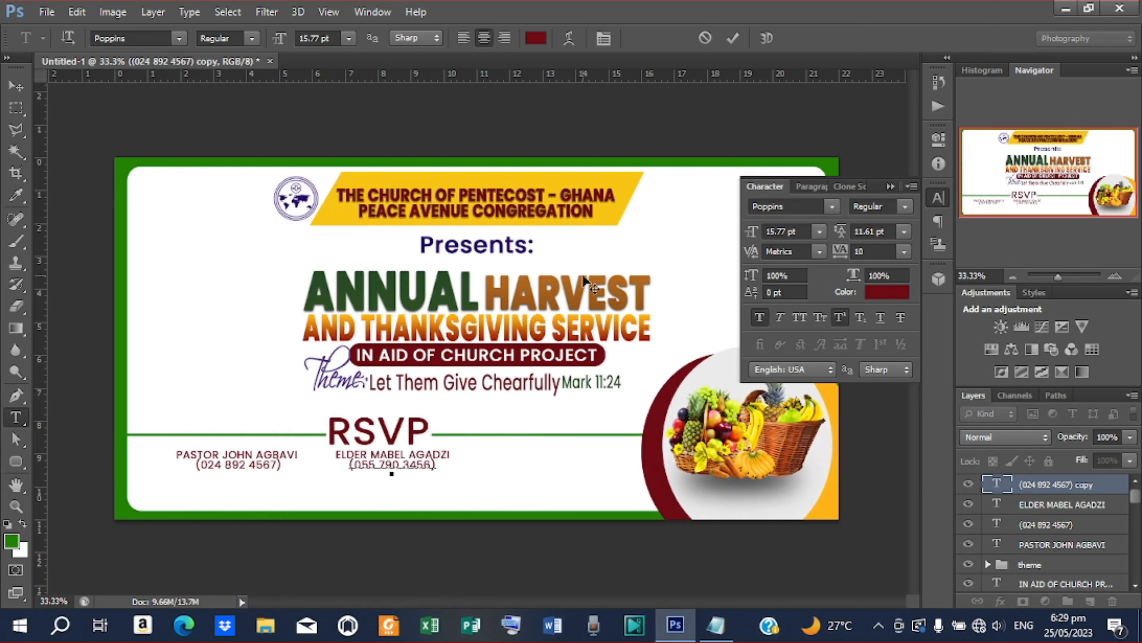
- Duplicate the second contact's name and phone number together and place the copy to their right on the same row
left_click(1040, 505, "shift")
left_click(16, 86)
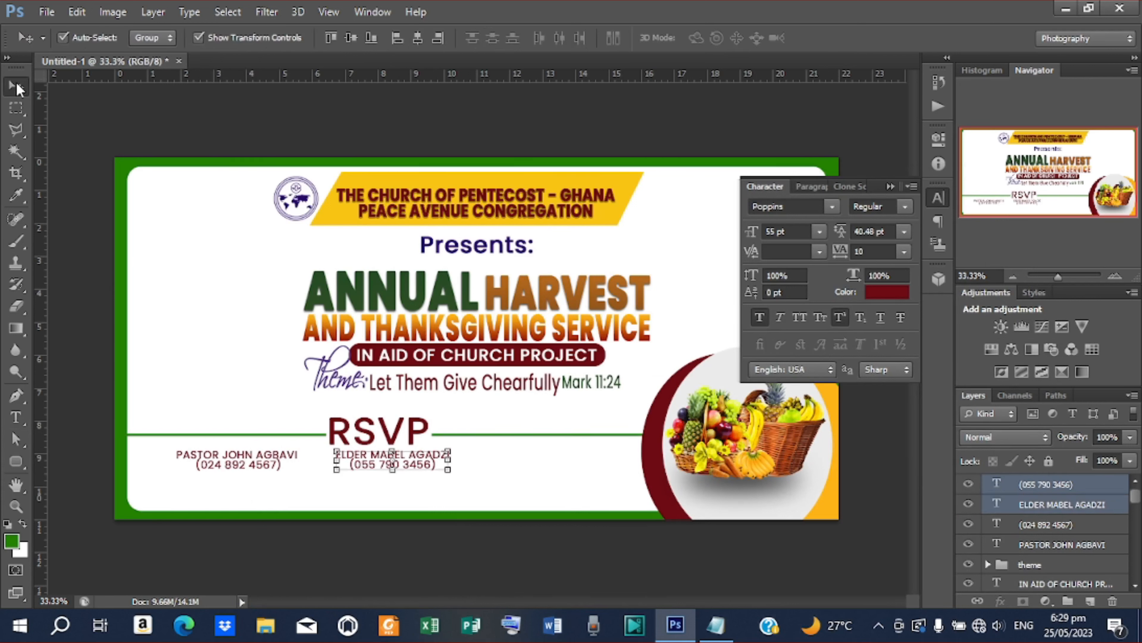
key("ctrl+j")
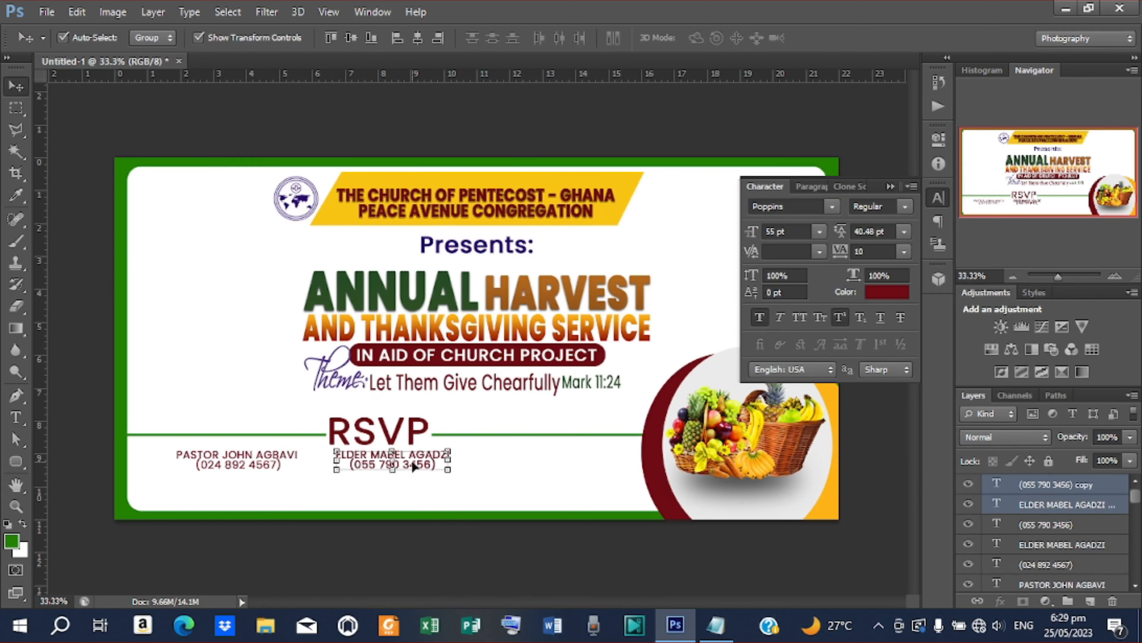
left_click_drag(463, 469, 562, 470)
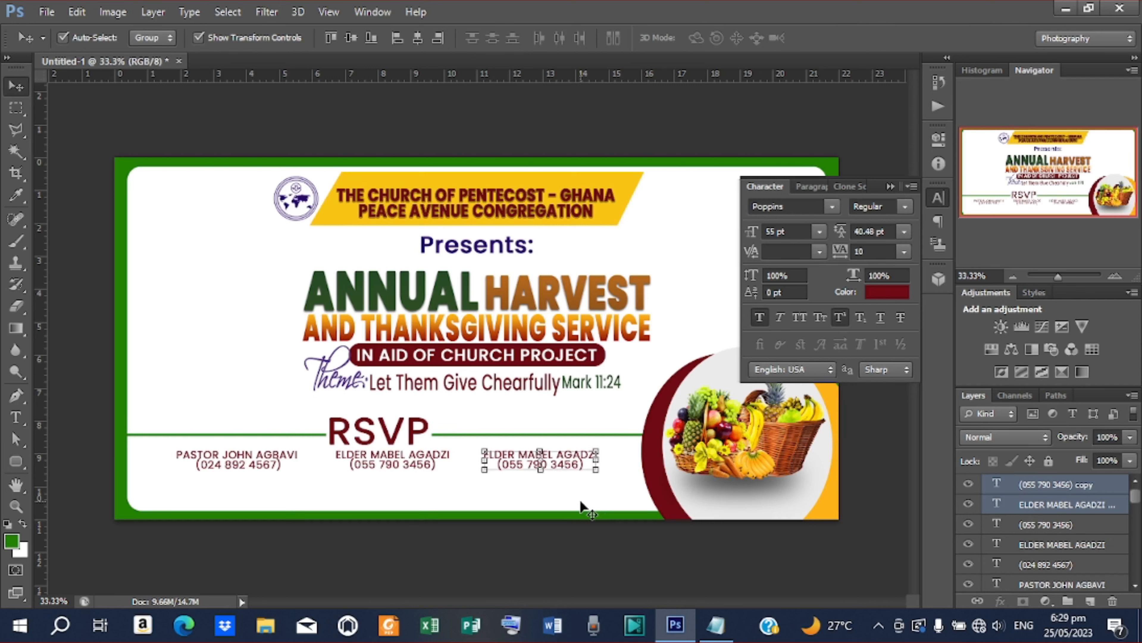
- Replace the duplicated name in the third contact block with the third contact's name, copied from the Notepad text file
key("t")
left_click(490, 451)
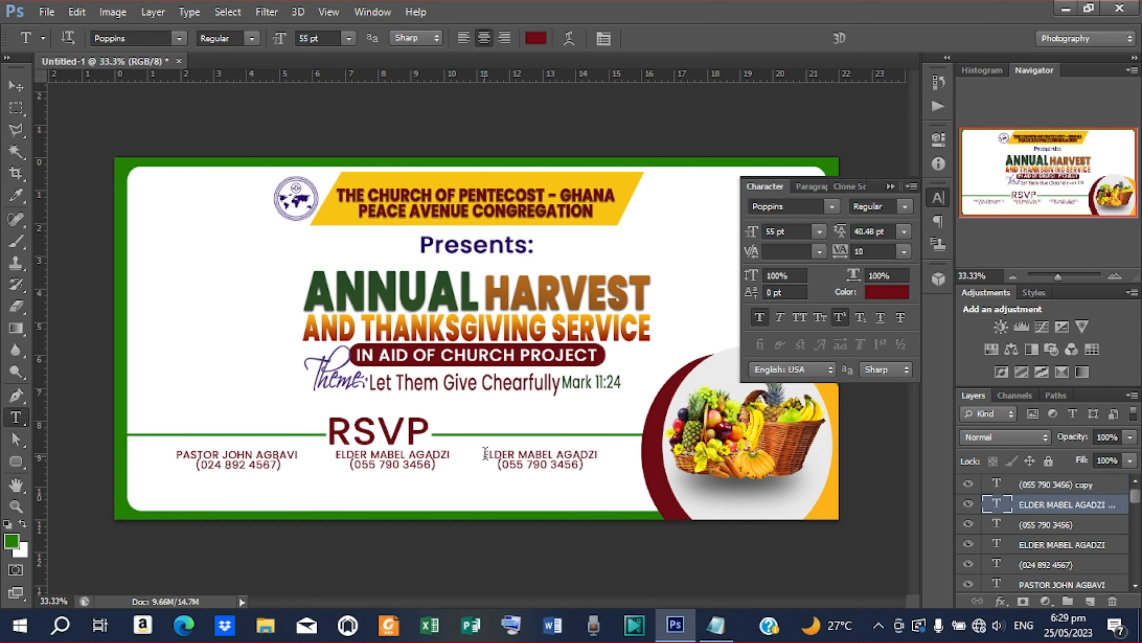
left_click_drag(483, 452, 598, 468)
left_click(715, 625)
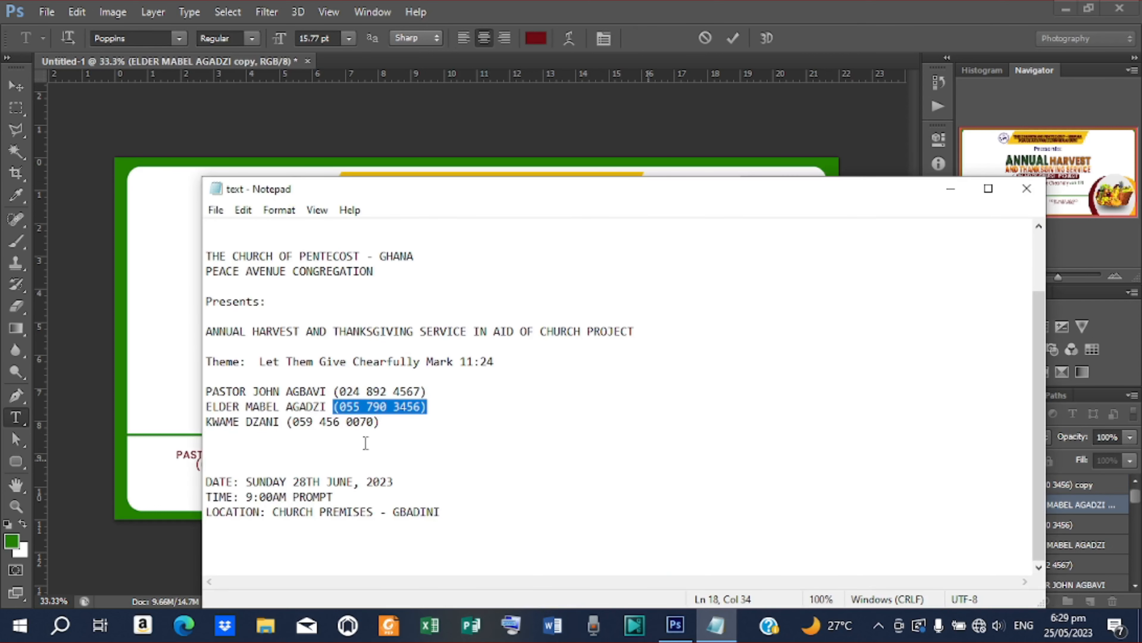
left_click_drag(282, 423, 199, 425)
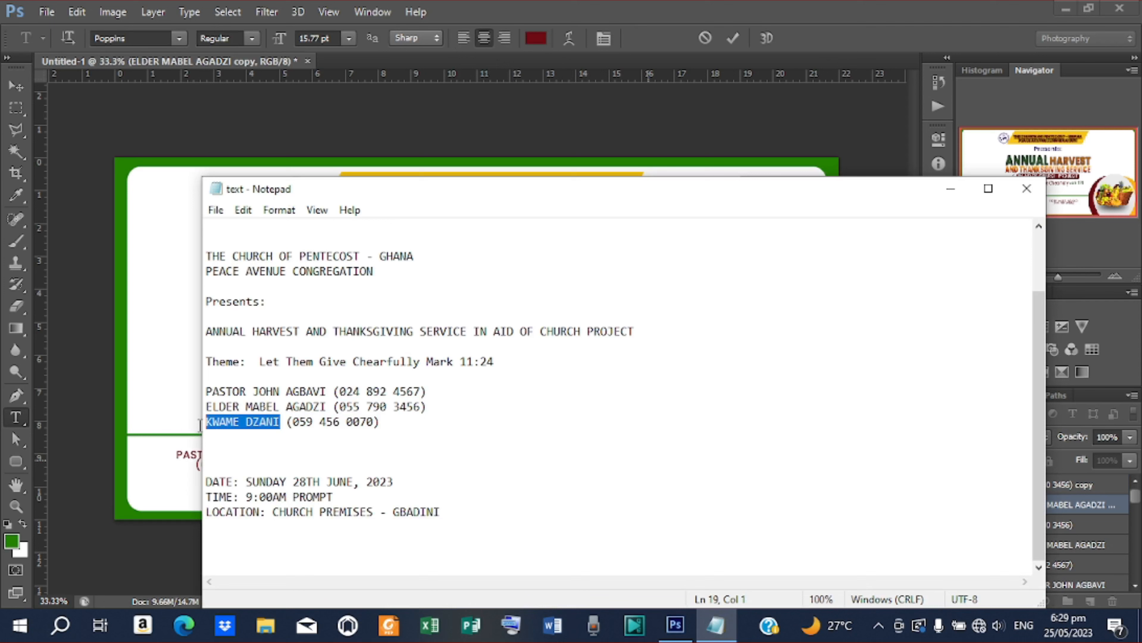
right_click(216, 423)
left_click(270, 220)
left_click(949, 188)
left_click(532, 464)
key("ctrl+a")
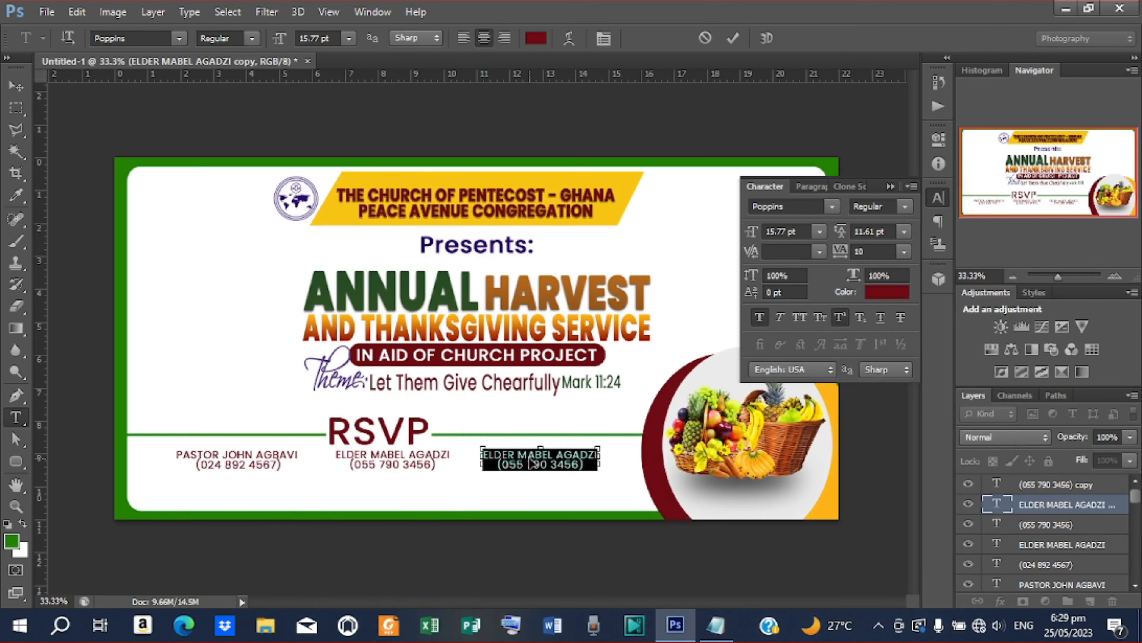
key("ctrl+v")
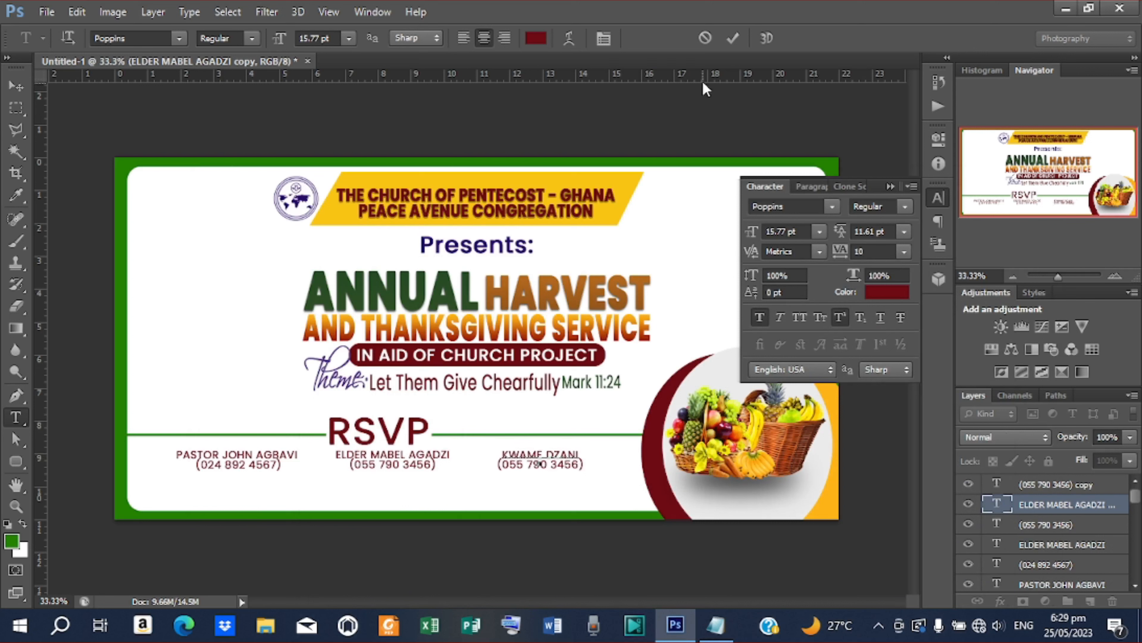
left_click(733, 38)
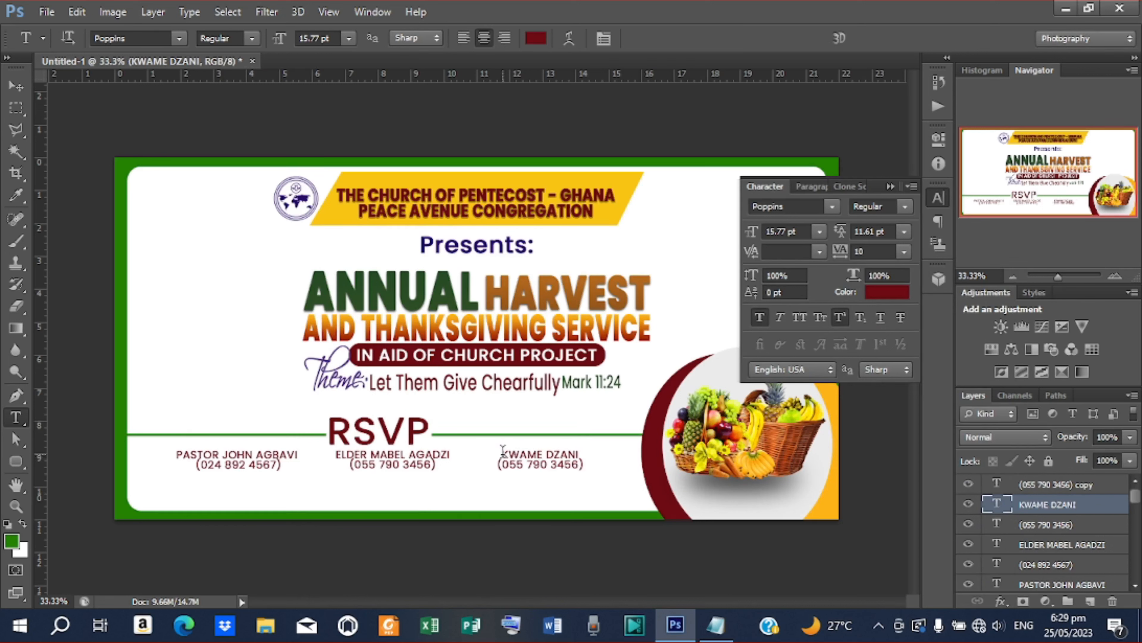
- Add the title TREASURE in front of the third contact's name
left_click(535, 491)
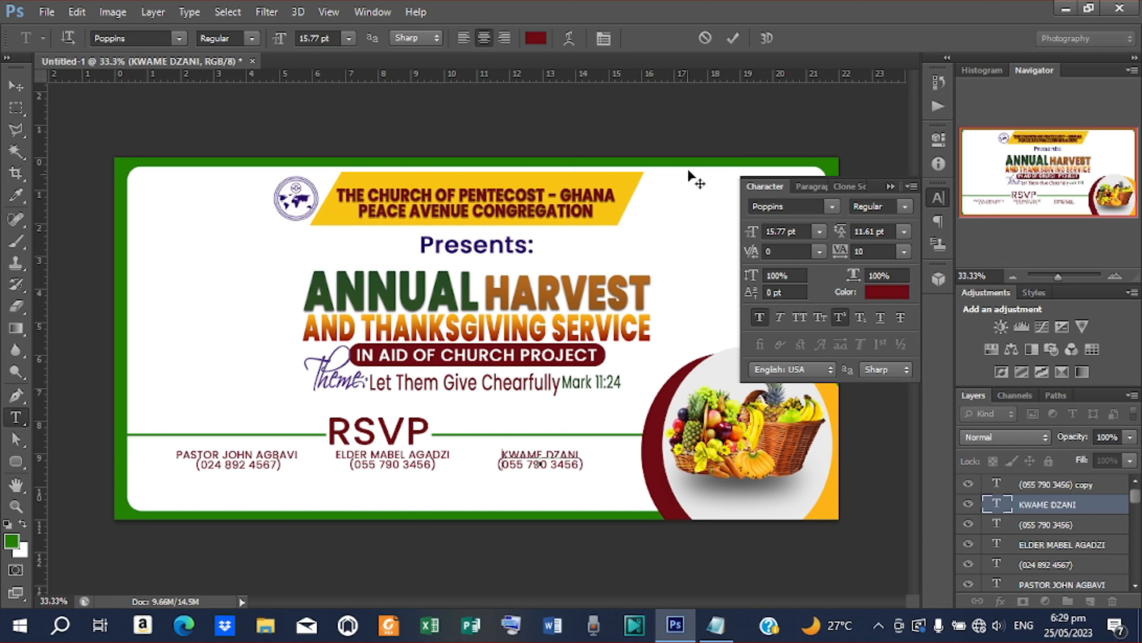
key("Escape")
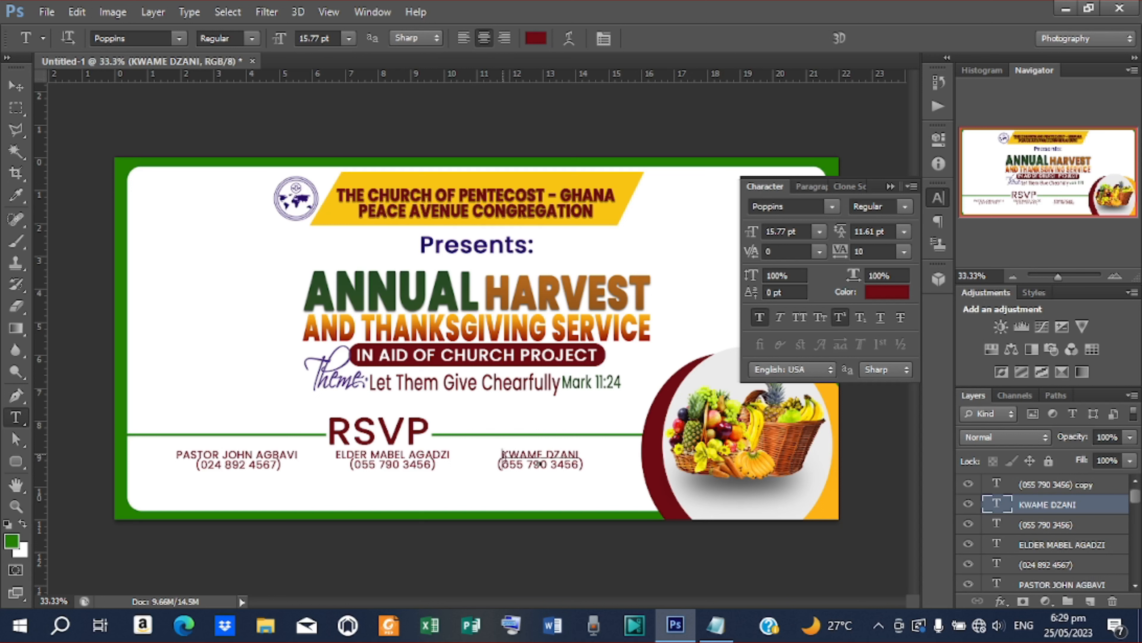
left_click(502, 454)
type("TRE")
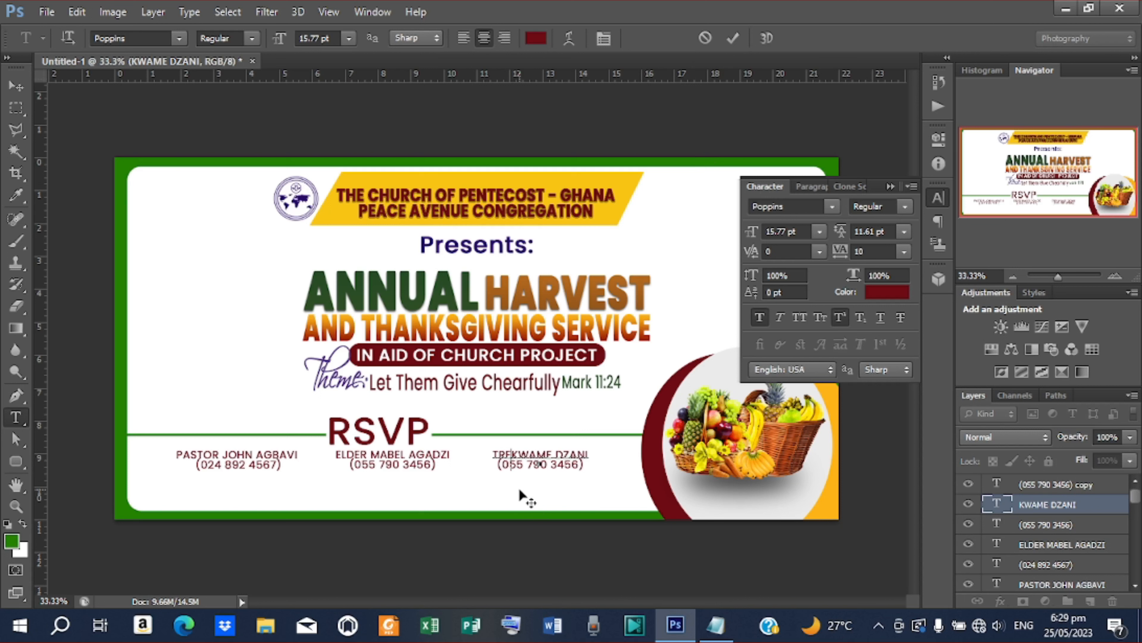
type("ASURE")
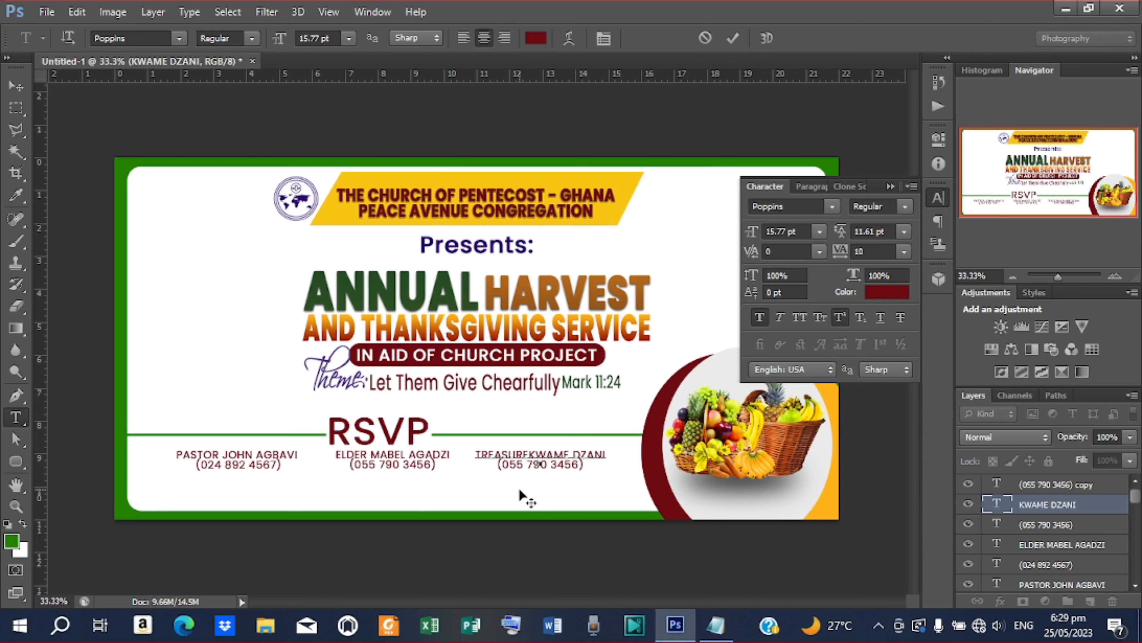
left_click(732, 39)
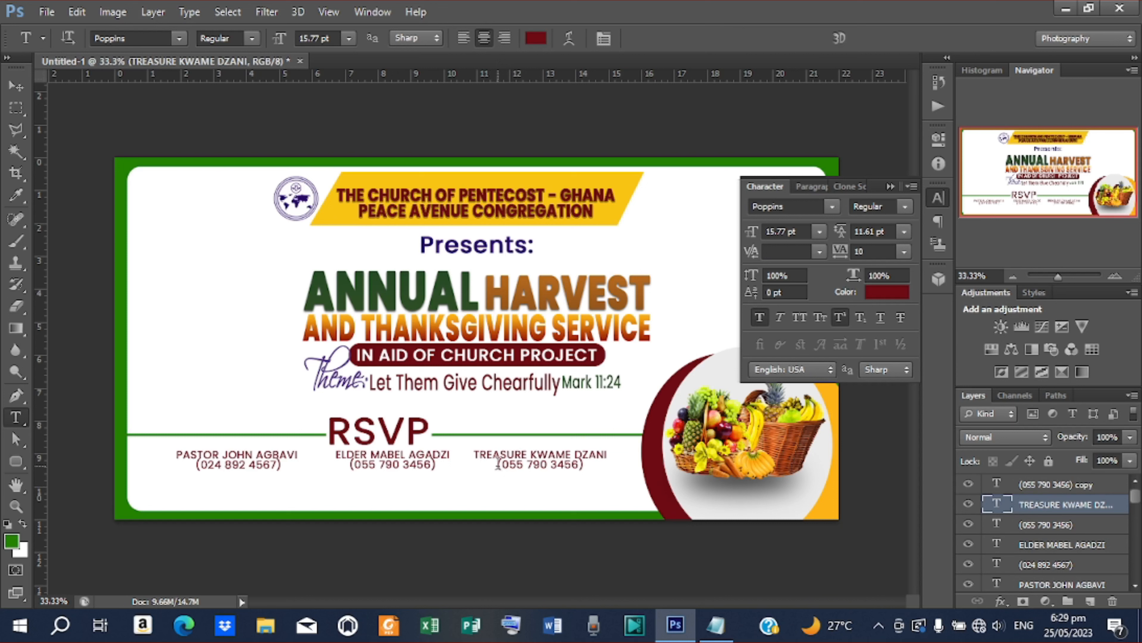
- Replace the duplicated phone number in the third contact block with the third contact's bracketed number, copied from the Notepad text file
left_click_drag(500, 465, 565, 473)
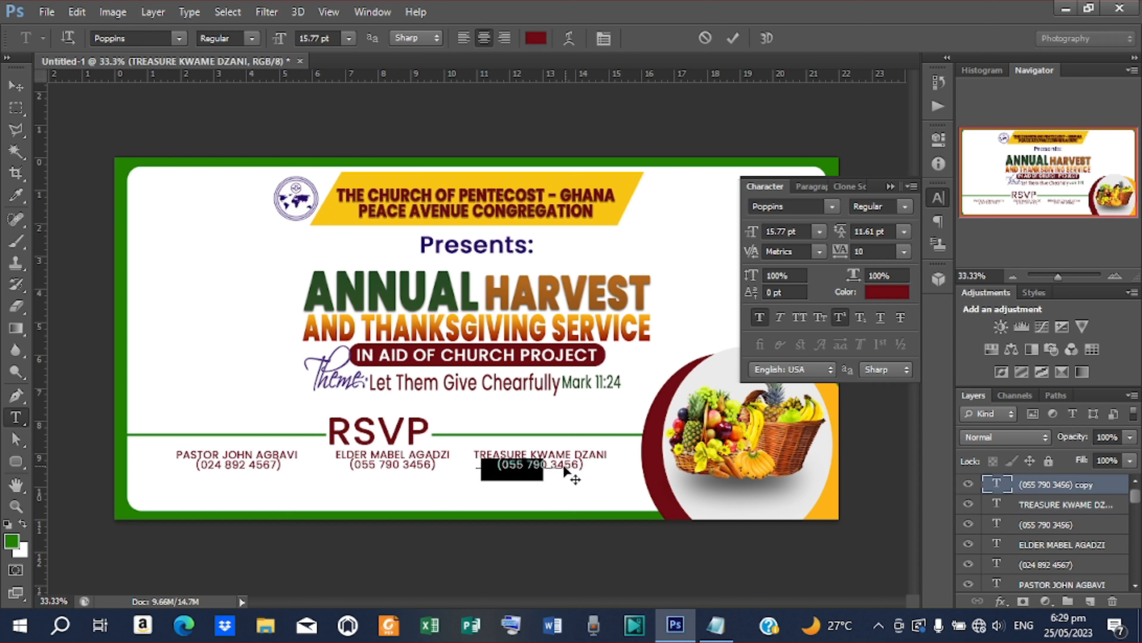
left_click(738, 41)
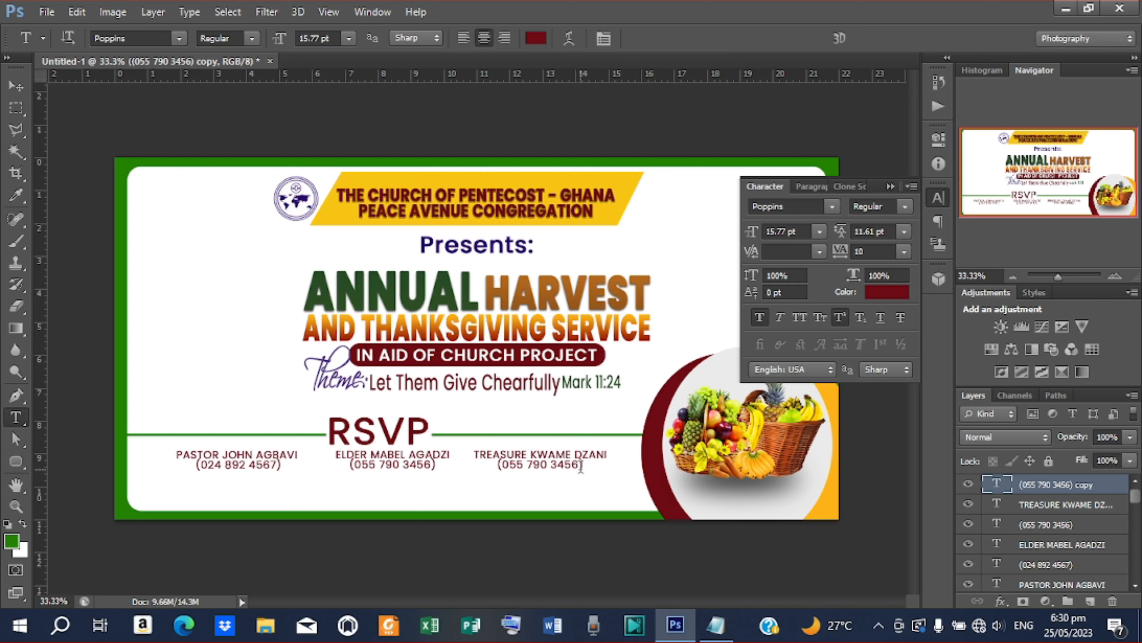
left_click_drag(583, 467, 497, 465)
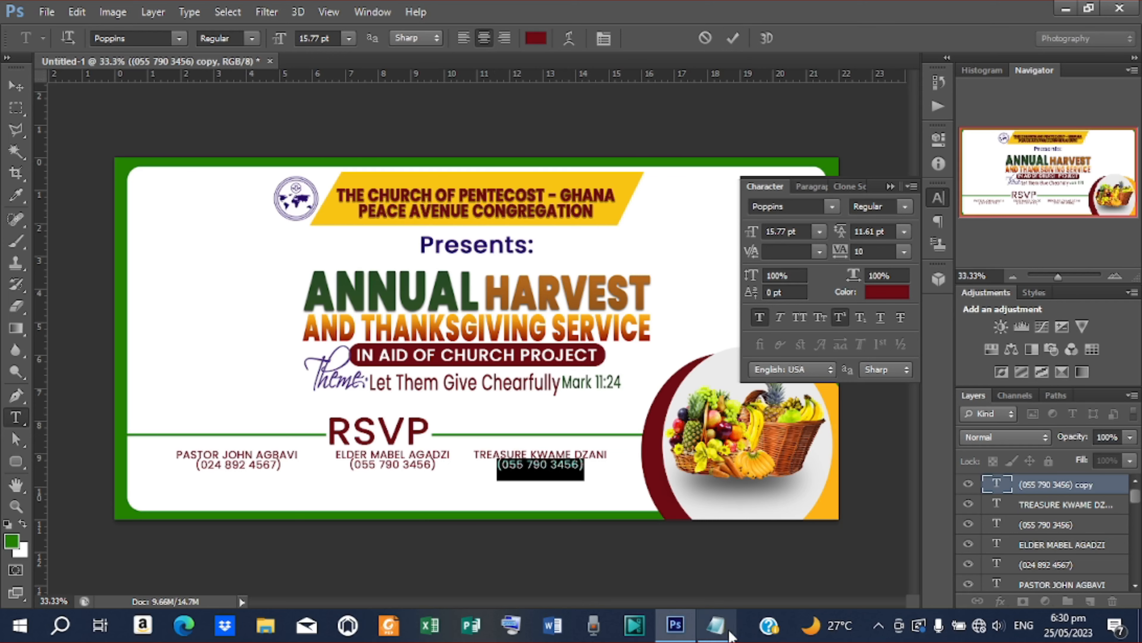
left_click(715, 625)
left_click_drag(287, 423, 370, 435)
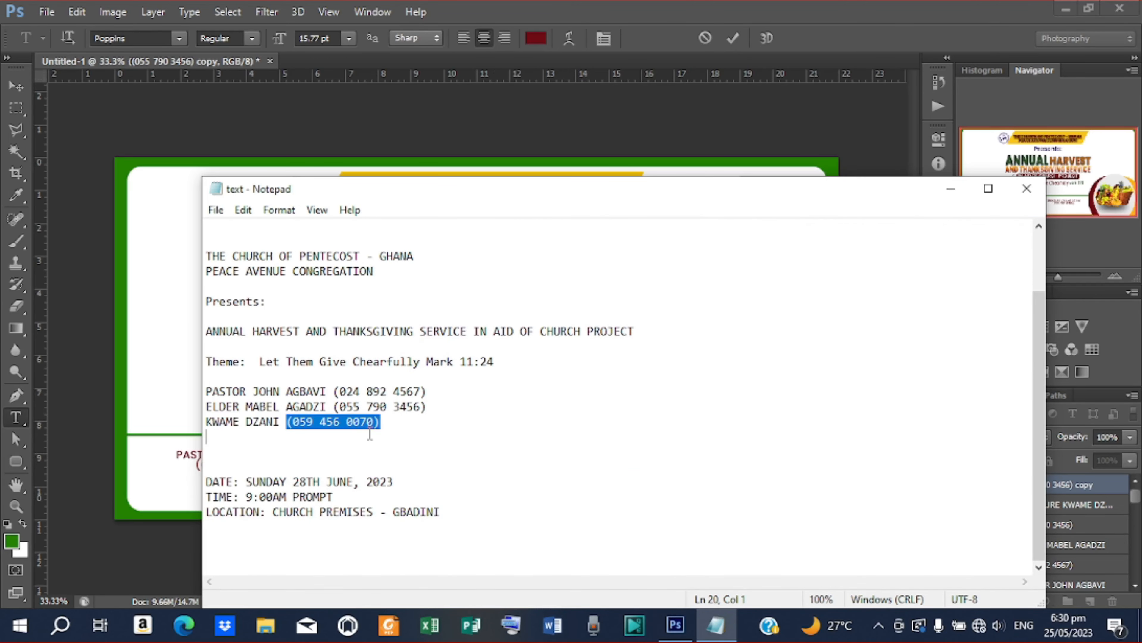
left_click(950, 188)
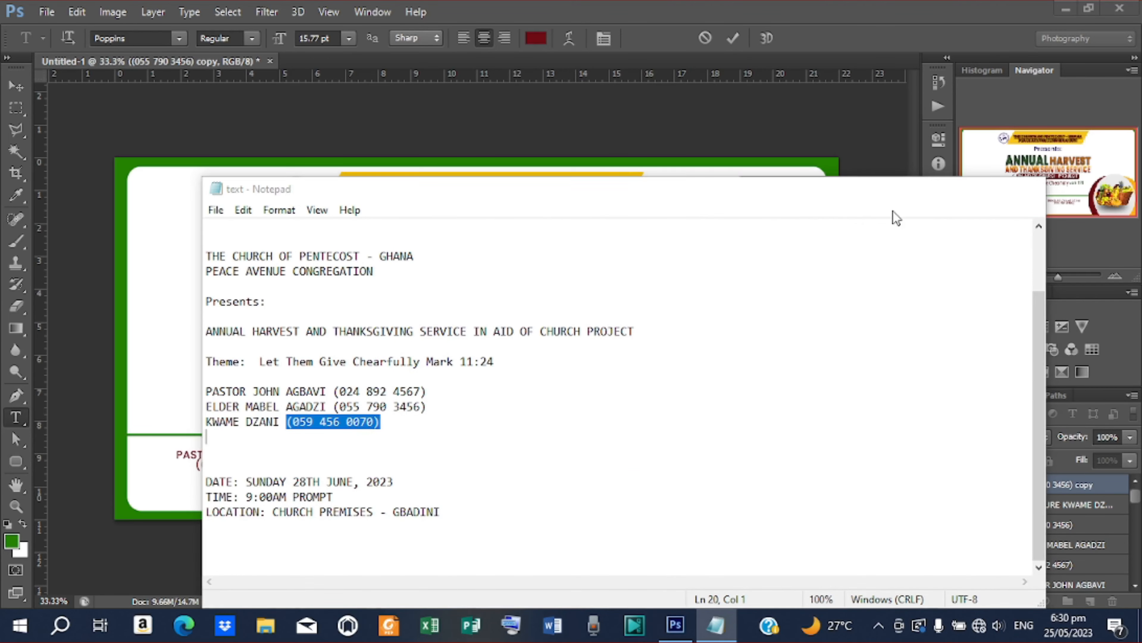
key("ctrl+a")
key("ctrl+v")
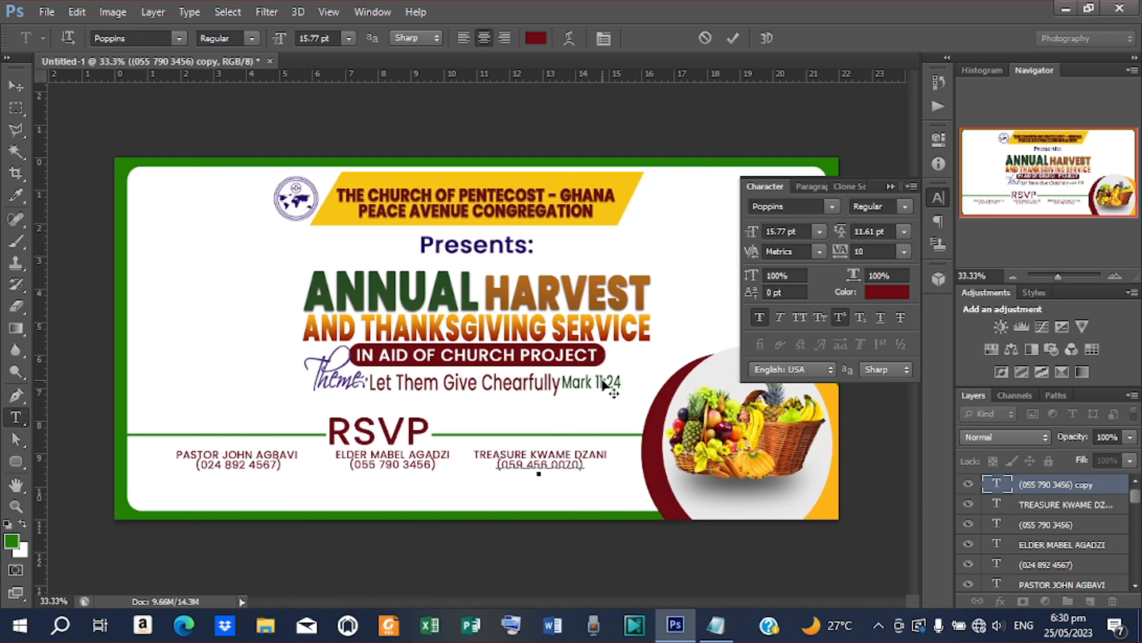
left_click(731, 38)
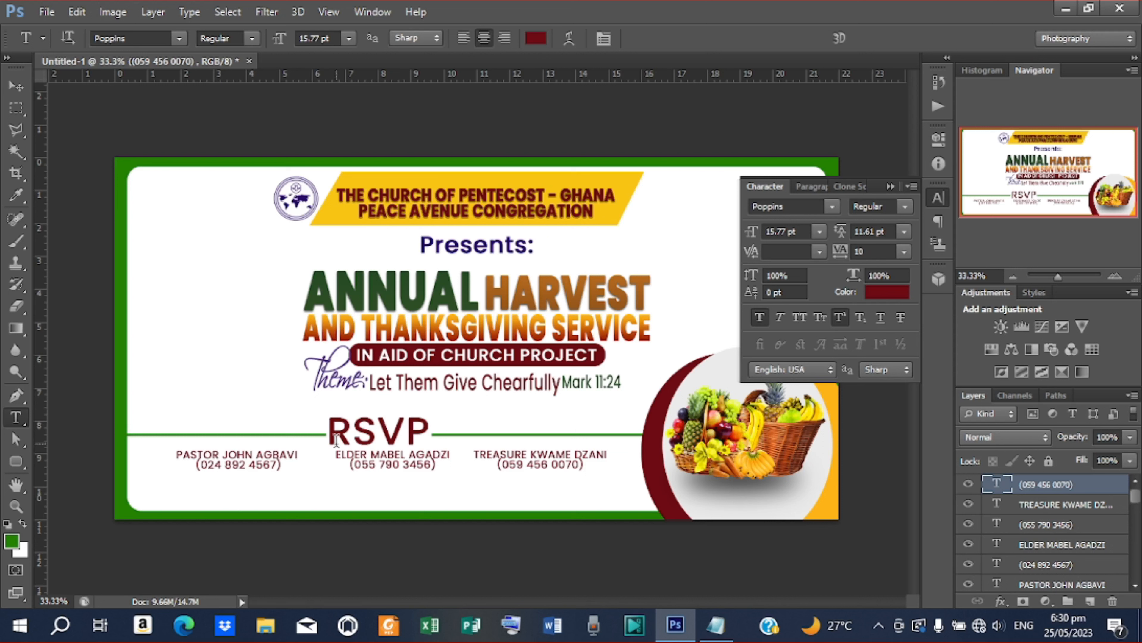
- Duplicate the third contact's phone number and place the copy in the empty strip below the contacts
left_click(16, 85)
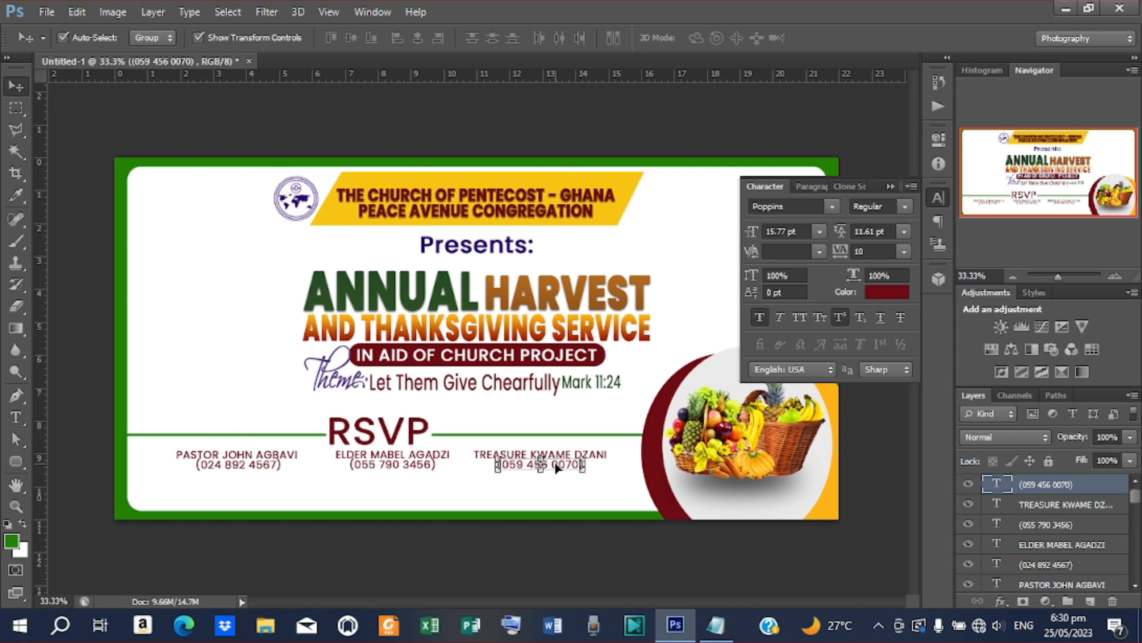
left_click_drag(556, 466, 314, 493)
- Draw a green rounded-rectangle divider about 1890 by 9 px beneath the contacts and move its layer below the RSVP text layer
left_click(16, 460)
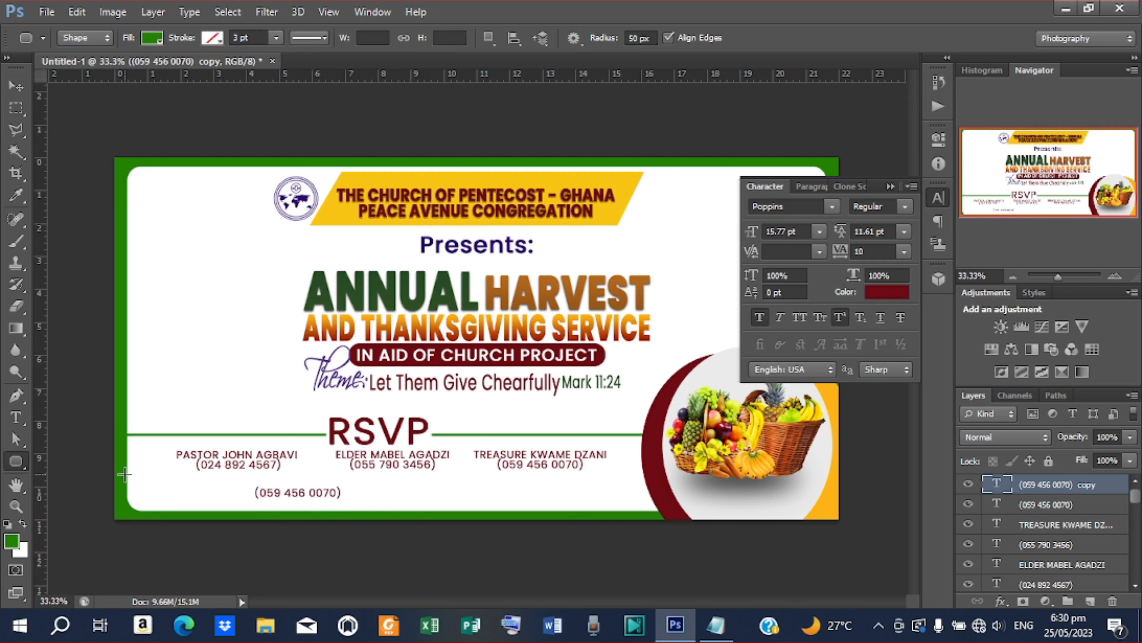
left_click_drag(124, 473, 650, 475)
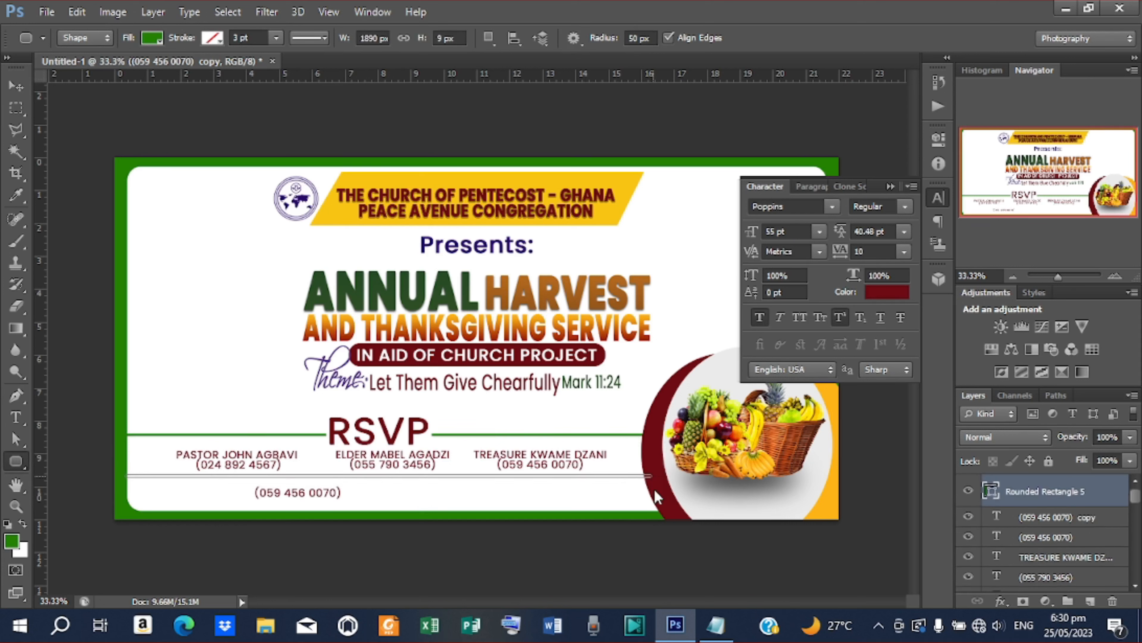
scroll(1037, 512, "down", 10)
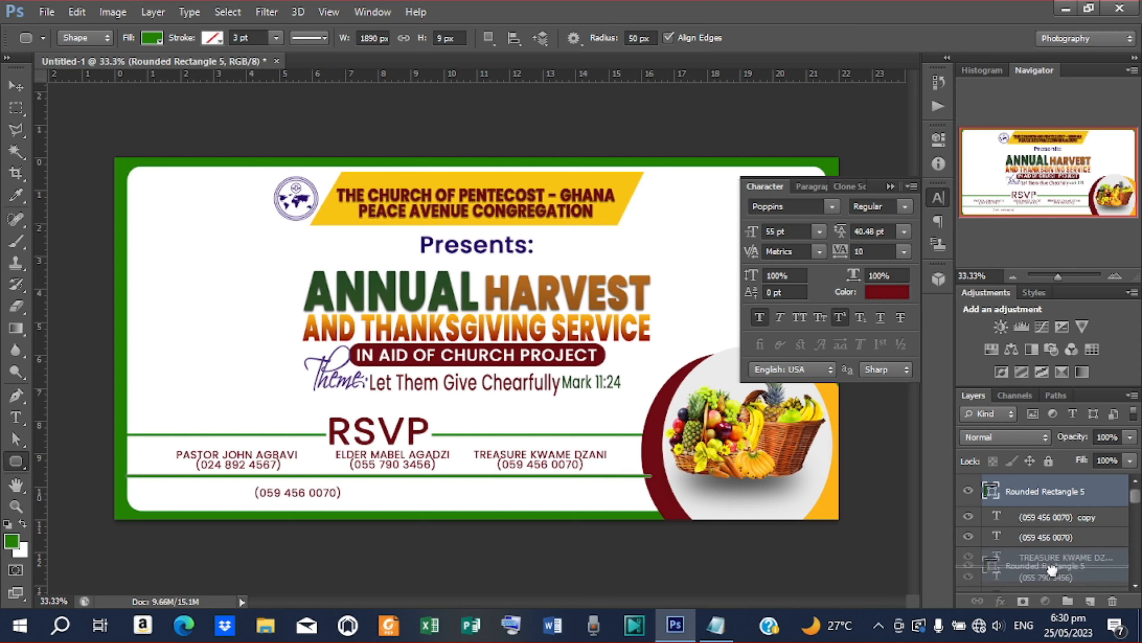
left_click_drag(1044, 612, 1073, 562)
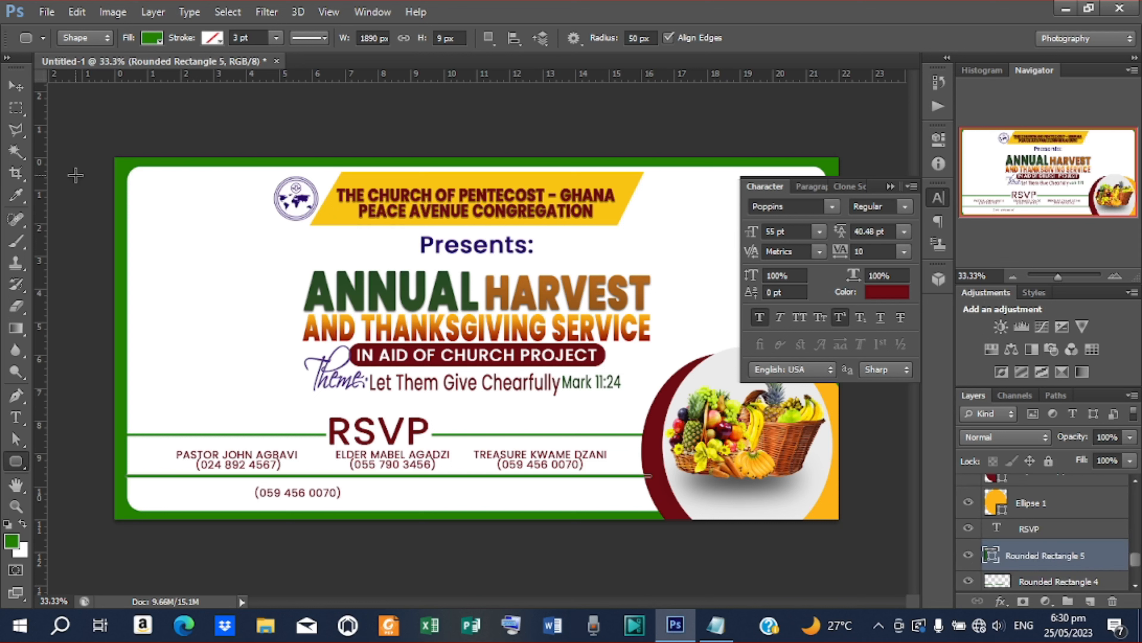
left_click(16, 85)
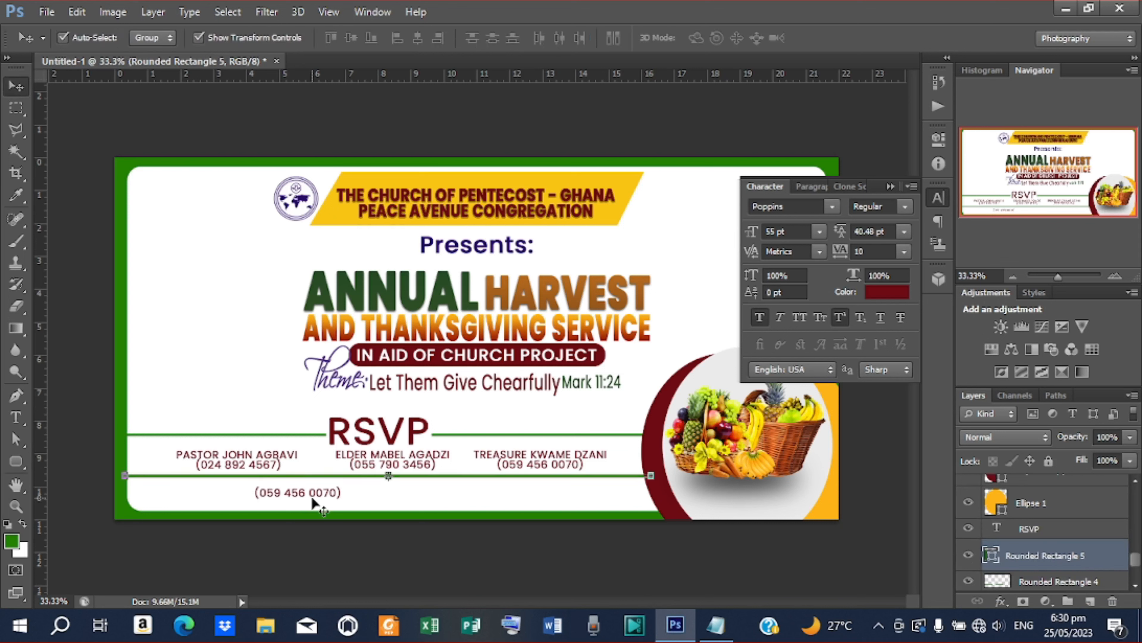
key("ctrl+t")
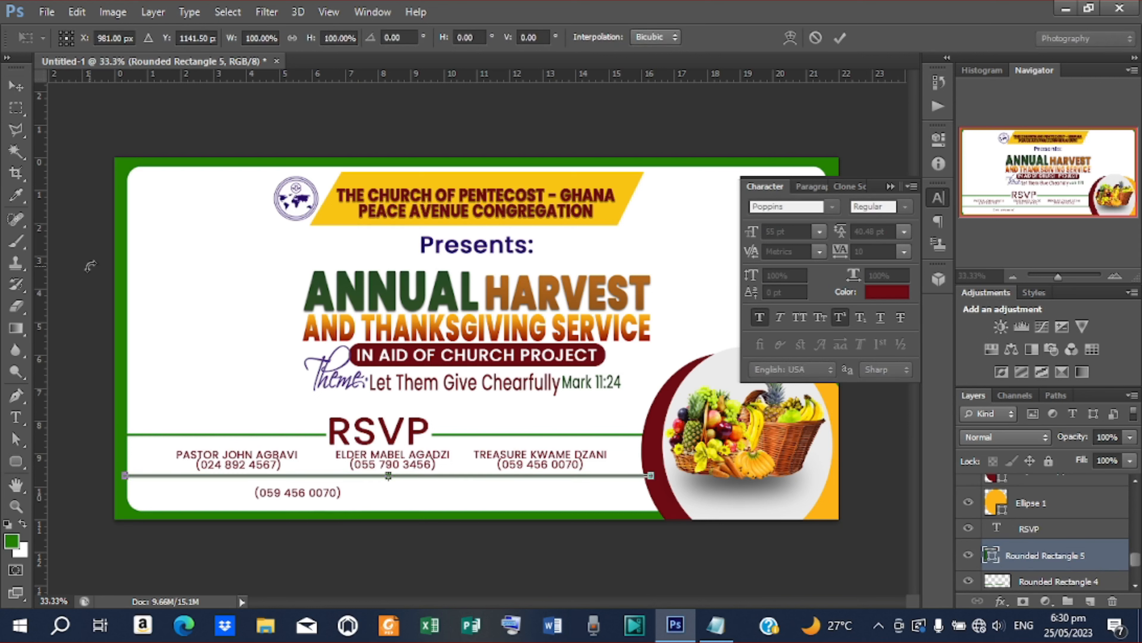
left_click(840, 38)
- Move the duplicated phone number left beneath the lower divider and replace it with SUNDAY 28TH JUNE, 2023 from the Notepad text file
left_click(330, 498)
key("ctrl+j")
left_click_drag(330, 498, 298, 500)
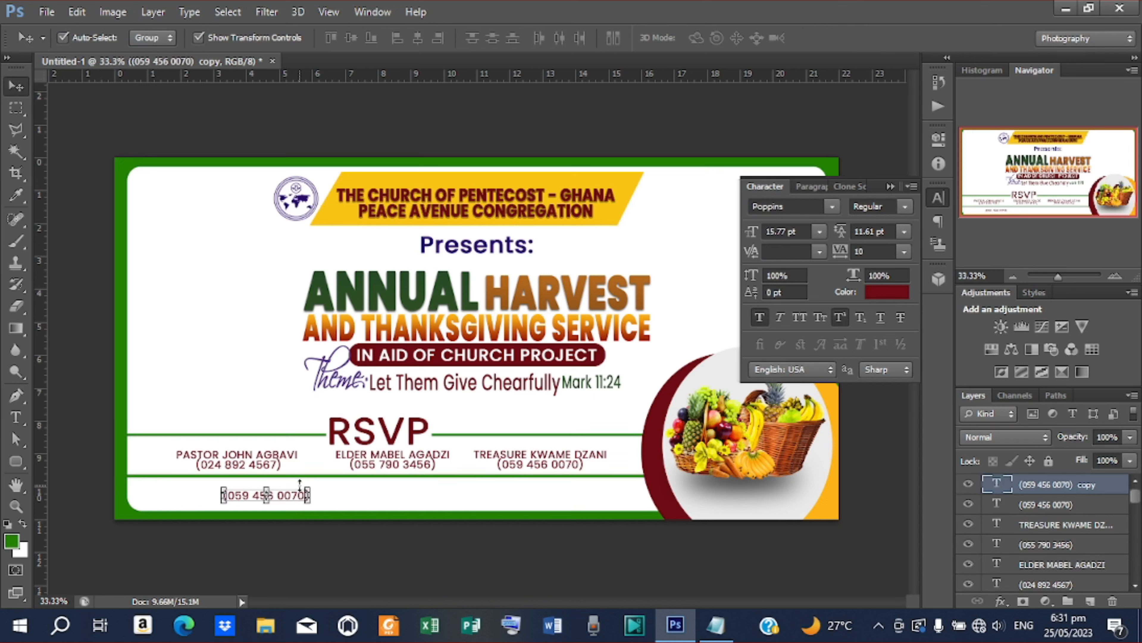
key("t")
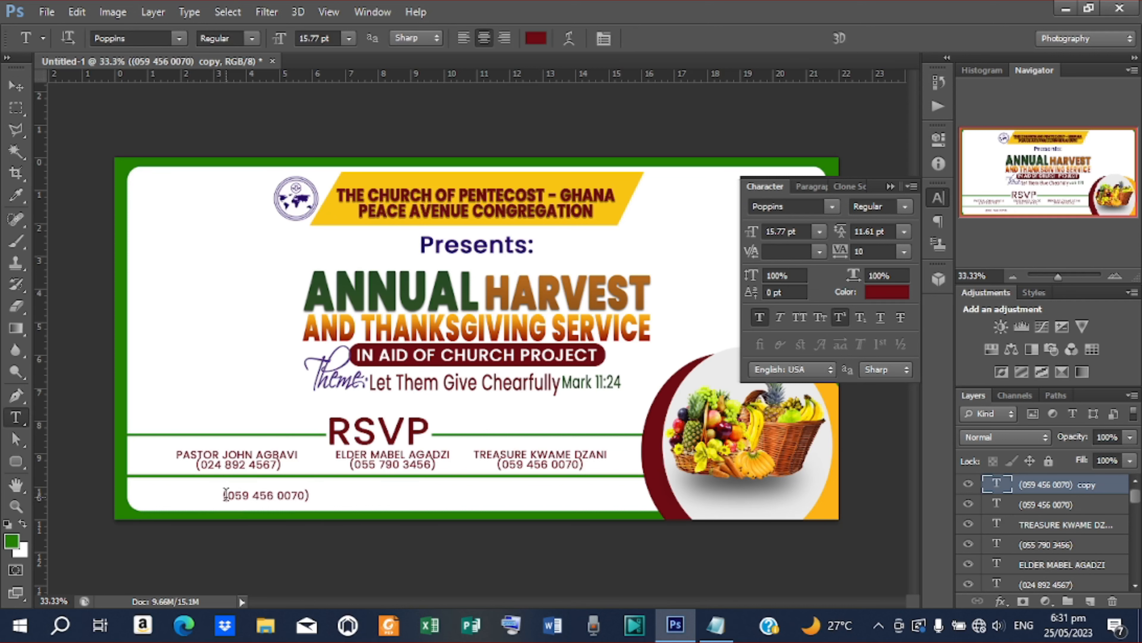
left_click_drag(226, 495, 315, 496)
left_click(716, 625)
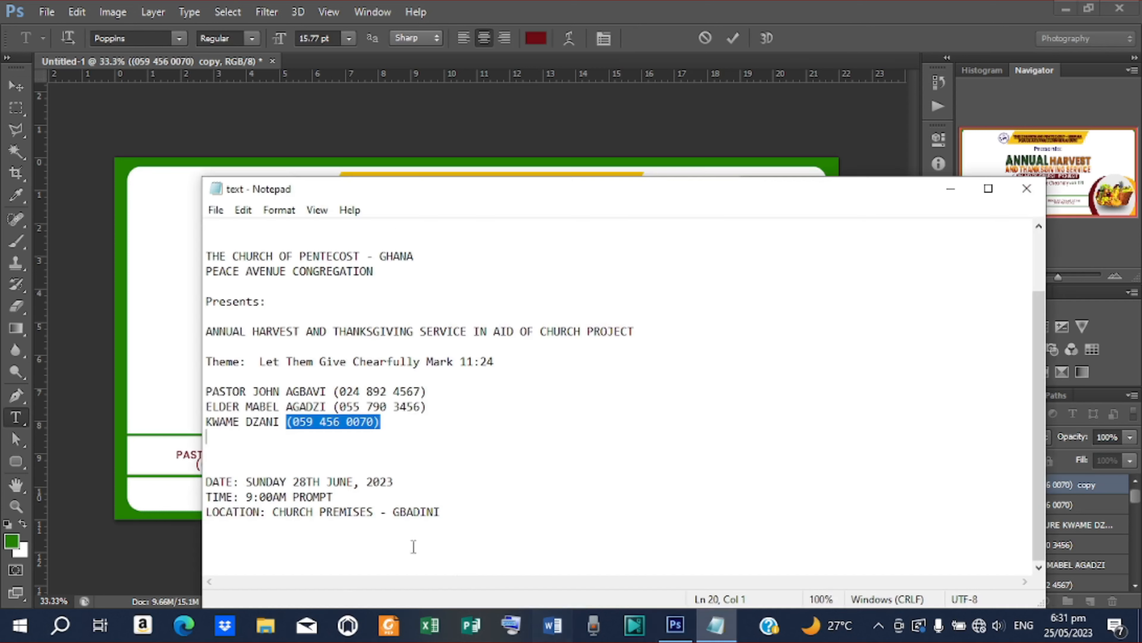
left_click_drag(247, 481, 416, 487)
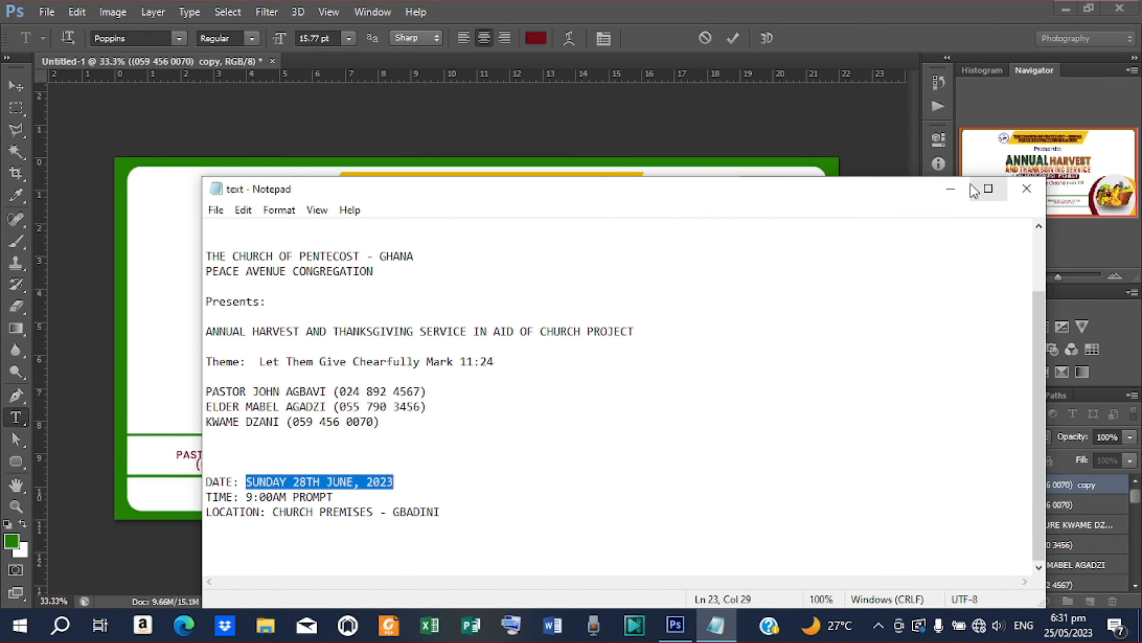
key("alt+Tab")
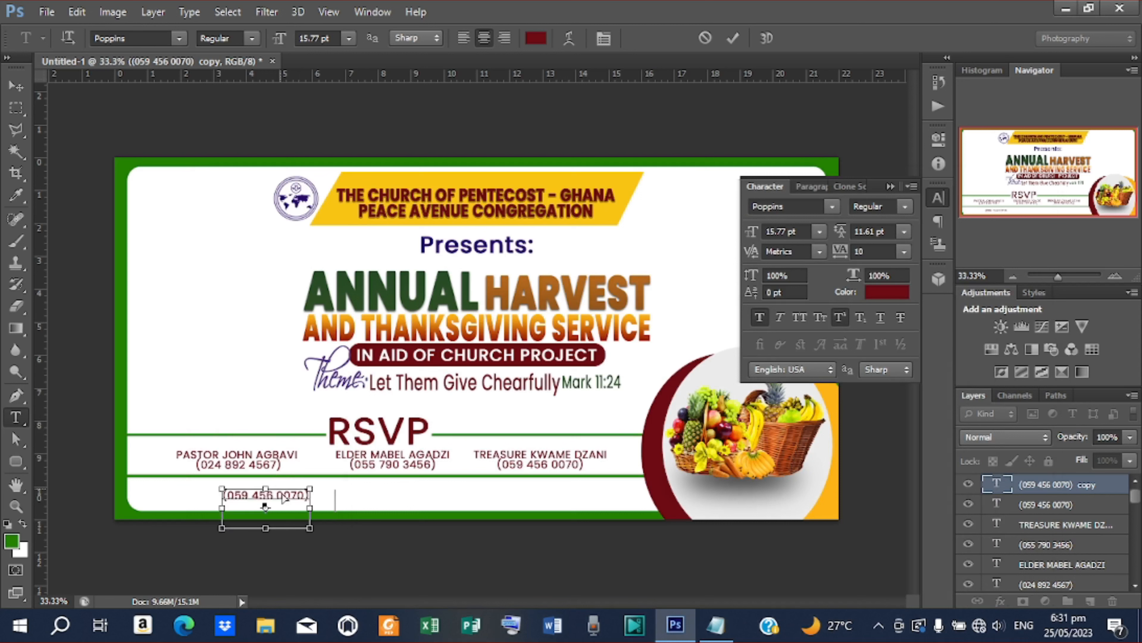
type("SUNDAY 28TH JUNE, 2023")
left_click(732, 38)
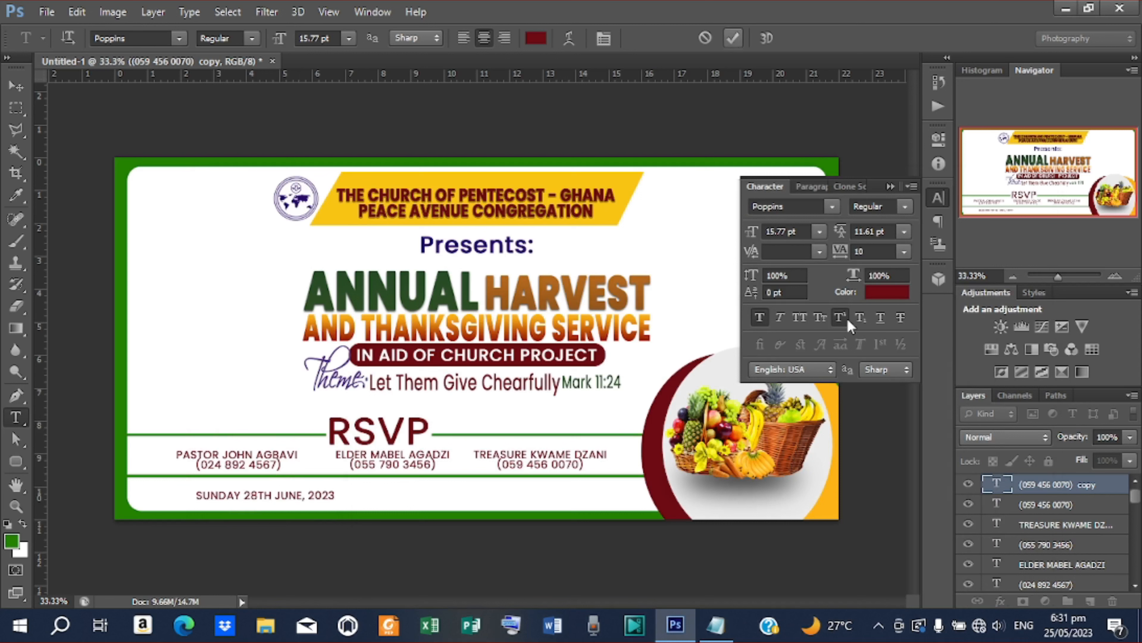
- Set the date text to Poppins ExtraBold and place a duplicate of it to its right on the same row
left_click(905, 206)
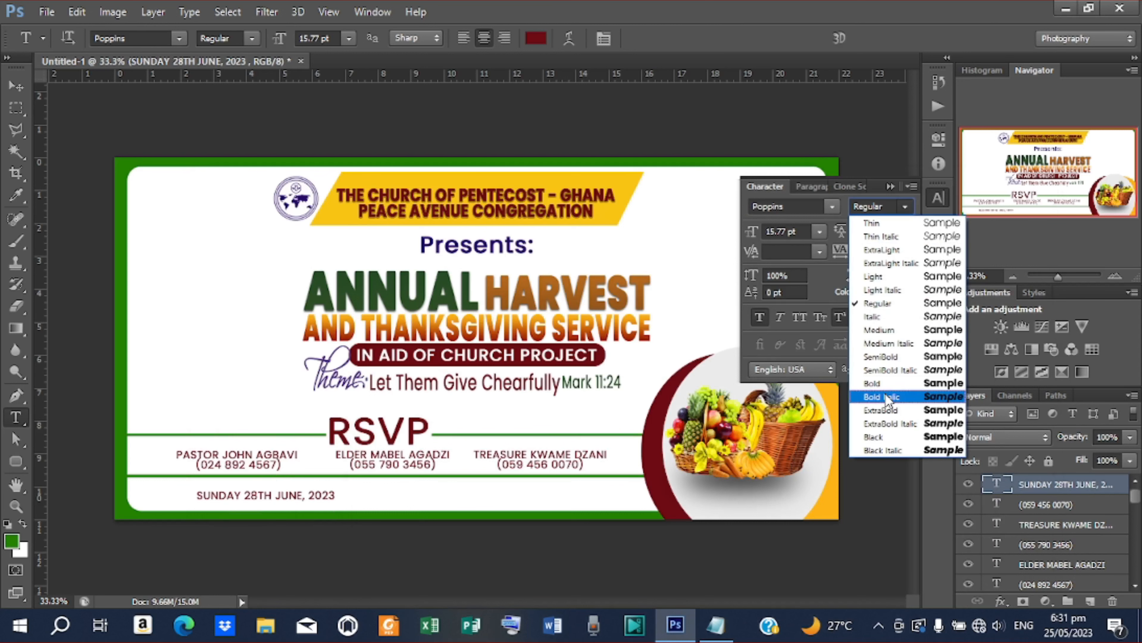
left_click(880, 351)
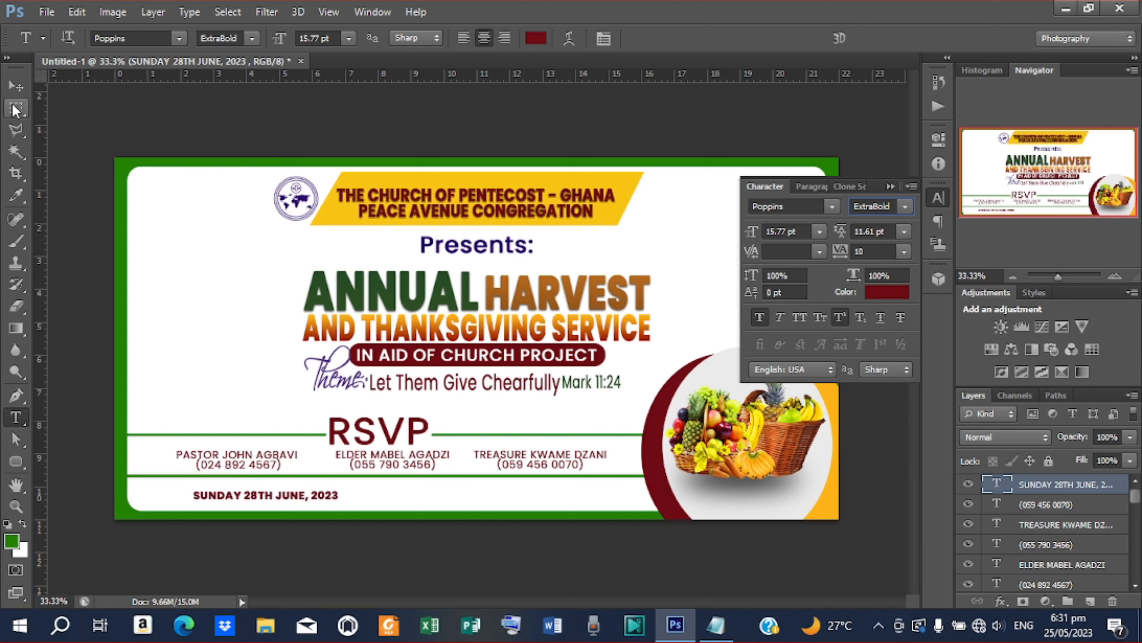
left_click(14, 87)
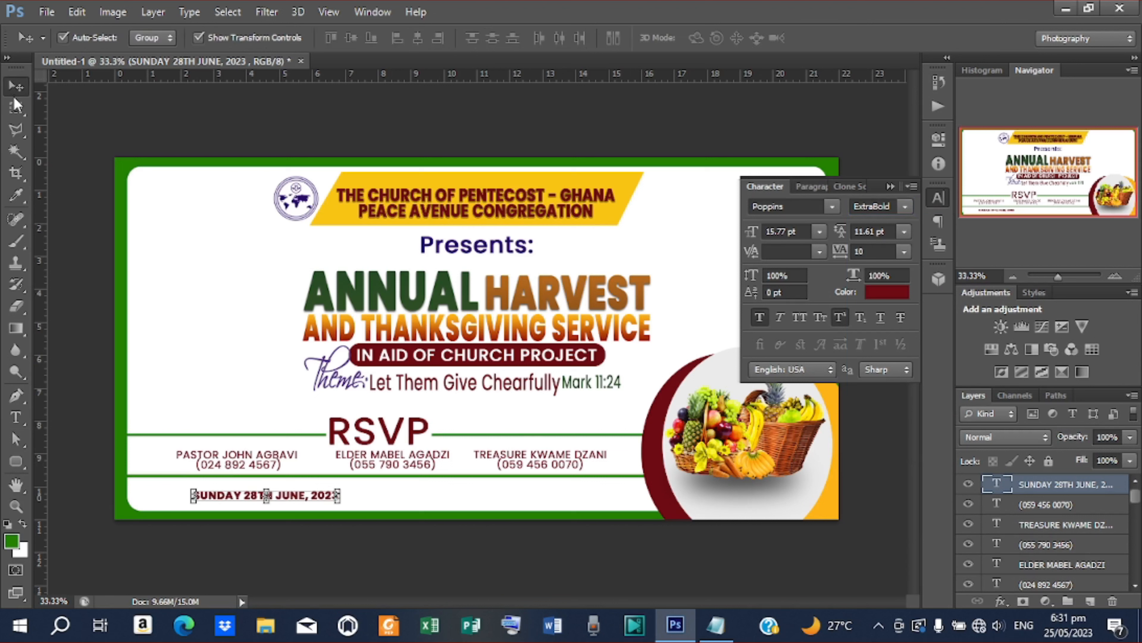
key("ctrl+j")
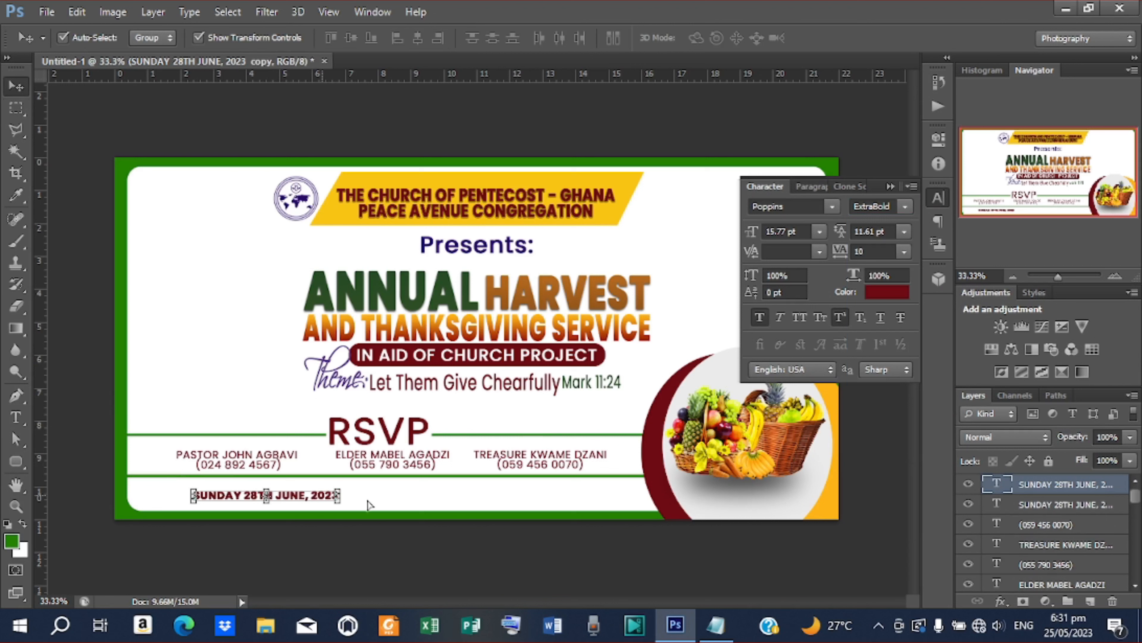
left_click_drag(318, 495, 491, 499)
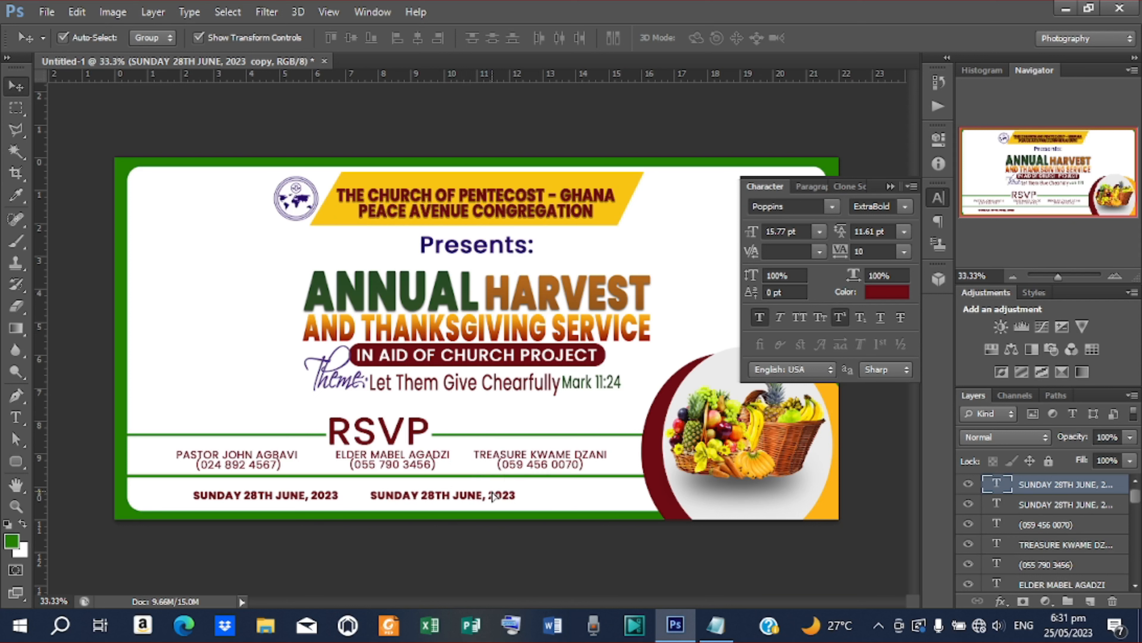
- Replace the duplicated date with 9:00AM PROMPT, copied from the Notepad text file
key("t")
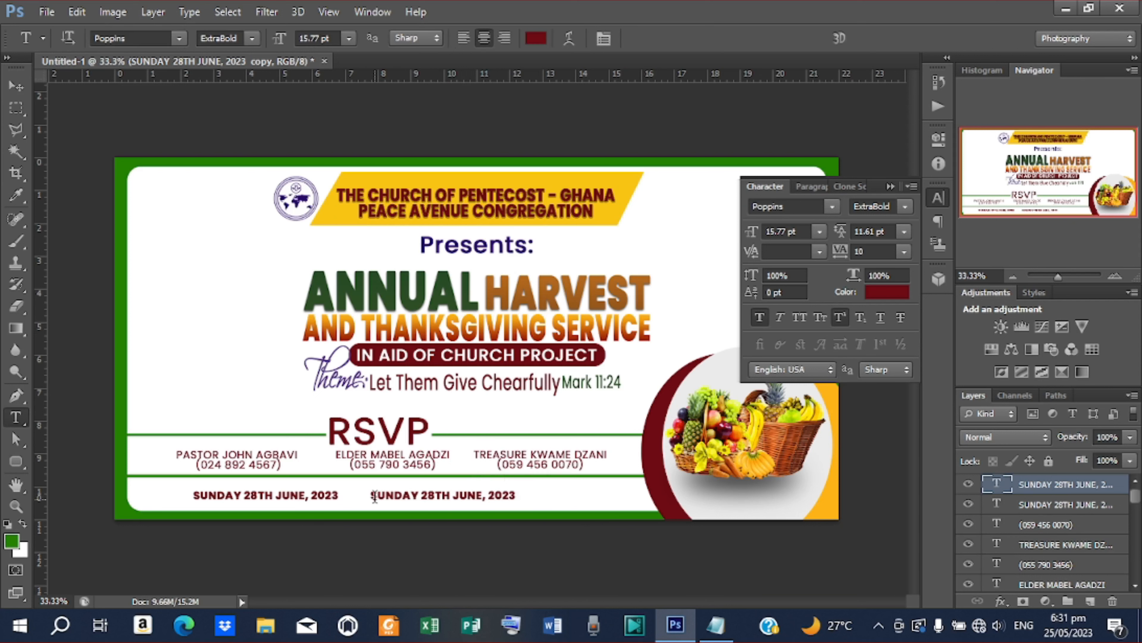
left_click_drag(374, 495, 565, 504)
left_click(715, 624)
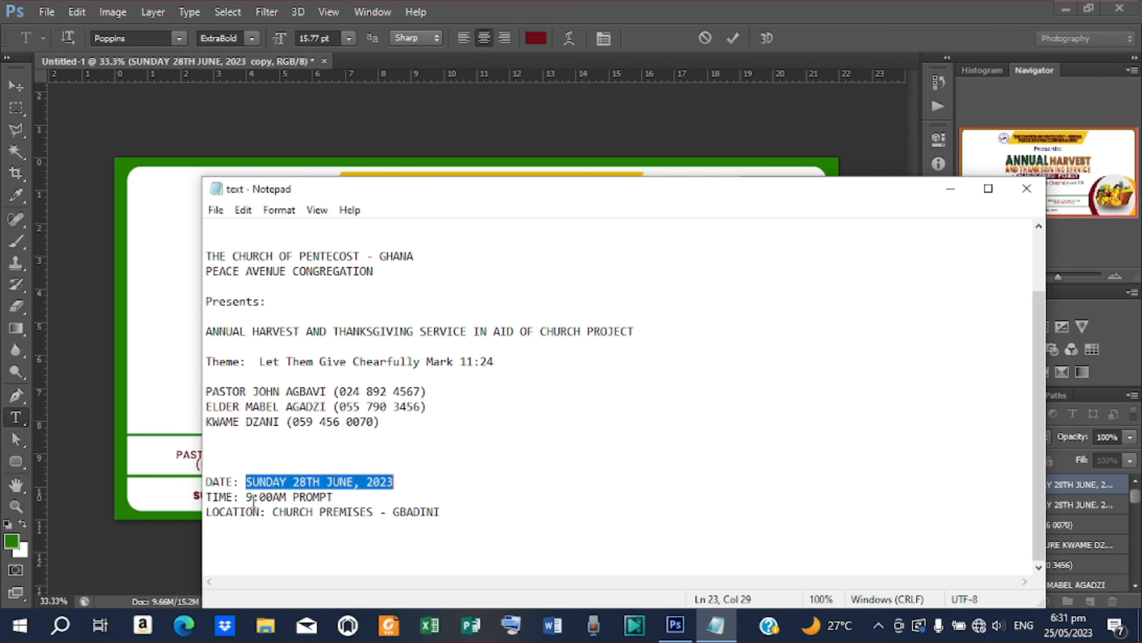
left_click_drag(247, 496, 336, 498)
key("ctrl+c")
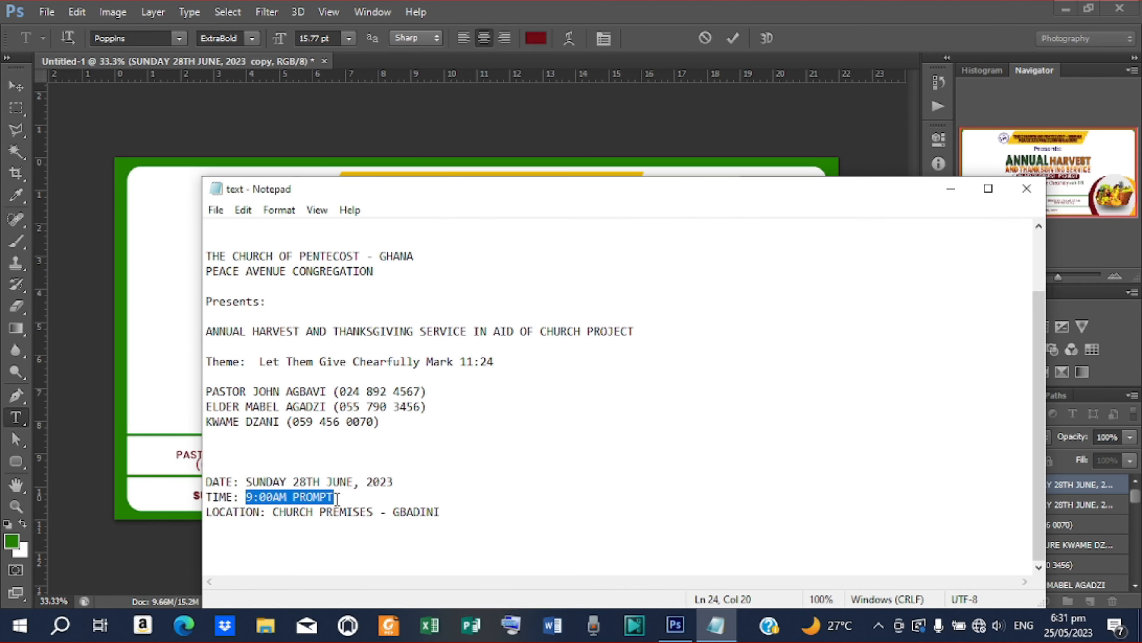
left_click(943, 198)
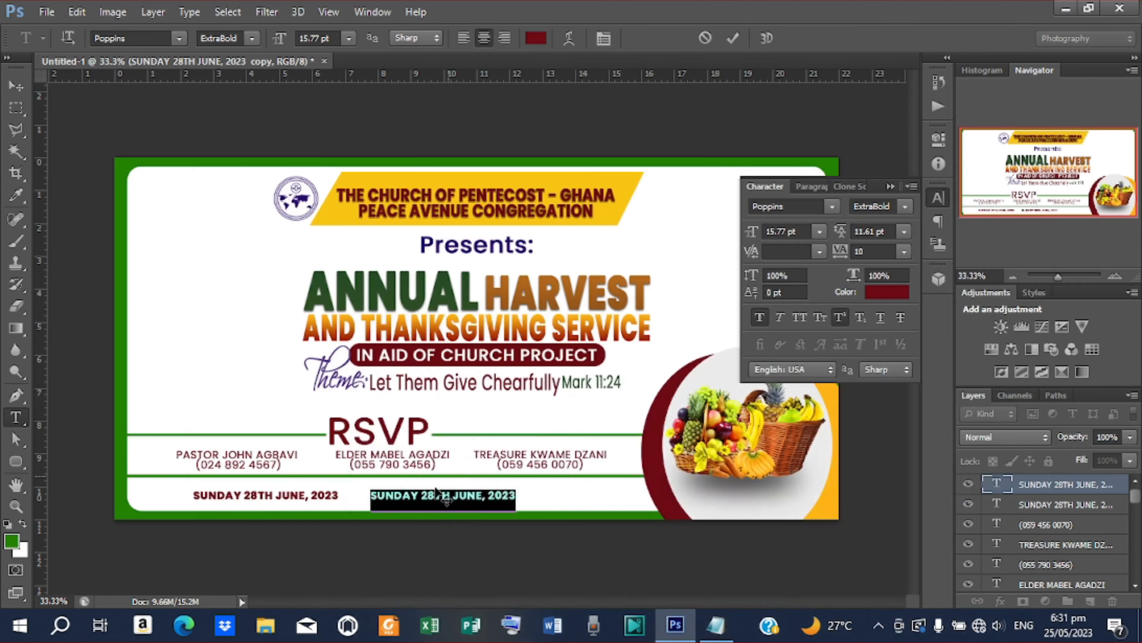
key("ctrl+v")
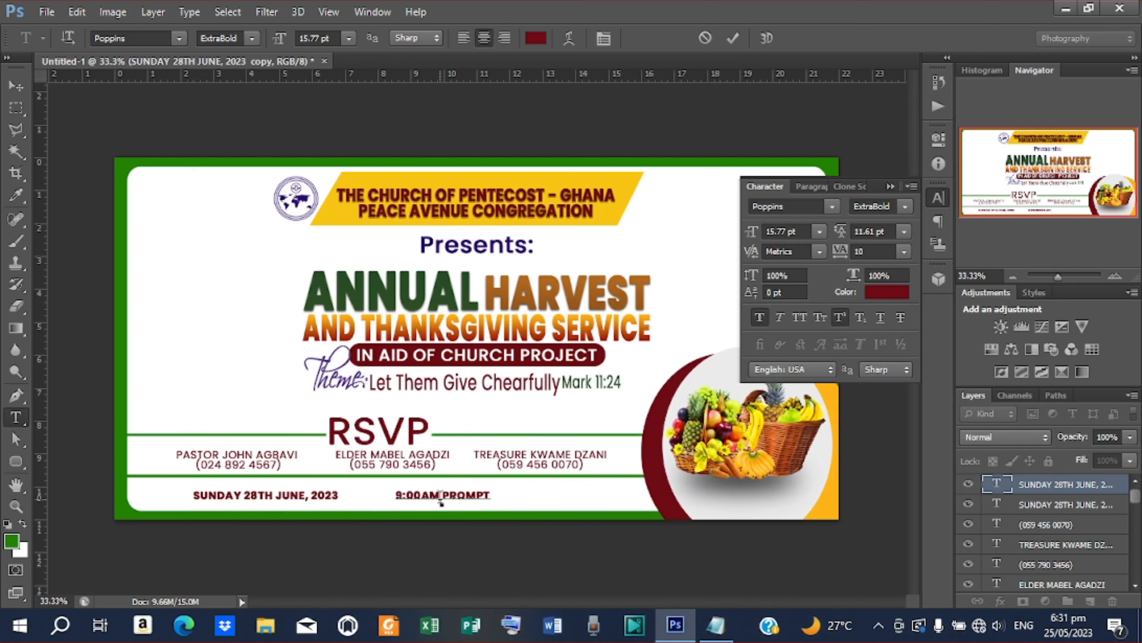
left_click(732, 38)
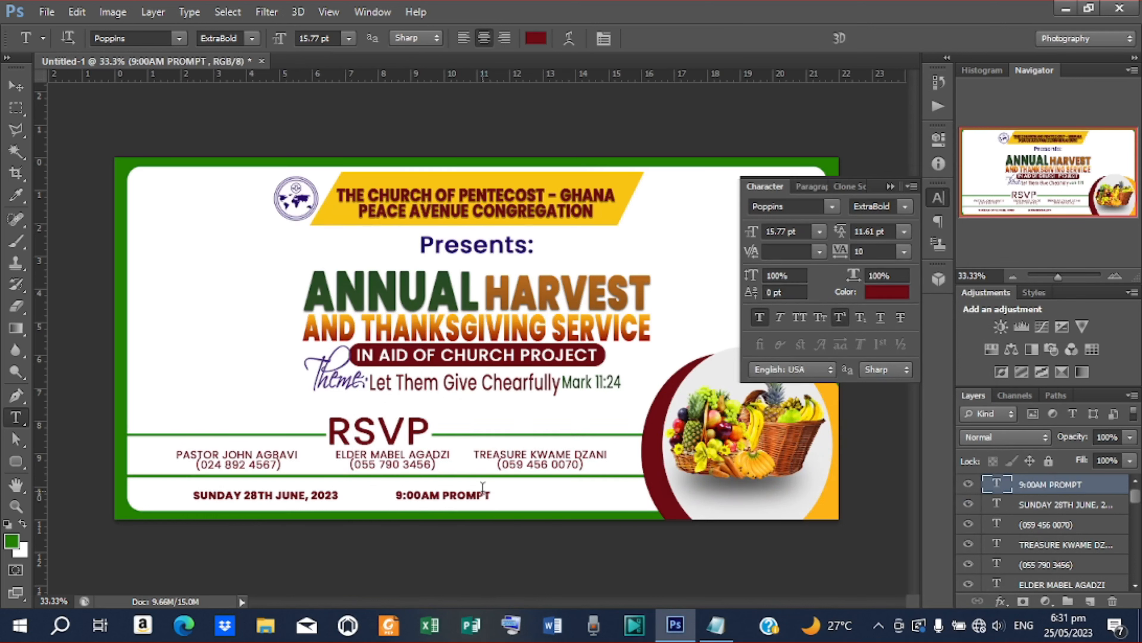
- Duplicate the time text to its right and replace the copy with CHURCH PREMISES - GBADINI from the Notepad text file
left_click(17, 87)
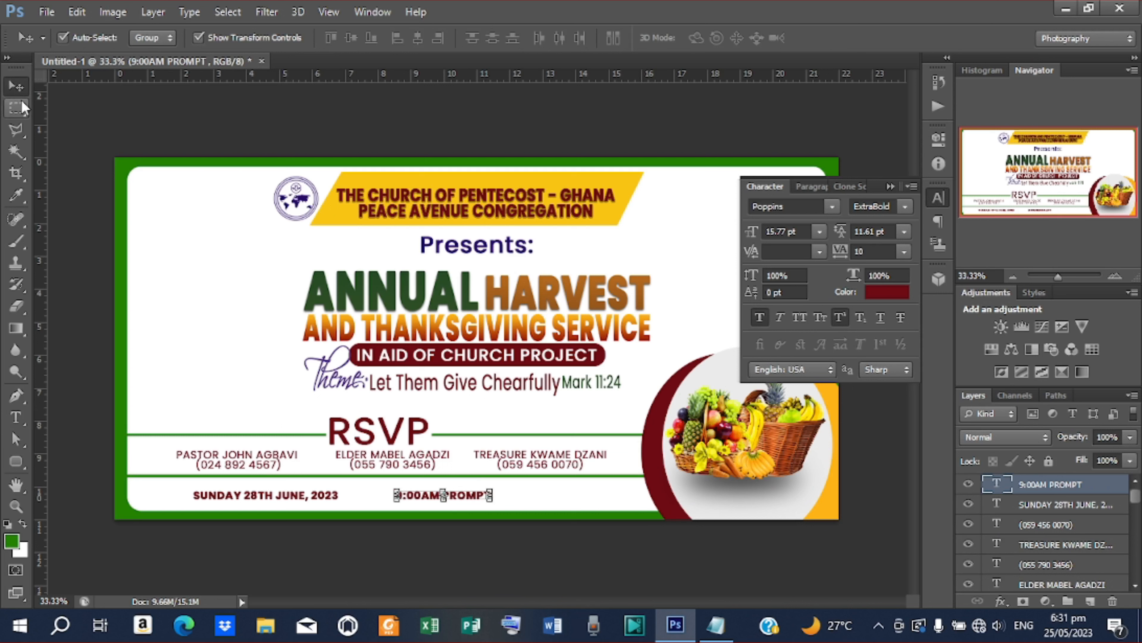
key("ctrl+j")
left_click_drag(473, 500, 592, 499)
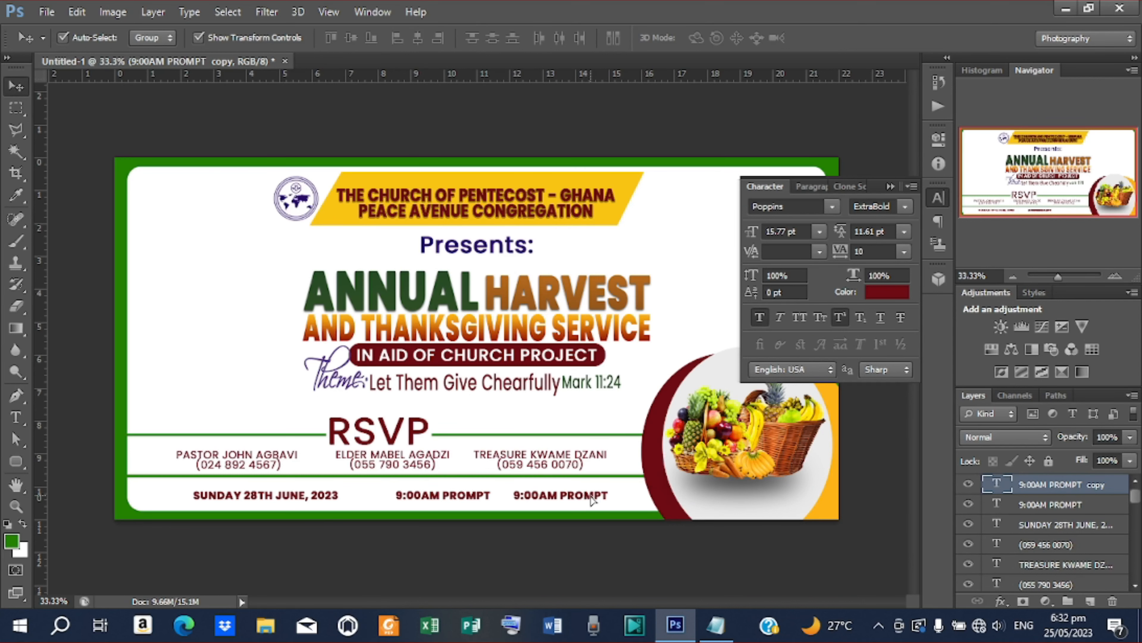
key("t")
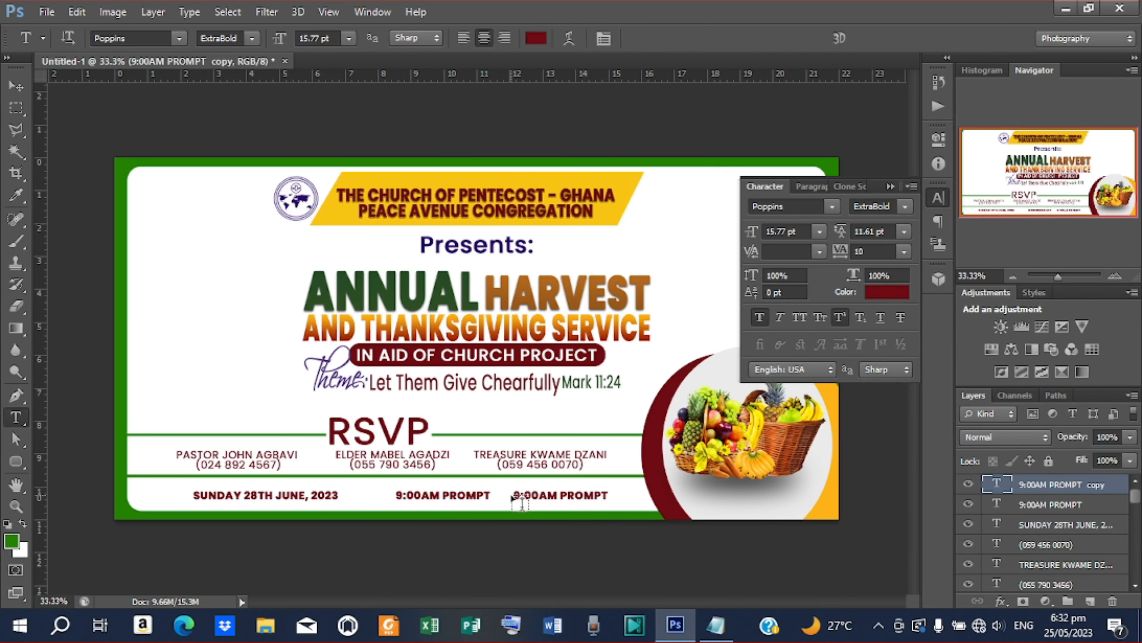
left_click_drag(513, 497, 622, 499)
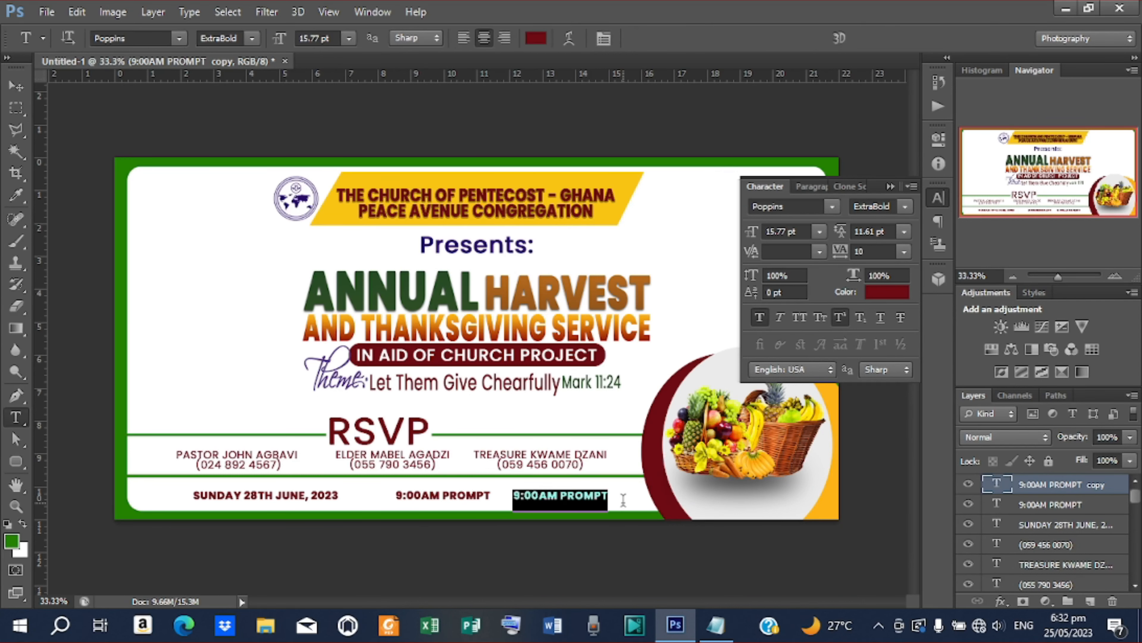
left_click(716, 624)
left_click_drag(274, 512, 488, 523)
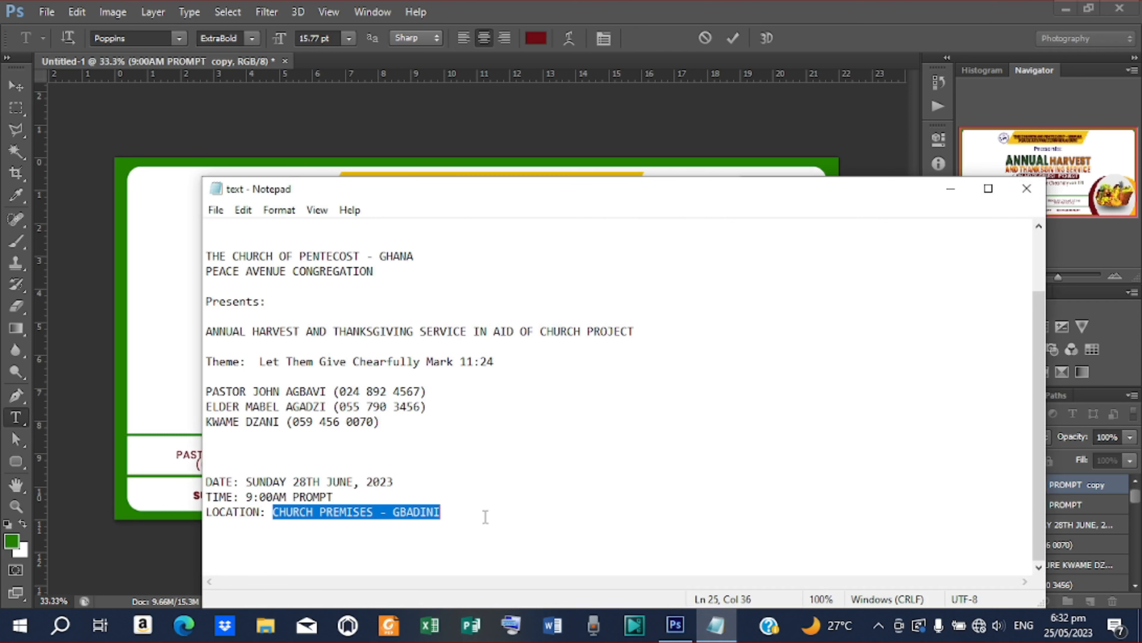
left_click(951, 194)
type("CHURCH PREMISES - GBADINI")
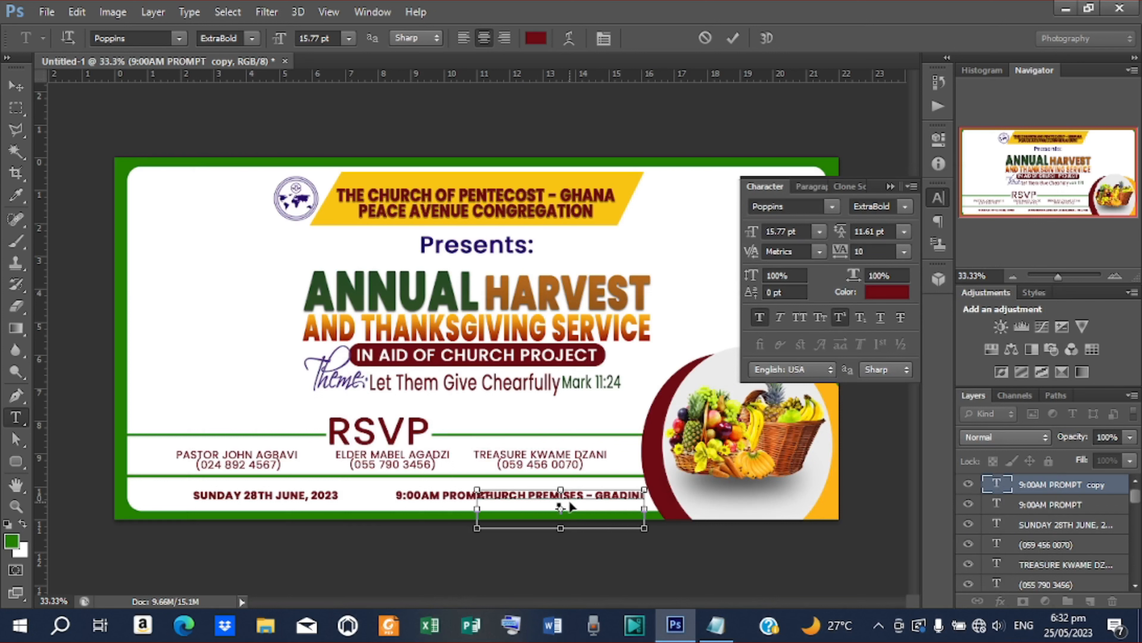
left_click(732, 38)
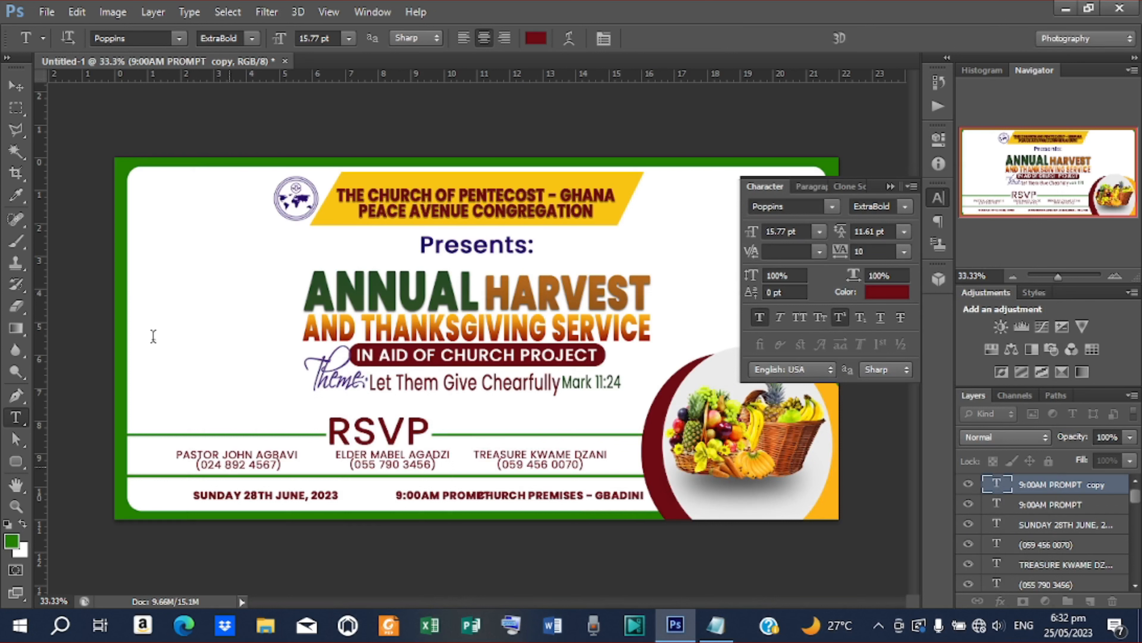
- Shift the date and the time text left so the date, time and location are clearly spaced along the details row
left_click(16, 85)
left_click(294, 497)
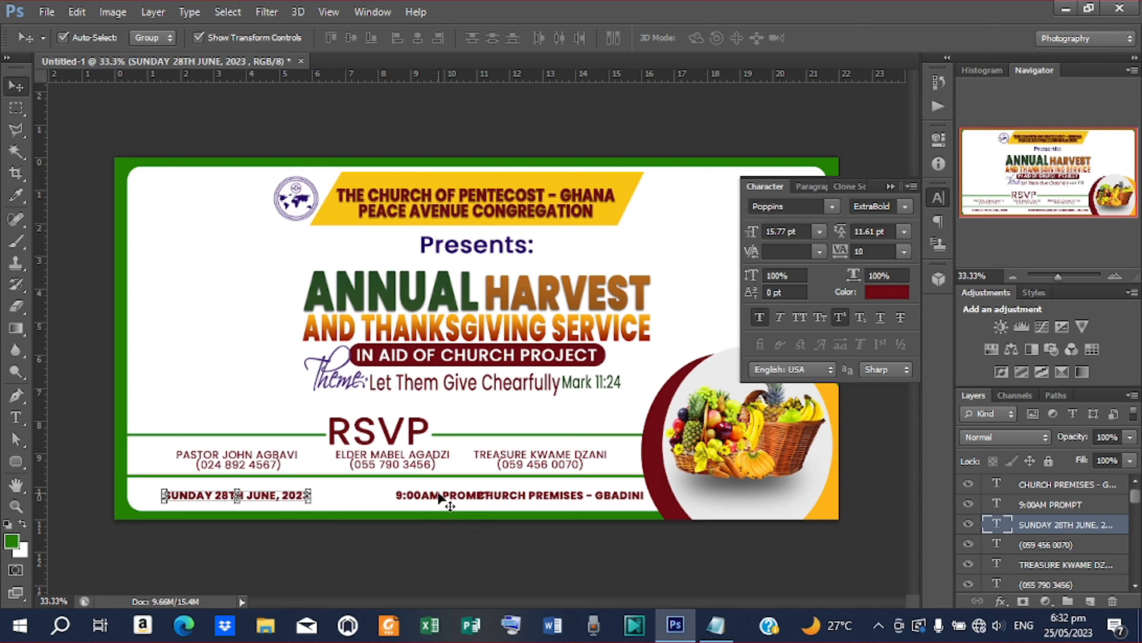
left_click(449, 495)
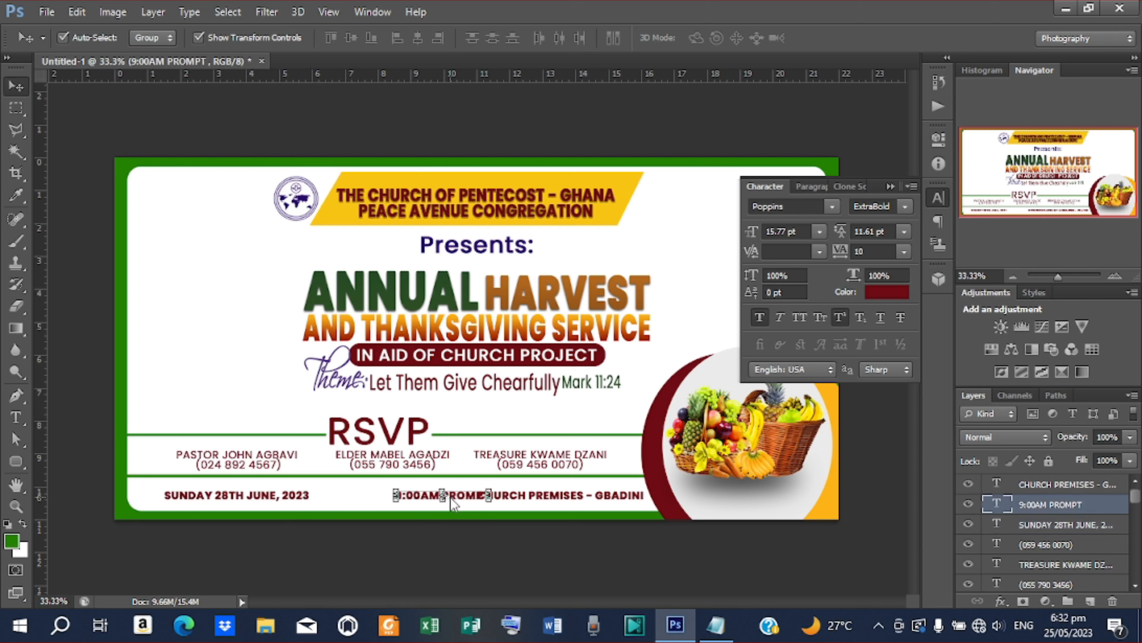
key("Left")
key("Left")
key("Left")
key("Left")
key("Left")
key("Left")
key("Left")
key("Left")
key("Left")
key("Left")
key("Left")
key("Left")
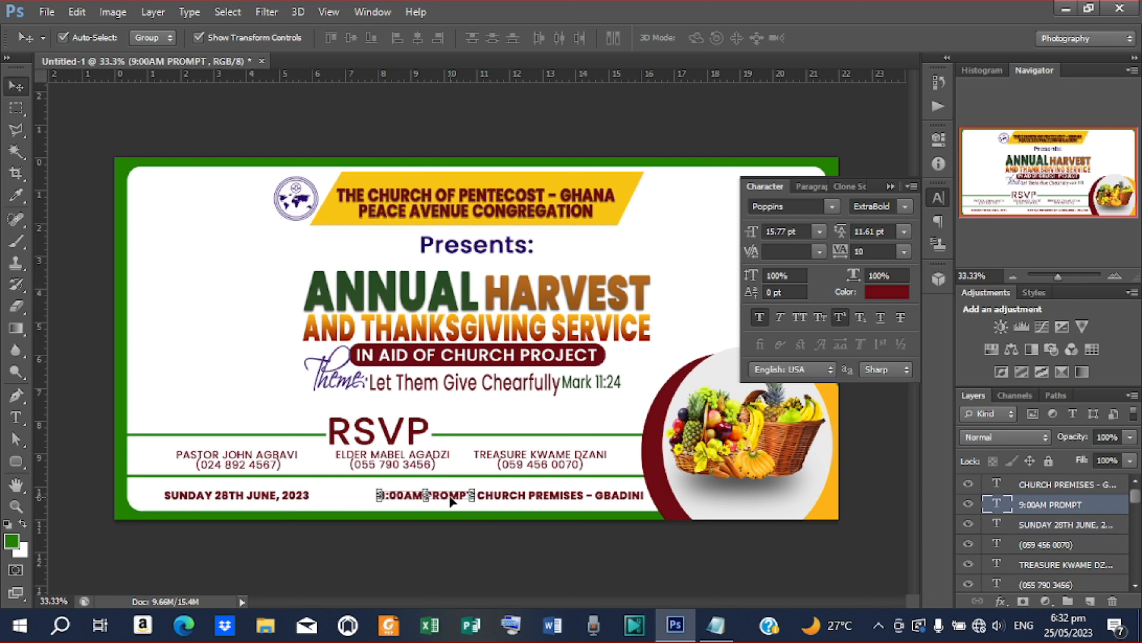
key("Left")
key("Left")
key("Left")
key("Left")
key("Left")
key("Left")
key("Left")
key("Left")
key("Left")
key("Left")
key("Left")
key("Left")
key("Left")
key("Left")
key("Left")
key("Left")
key("Left")
key("Left")
key("Left")
key("Left")
left_click(444, 547)
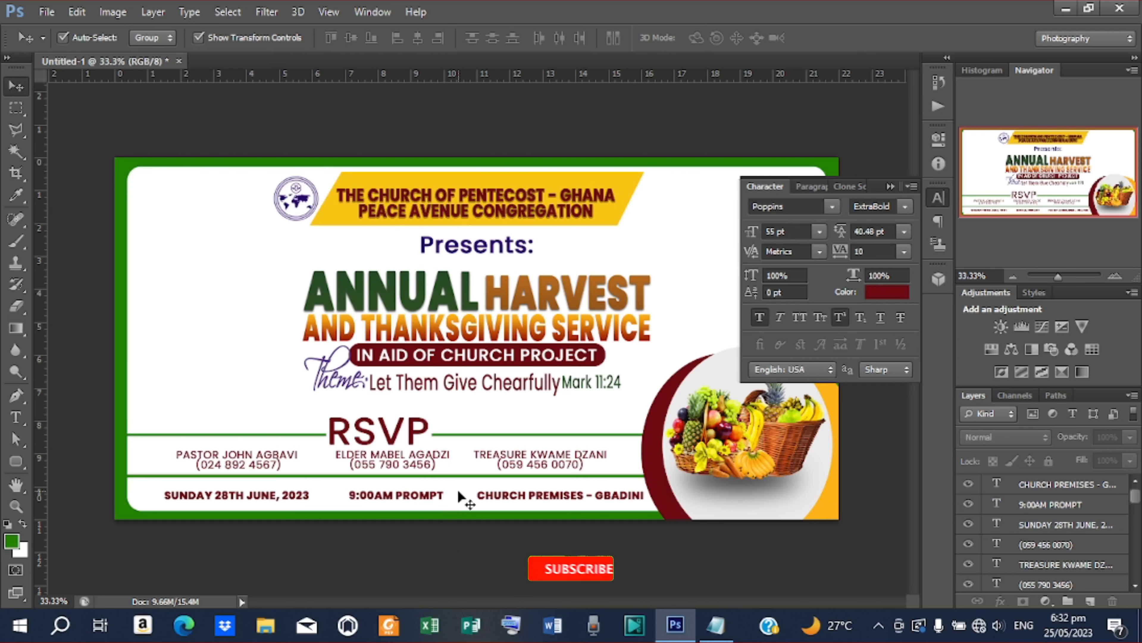
- Place the date calendar image in the banner, scaled to about 7% around its centre
left_click(47, 13)
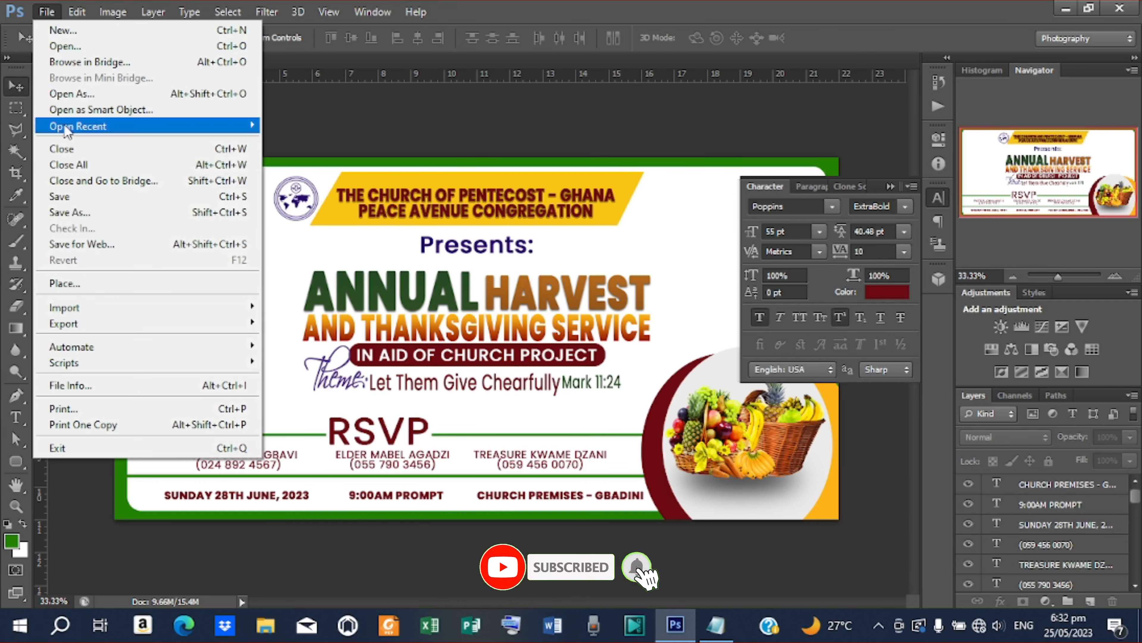
left_click(67, 283)
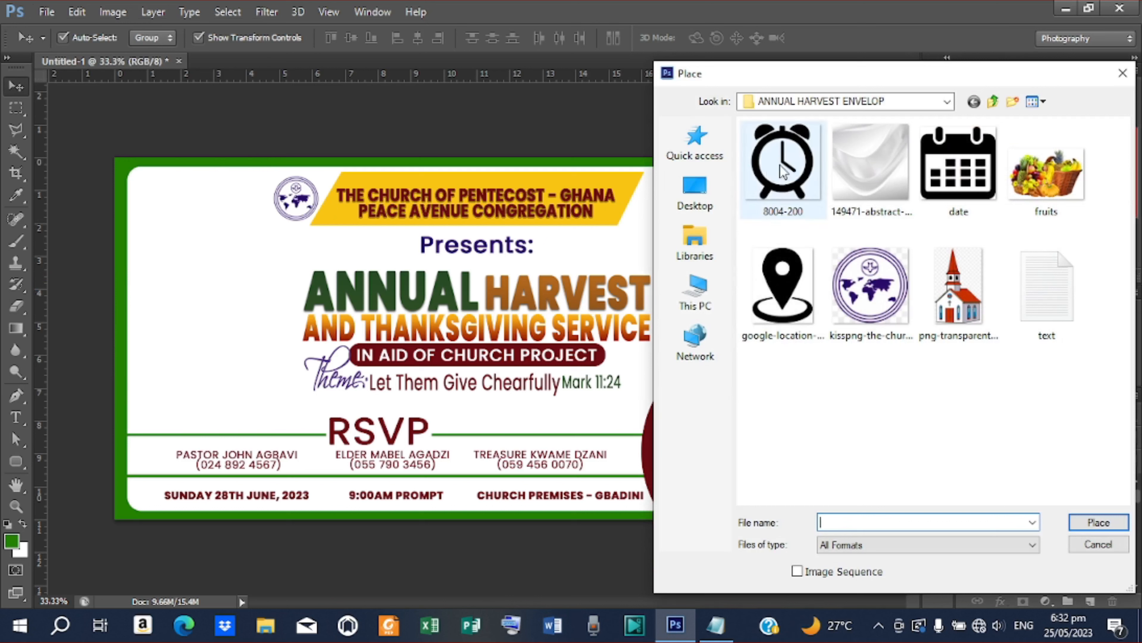
left_click(958, 171)
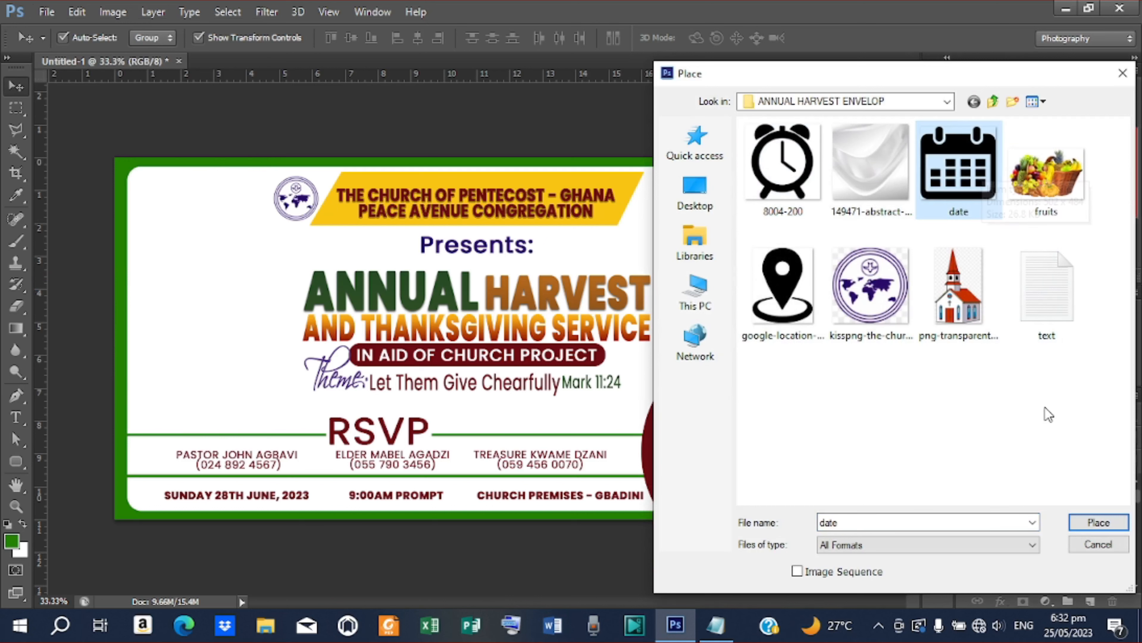
left_click(1097, 522)
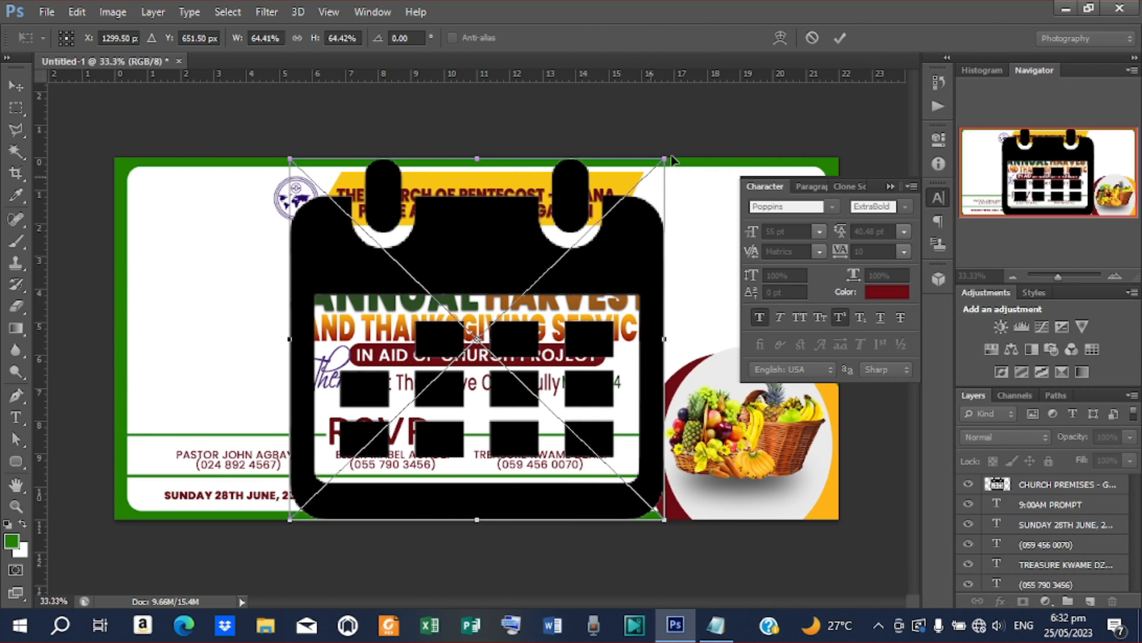
left_click_drag(666, 156, 497, 318)
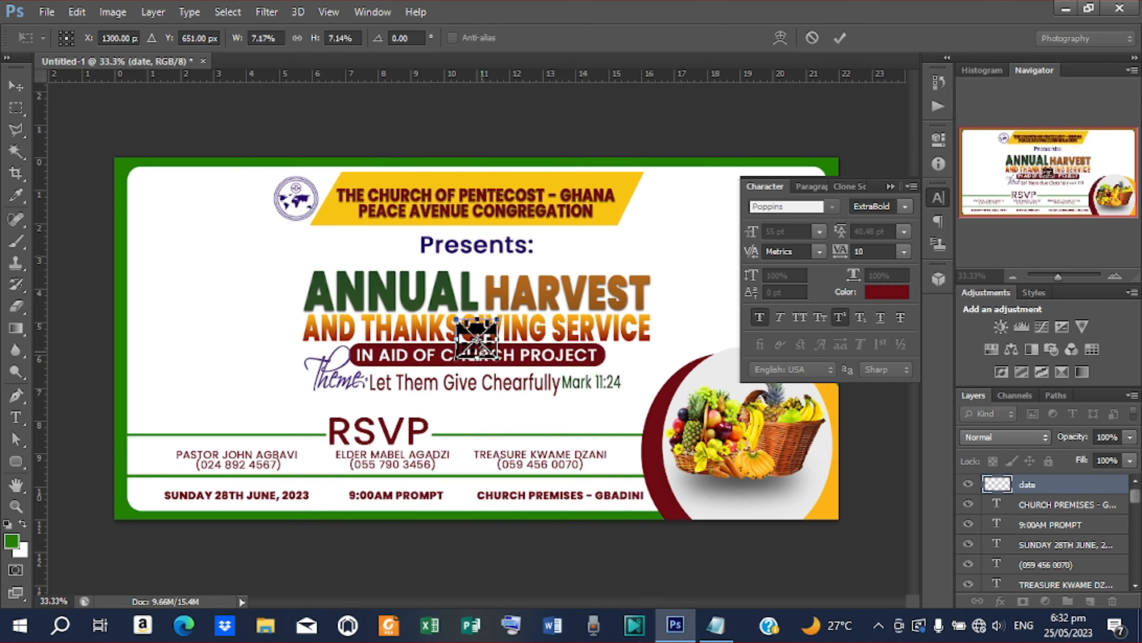
left_click(840, 38)
left_click(490, 358)
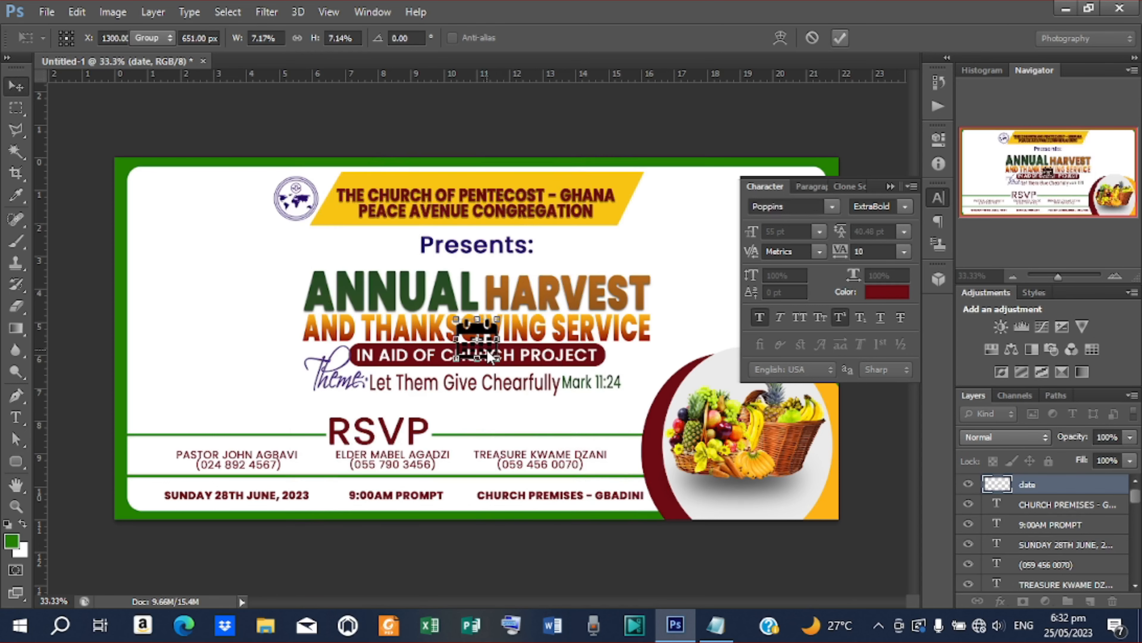
left_click_drag(487, 351, 390, 409)
key("ctrl+z")
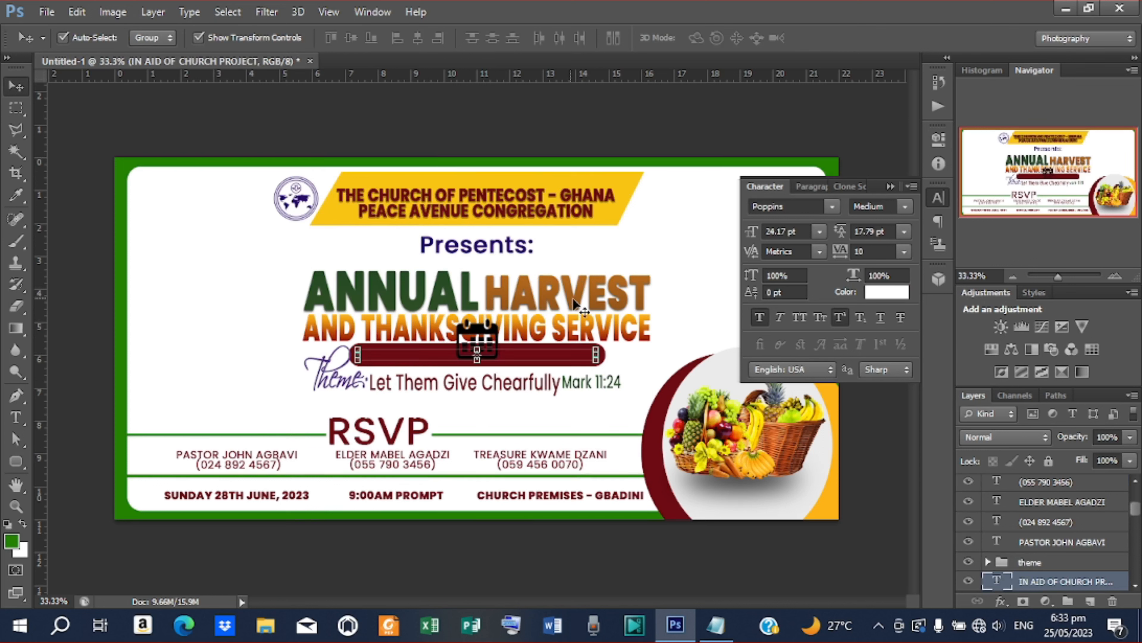
- Move the calendar icon just before SUNDAY 28TH JUNE, 2023, scale it to about 2.3%, and hide the transform controls
left_click(478, 338)
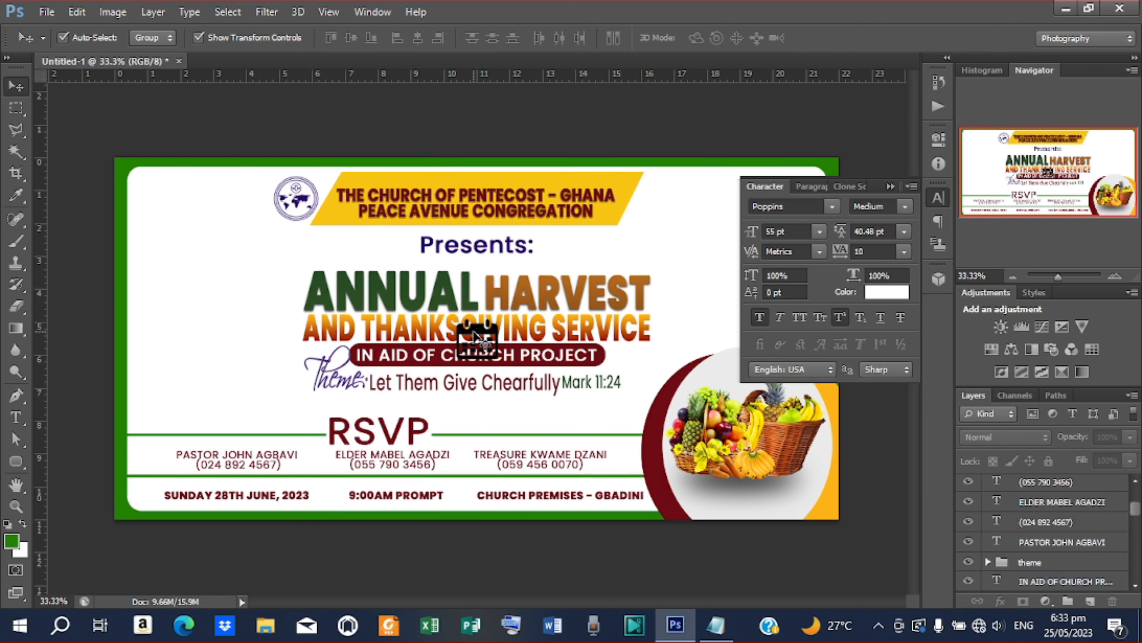
left_click_drag(479, 337, 164, 477)
key("ctrl+t")
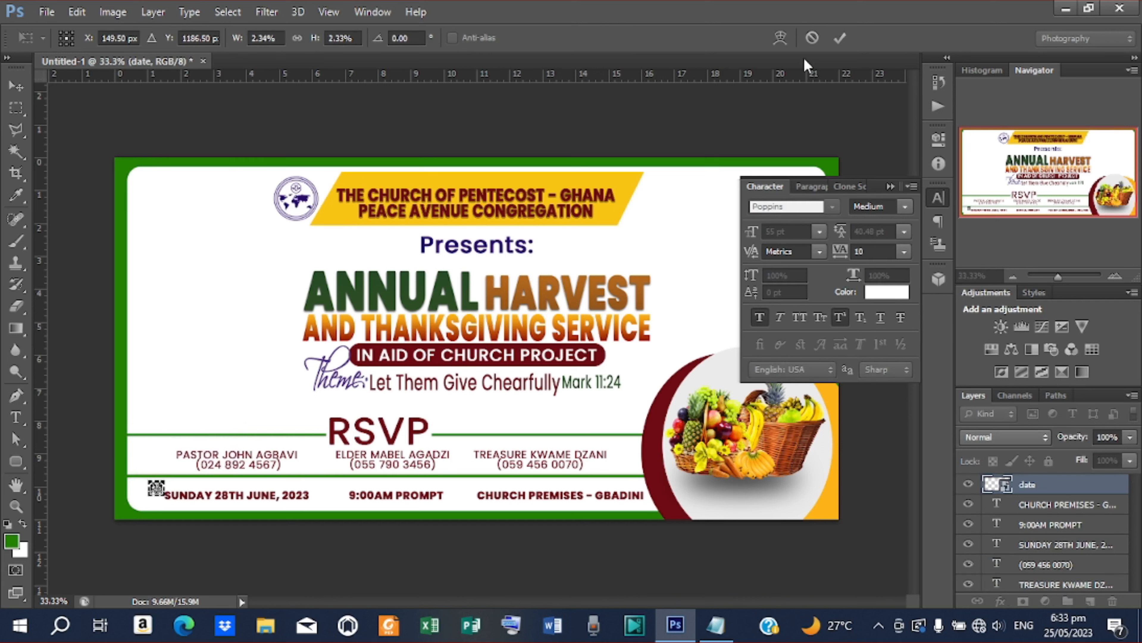
left_click(839, 38)
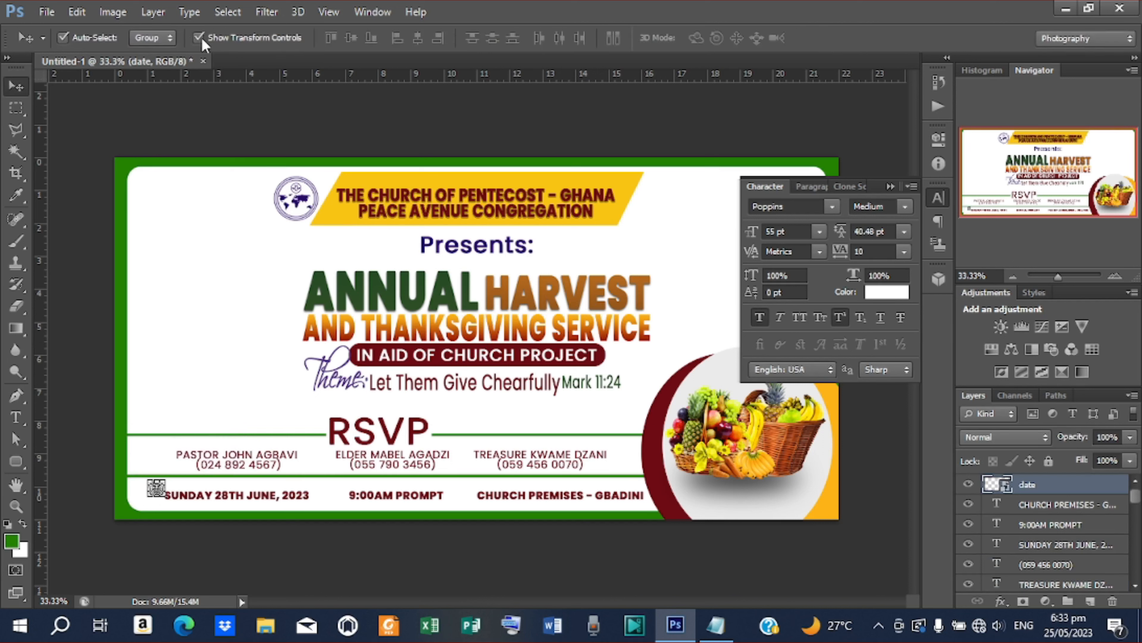
left_click(198, 38)
- Place the 8004-200 alarm clock image just before 9:00AM PROMPT, scaled to about 7.4%, and nudge it right towards the text
left_click(47, 11)
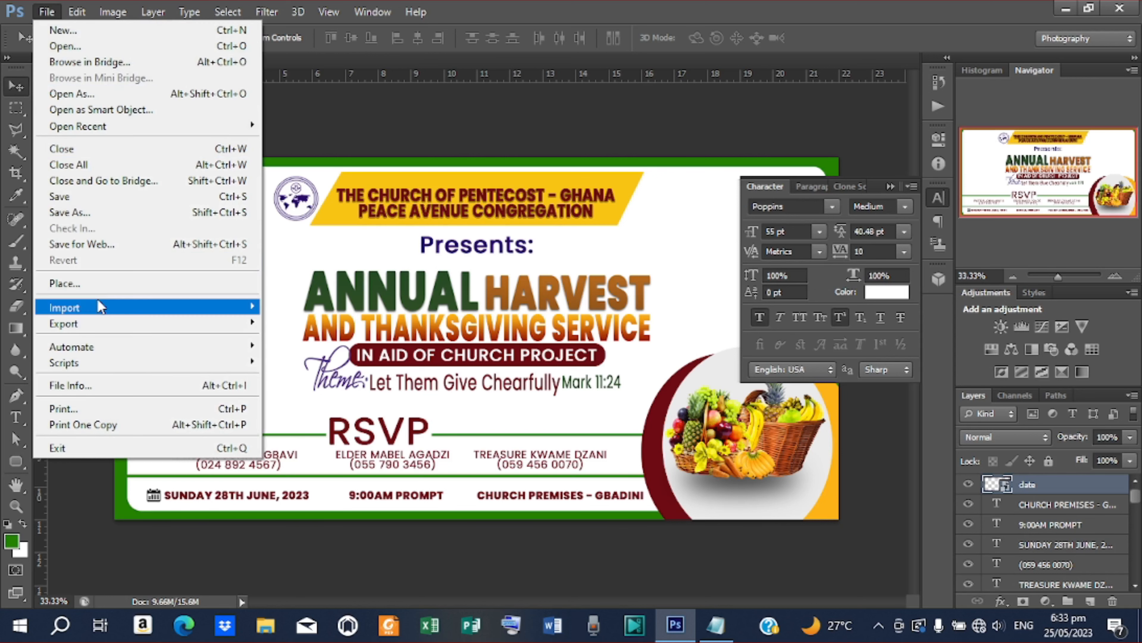
left_click(101, 288)
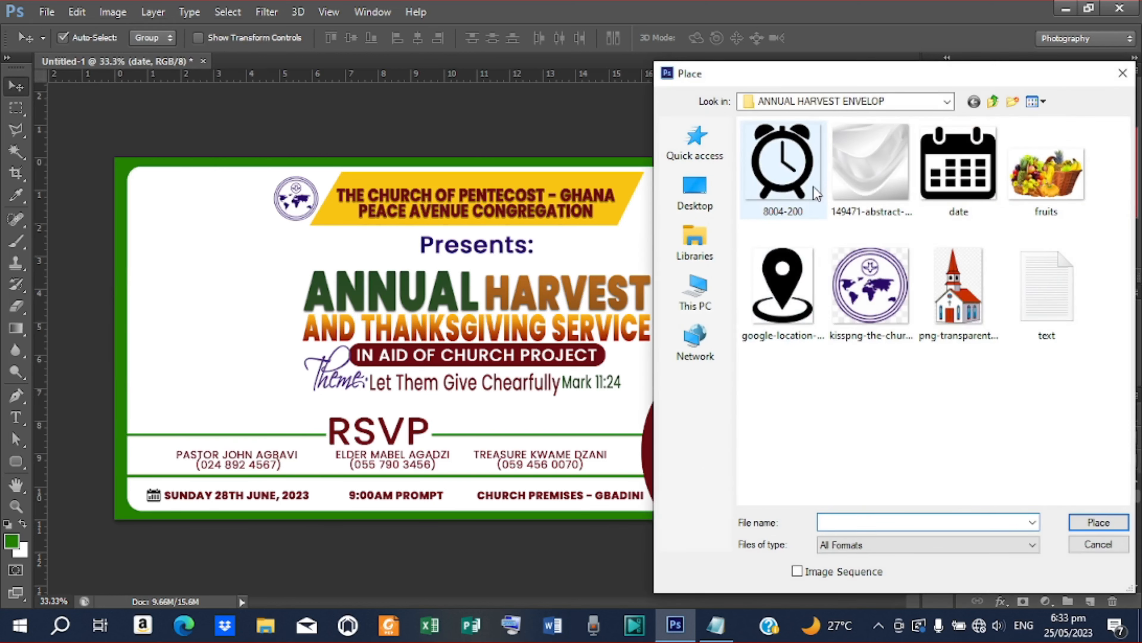
left_click(782, 169)
left_click(1098, 525)
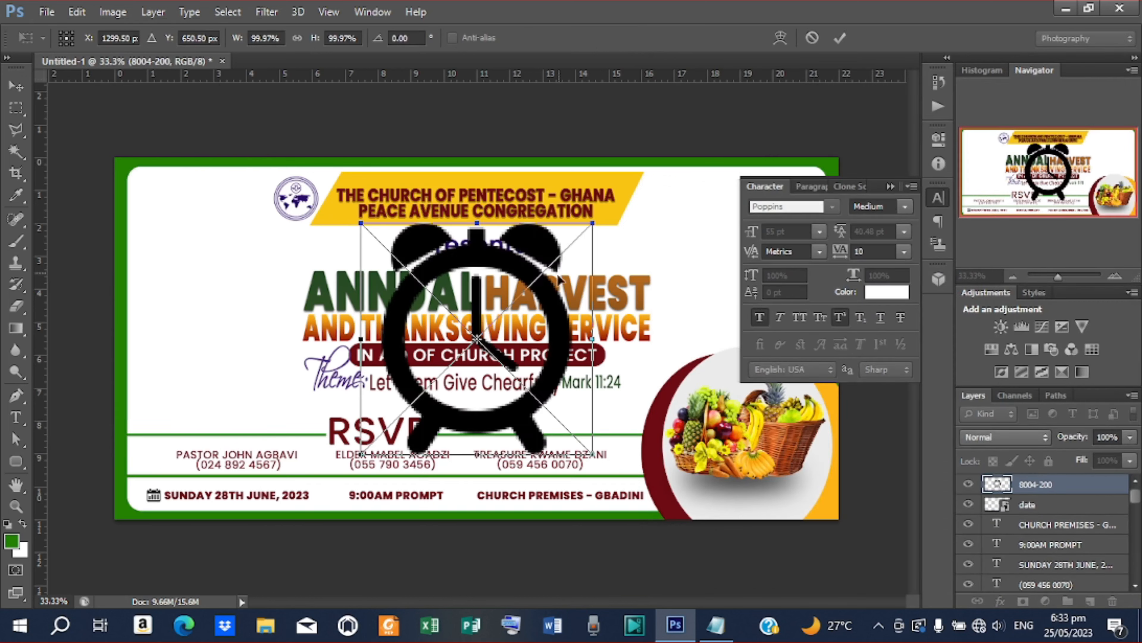
left_click_drag(555, 300, 449, 393)
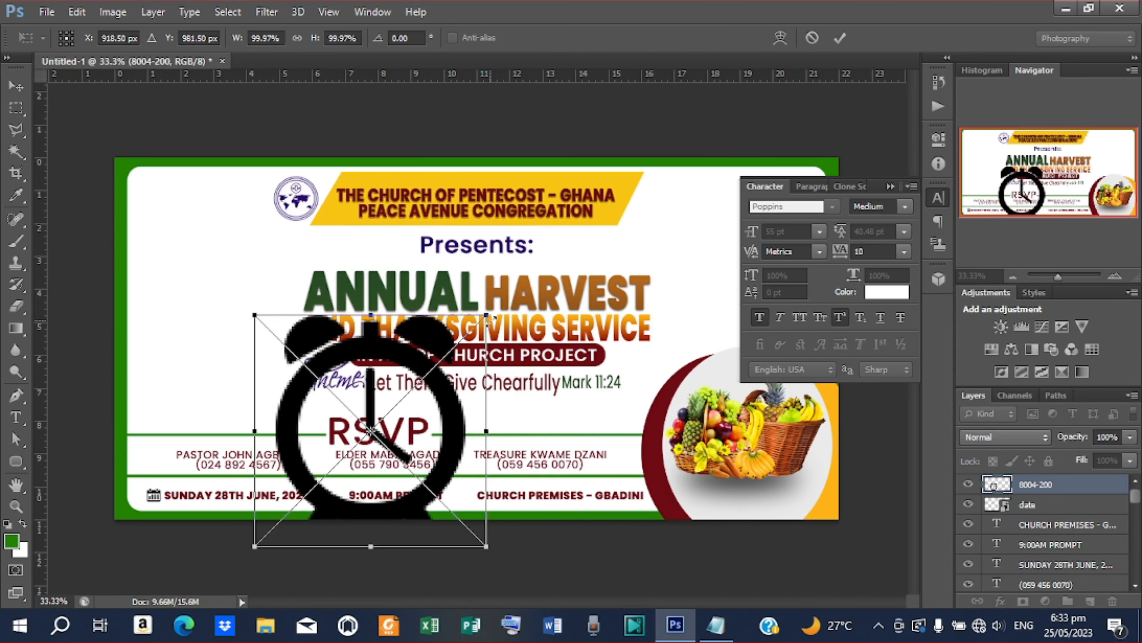
left_click_drag(486, 315, 341, 478)
key("ctrl+z")
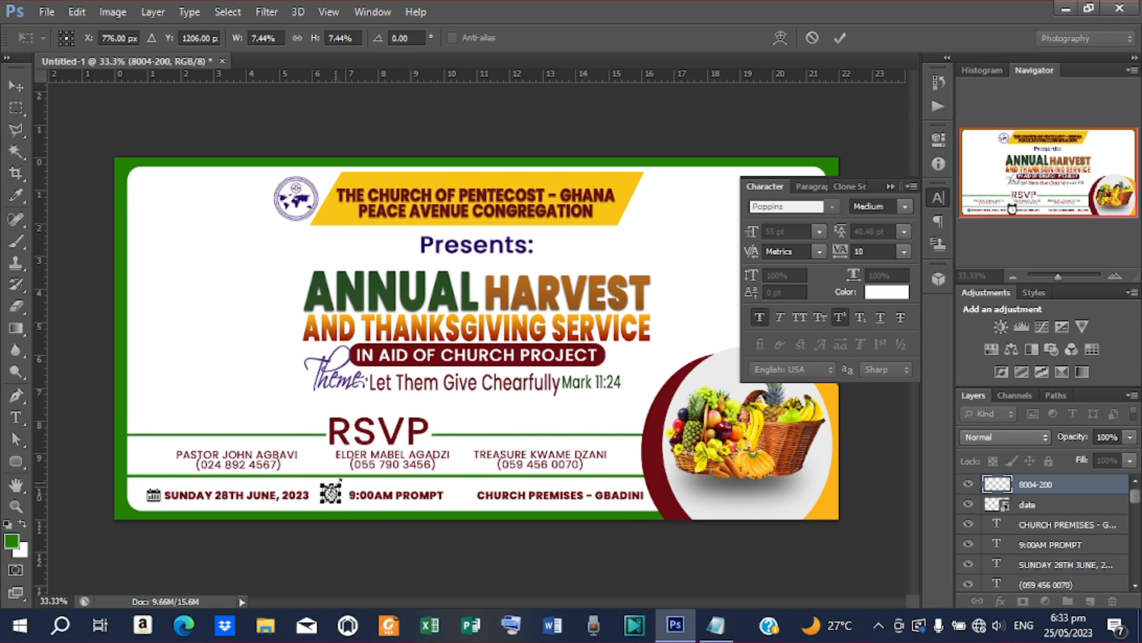
left_click(838, 38)
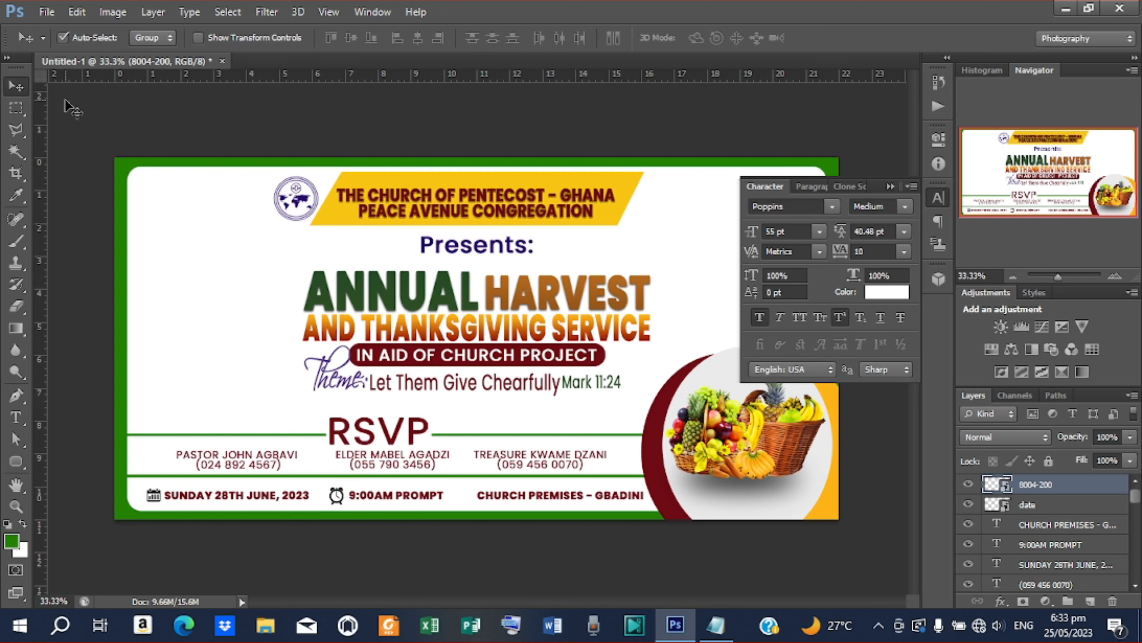
key("shift+Right")
- Place the google-location-icon-16 image scaled to about 1.95% and move it just before CHURCH PREMISES - GBADINI
left_click(47, 12)
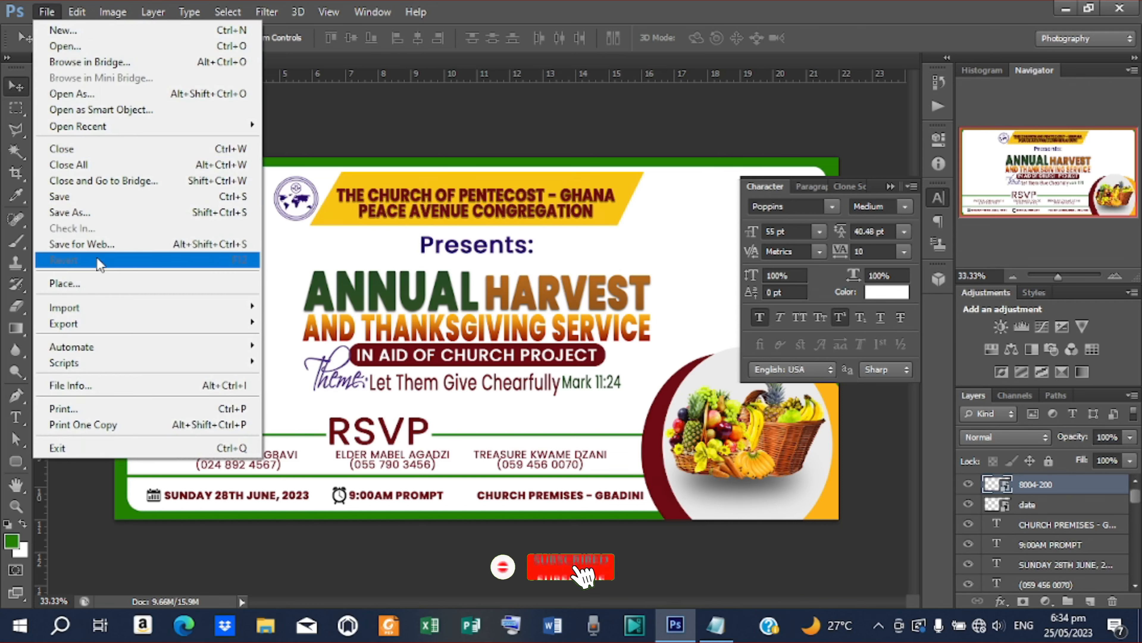
left_click(101, 282)
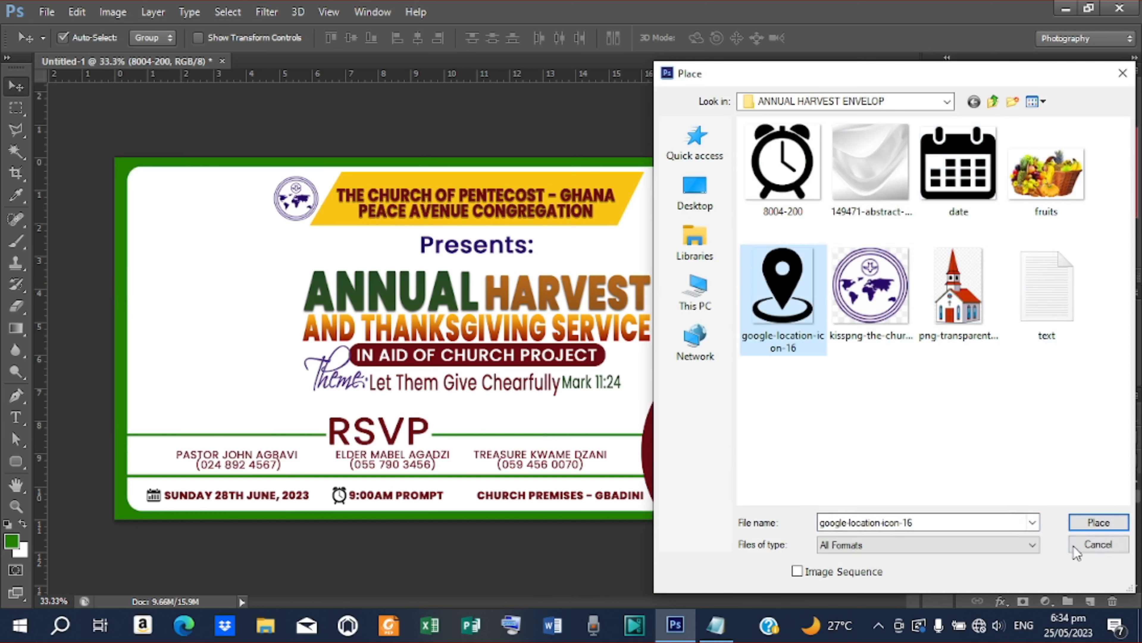
left_click(1098, 522)
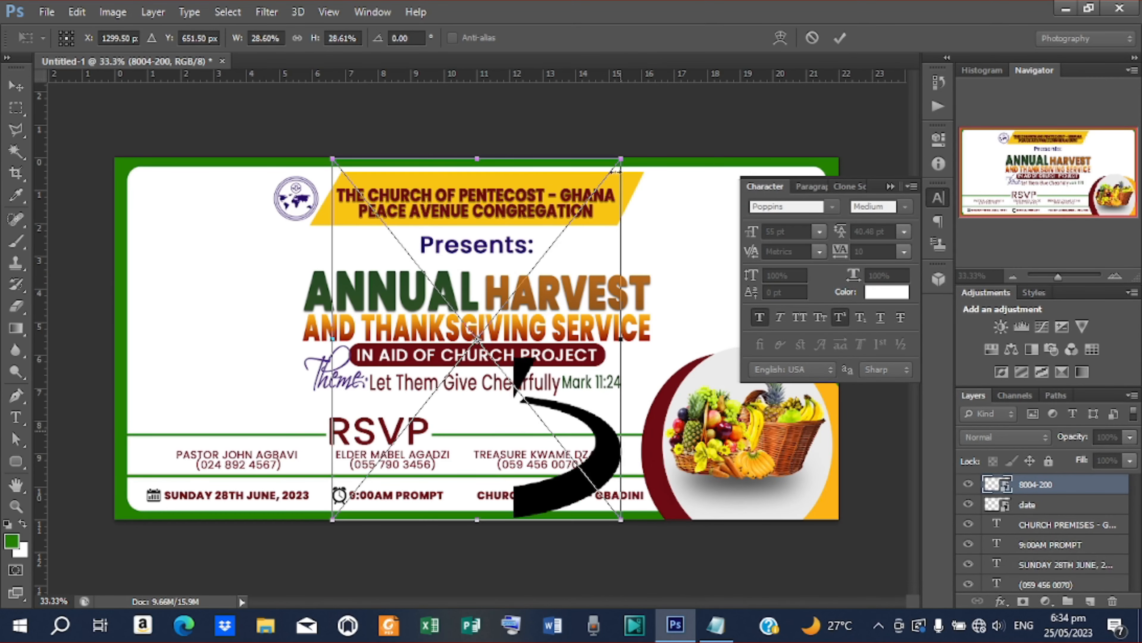
left_click_drag(622, 156, 487, 326)
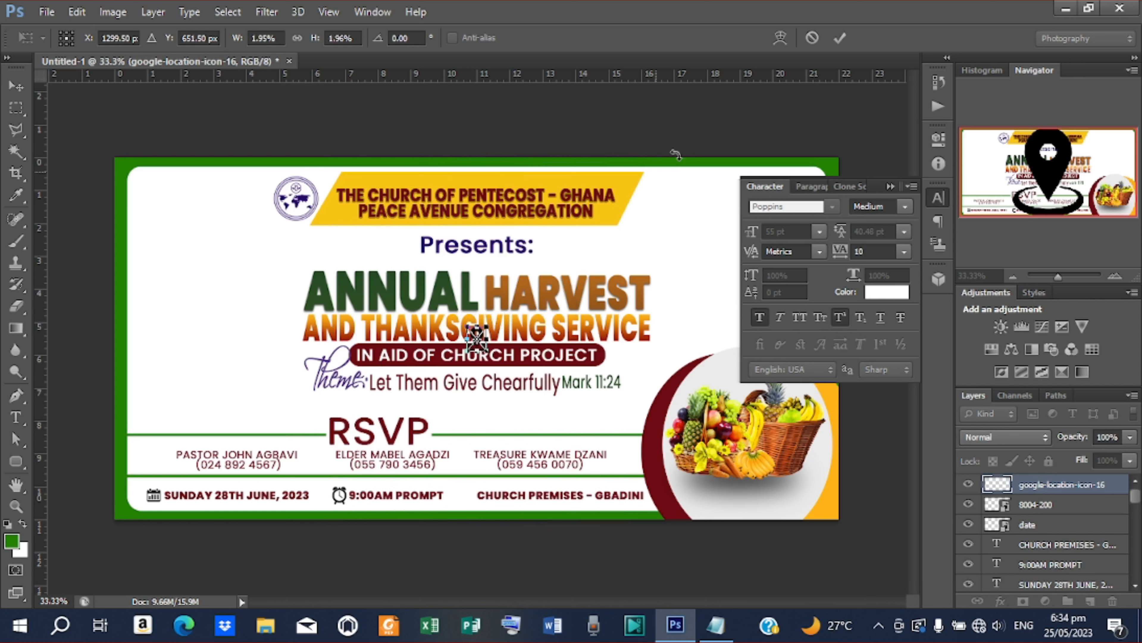
left_click(839, 38)
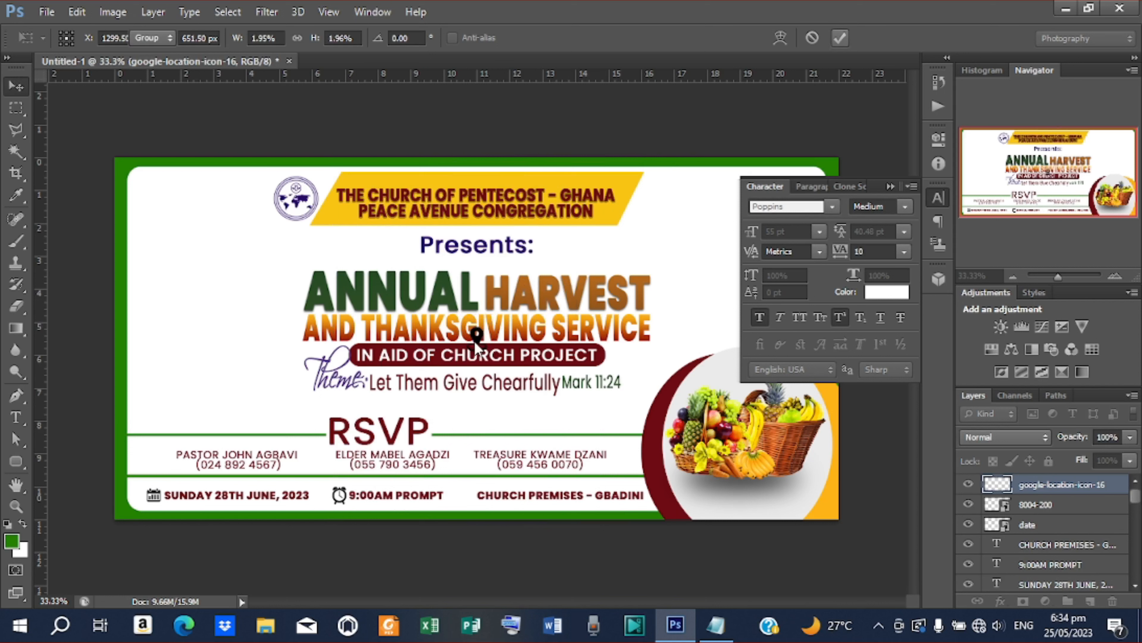
key("Return")
left_click_drag(477, 337, 462, 510)
- Show the transform controls, scale the location icon to about 1.21%, then deselect it and collapse the Character panel
left_click(199, 38)
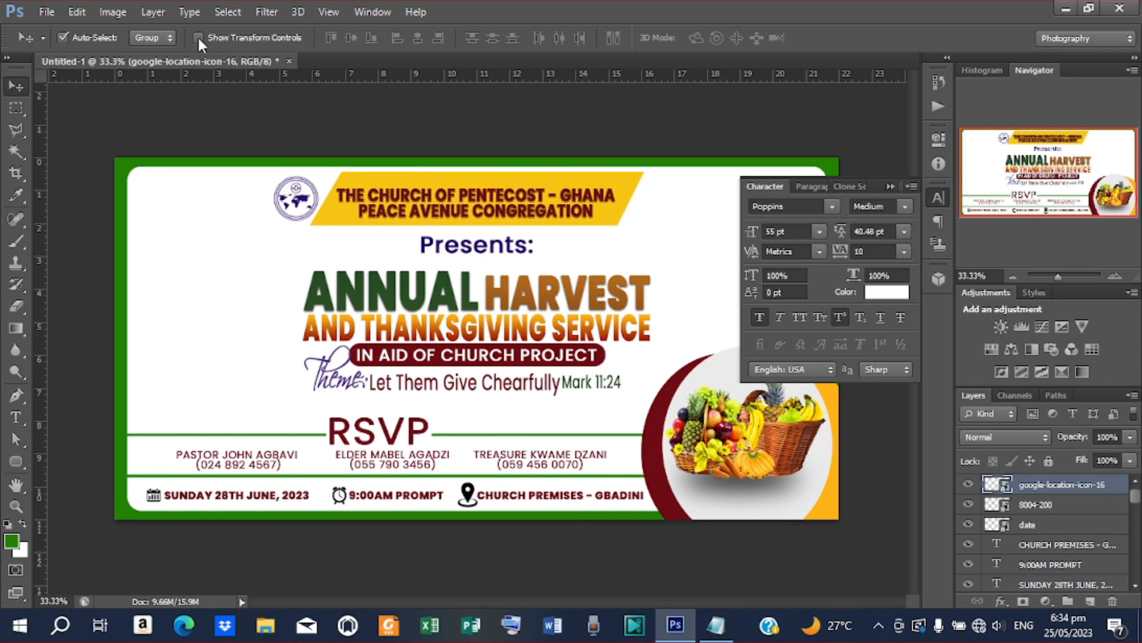
left_click_drag(482, 480, 477, 484)
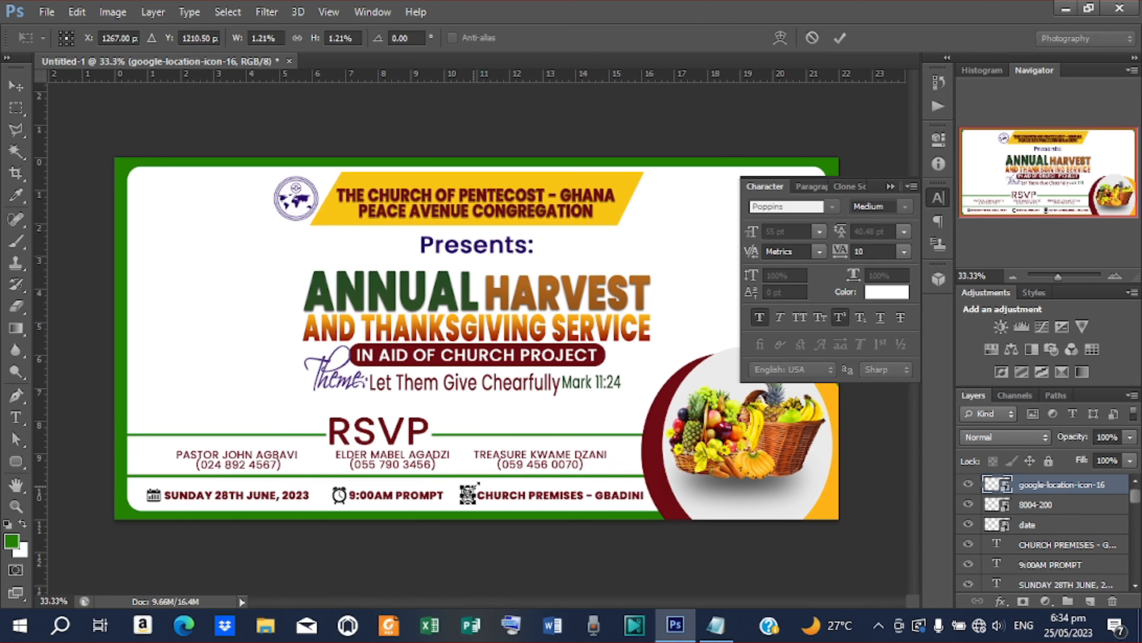
left_click(838, 42)
left_click(421, 135)
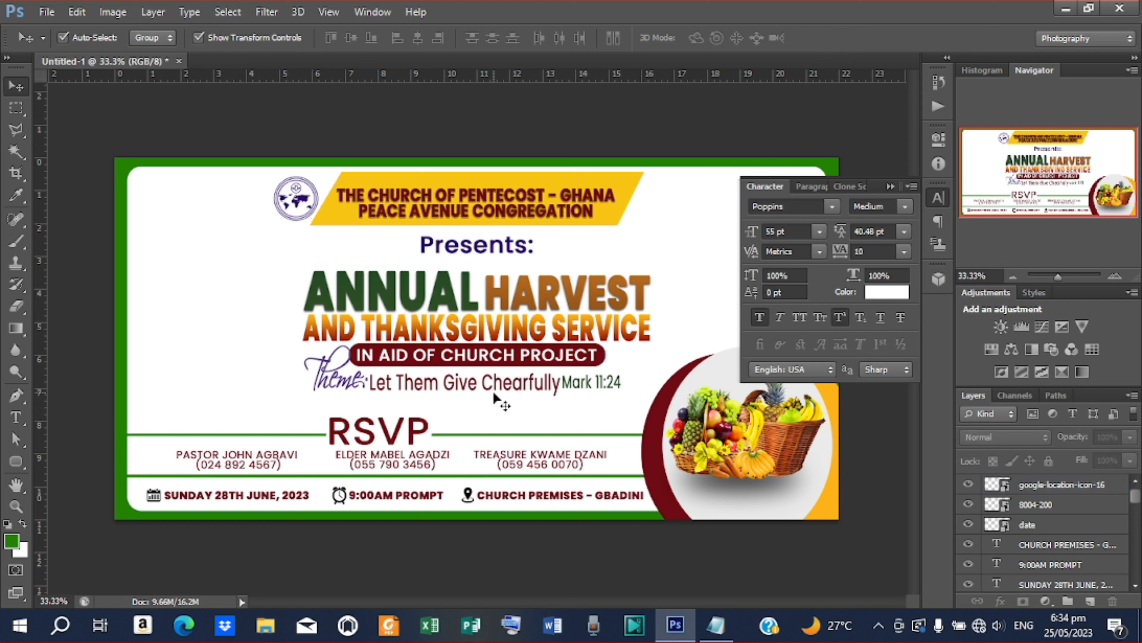
left_click(885, 185)
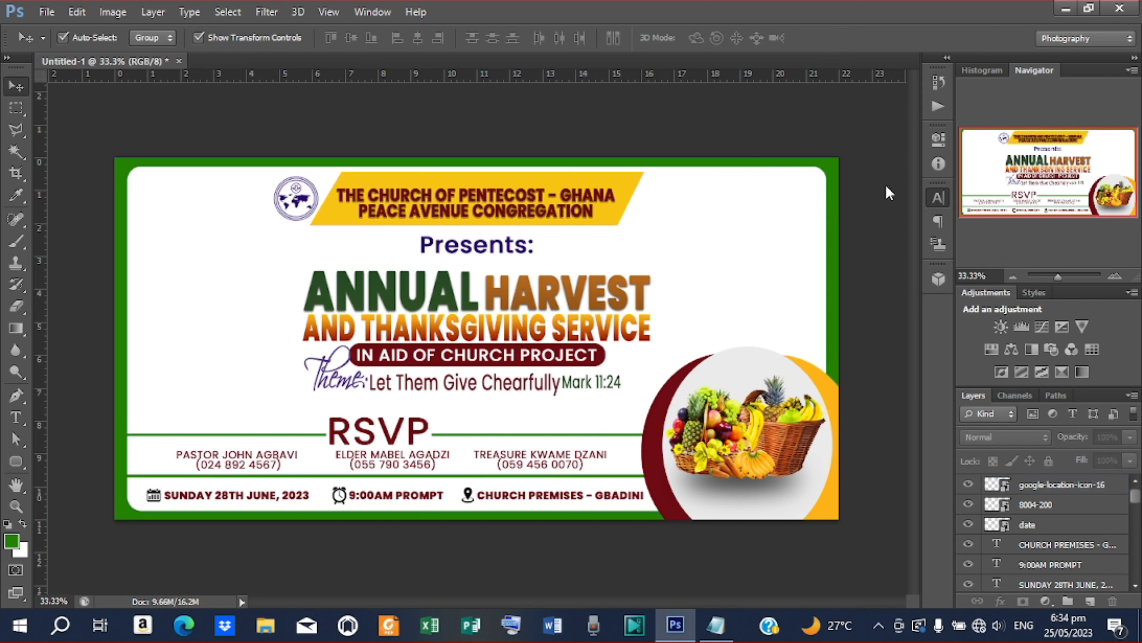